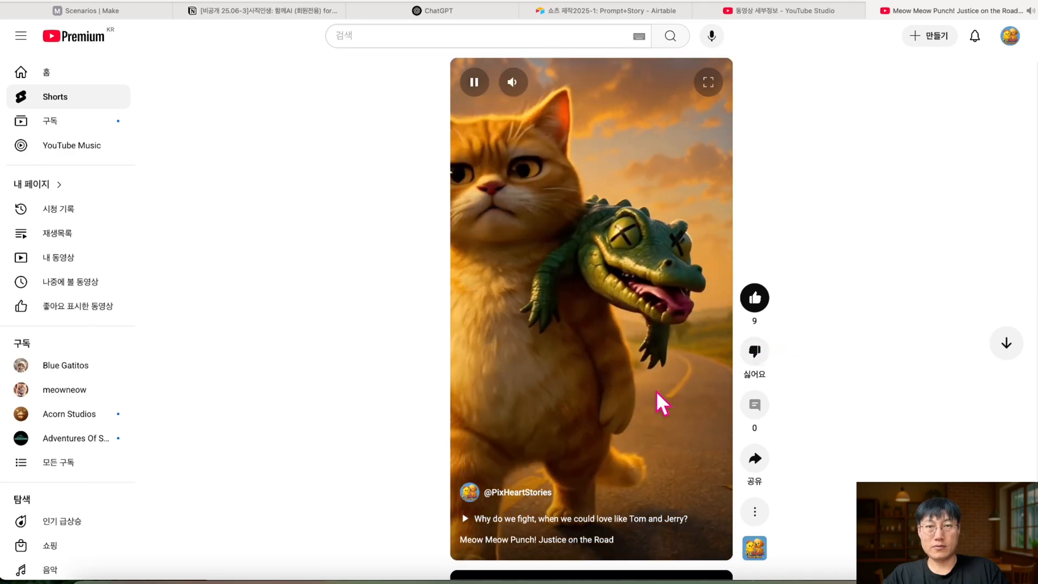
Open the channel's Short "13 Life-Changing Tips You Need to Know" from its YouTube Studio content list and examine the displayed tips.
left_click(474, 83)
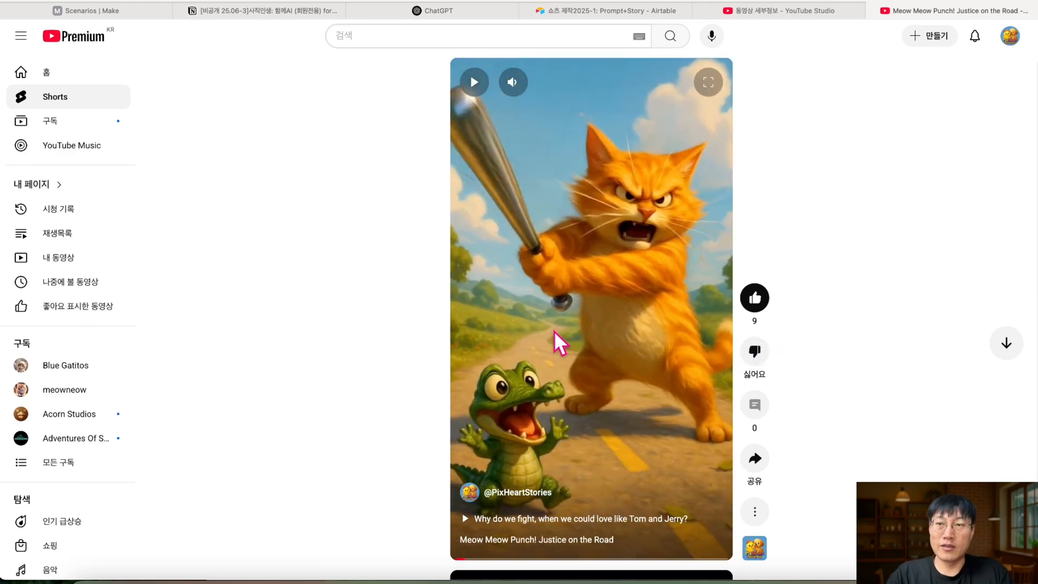
left_click(59, 257)
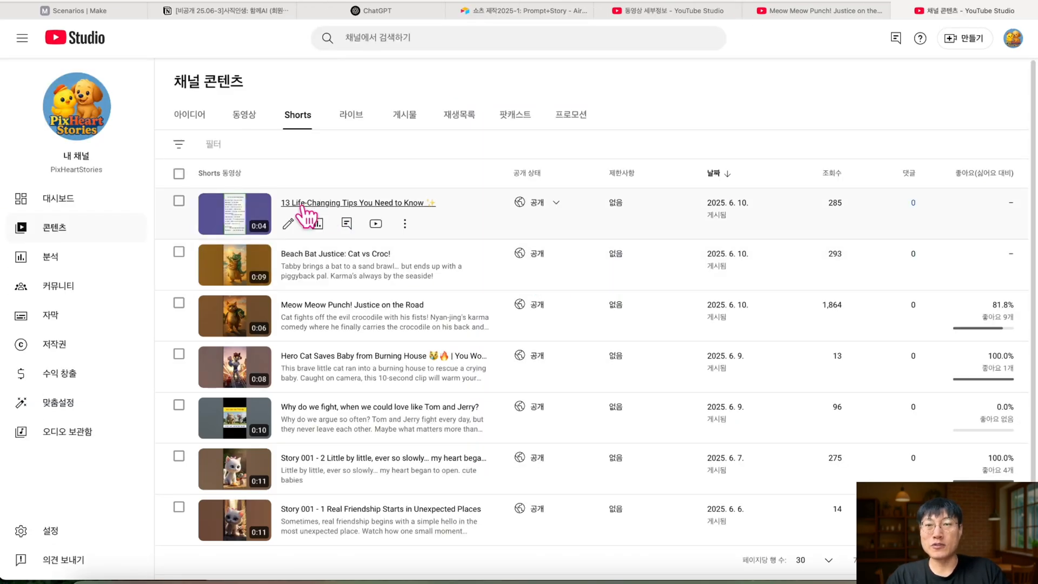
left_click(327, 205)
left_click(90, 143)
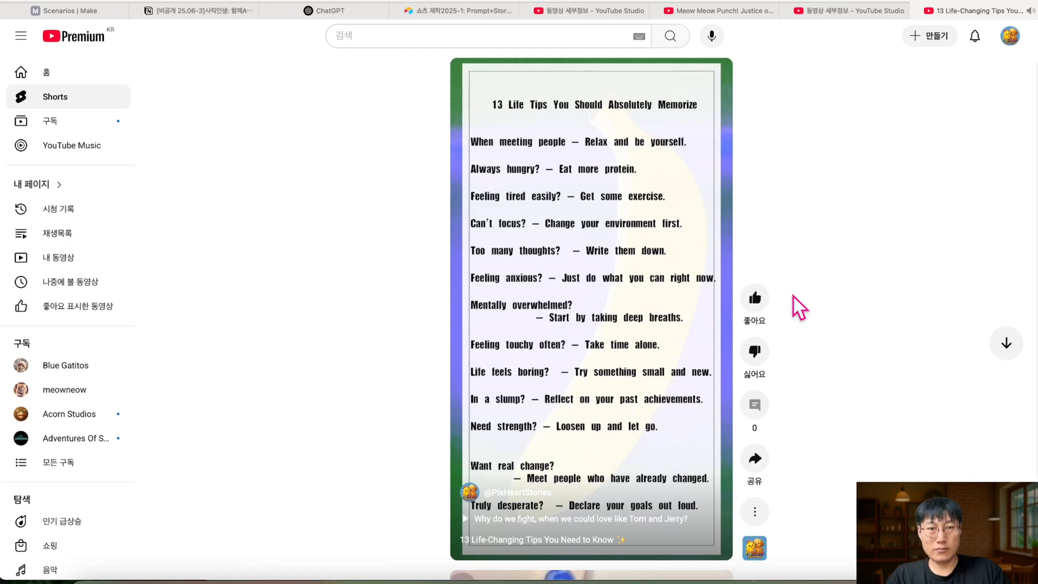
scroll(792, 294, "up", 5)
scroll(792, 308, "up", 2)
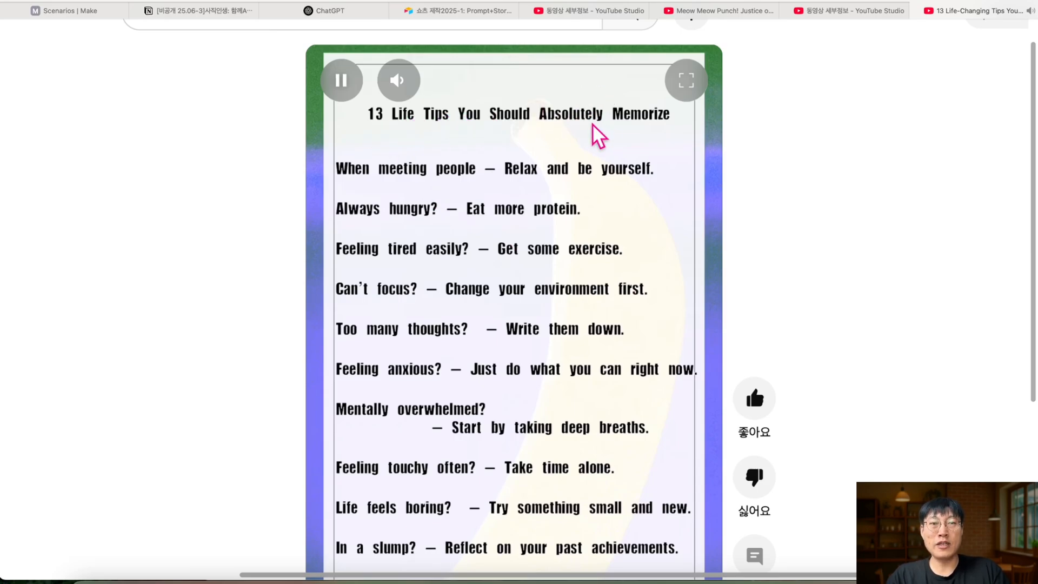
scroll(550, 182, "down", 5)
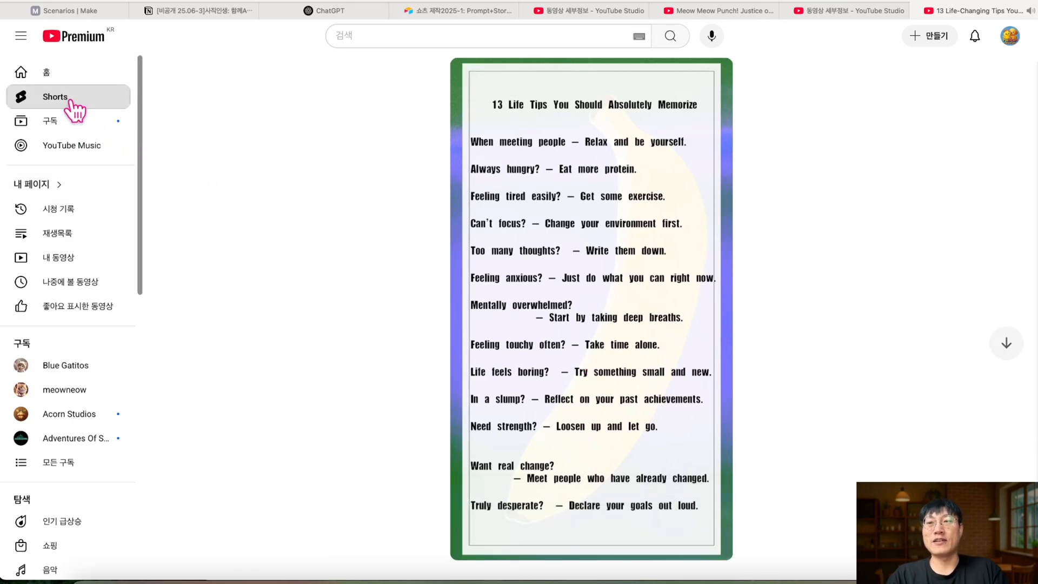
Close the tips Short and its details page, and replay part of "Meow Meow Punch! Justice on the Road".
key("super+w")
key("super+w")
left_click(599, 236)
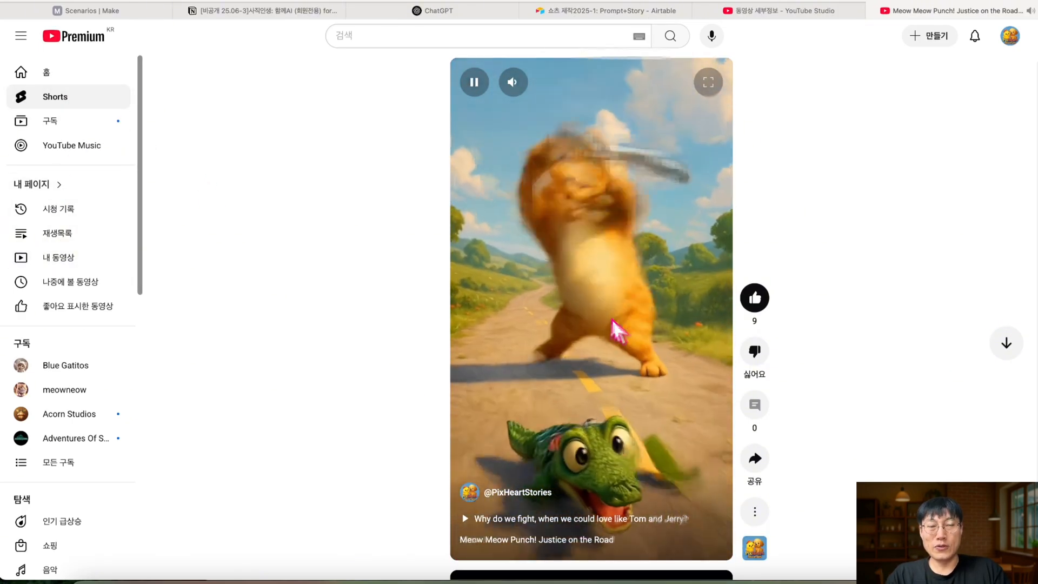
left_click(653, 317)
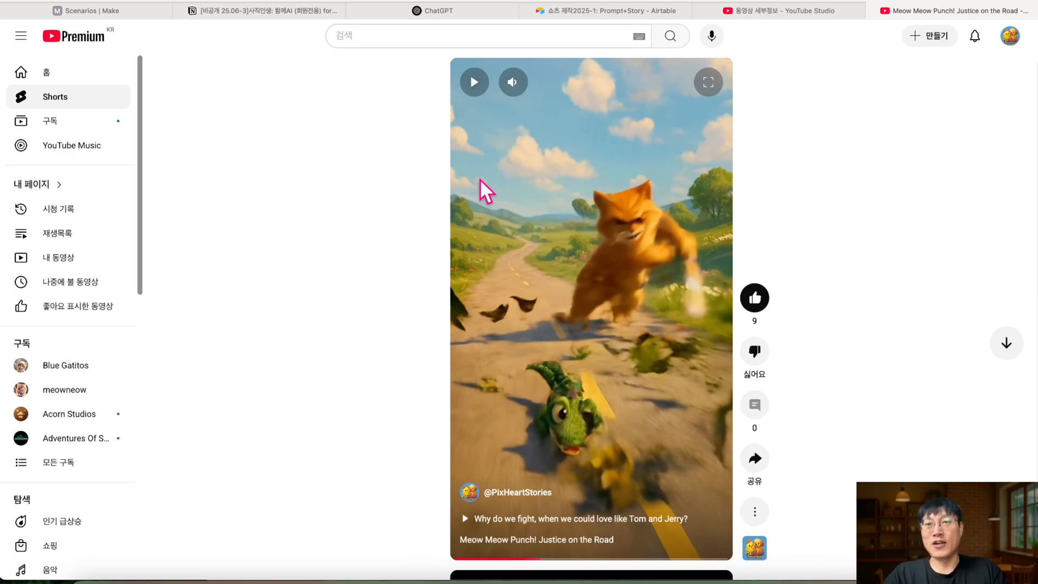
Open the sample base shortcut "113 샘플 airtable 바로가기.html" from the folder "113 쇼츠제작 고양이+악어 대결 시리즈".
left_click(271, 10)
scroll(450, 253, "down", 1)
scroll(451, 253, "down", 7)
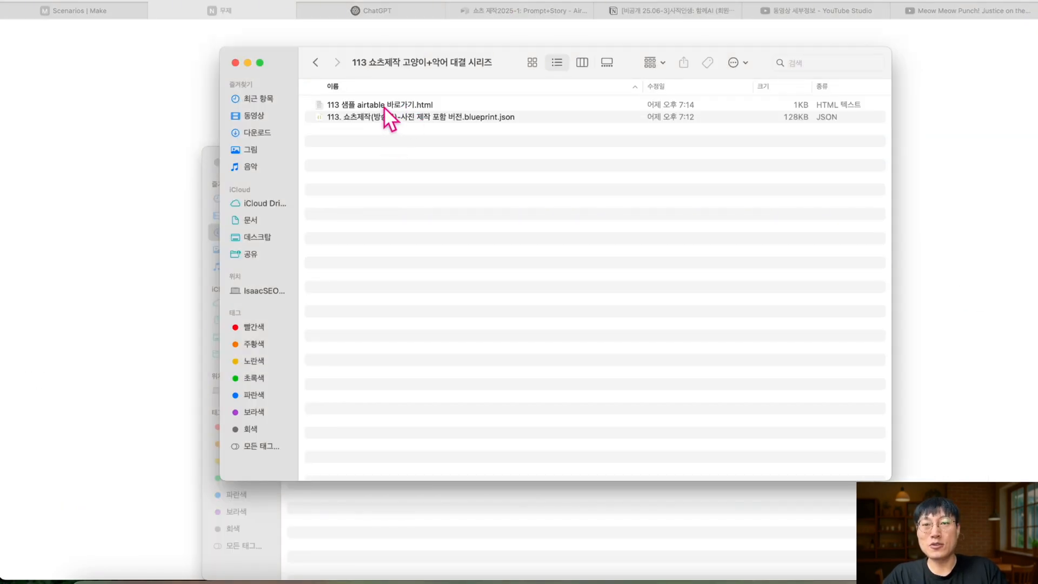
left_click(383, 106)
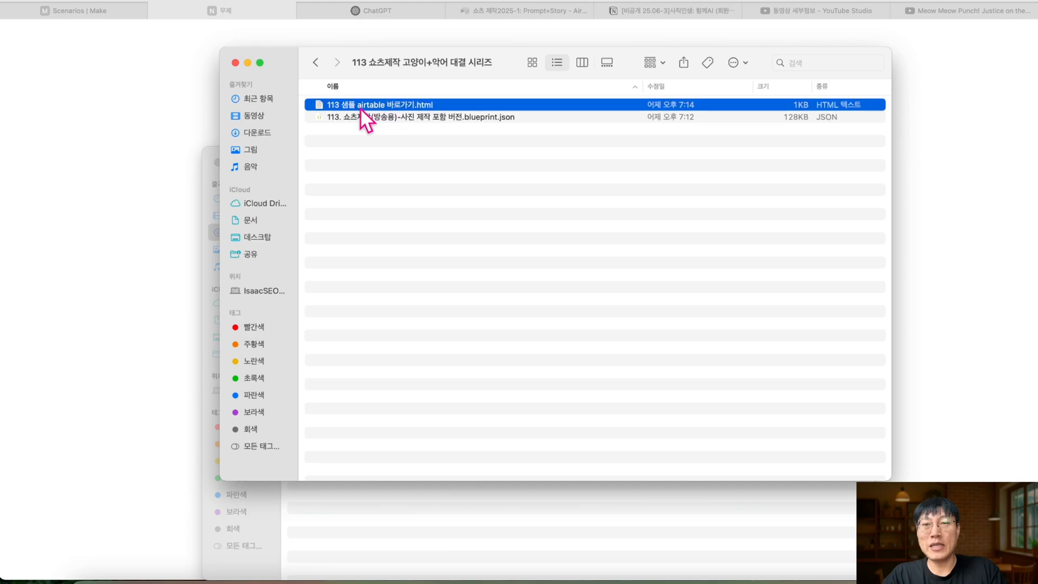
double_click(391, 104)
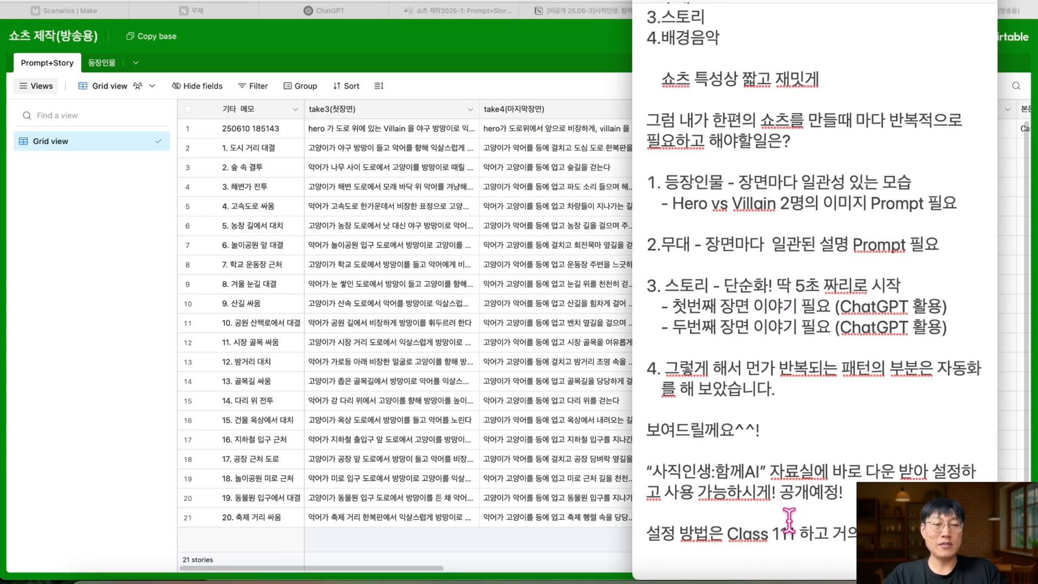
Look over the shared sample base, close it, and switch to the "쇼츠 제작2025-1" base in Airtable.
left_click(404, 60)
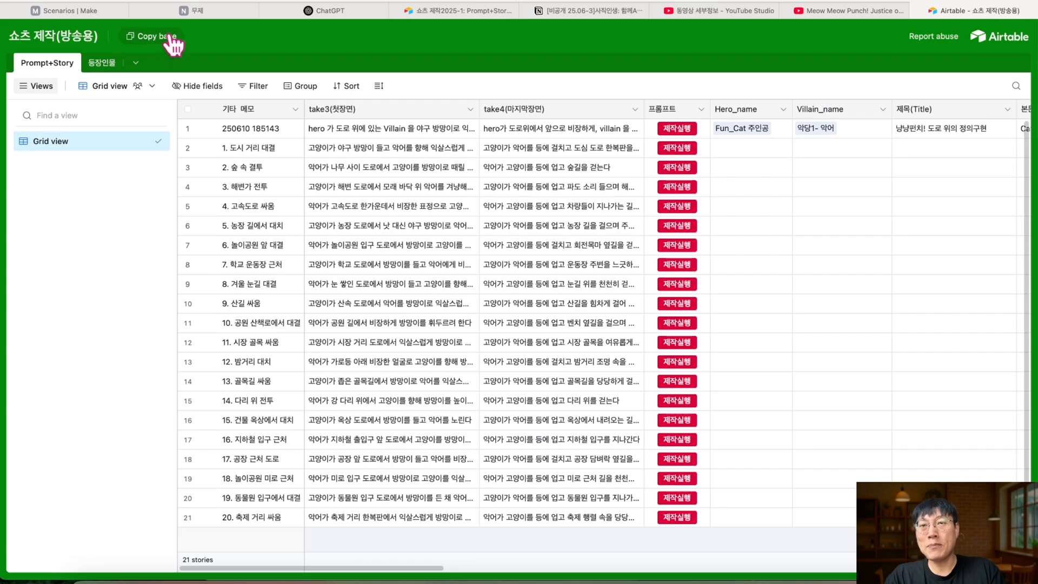
left_click(919, 11)
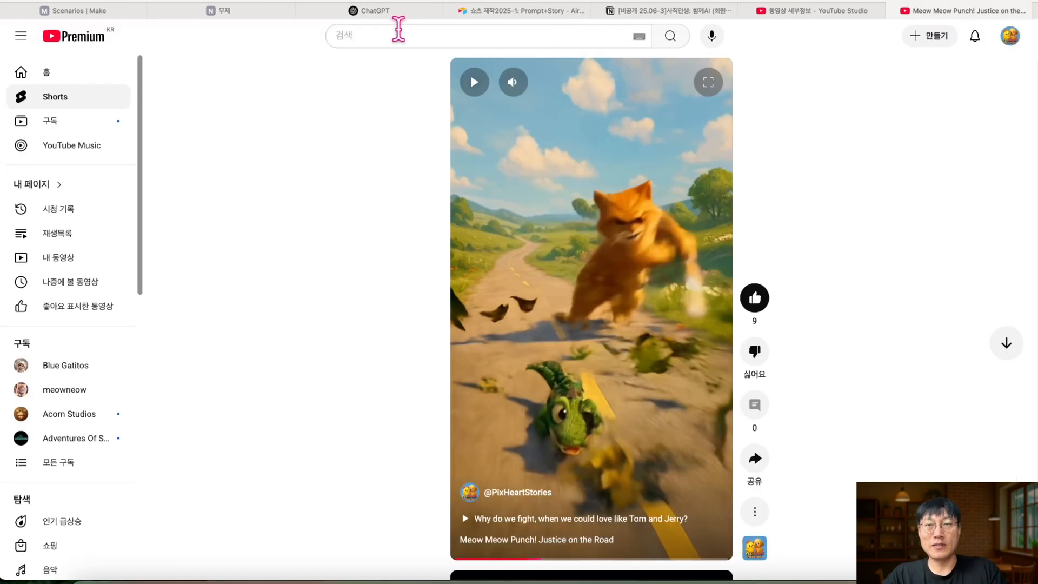
left_click(515, 13)
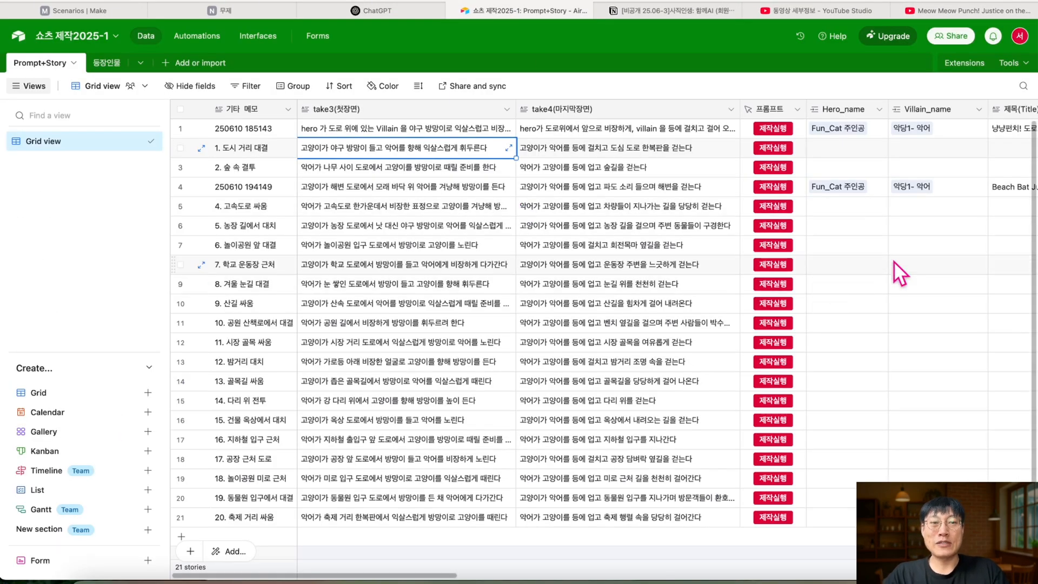
Open the "쇼츠제작 2025-1" scenario in Make and examine its chain of modules against the Airtable base.
mouse_move(96, 8)
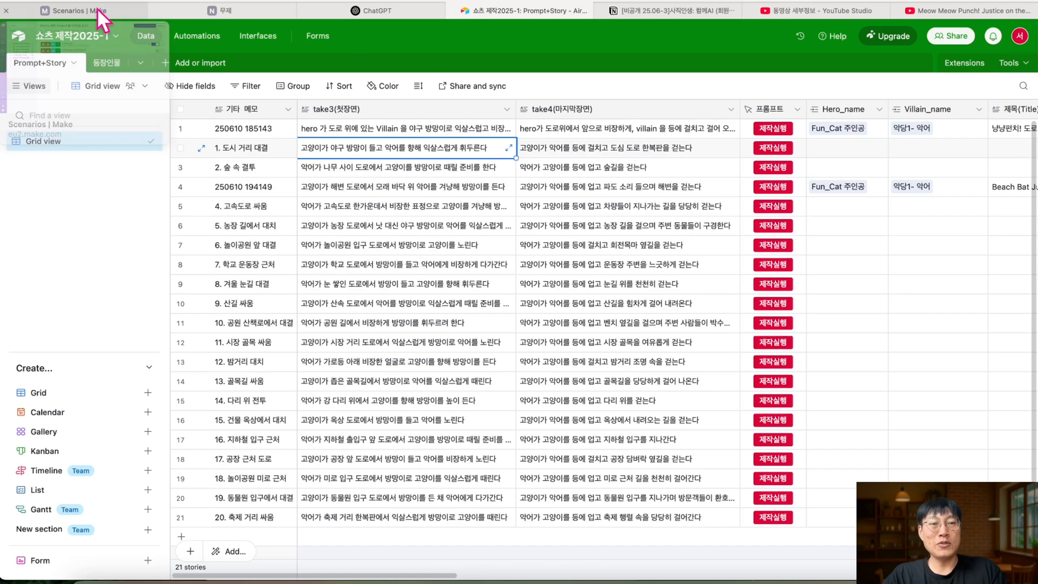
left_click(96, 8)
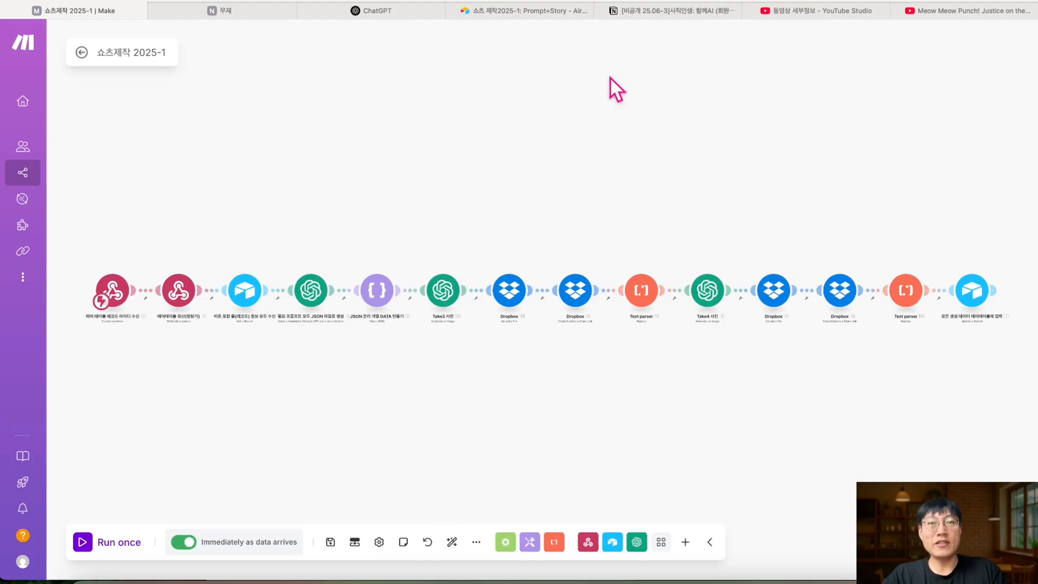
left_click(546, 12)
left_click(72, 10)
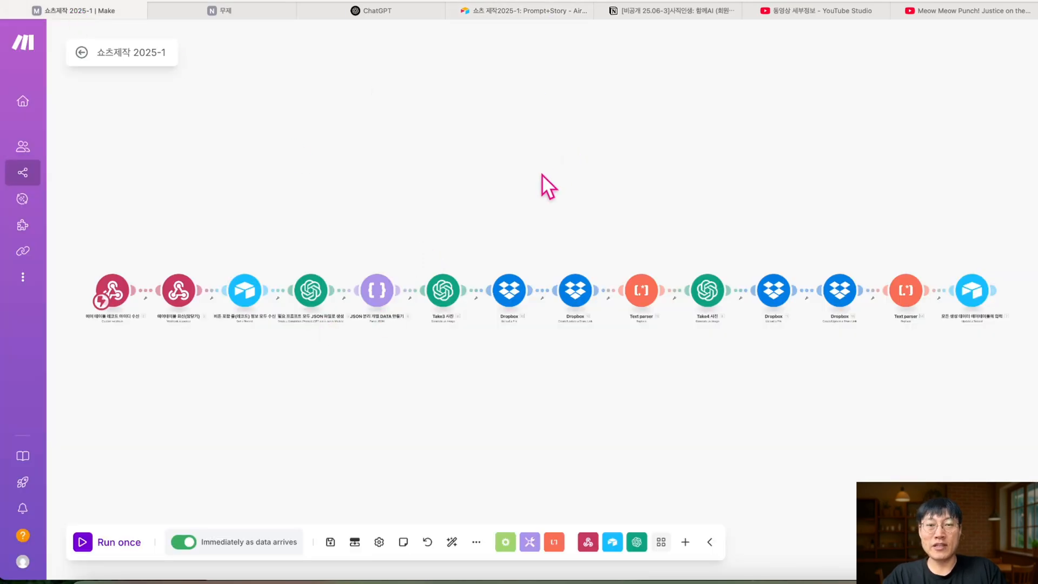
Bring the note "쇼츠 제작 필요한것" into full view over Airtable and highlight its statement about creating 5-second works.
scroll(540, 174, "up", 2)
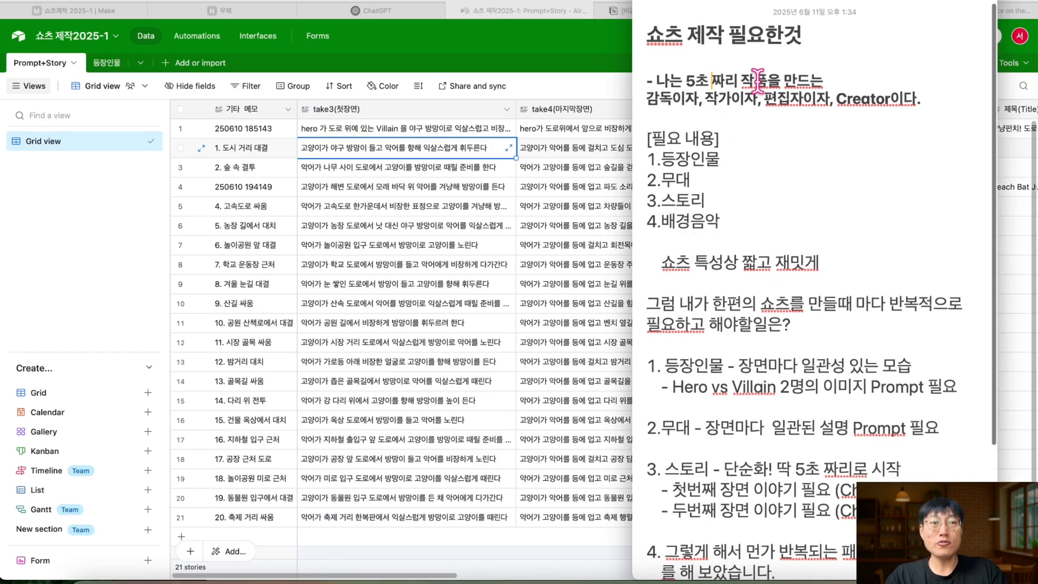
left_click_drag(931, 1, 605, 21)
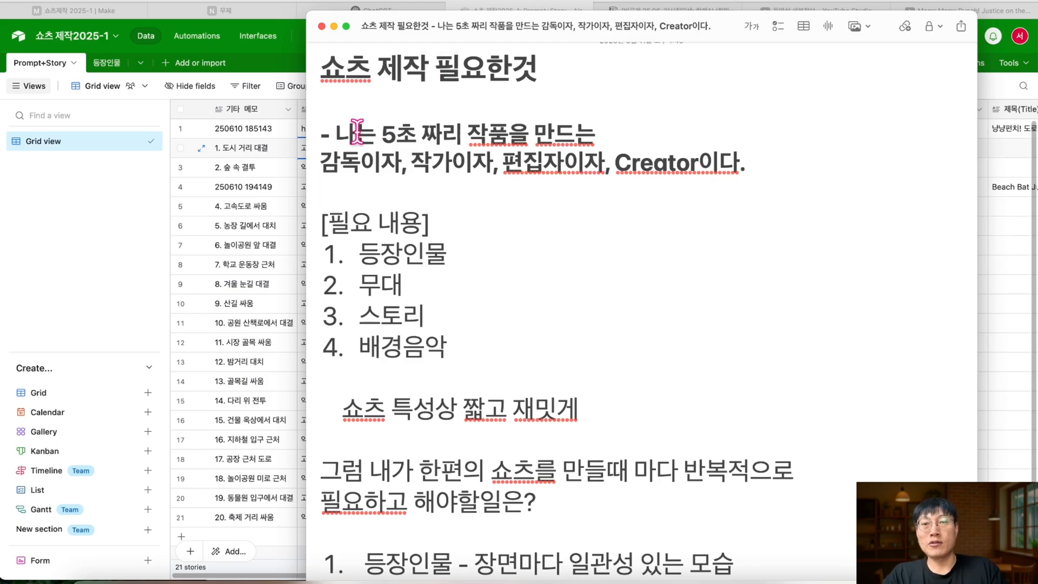
left_click_drag(336, 133, 757, 147)
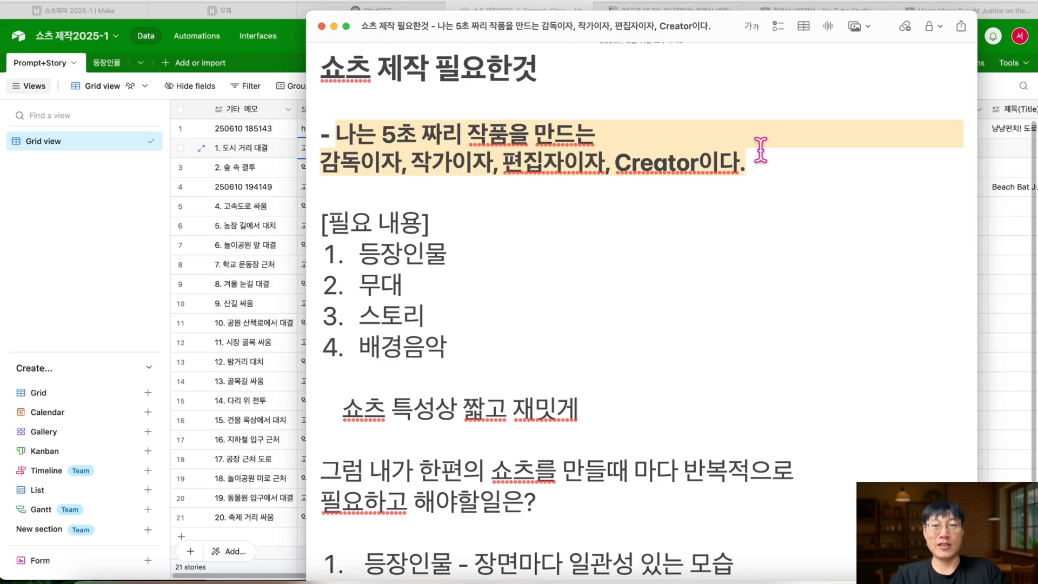
Highlight the four items under [필요 내용] one by one: 등장인물, 무대, 스토리 and 배경음악.
scroll(760, 150, "down", 3)
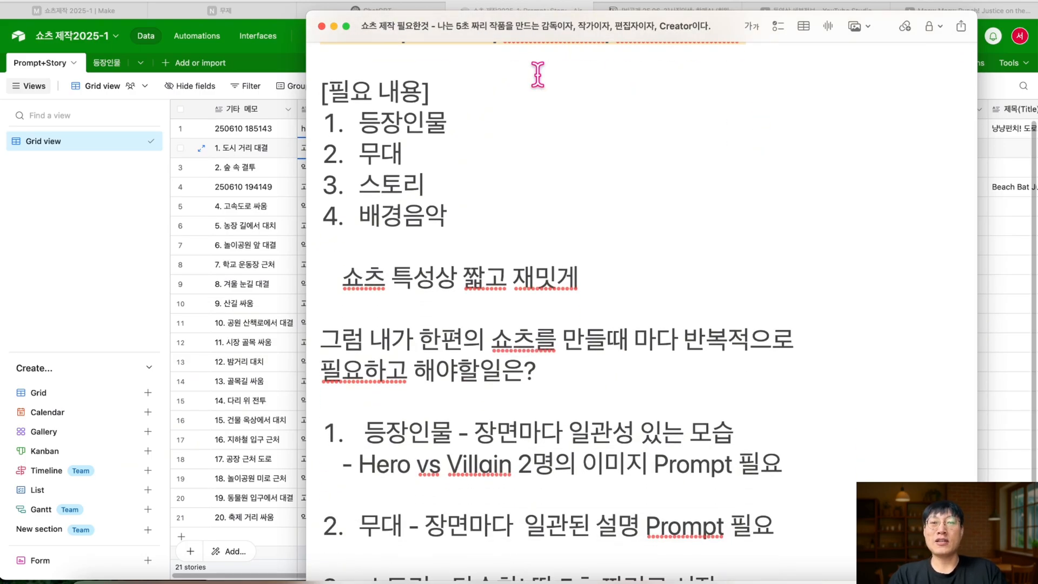
left_click_drag(457, 128, 331, 123)
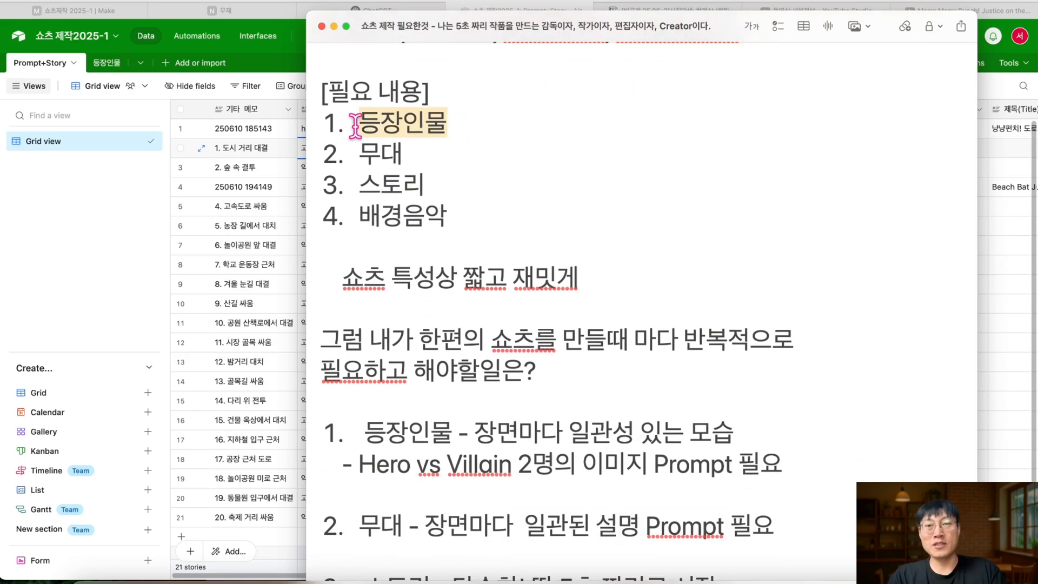
left_click(475, 123)
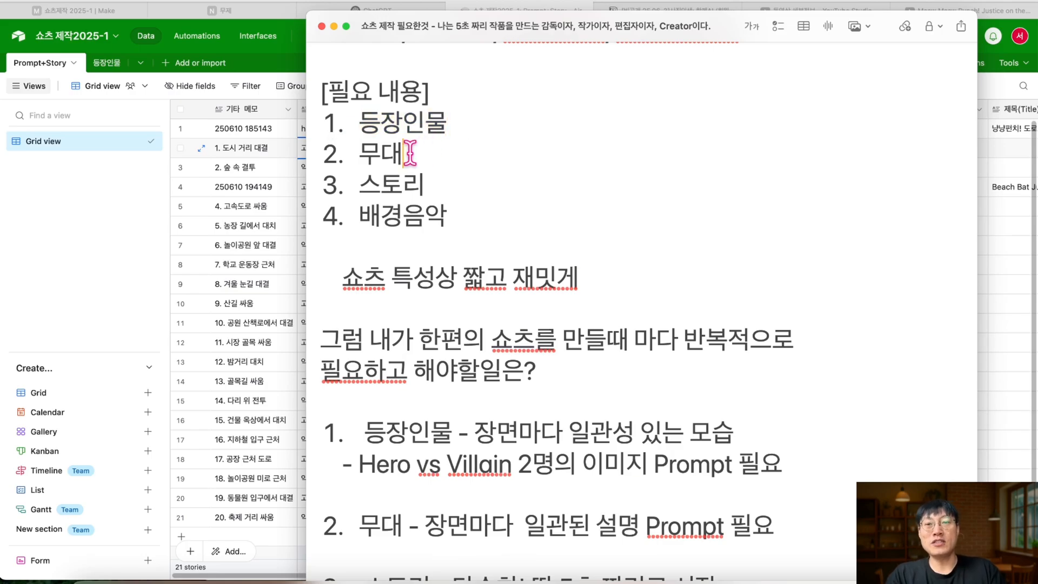
left_click_drag(422, 154, 323, 153)
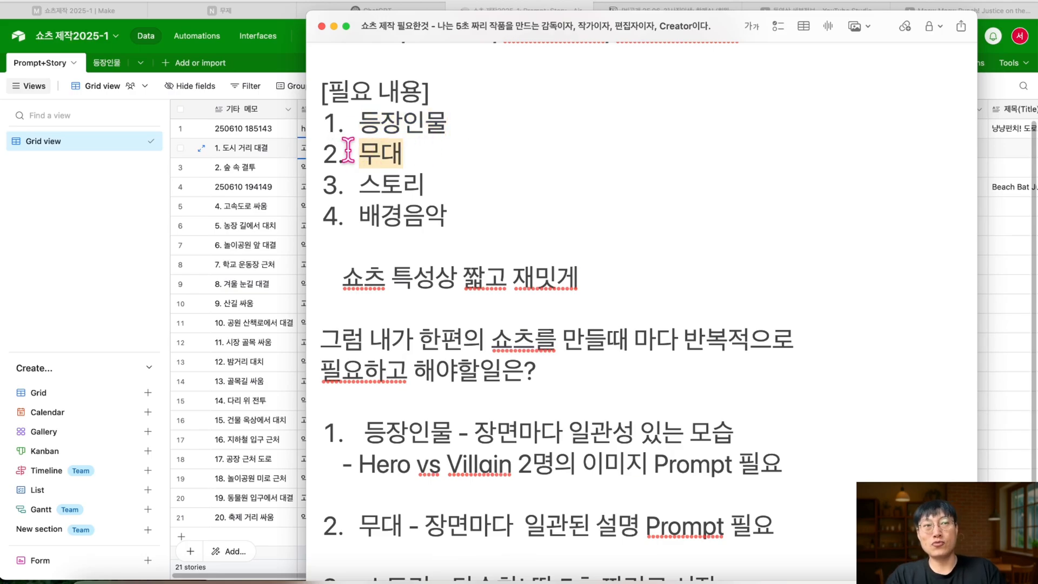
left_click(457, 173)
left_click_drag(447, 176, 349, 180)
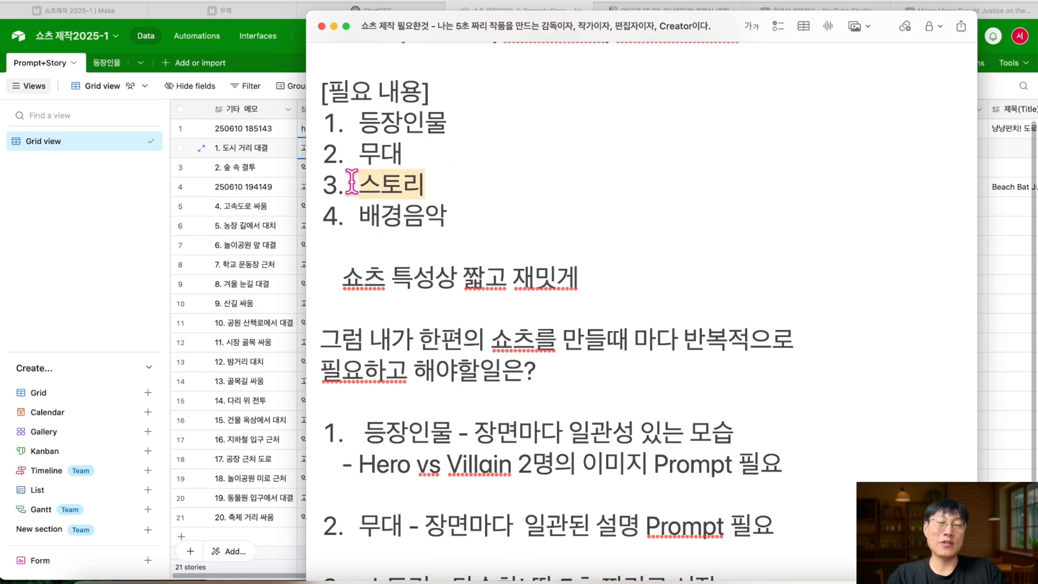
double_click(346, 211)
Highlight the line "쇼츠 특성상 짧고 재밋게" and the question about the repetitive work each Short requires.
scroll(346, 210, "down", 1)
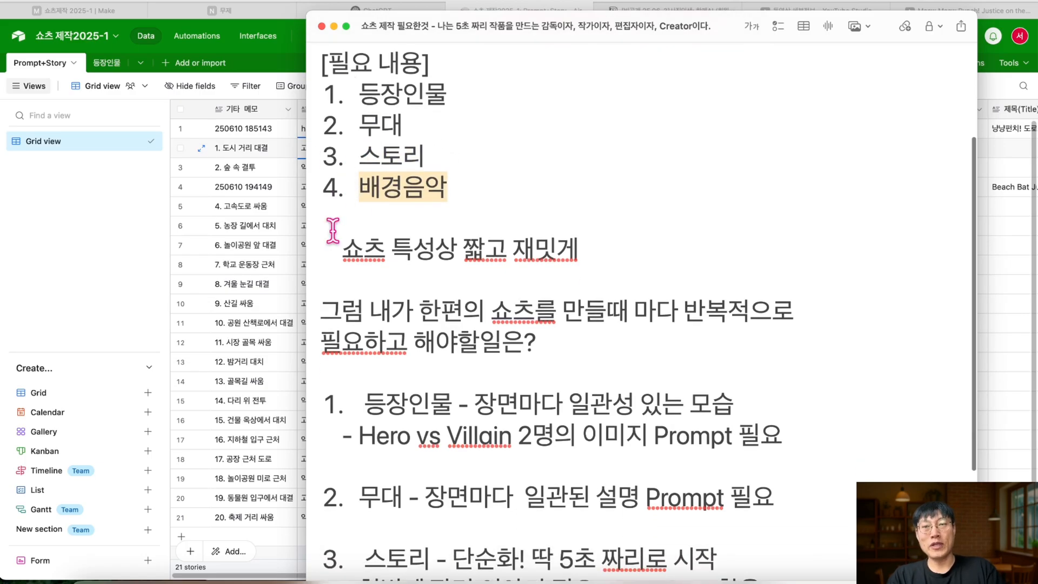
scroll(432, 190, "down", 2)
left_click_drag(342, 197, 593, 198)
scroll(592, 199, "down", 4)
left_click_drag(321, 145, 557, 162)
Highlight "등장인물" and "장면마다 일관성 있는 모습" in item 1 of the repetitive-work list and read the items below.
scroll(561, 172, "down", 2)
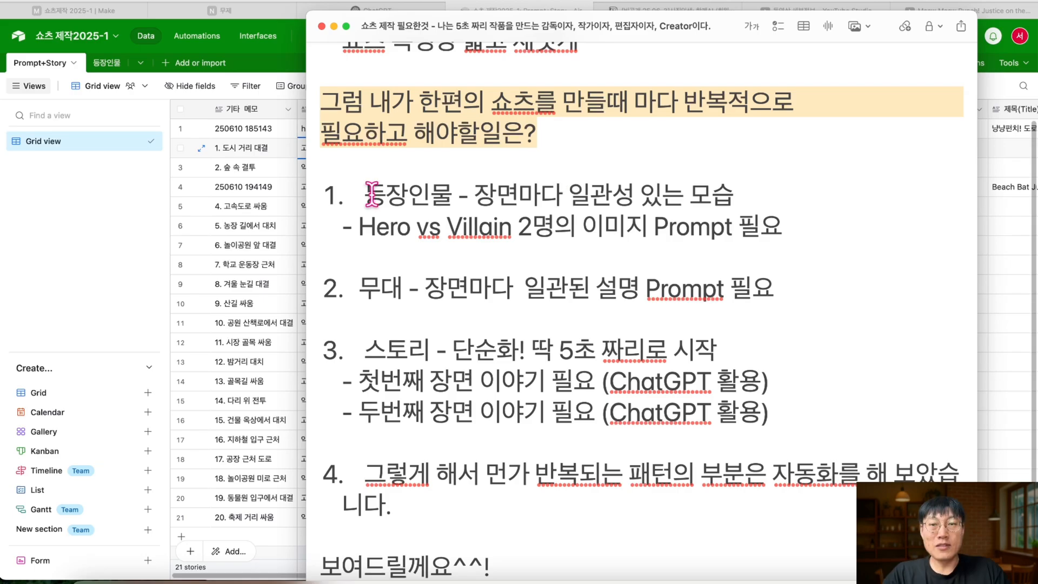
left_click_drag(363, 195, 449, 197)
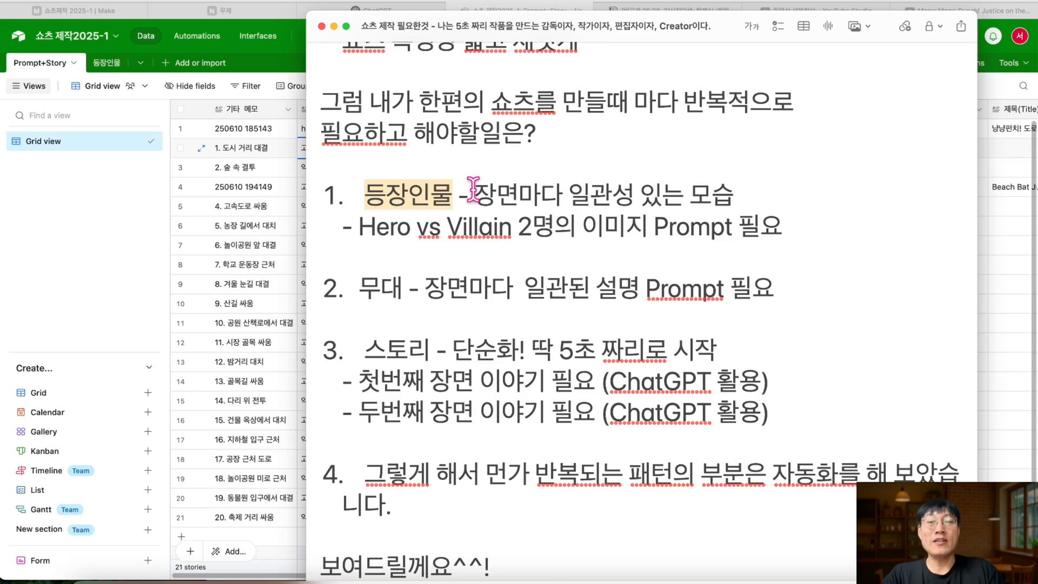
left_click_drag(476, 194, 739, 195)
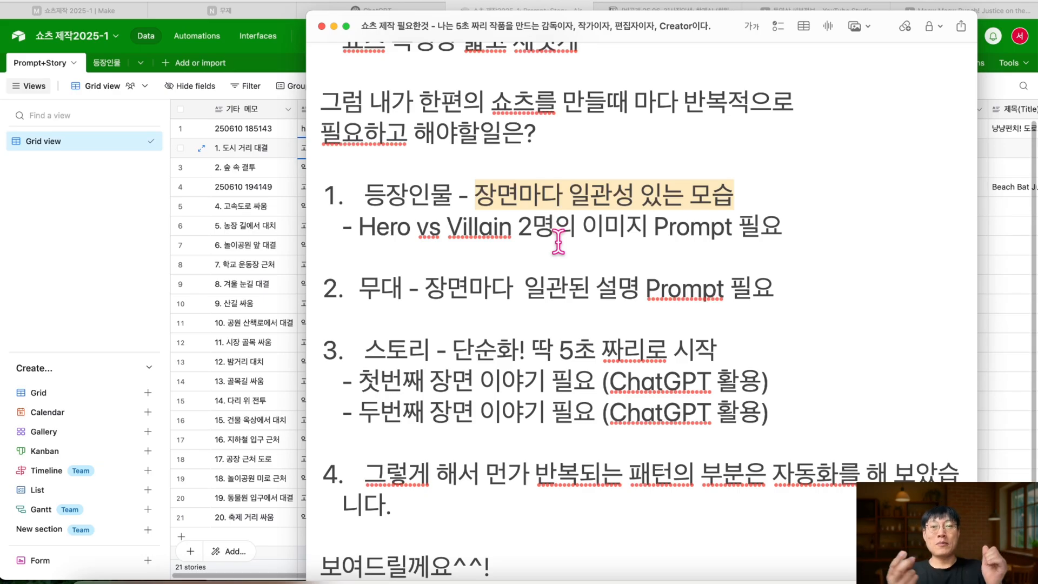
scroll(558, 243, "down", 3)
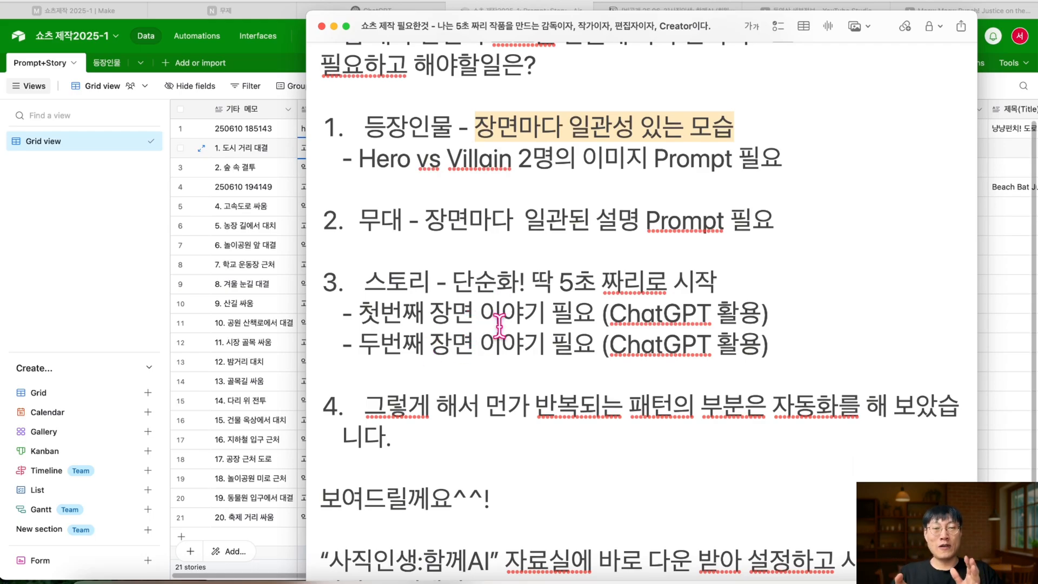
Highlight 등장인물 in the required-contents list, and "Hero vs Villain 2" in the line about image prompts.
left_click(499, 167)
scroll(505, 171, "up", 1)
scroll(505, 171, "up", 6)
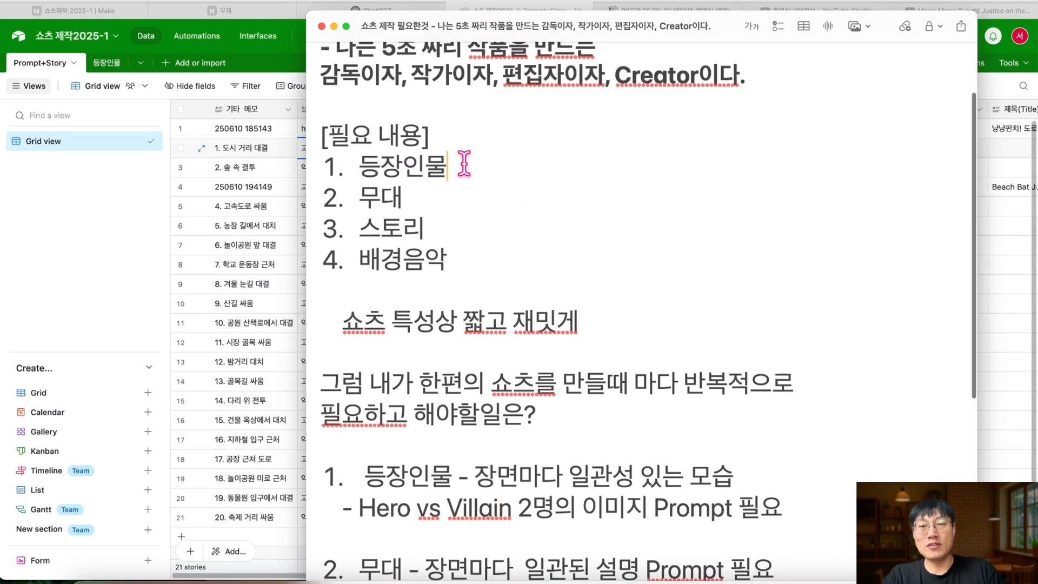
left_click_drag(463, 162, 395, 163)
scroll(394, 164, "down", 3)
left_click_drag(359, 344, 533, 344)
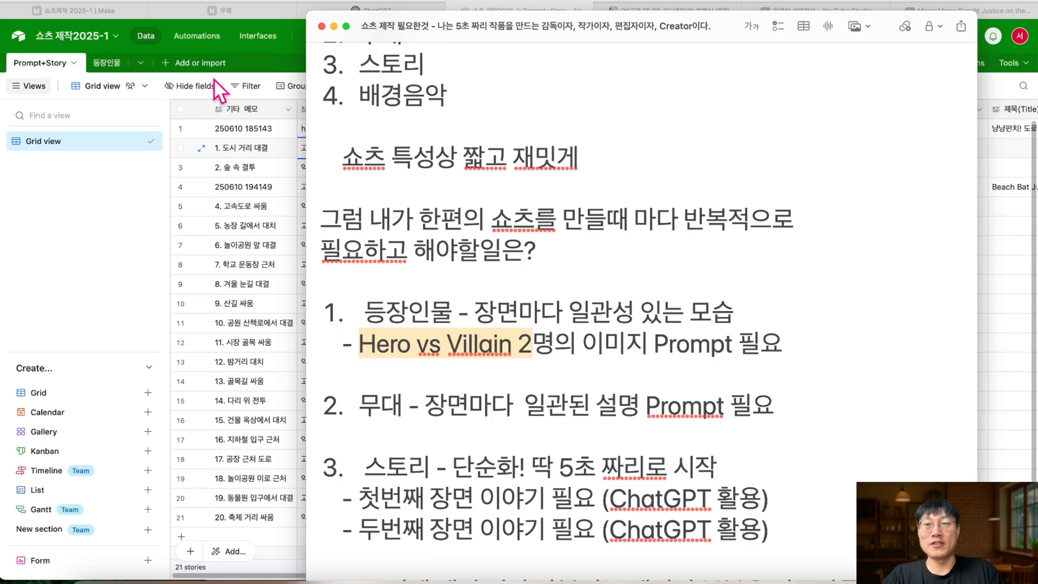
Open the 등장인물 table in Airtable and examine the 등장인물 묘사 Prompt entries for the cat, crocodile and mouse.
left_click(254, 64)
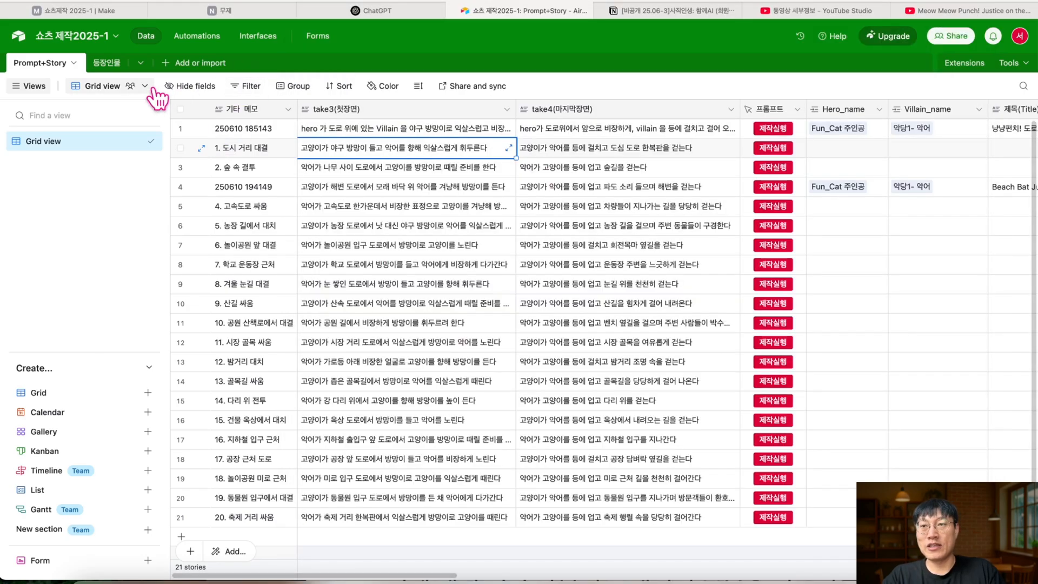
left_click(104, 63)
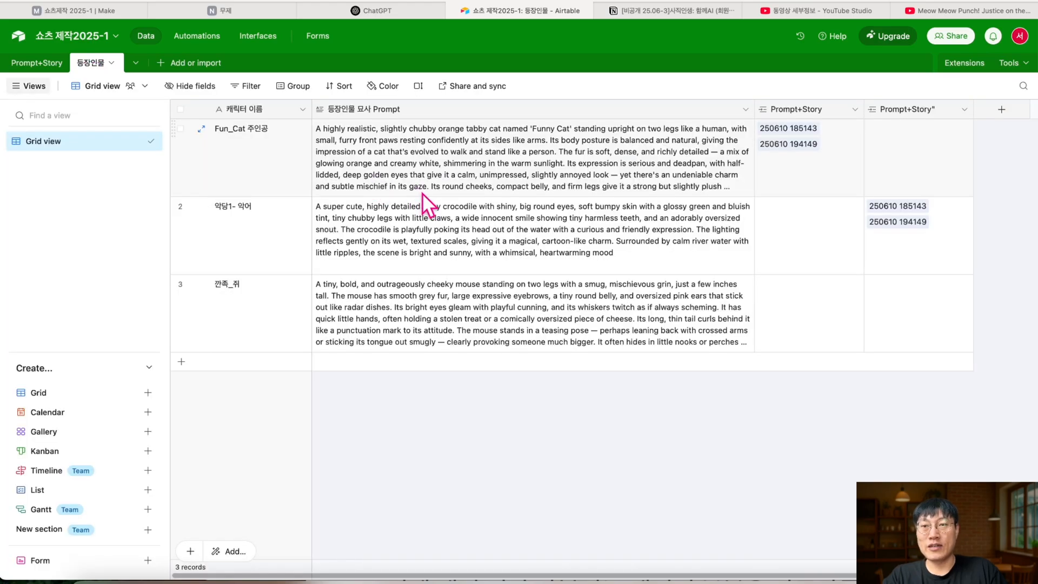
left_click(423, 190)
left_click(263, 234)
left_click(389, 240)
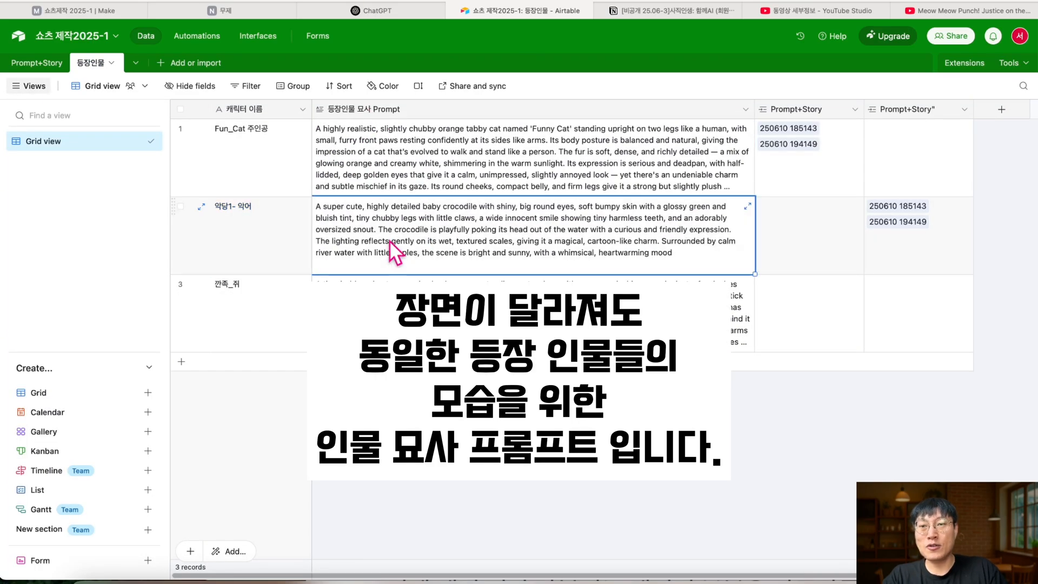
left_click(390, 319)
triple_click(391, 319)
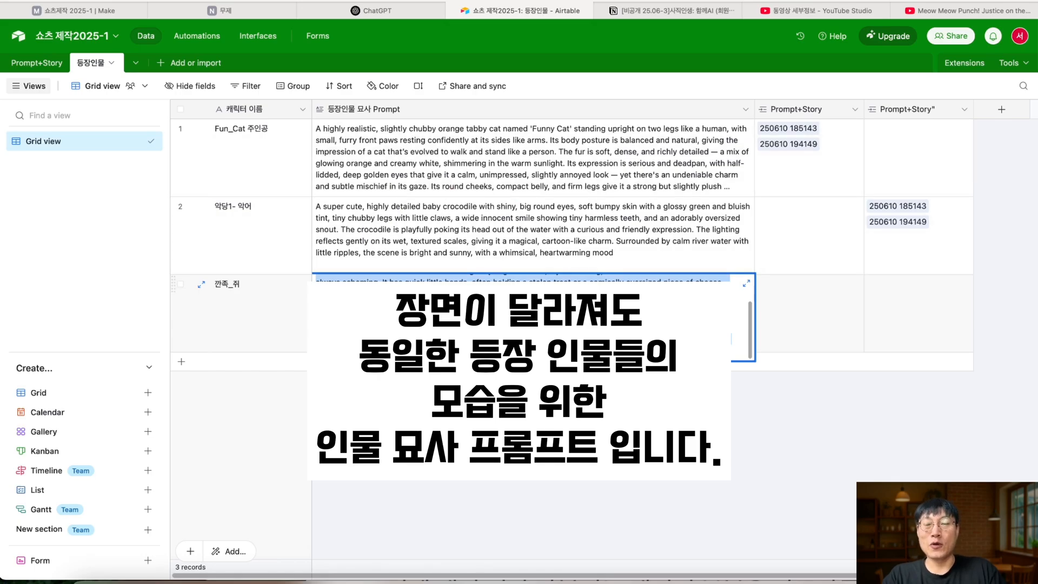
Switch to ImageFX to present the image generator.
left_click(1009, 7)
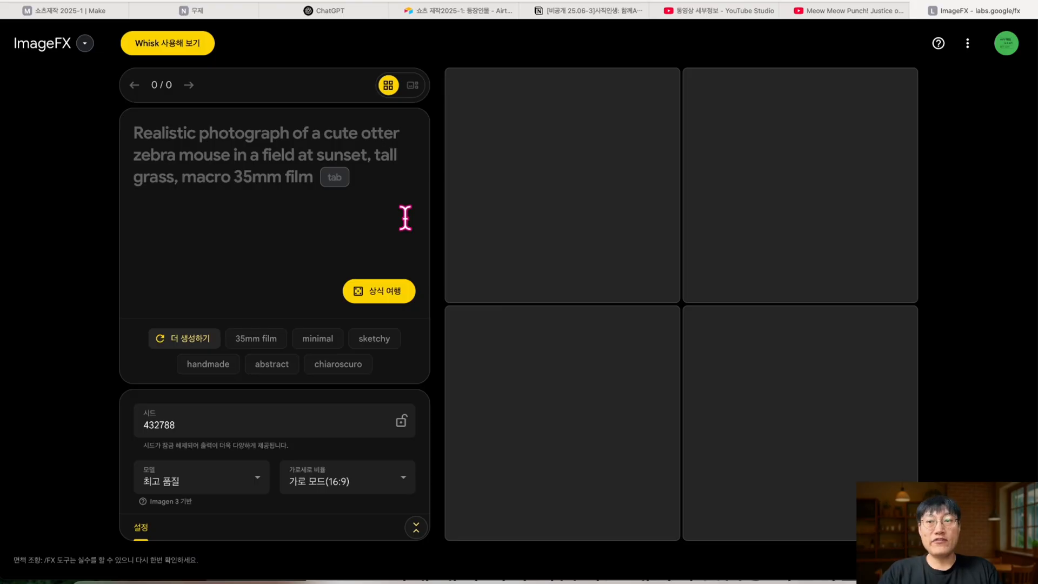
left_click(75, 53)
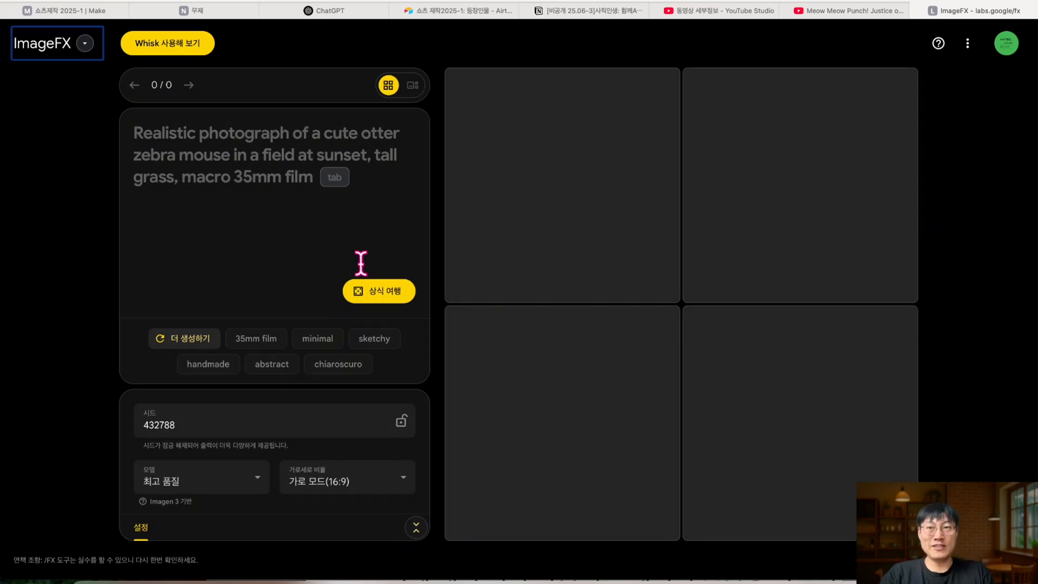
left_click(343, 7)
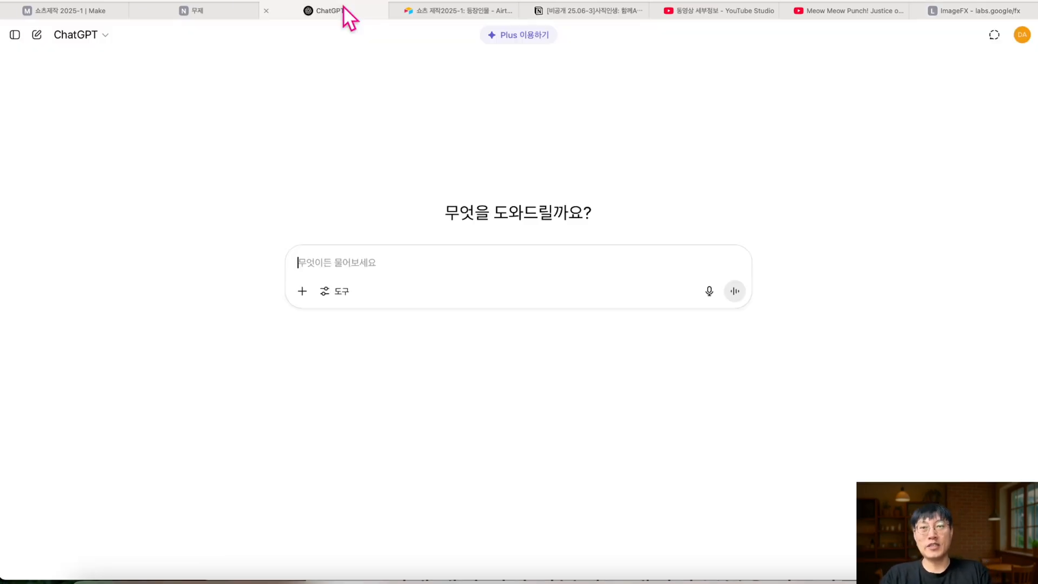
key("super+v")
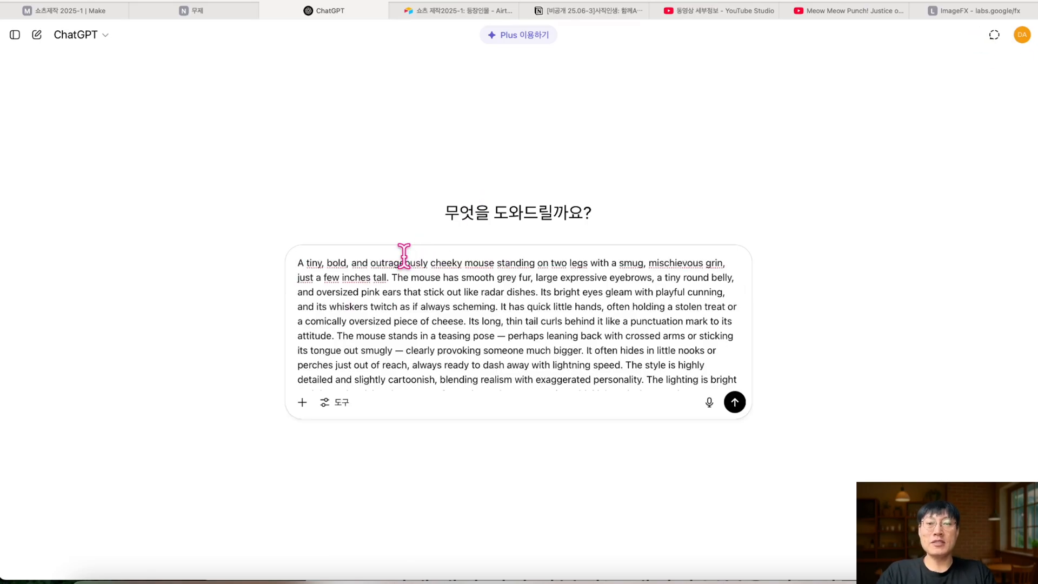
key("super+a")
key("BackSpace")
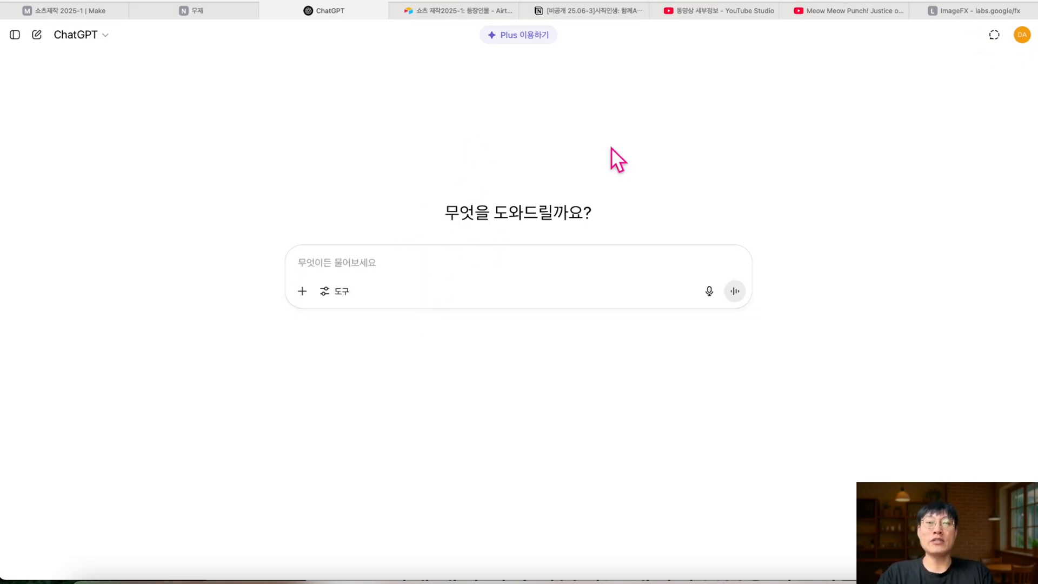
left_click(992, 15)
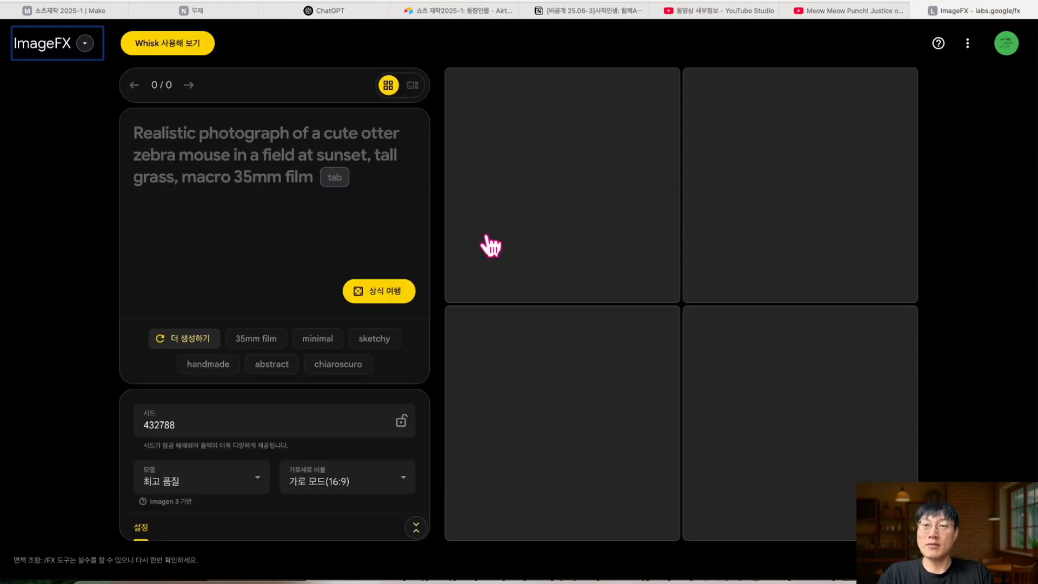
left_click(268, 142)
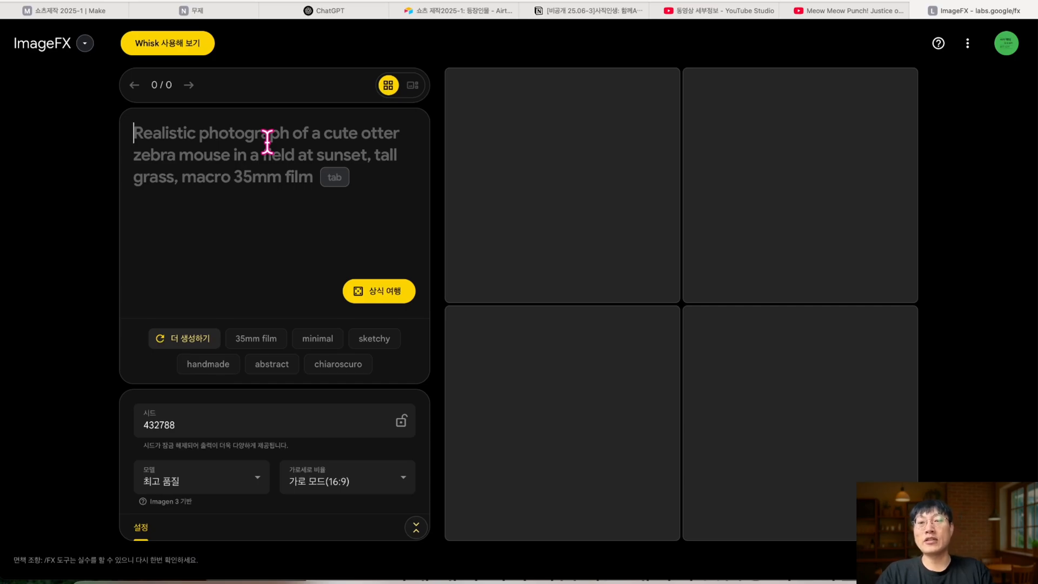
Switch to ChatGPT and send the request "귀여운 쥐 디즈니 스타일 프롬프트 적어줘".
left_click(293, 5)
type("귀여")
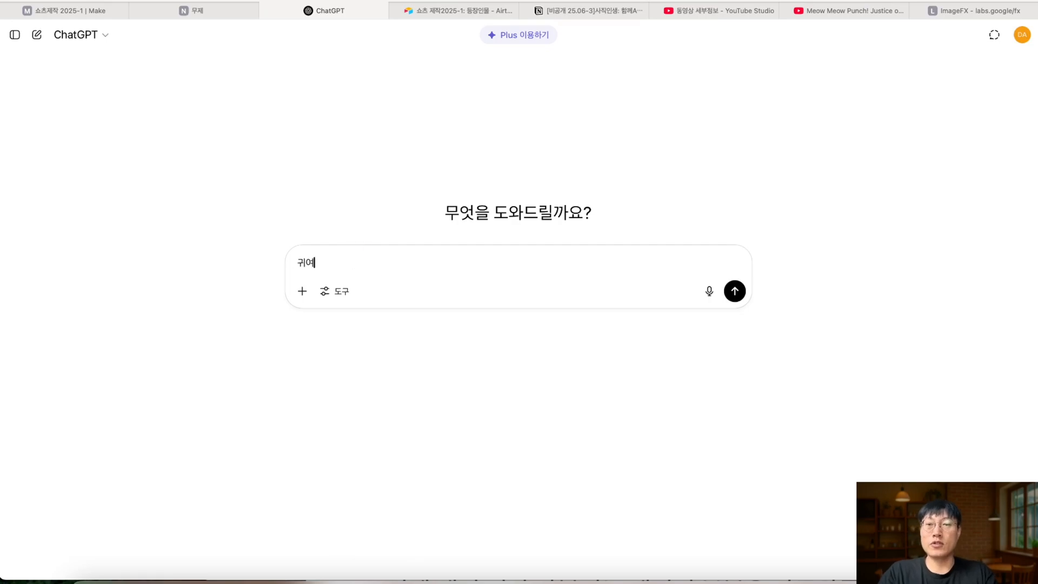
type("운 쥐 디즈니 스타일 피")
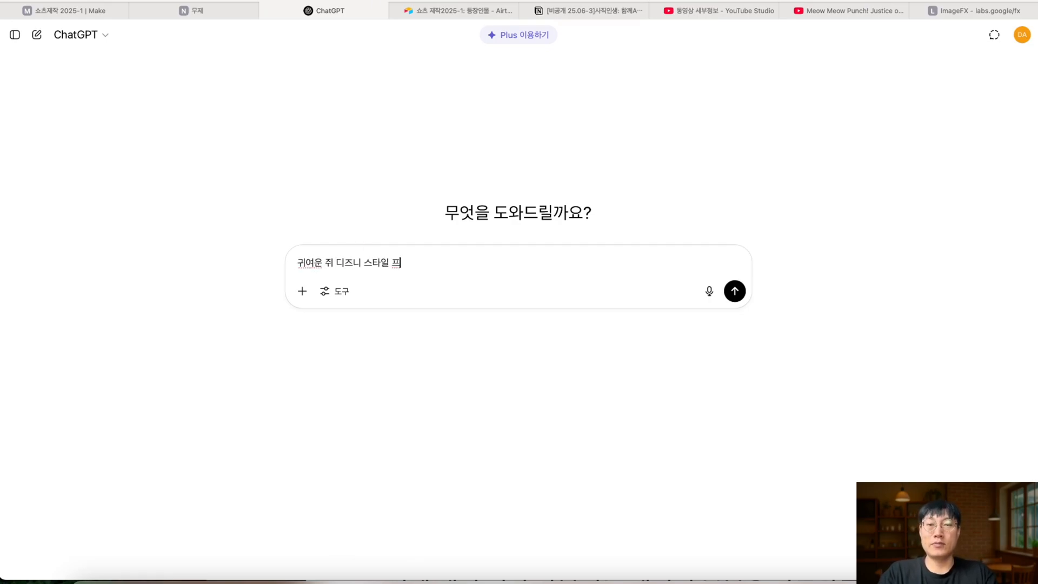
type("롬프트 적어줘")
key("Return")
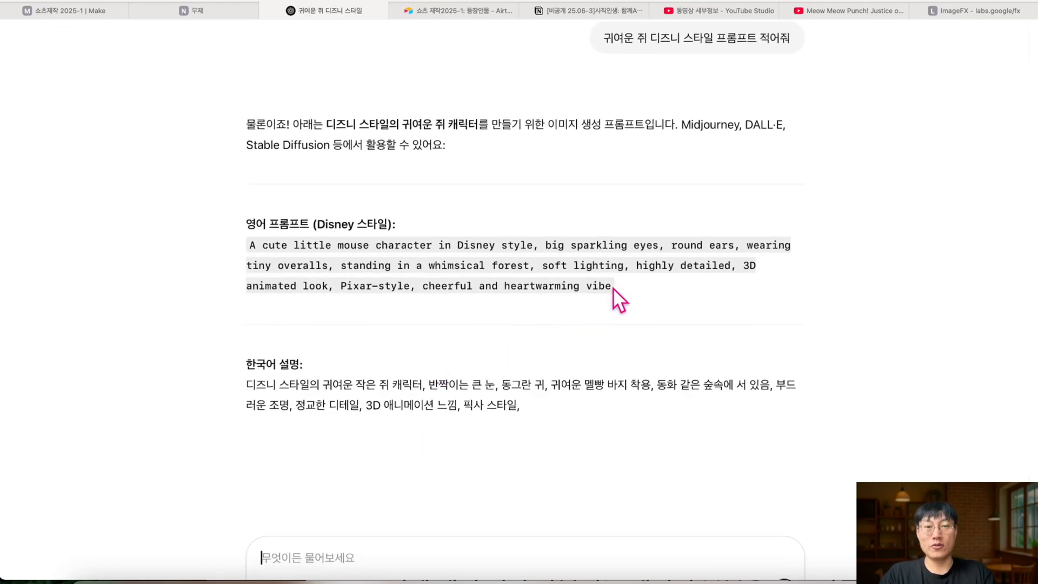
Copy ChatGPT's English Disney-style mouse prompt into ImageFX and generate images from it.
left_click_drag(612, 286, 179, 238)
key("super+c")
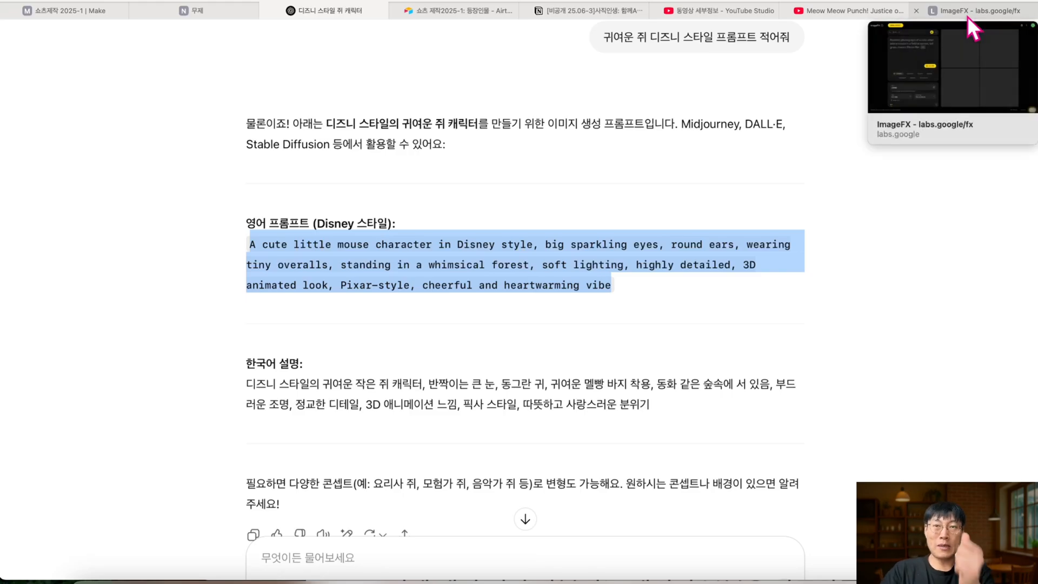
left_click(967, 16)
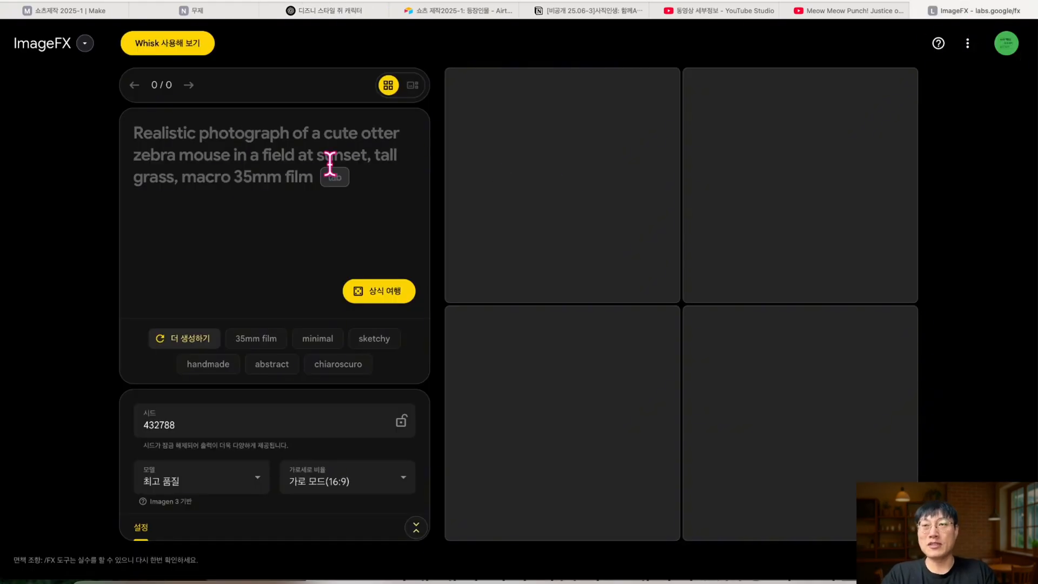
key("super+v")
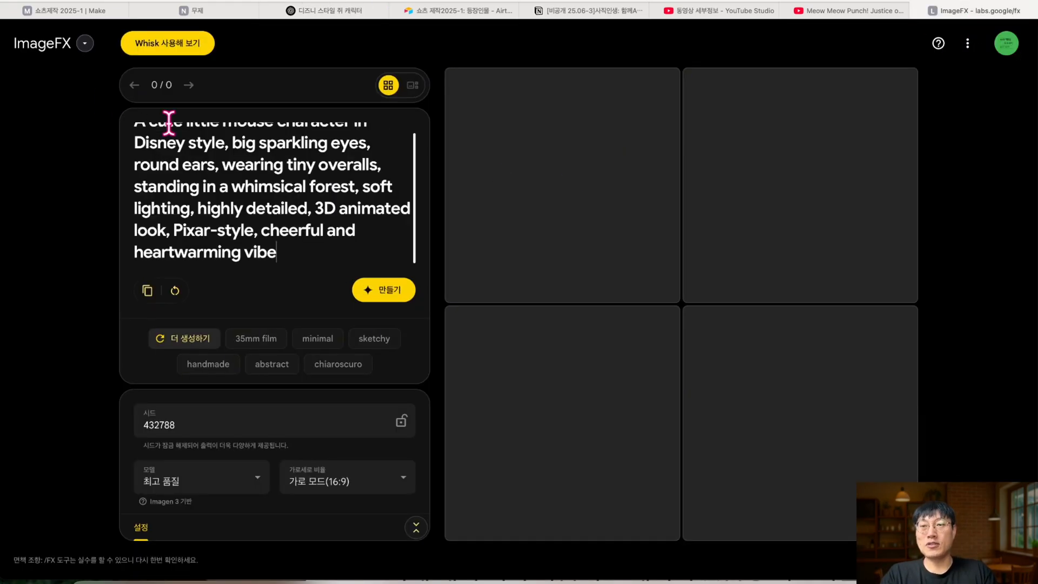
left_click(391, 298)
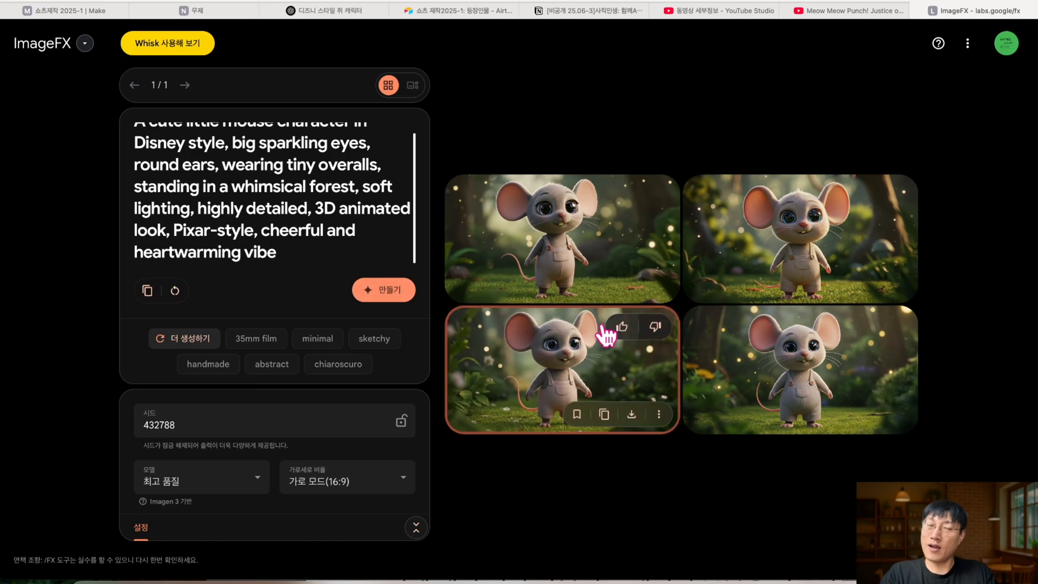
Return to the ChatGPT conversation and ask for a more mischievous ("조금더 짖궂은") mouse description.
left_click(187, 11)
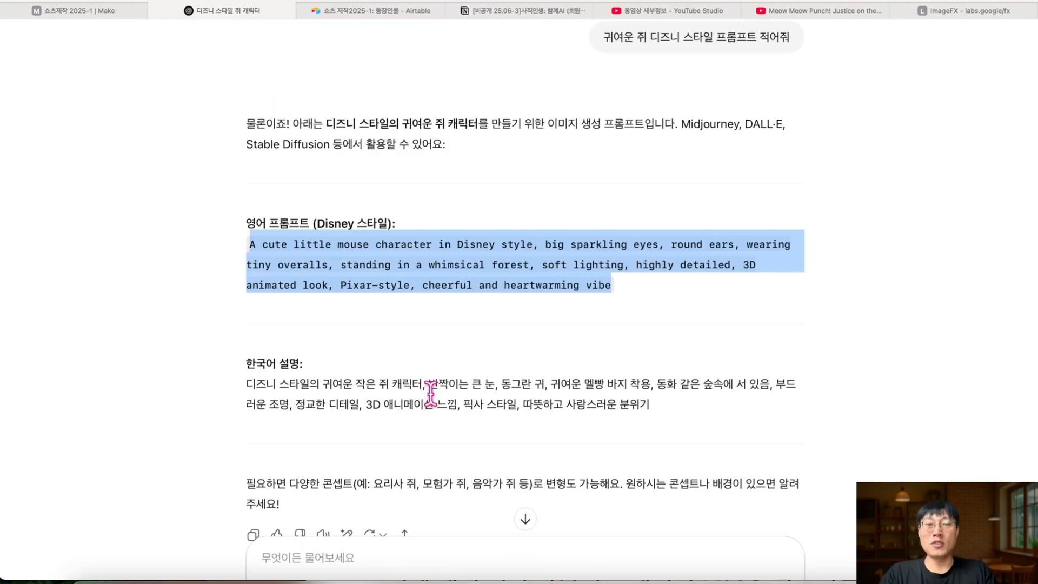
left_click(380, 547)
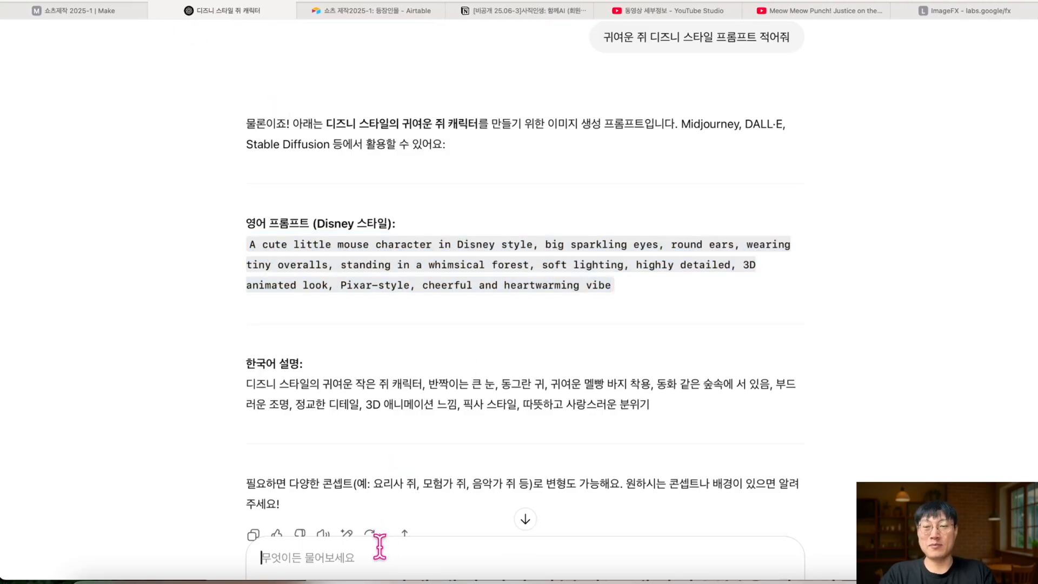
type("죅")
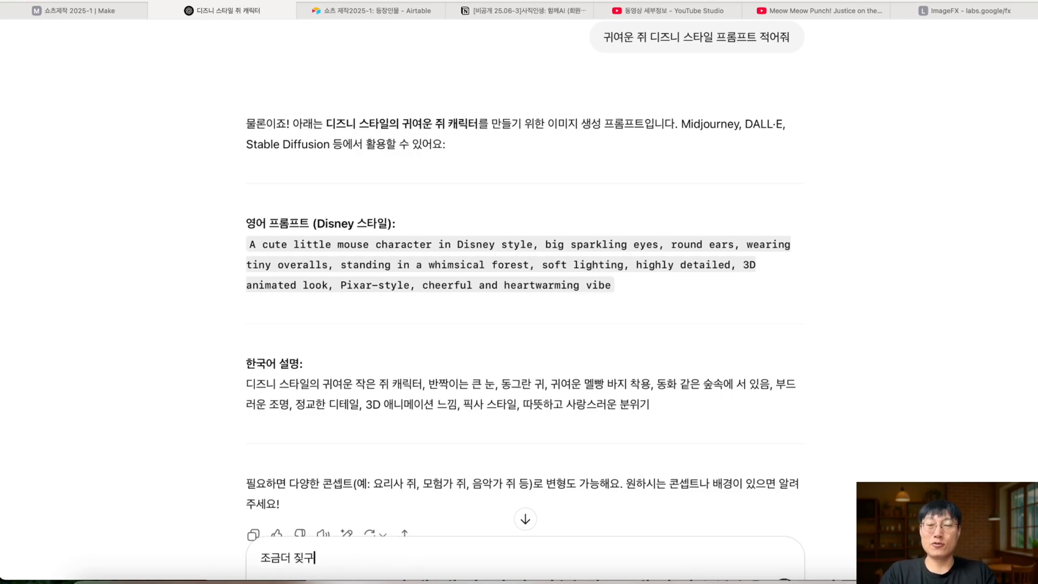
type("금더 짖궂은 지 묘사")
key("Return")
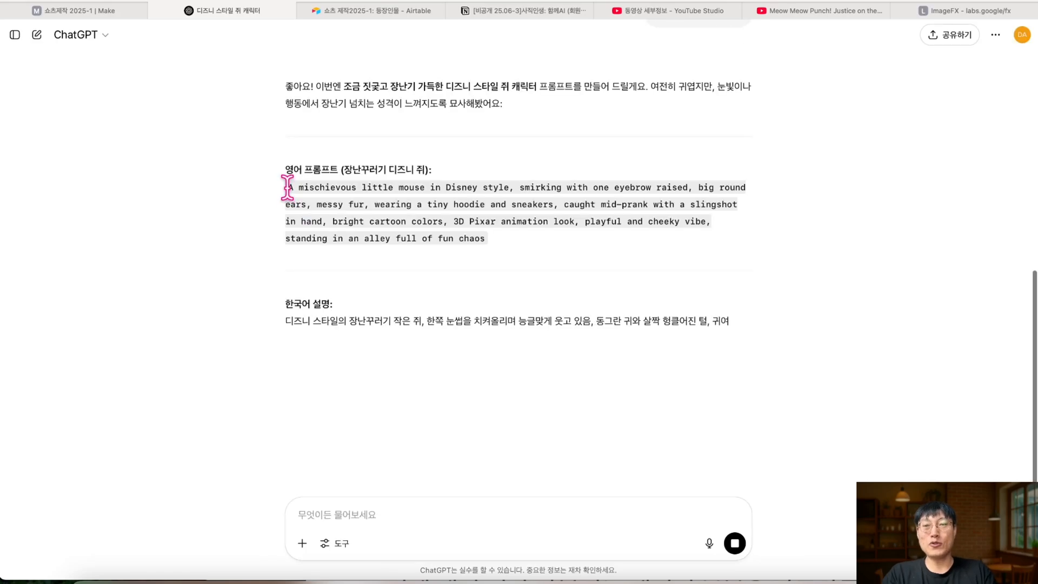
Replace the ImageFX prompt with ChatGPT's English mischievous-mouse prompt and generate a new set of images.
left_click_drag(285, 185, 475, 220)
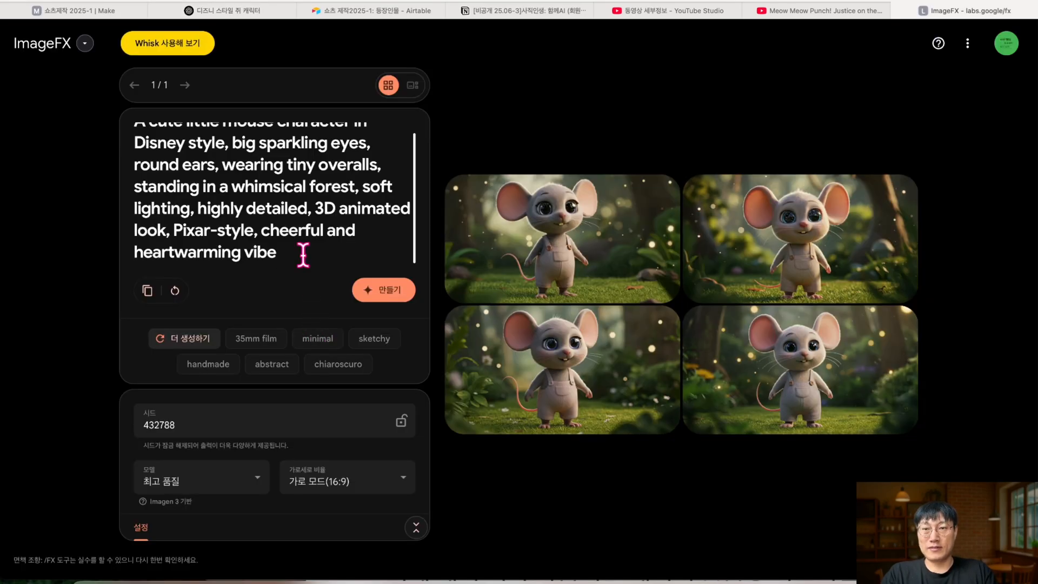
key("ctrl+a")
key("ctrl+v")
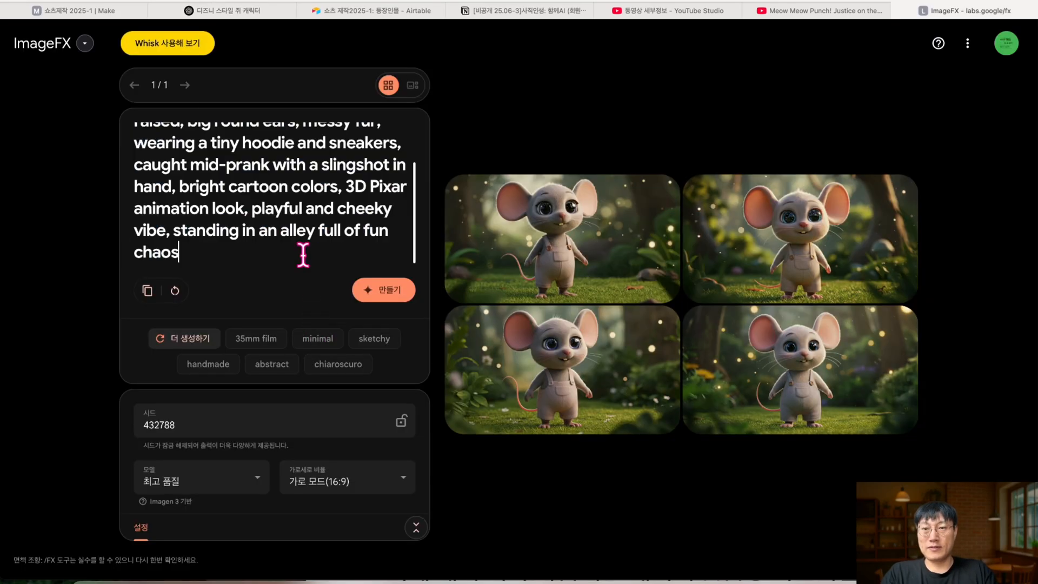
left_click(379, 291)
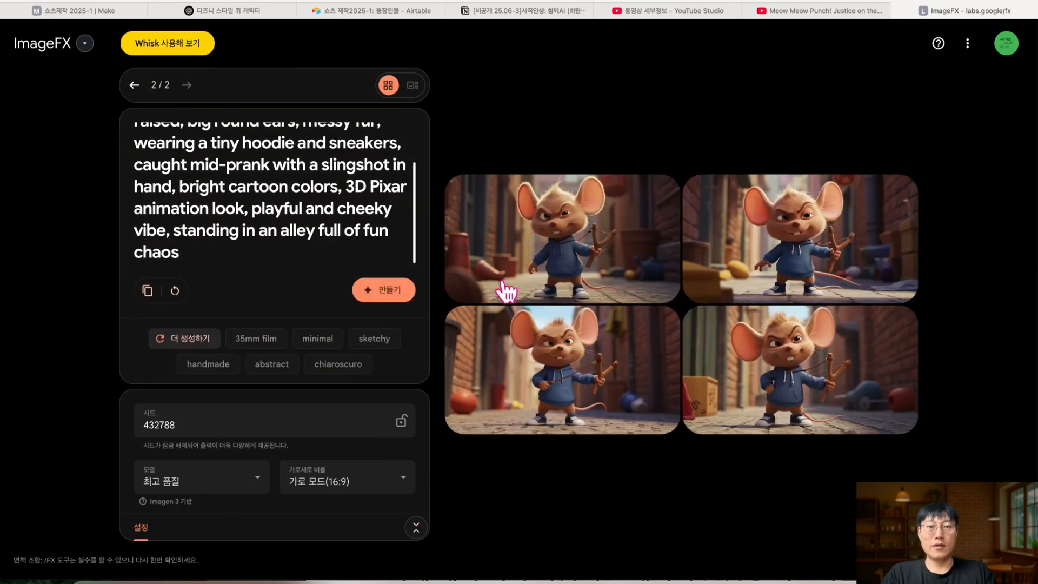
Copy the 깐족_쥐 description prompt from Airtable over the ImageFX prompt and generate images from it.
left_click(369, 13)
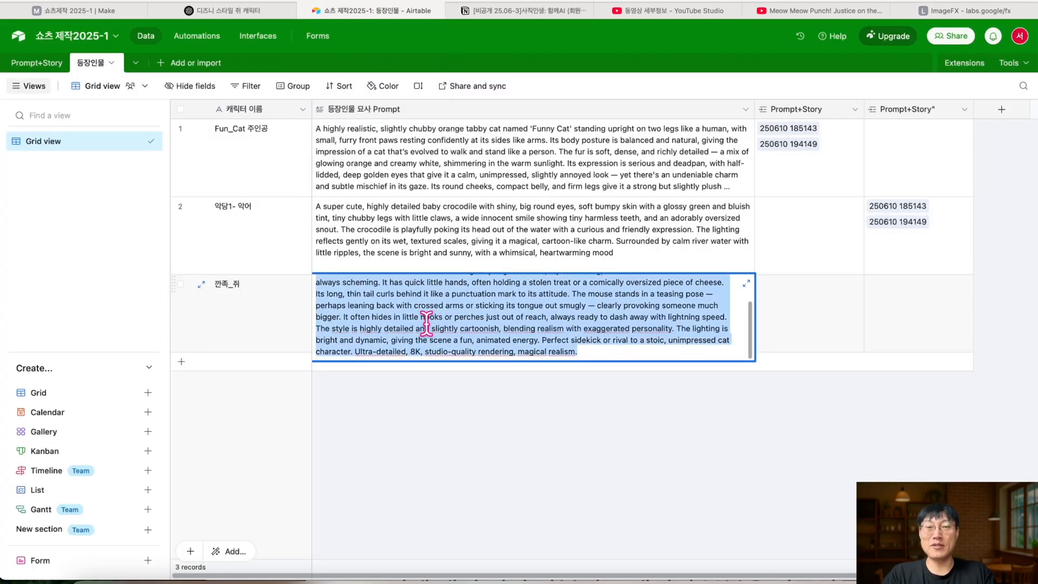
left_click(960, 13)
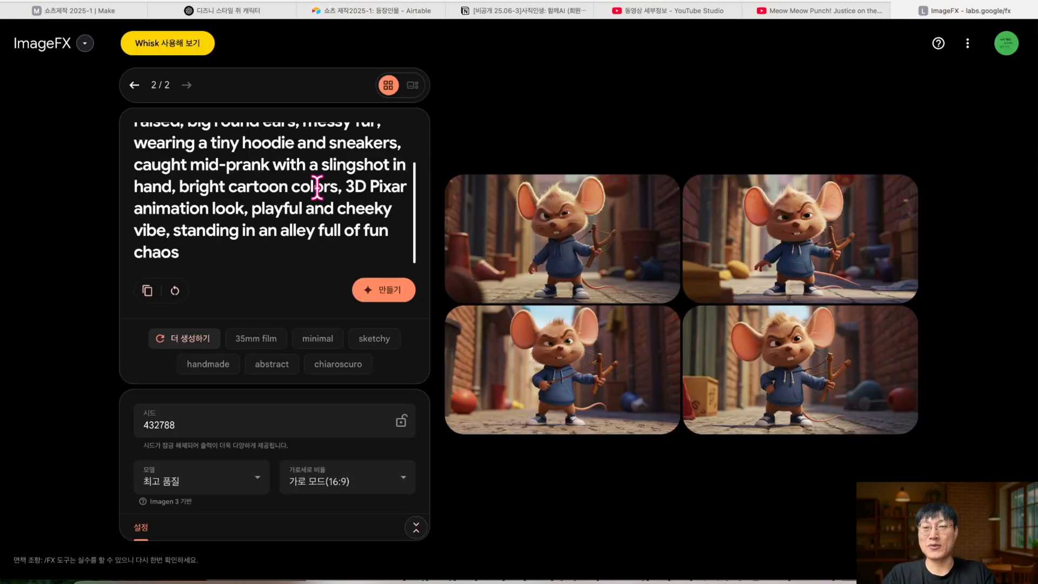
key("ctrl+v")
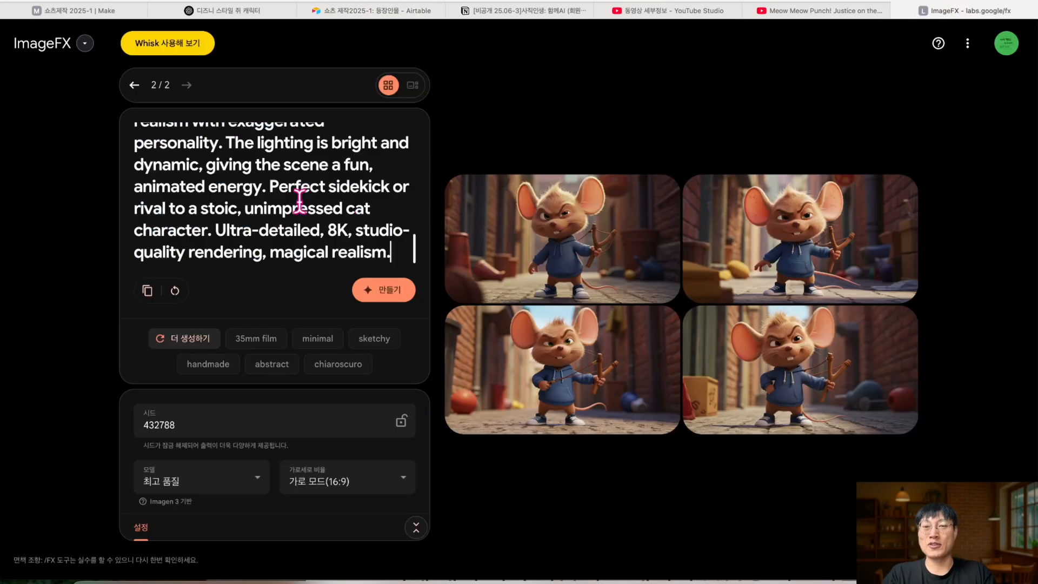
left_click(400, 297)
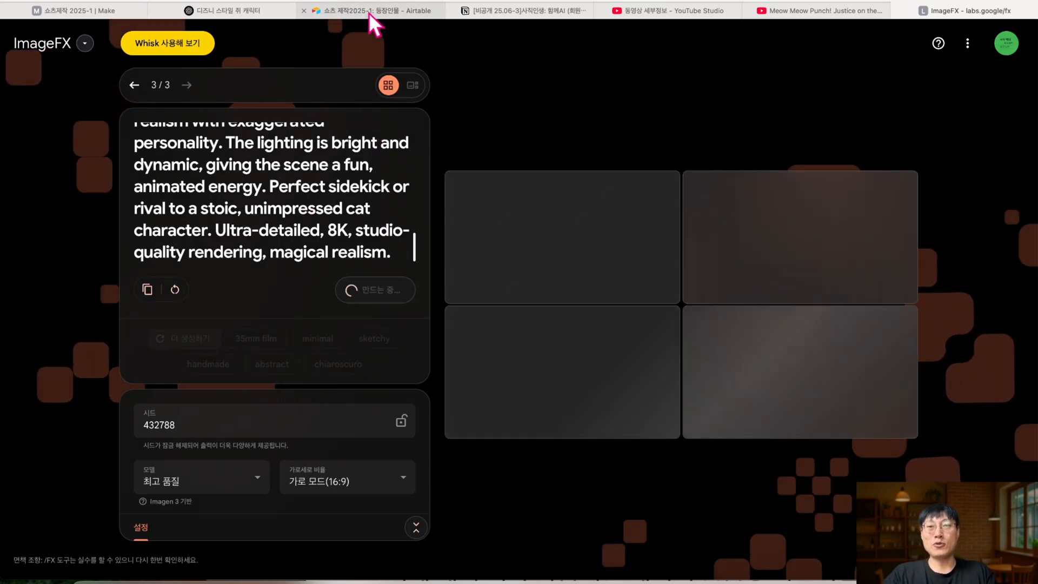
Paste the 깐족_쥐 description from Airtable into ChatGPT and send it with "이런 방식으로 토끼 만드는 프롬프트 하나 마들어줘".
left_click(368, 12)
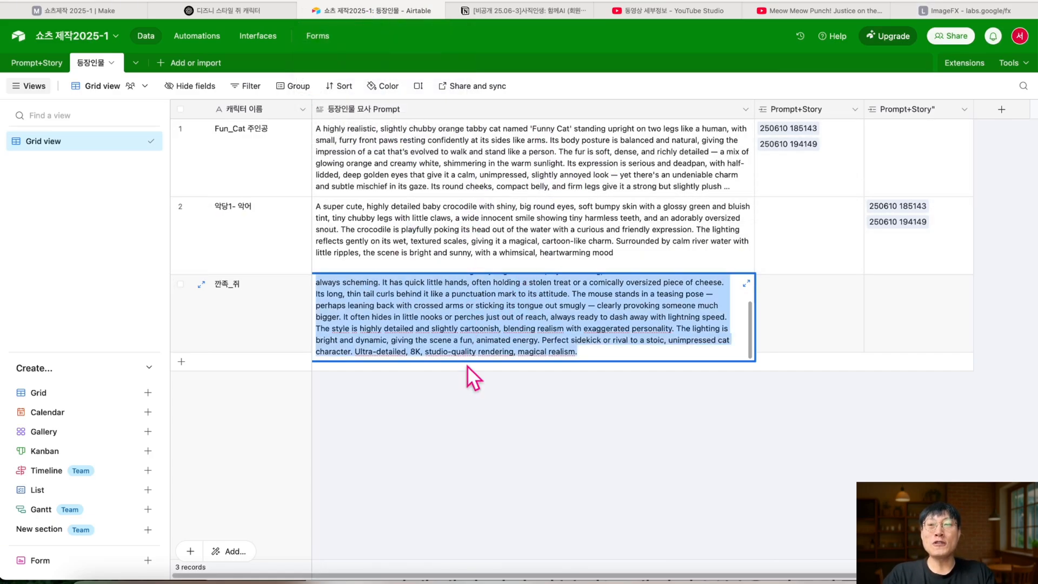
left_click(257, 12)
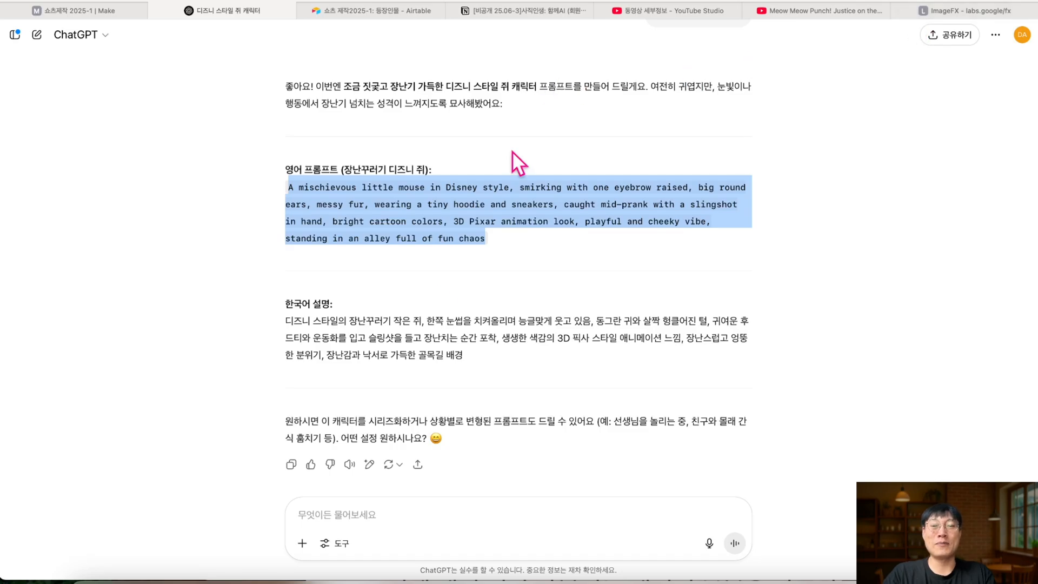
left_click(328, 511)
key("super+v")
type("이")
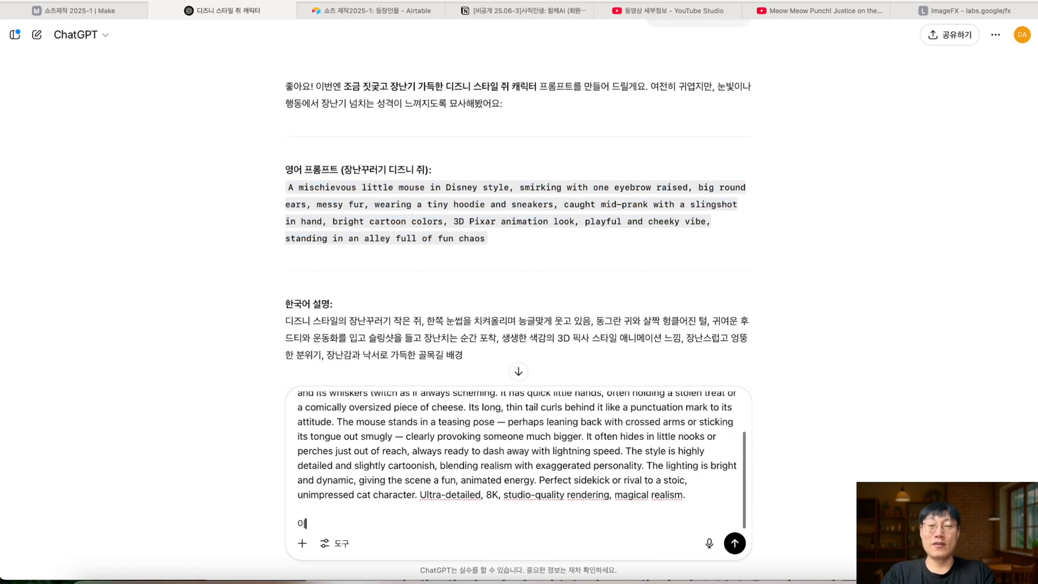
type("런 방시")
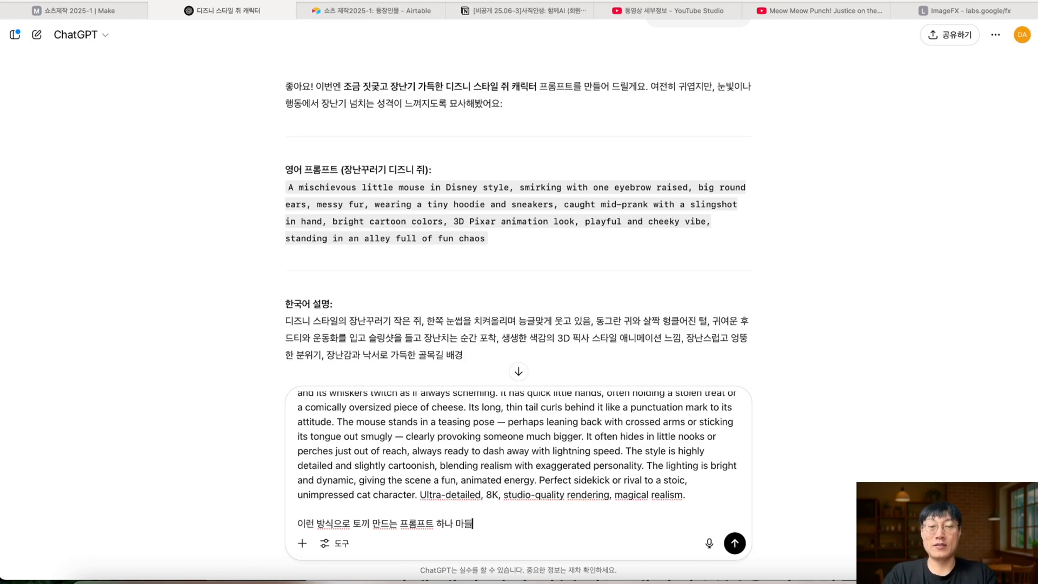
key("Return")
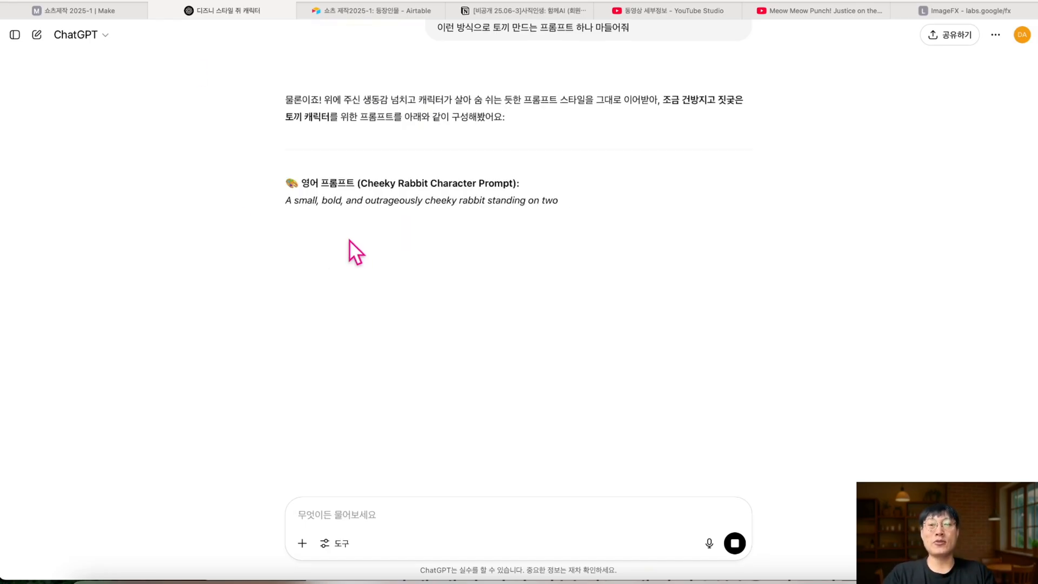
Go back to ImageFX, enlarge the mouse image with its tongue sticking out and highlight its prompt text.
left_click(925, 15)
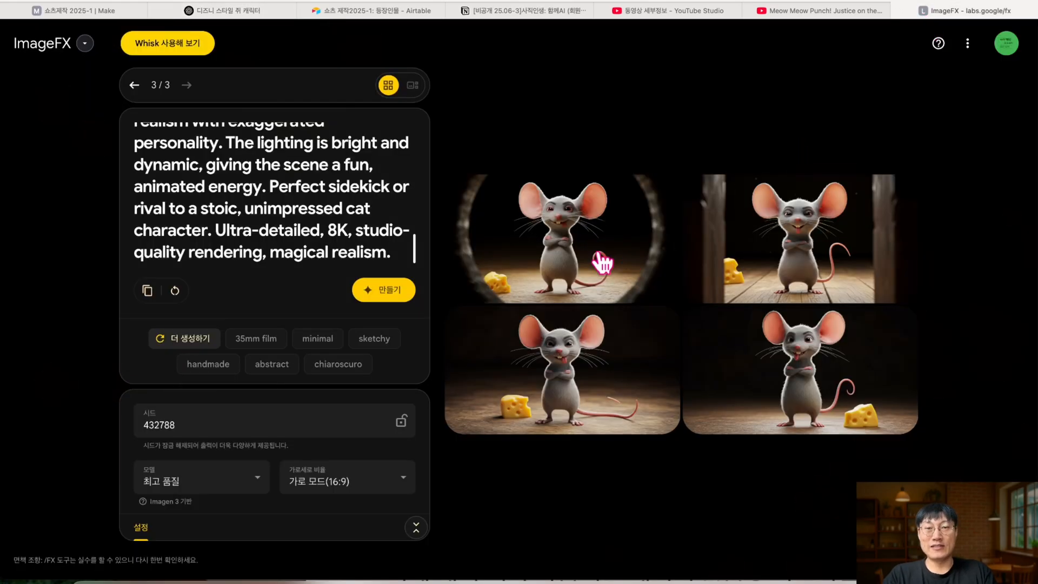
left_click(787, 352)
double_click(194, 229)
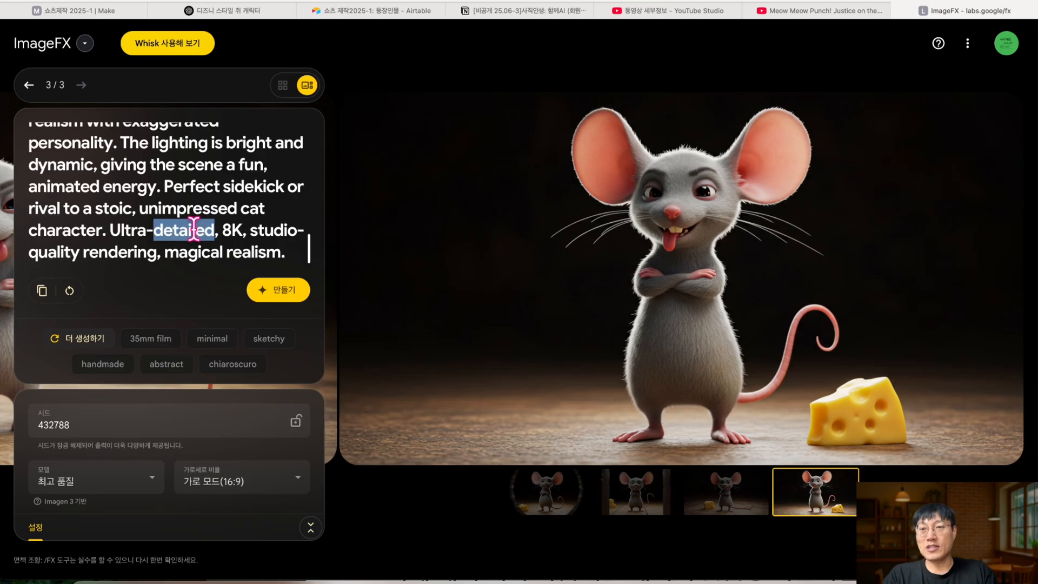
triple_click(194, 230)
Return to the Airtable 등장인물 table and select the 깐족_쥐 record's name and its 등장인물 묘사 Prompt cell.
left_click(335, 11)
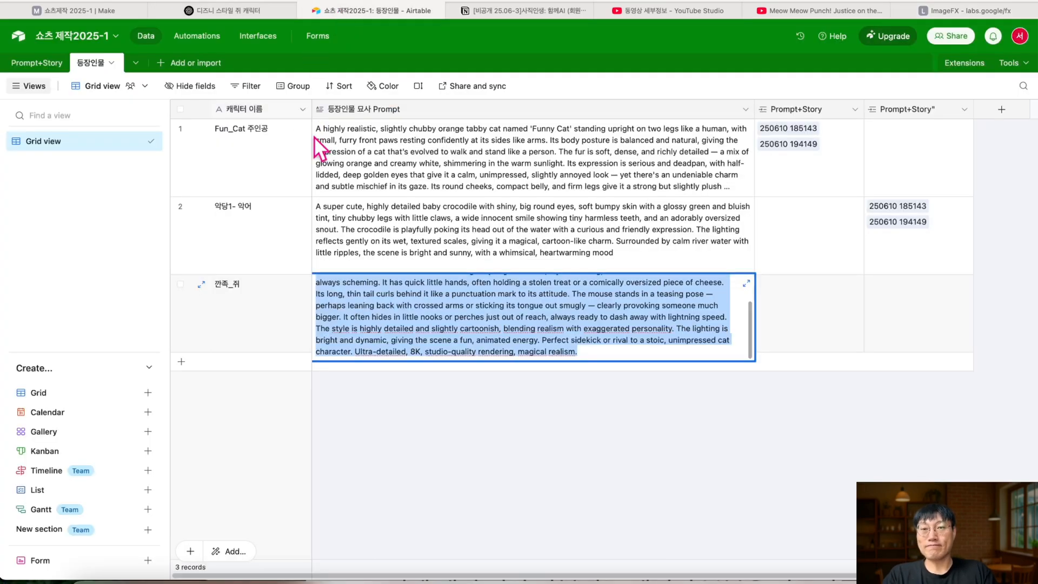
left_click(244, 328)
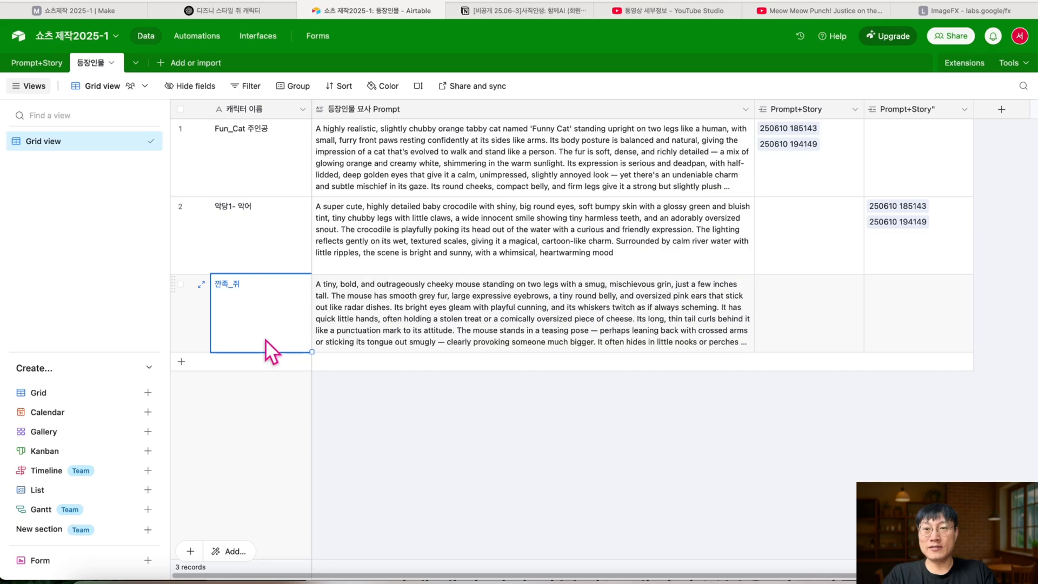
double_click(400, 310)
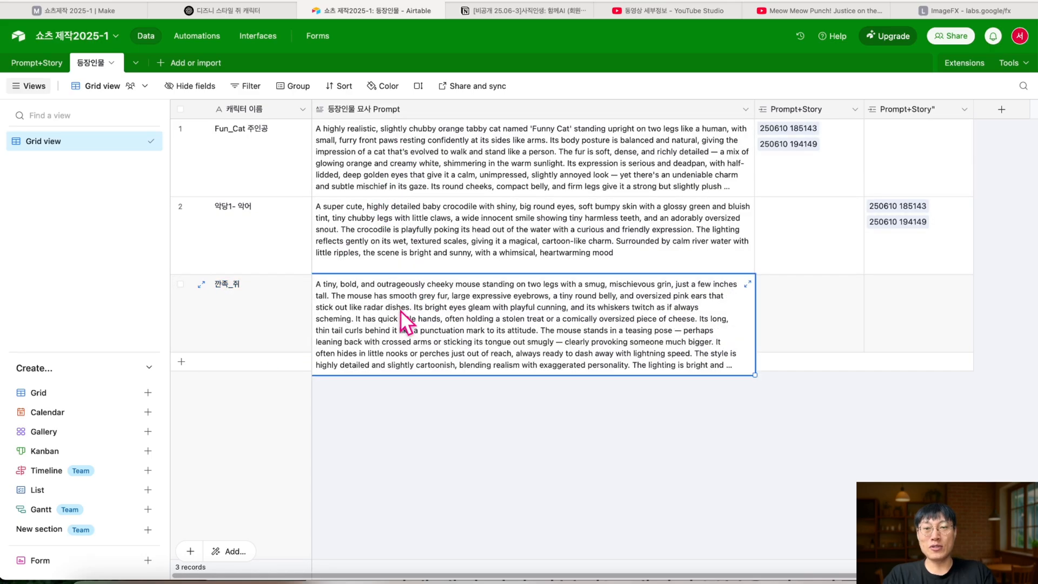
Add a new record named "깐족_토끼" to the 등장인물 table.
left_click(822, 307)
left_click(181, 362)
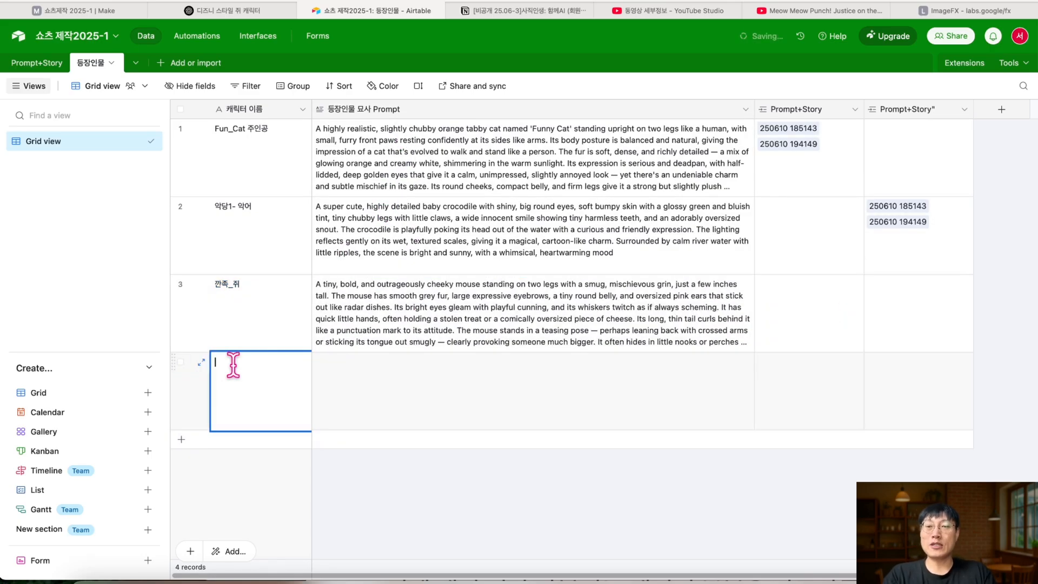
type("까나")
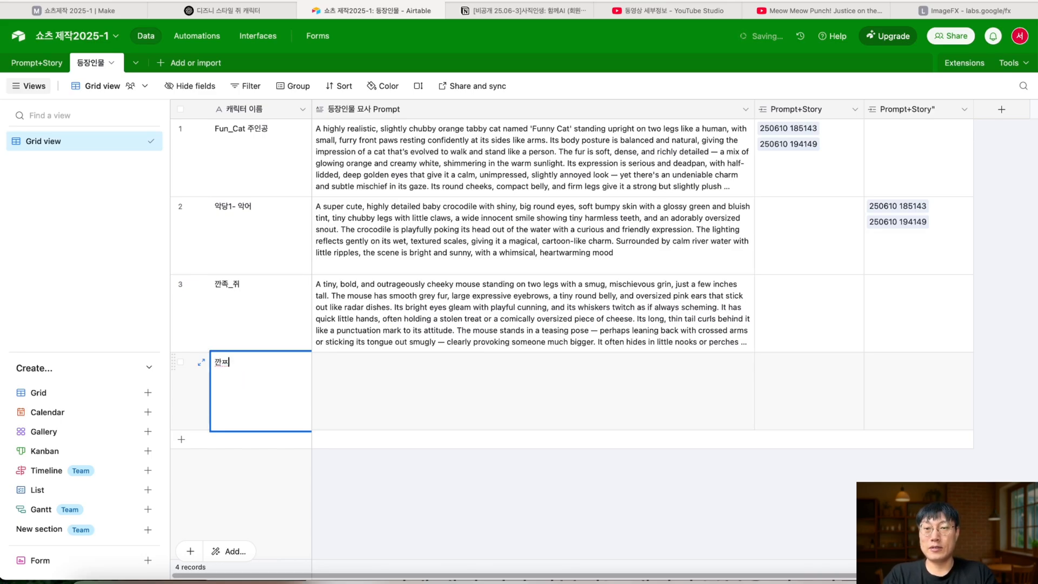
type("_토끼")
key("Return")
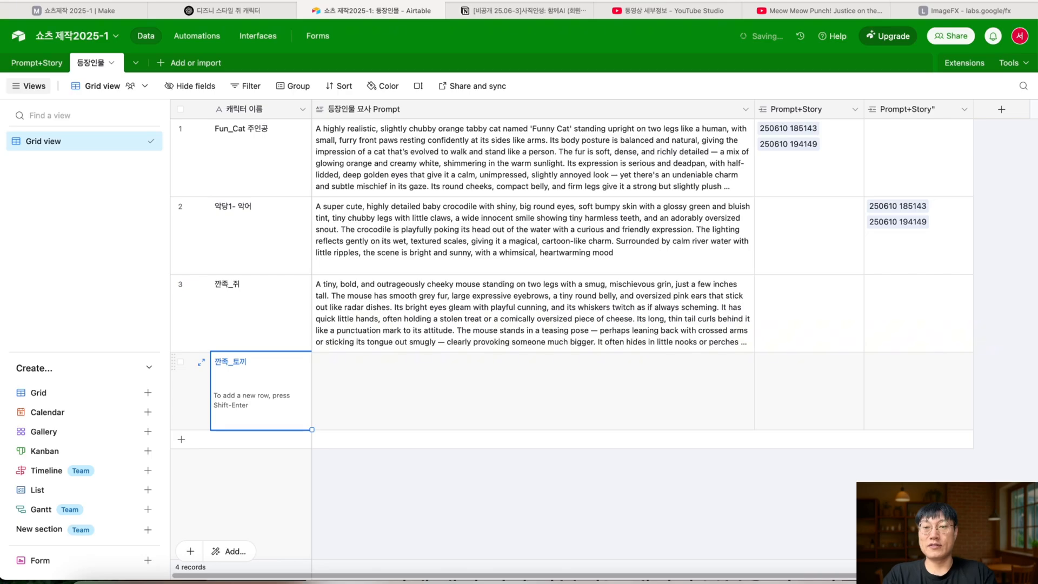
Copy the English rabbit character prompt from the ChatGPT reply, replace the ImageFX prompt with it and generate images.
left_click(268, 14)
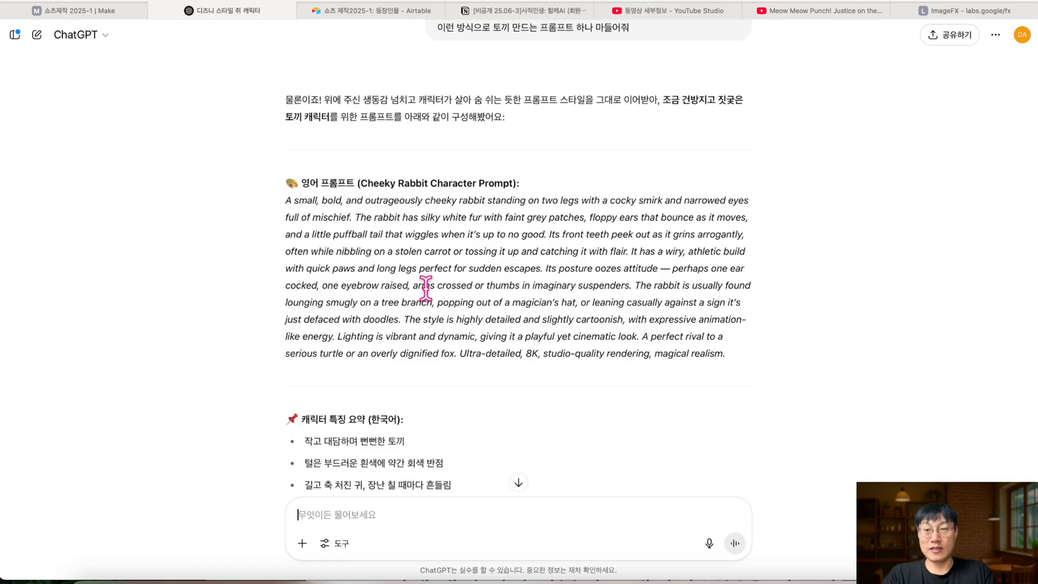
scroll(426, 287, "up", 7)
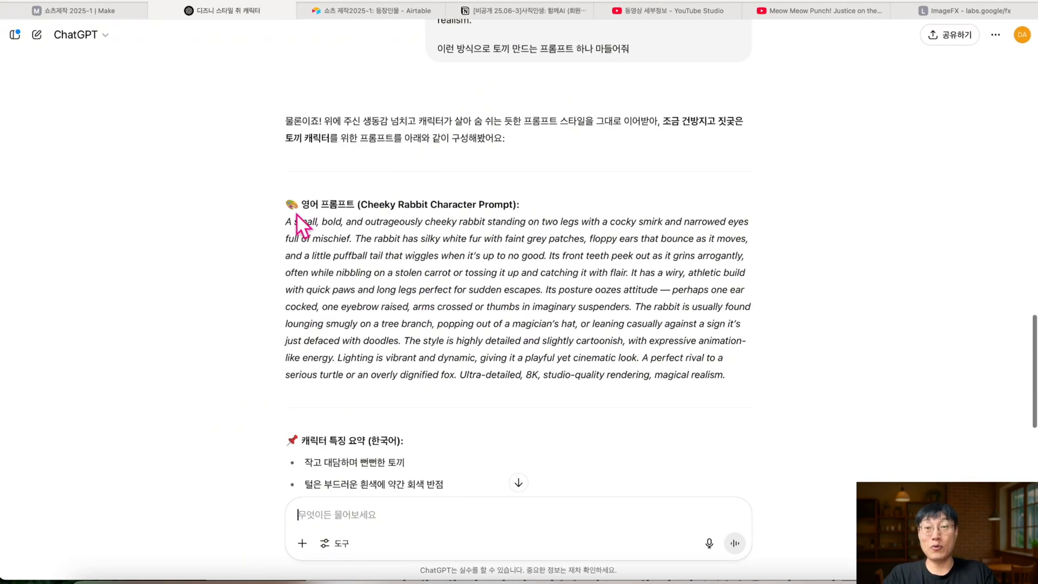
left_click_drag(286, 220, 753, 369)
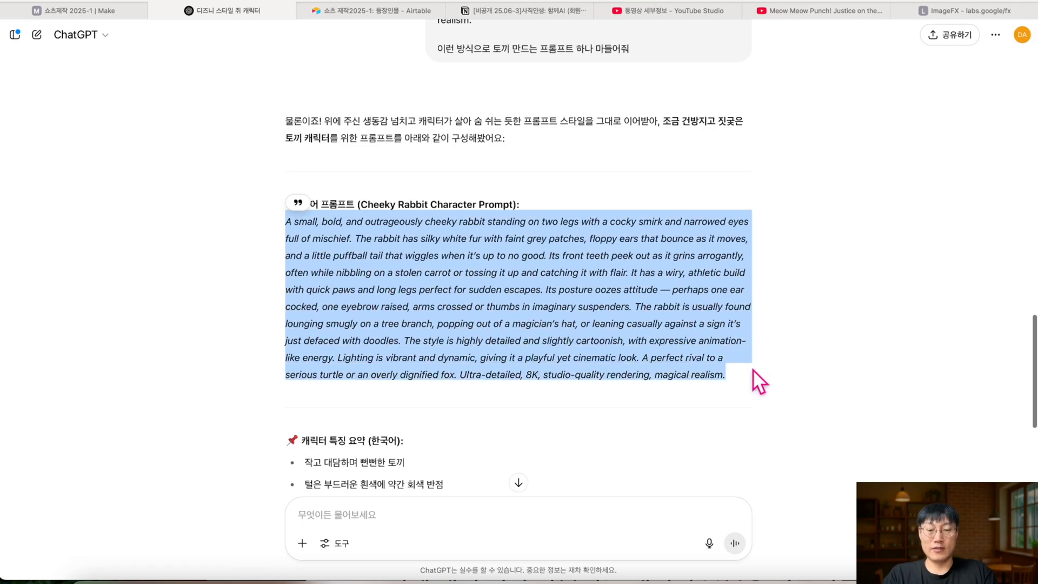
left_click(955, 14)
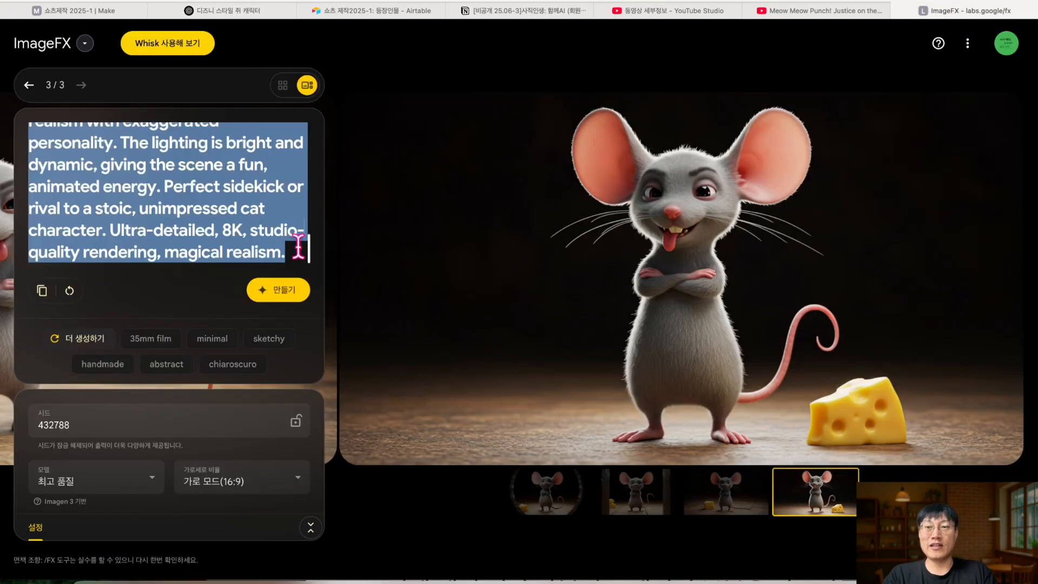
left_click(191, 251)
key("ctrl+a")
key("ctrl+v")
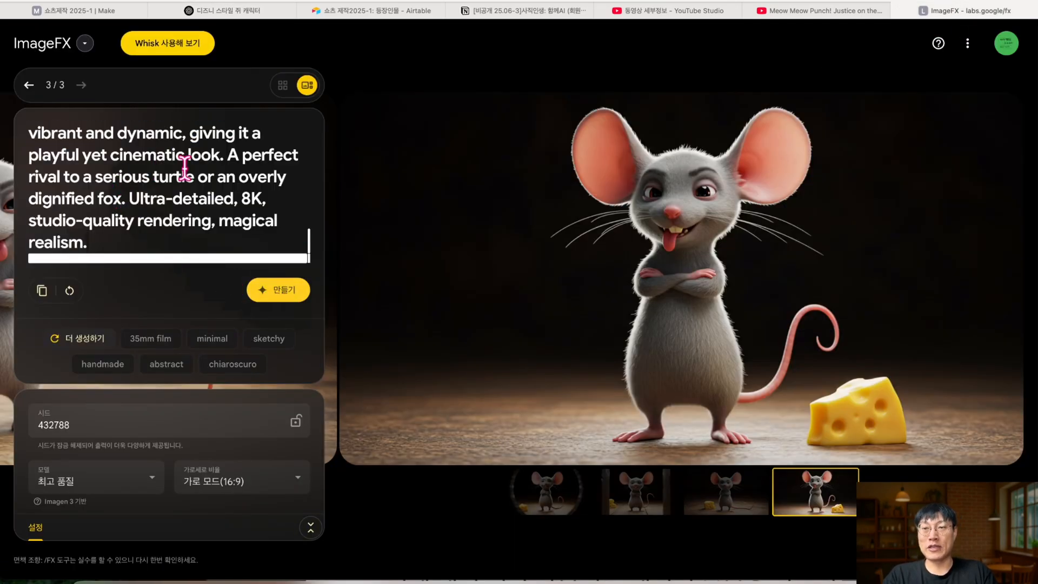
left_click(270, 295)
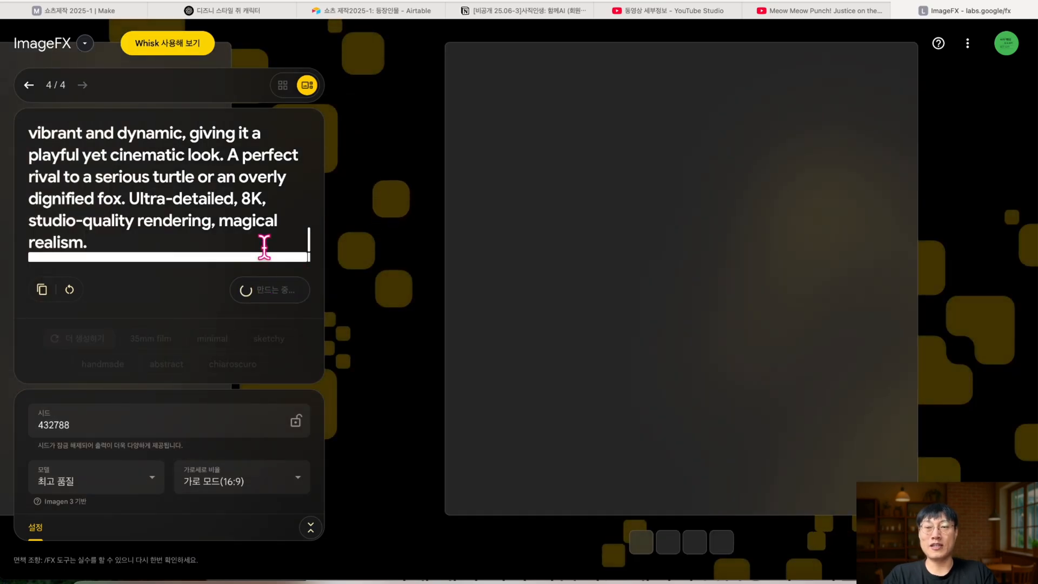
Copy the whole rabbit prompt from ImageFX into the 등장인물 묘사 Prompt cell of the 깐족_토끼 record in Airtable.
scroll(218, 187, "up", 10)
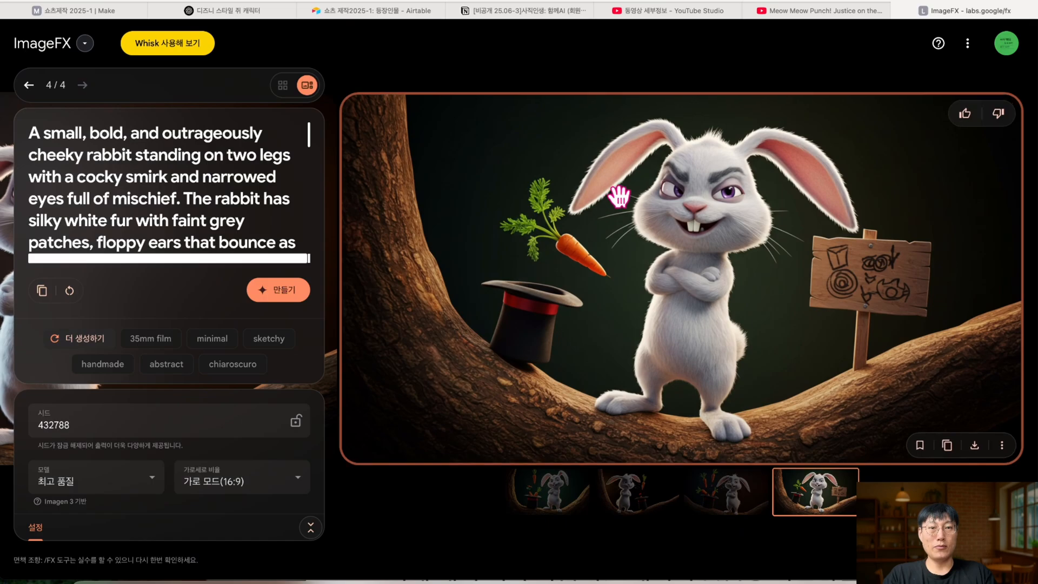
triple_click(204, 221)
key("super+c")
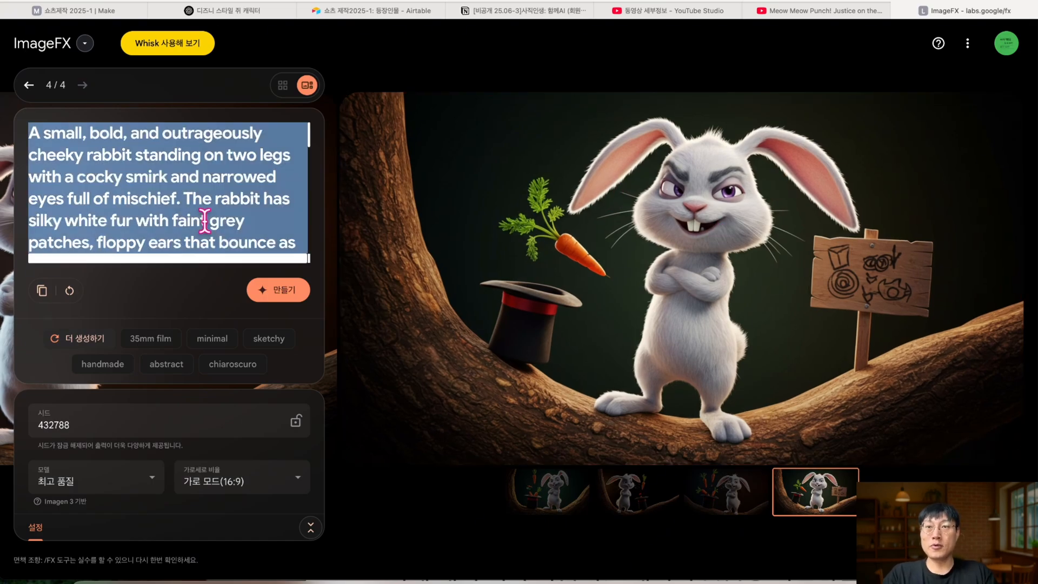
left_click(355, 16)
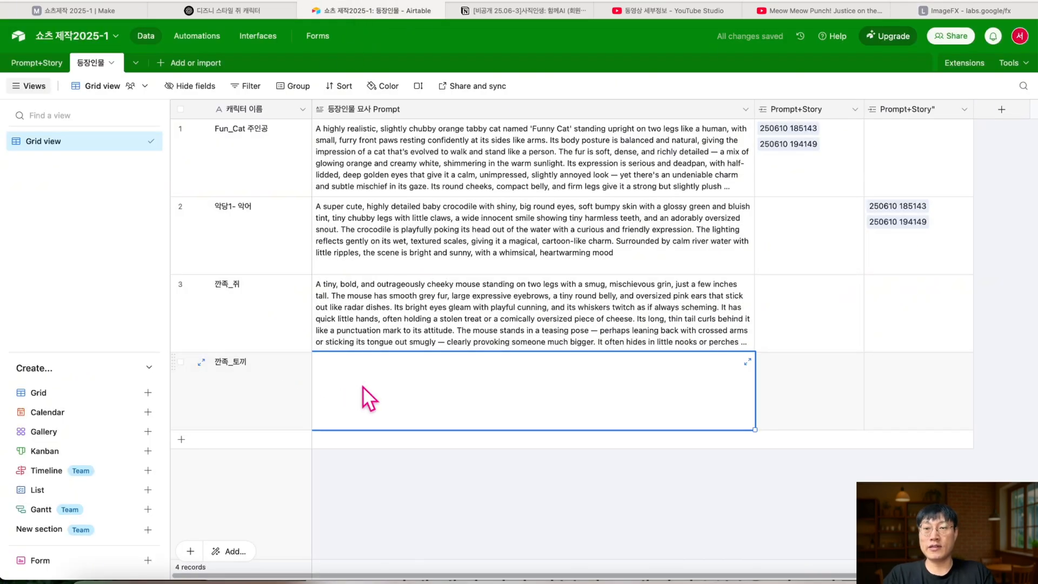
key("super+v")
left_click(394, 476)
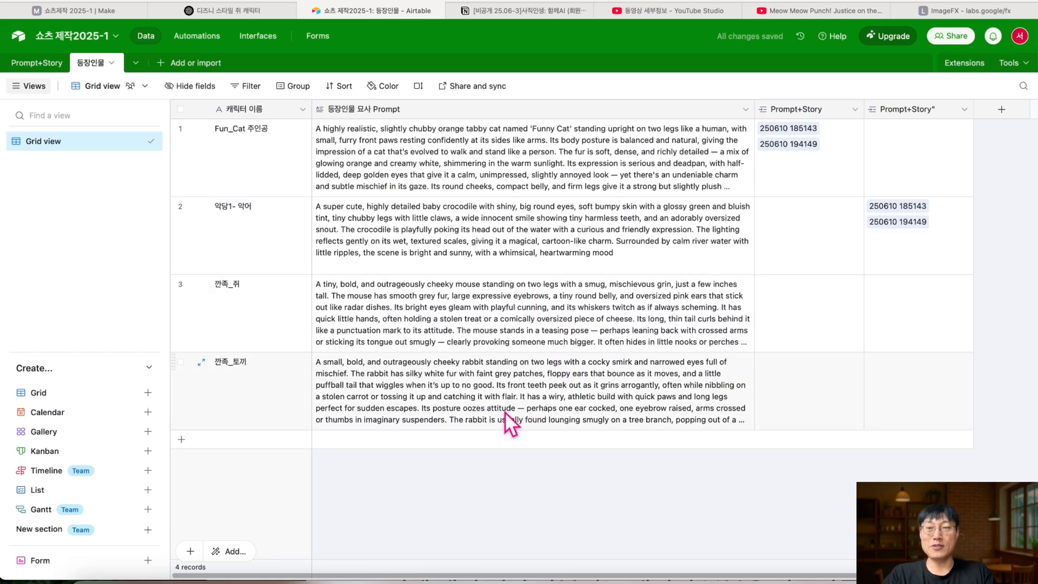
left_click(34, 63)
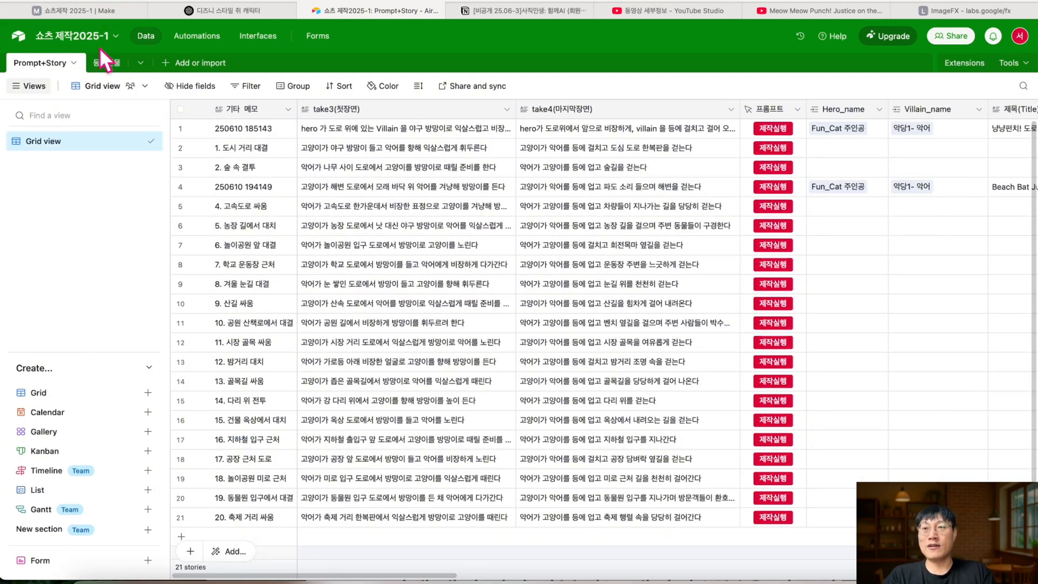
left_click(105, 64)
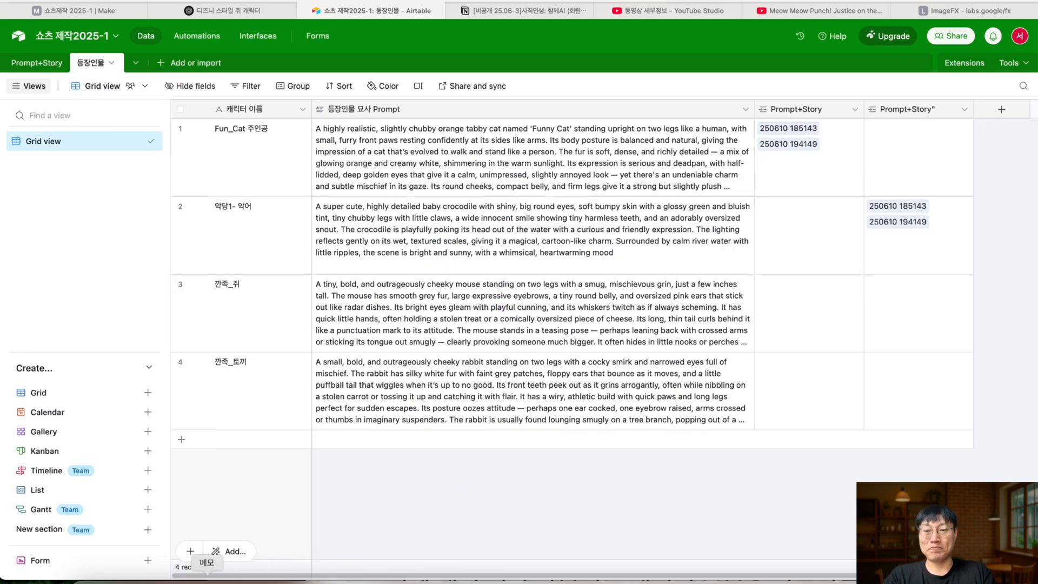
In the 쇼츠 제작 필요한것 note, append "( 프롬프트 만들어 배우 확보하기)" to 등장인물 and add a blank line below both 등장인물 and 무대.
left_click(207, 575)
scroll(512, 342, "up", 5)
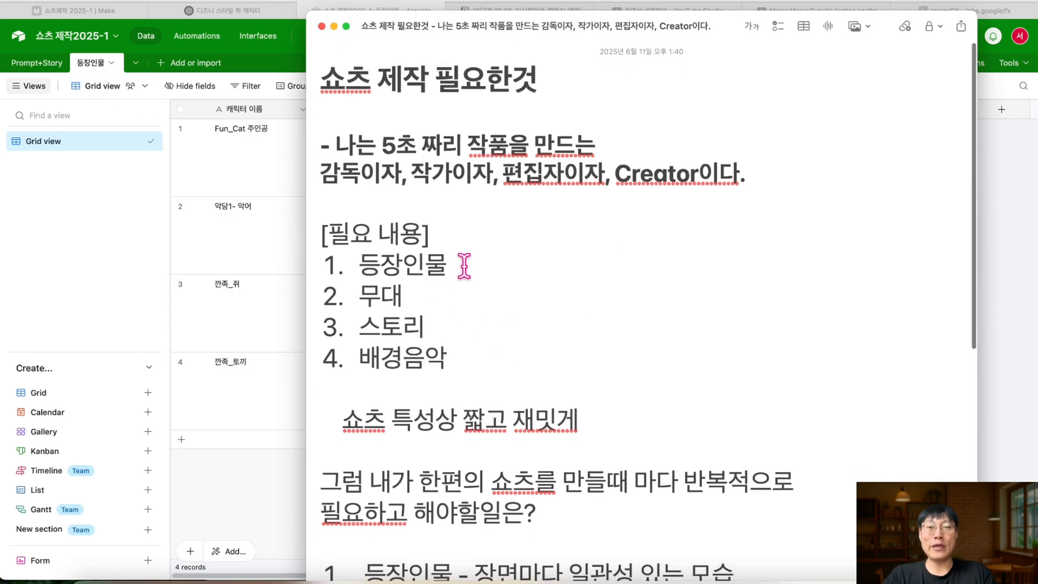
left_click(463, 264)
type("( 프")
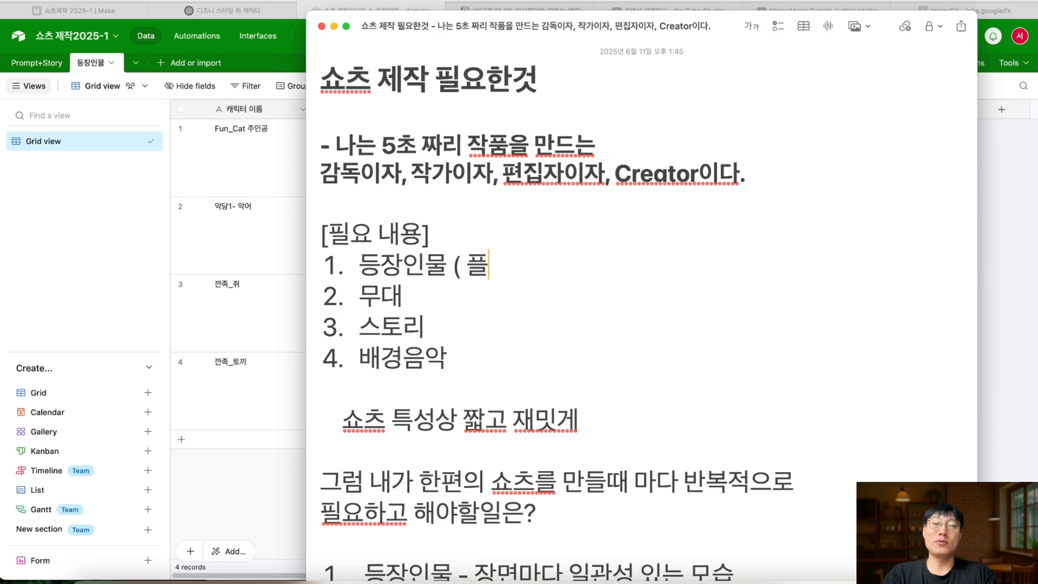
type("롬프트 마")
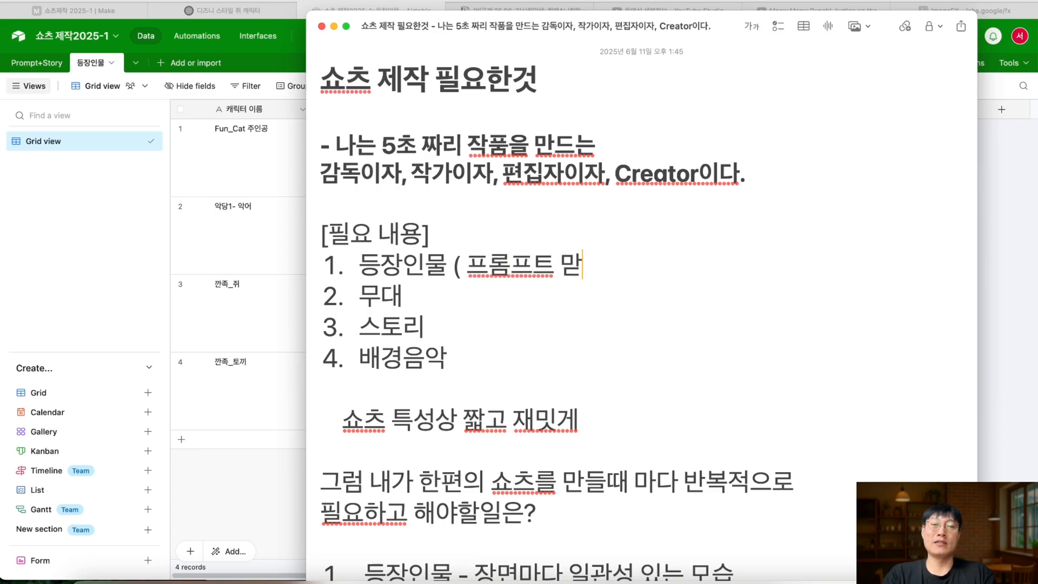
type("들어 배우")
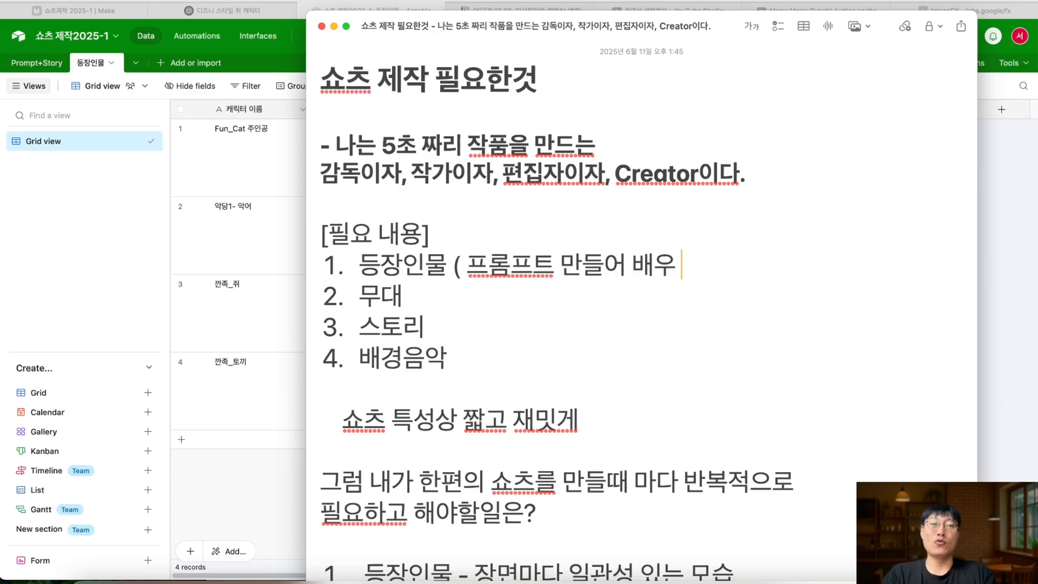
type(" 확보하기)")
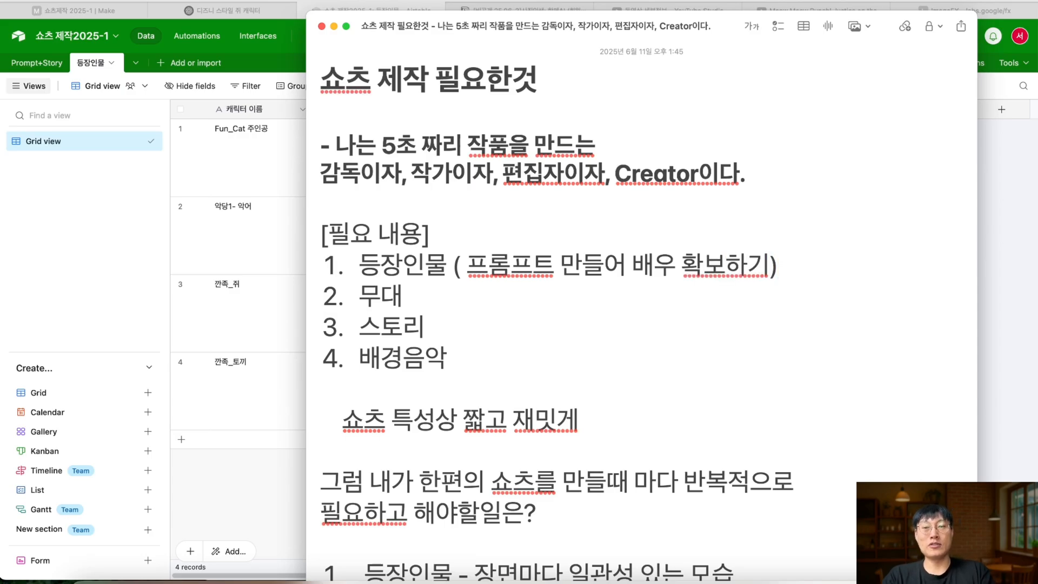
key("shift+Return")
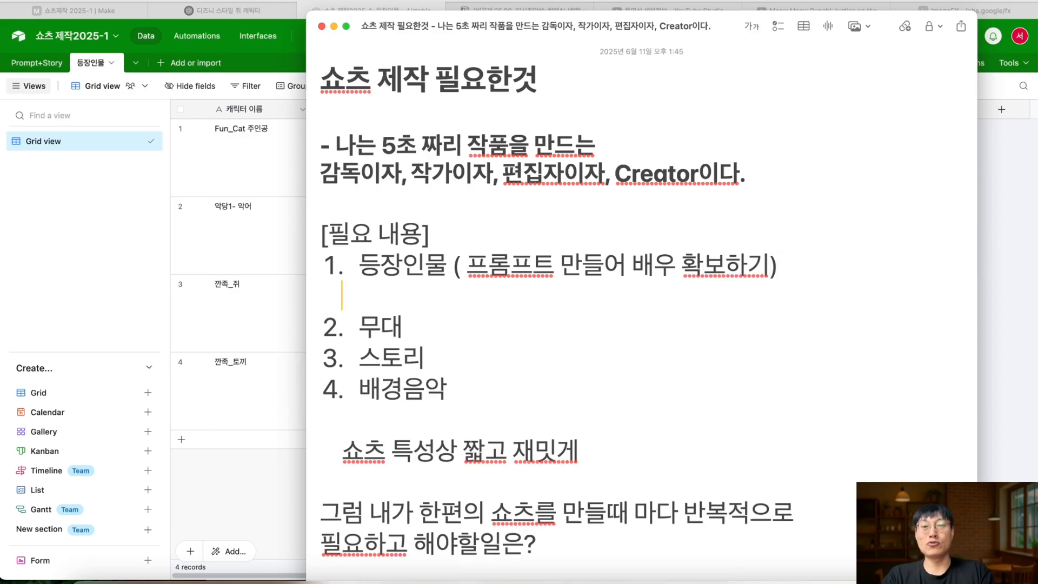
left_click(425, 314)
key("shift+Return")
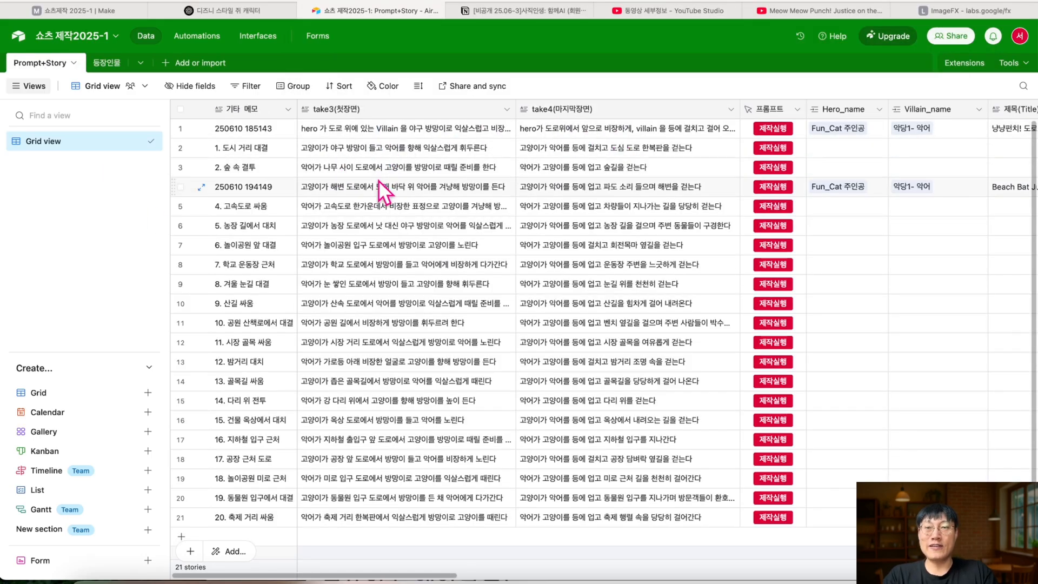
left_click(589, 150)
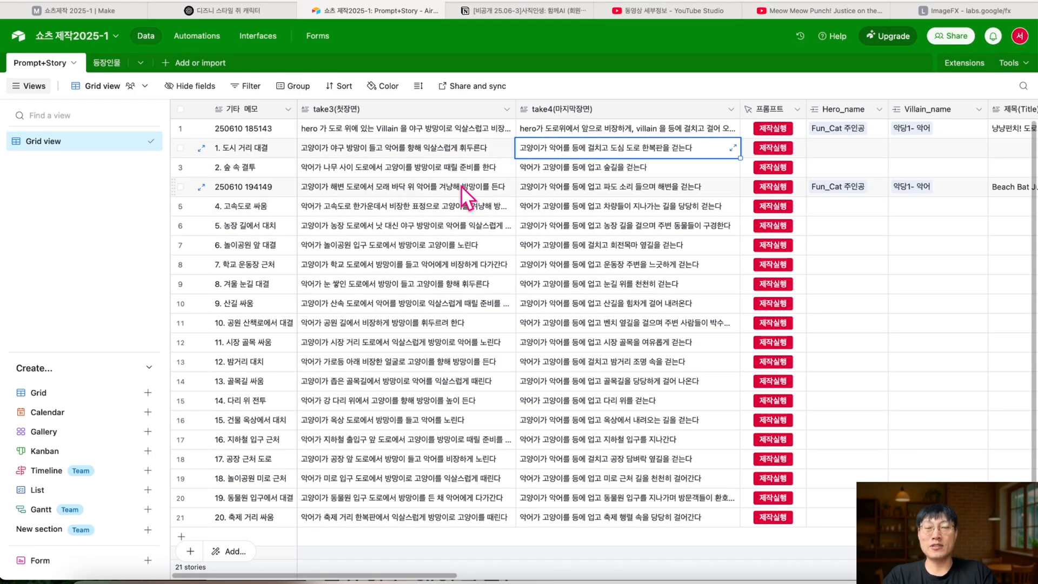
scroll(504, 167, "down", 1)
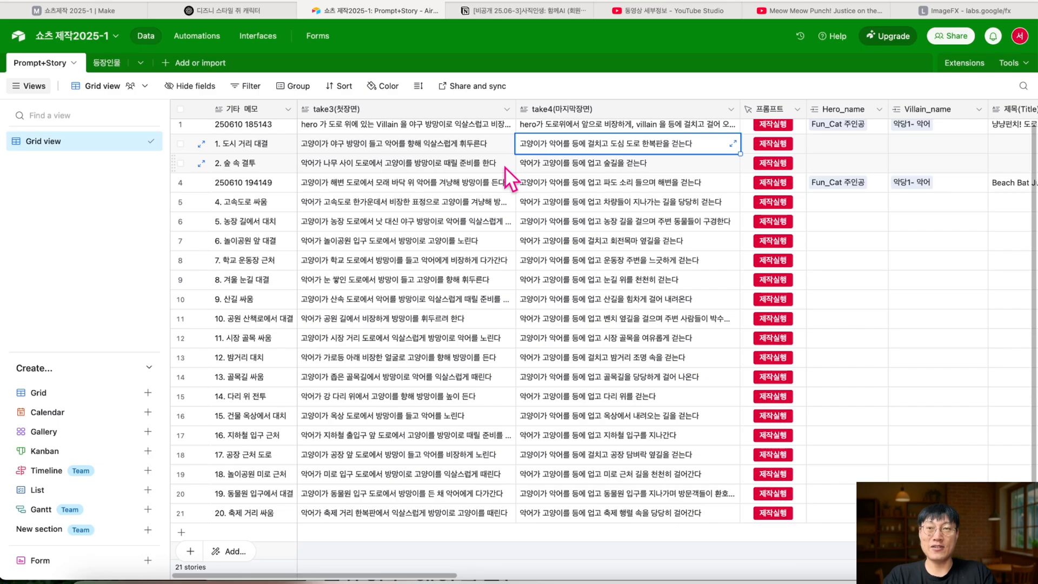
scroll(505, 166, "right", 5)
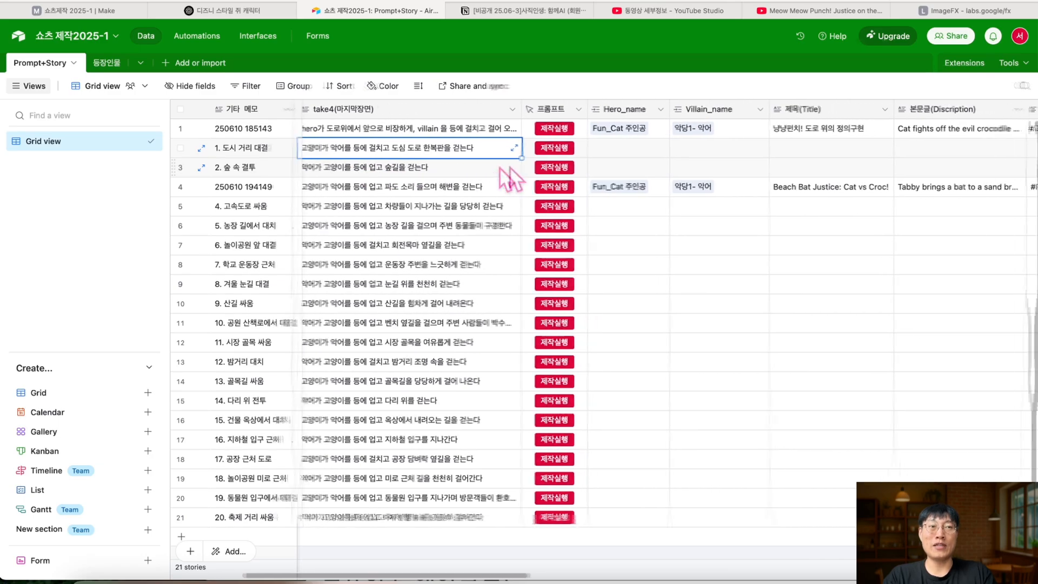
scroll(505, 167, "right", 10)
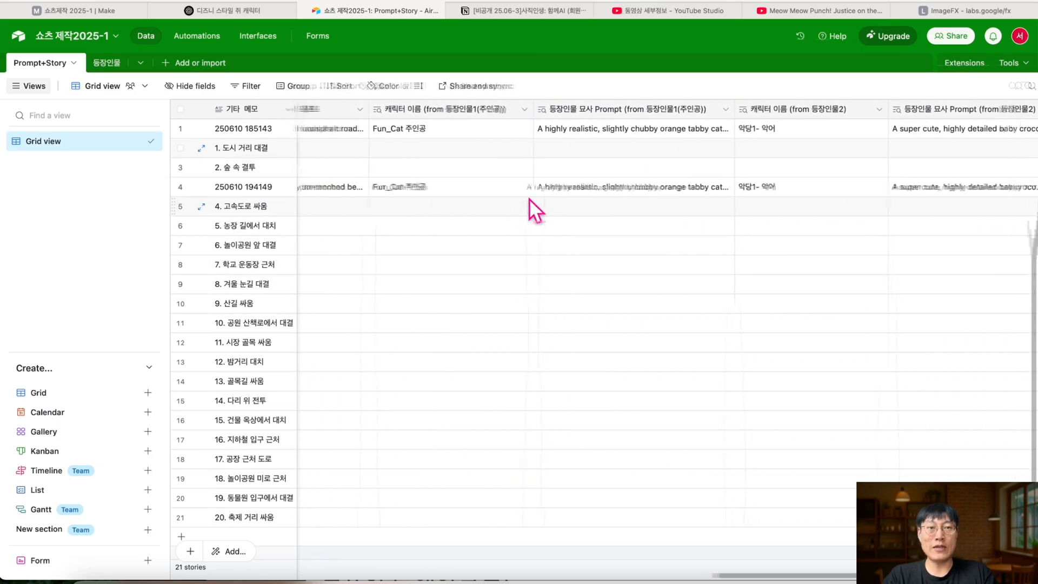
scroll(529, 199, "right", 2)
scroll(726, 135, "left", 8)
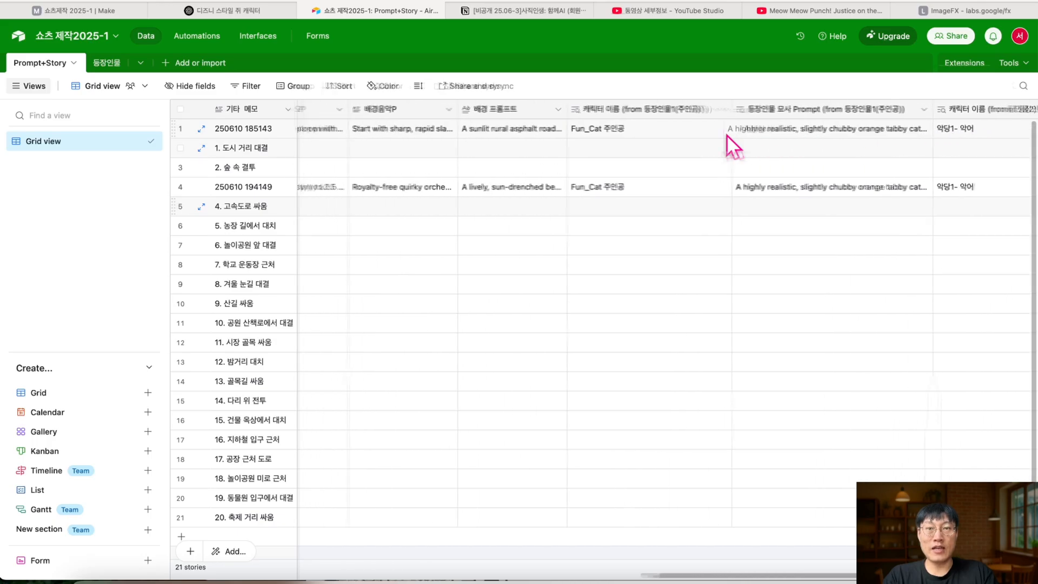
left_click_drag(652, 109, 764, 109)
left_click(709, 126)
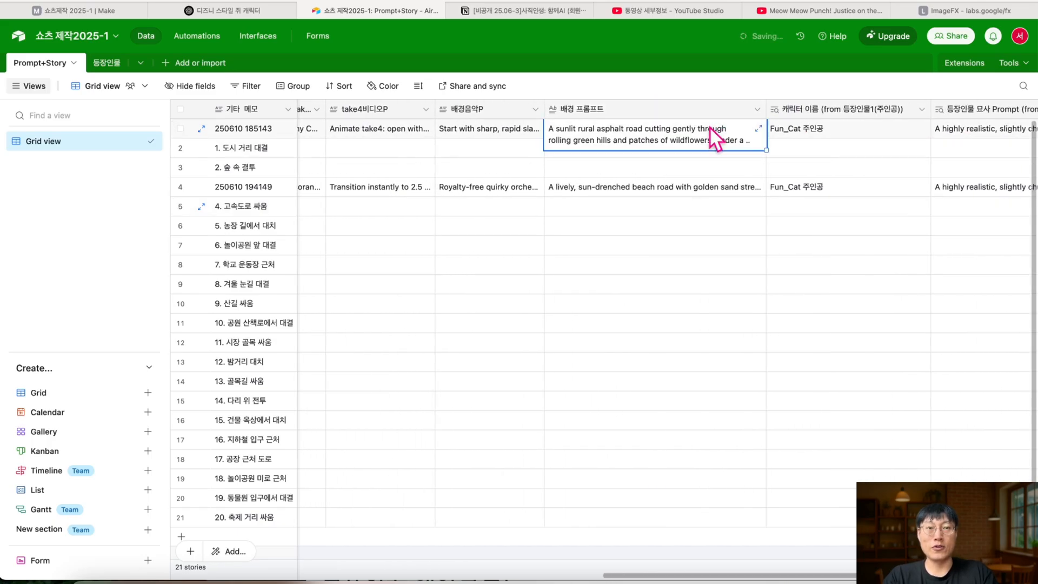
left_click(652, 189)
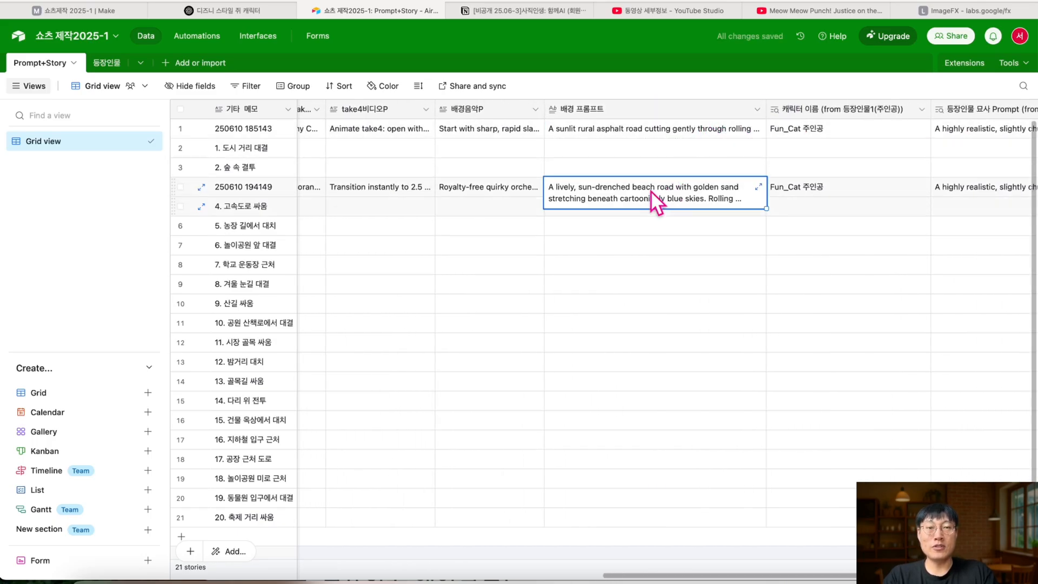
left_click(641, 129)
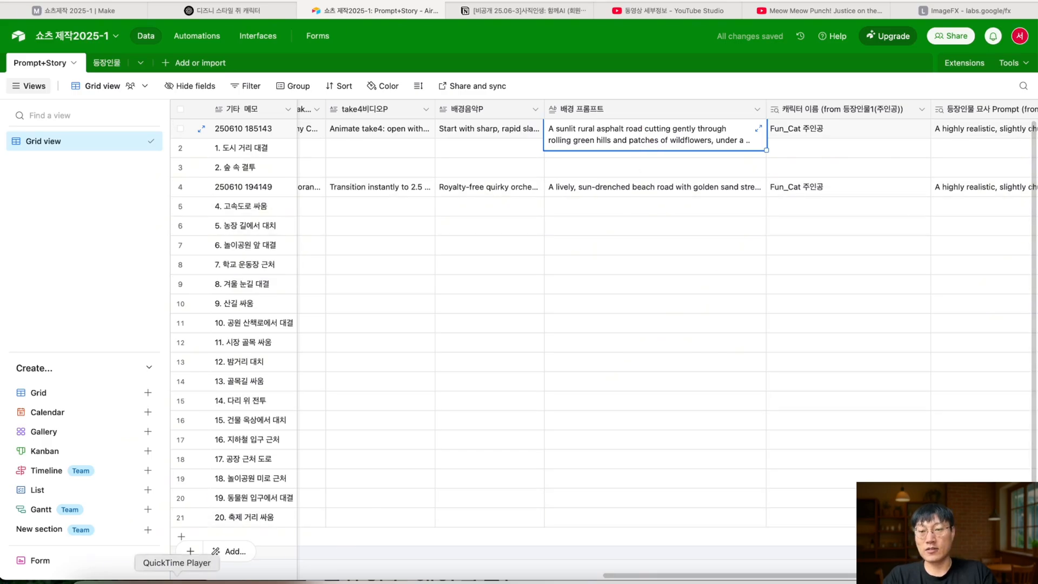
Return to the shorts note and append "(무대를 위한 일관된 프롬프트 생성 시키기)" to the 무대 item.
left_click(177, 582)
left_click(465, 334)
type("(무대를 ")
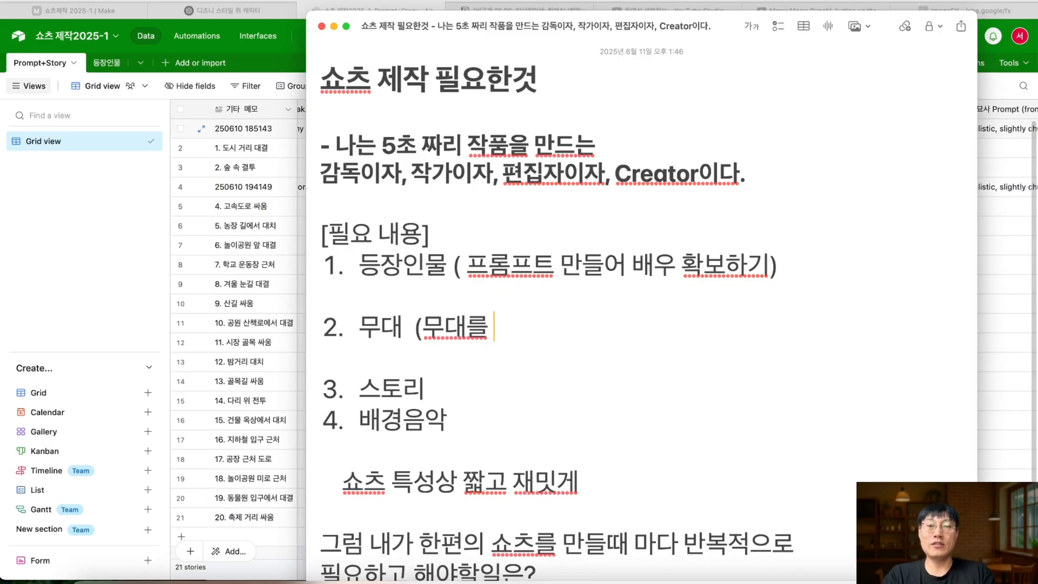
type("위한 일관된 프롬프트 생성 시키")
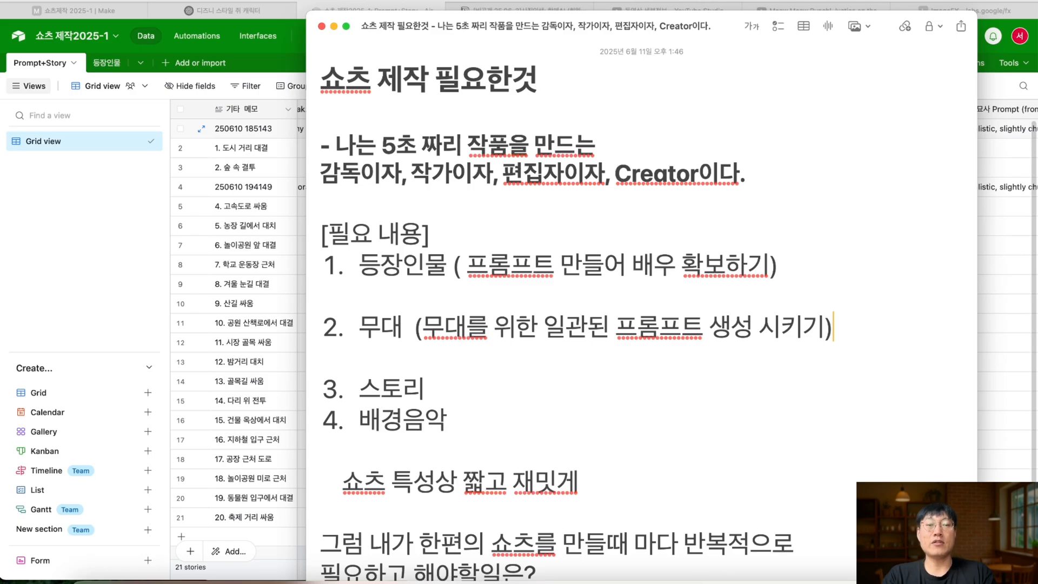
type("기)")
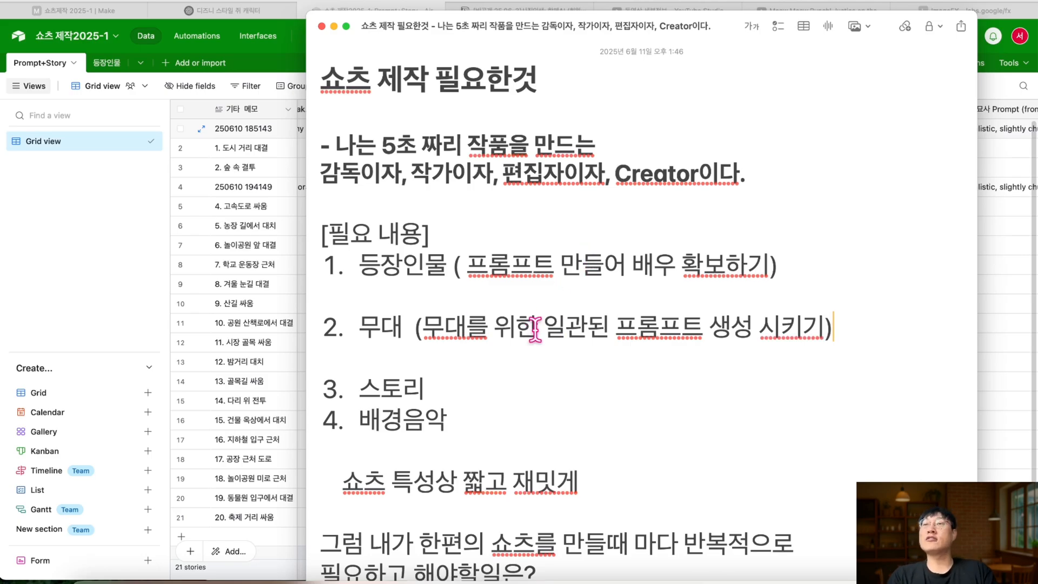
scroll(538, 331, "down", 2)
scroll(536, 327, "down", 5)
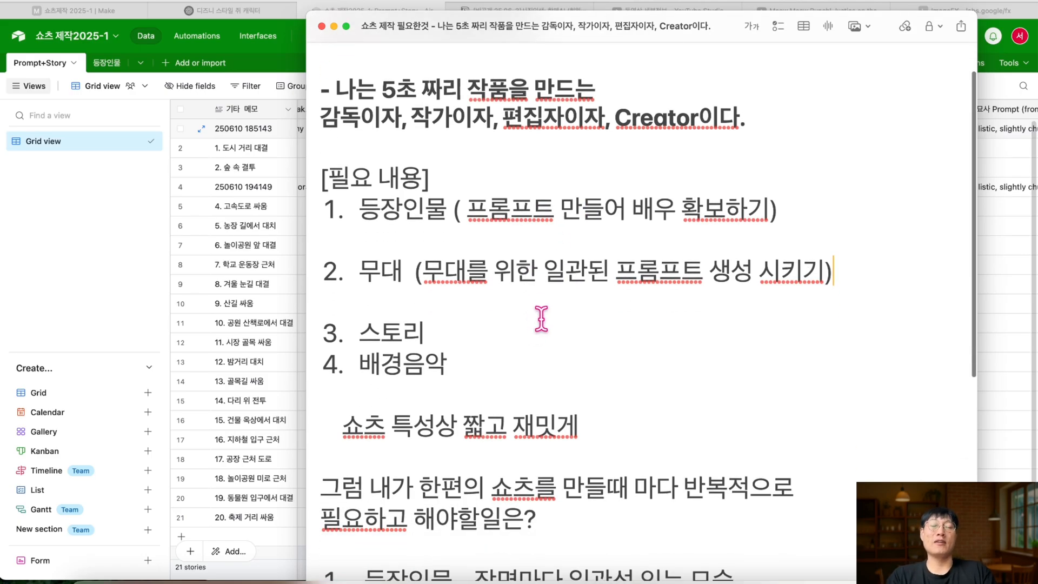
scroll(539, 318, "down", 4)
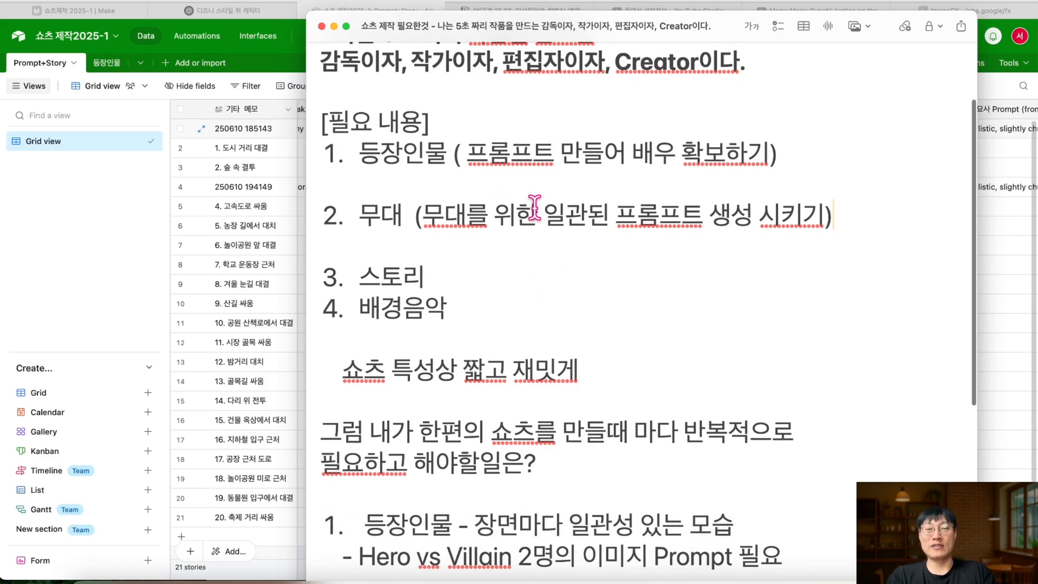
In the shorts note, add a blank line without a list number below the 스토리 item.
left_click(445, 276)
key("Return")
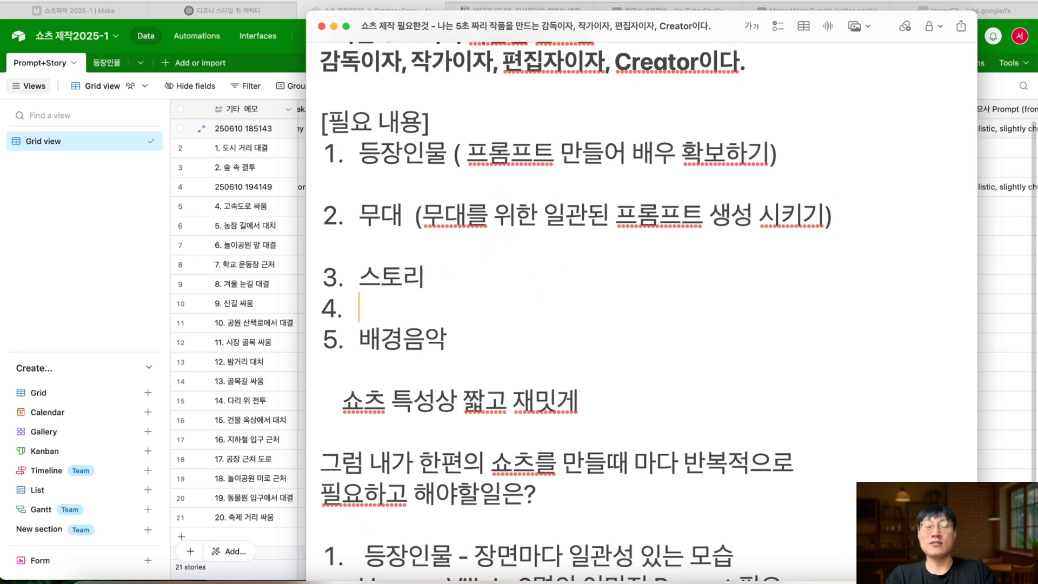
key("BackSpace")
key("Return")
key("BackSpace")
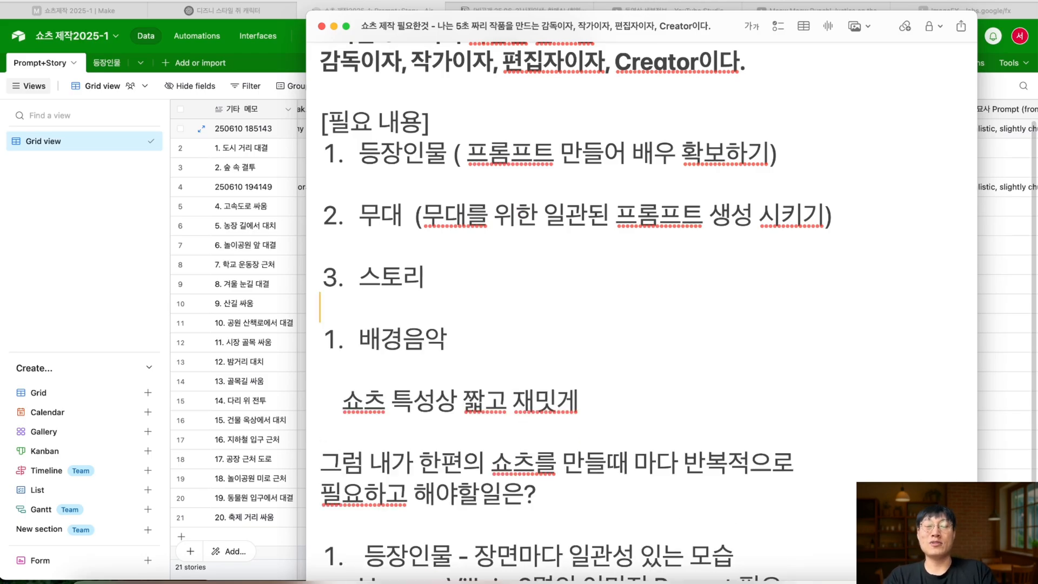
left_click(281, 286)
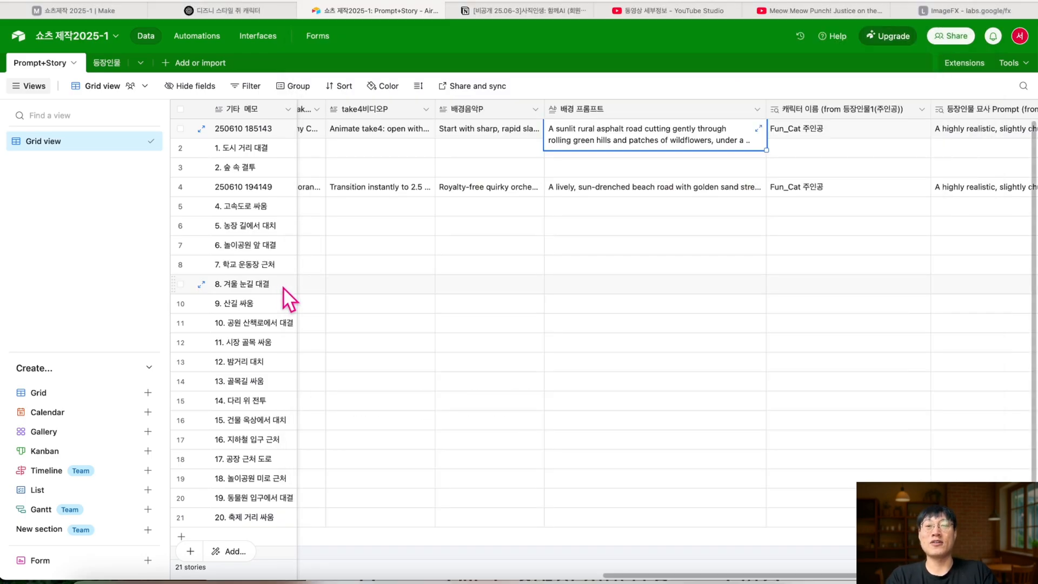
scroll(381, 269, "left", 20)
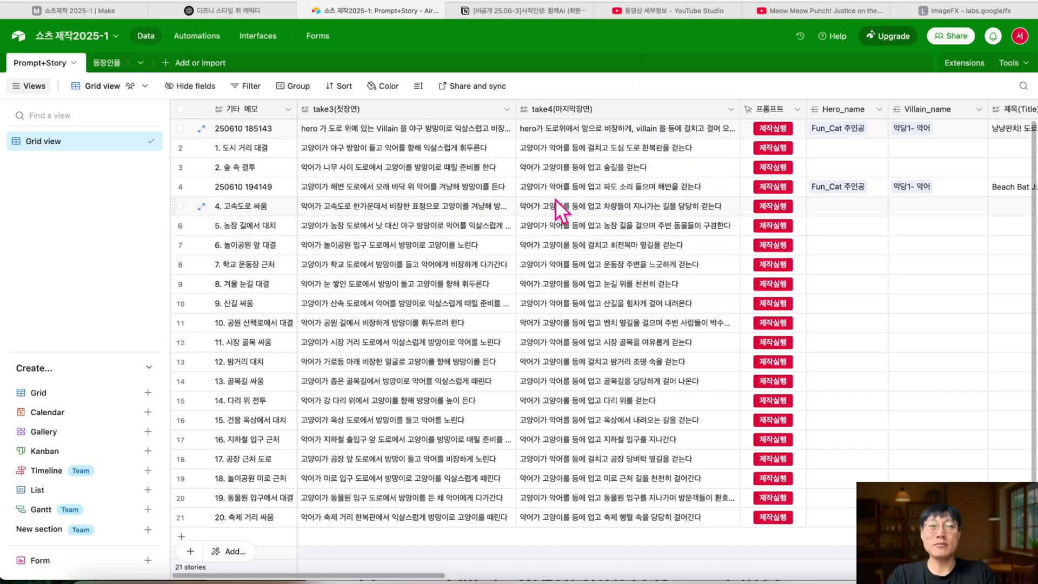
left_click(437, 161)
double_click(420, 194)
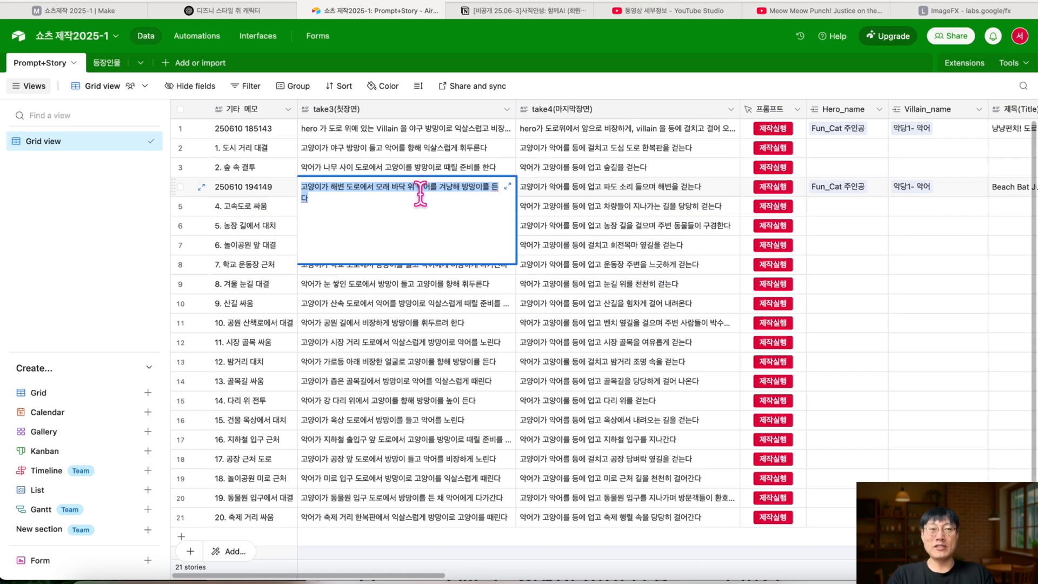
left_click(816, 10)
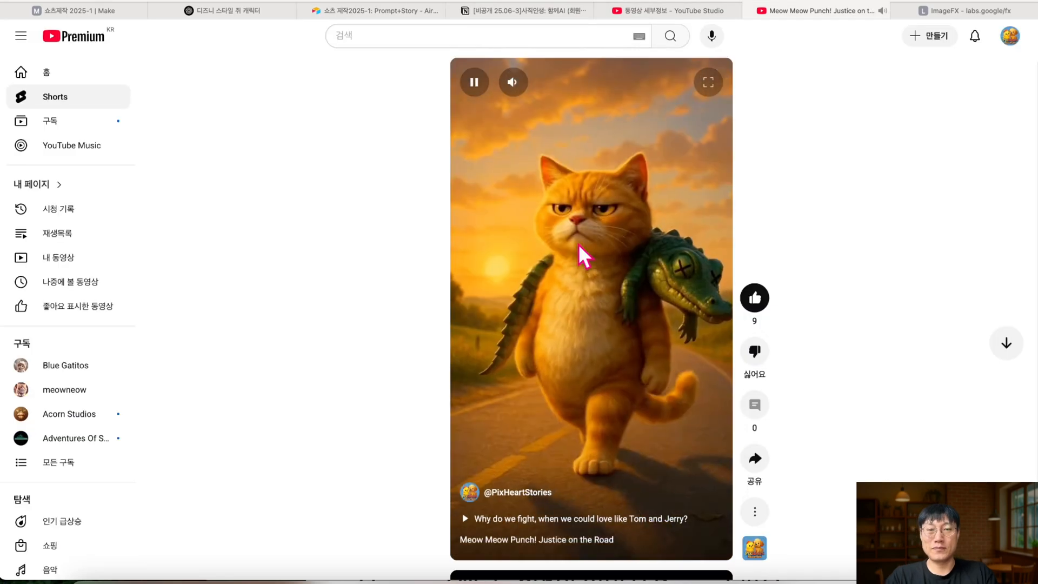
left_click(581, 244)
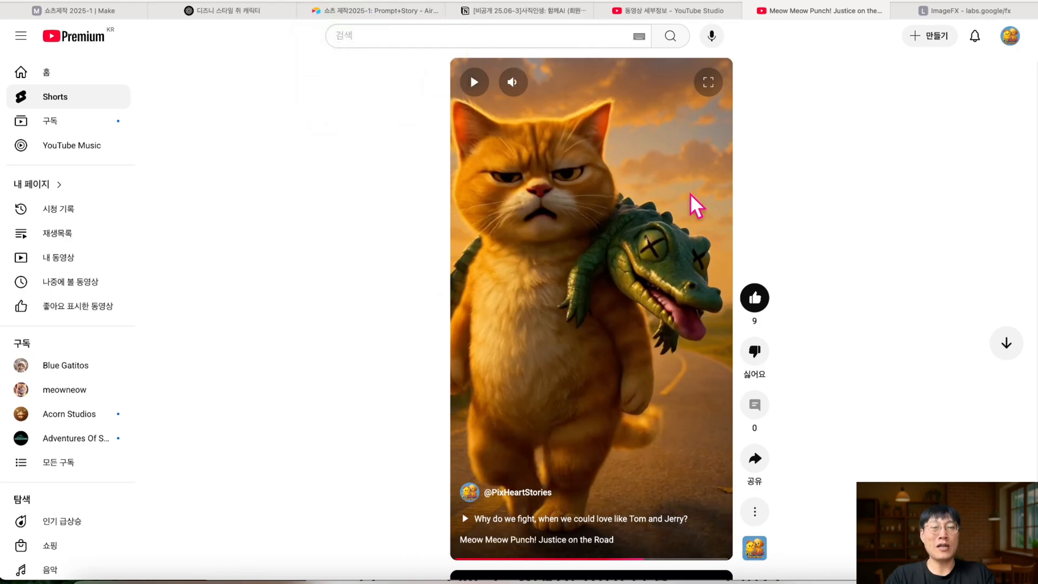
left_click(369, 8)
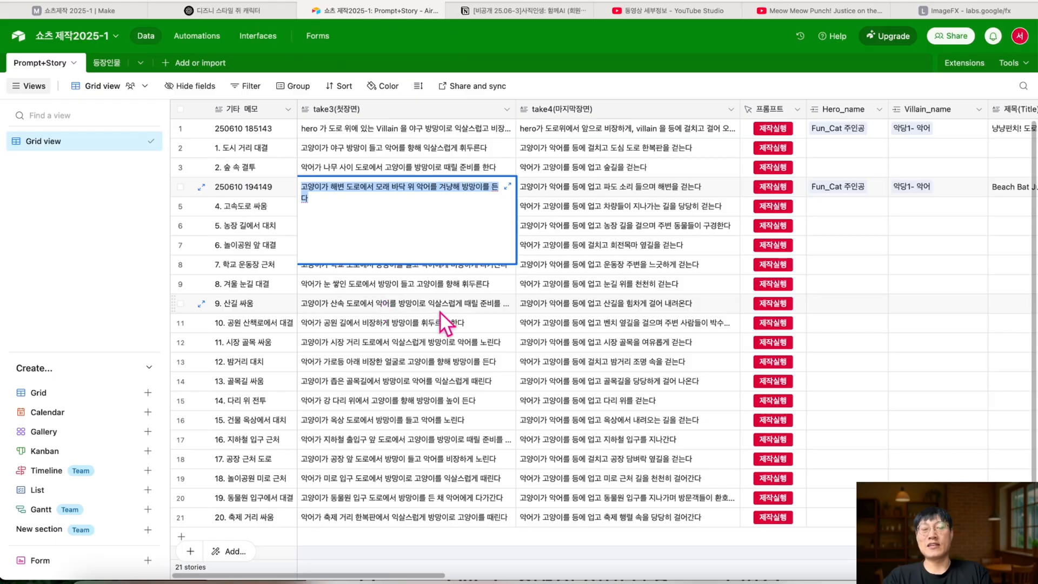
left_click(439, 312)
left_click(619, 188)
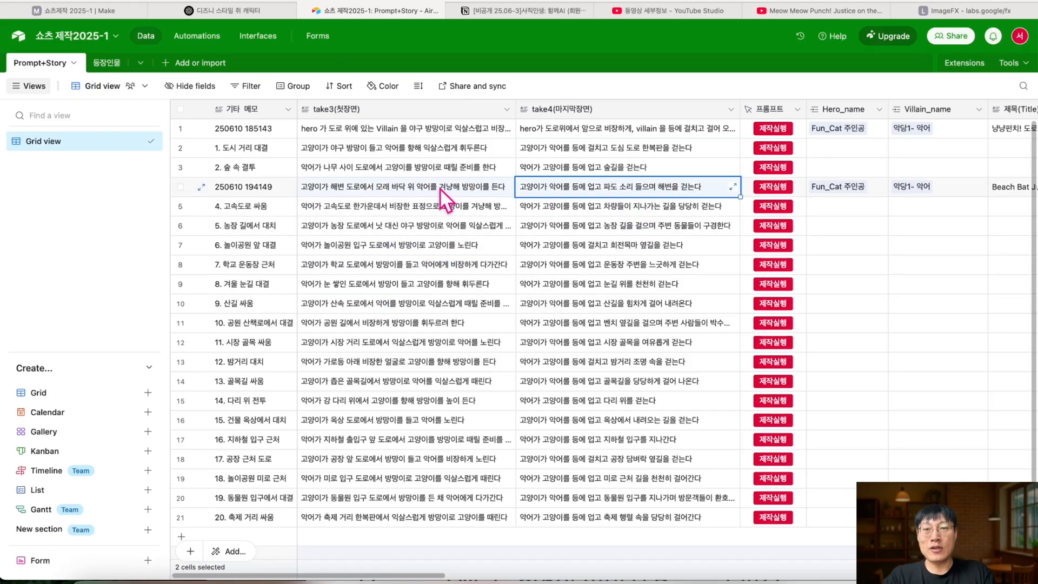
left_click(582, 128)
left_click_drag(583, 128, 428, 126)
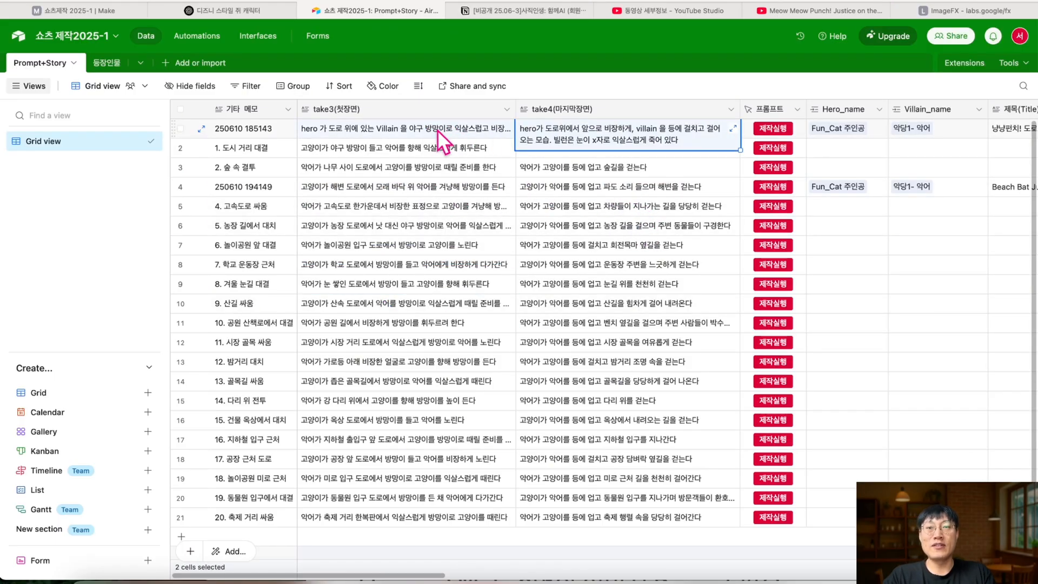
left_click(499, 126)
left_click(498, 127)
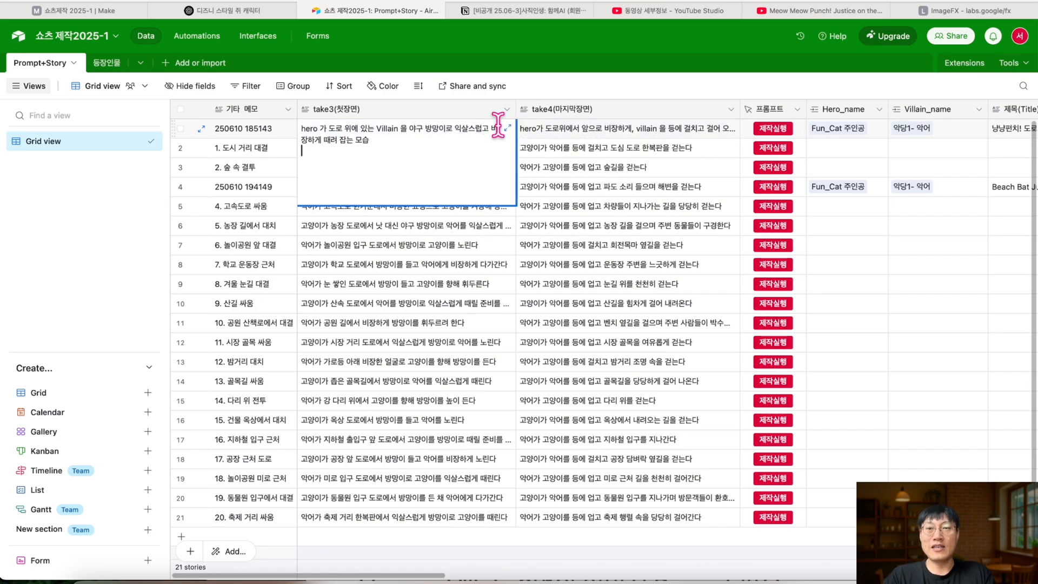
left_click(559, 127)
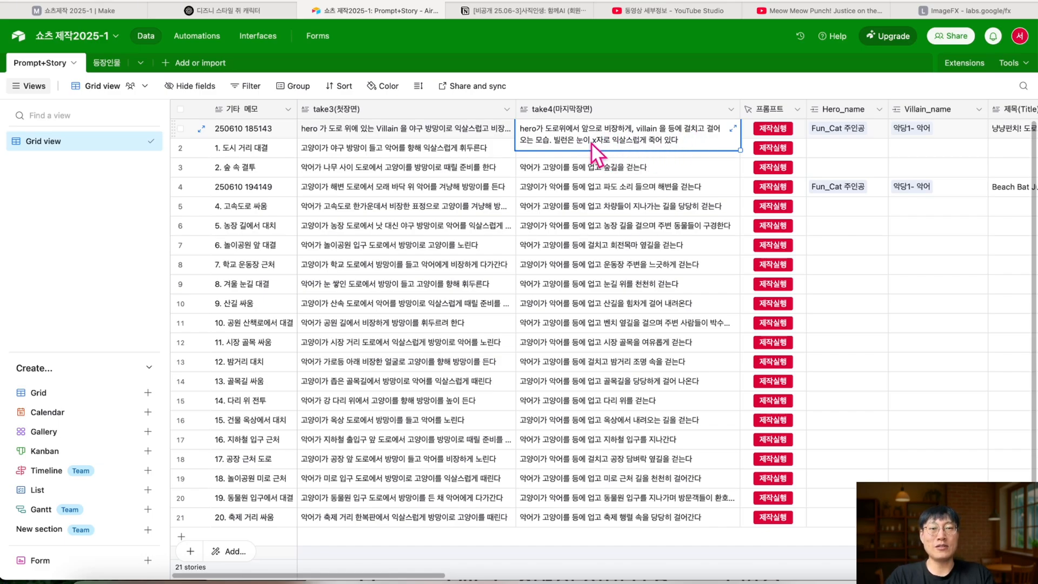
left_click_drag(485, 133, 575, 134)
key("cmd+c")
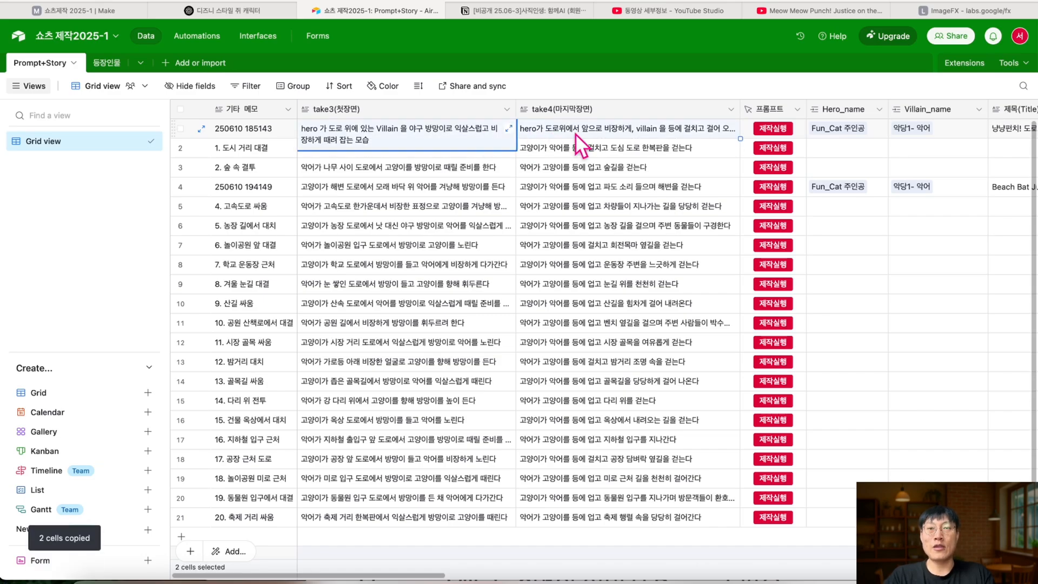
left_click(227, 10)
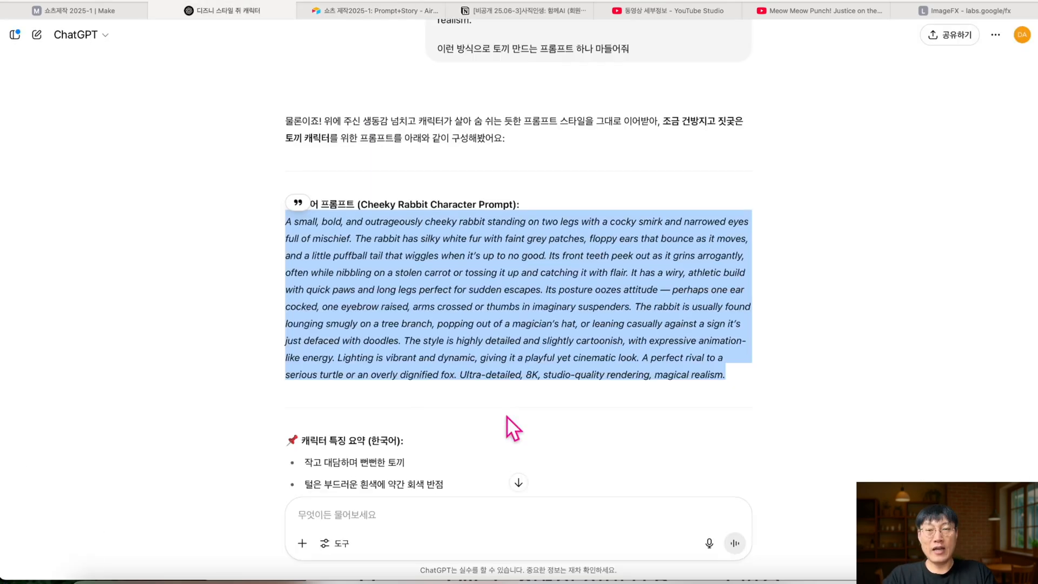
scroll(507, 416, "down", 6)
left_click(418, 516)
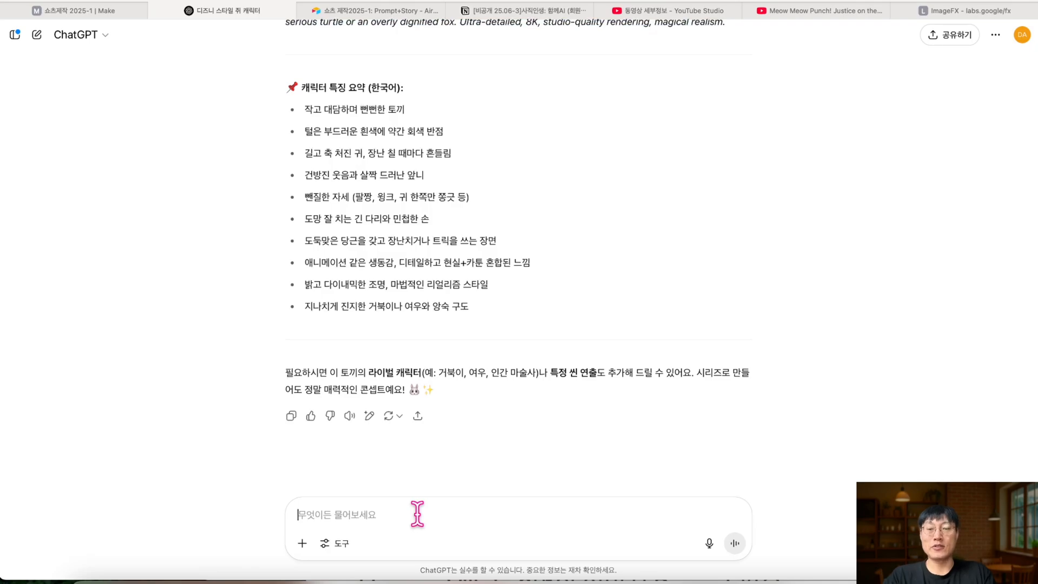
Draft the output format line "배경 | take 3 | take 4" in the ChatGPT message, leaving blank lines above it.
type("배경은 도로 l take")
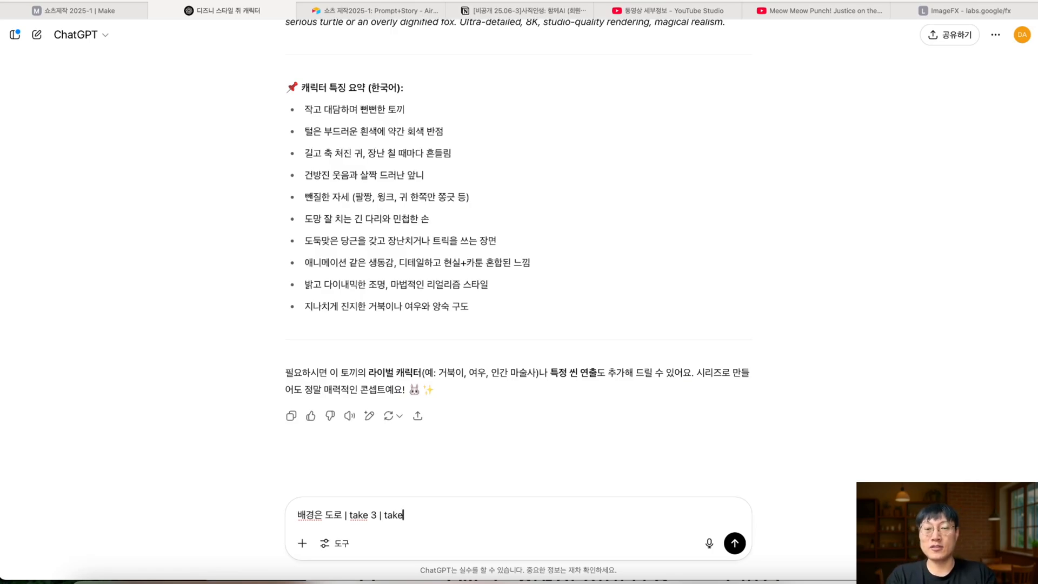
type("3 | take 4")
key("shift+Return")
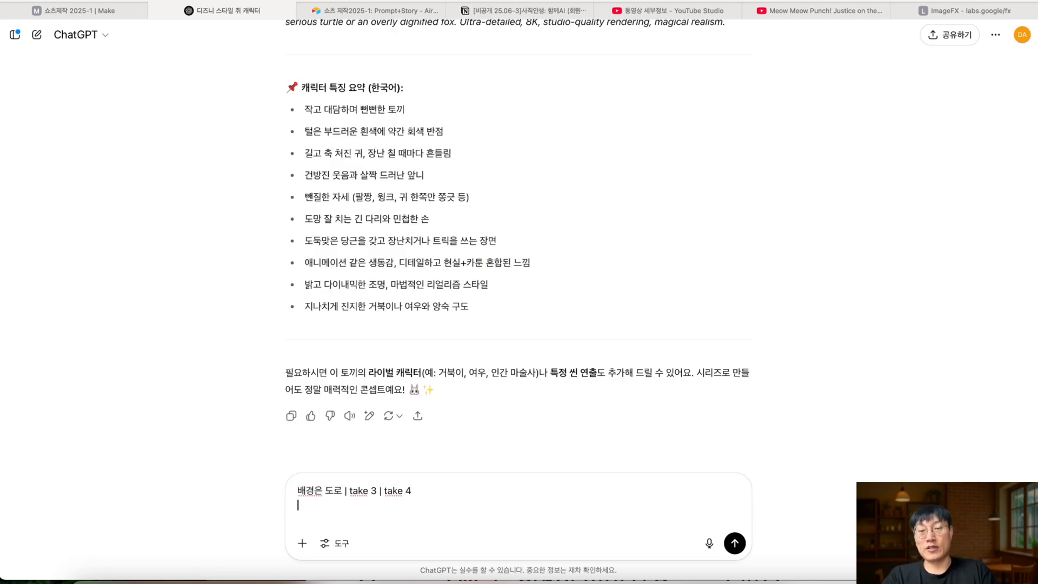
key("BackSpace")
key("BackSpace")
key("BackSpace")
key("BackSpace")
key("BackSpace")
key("BackSpace")
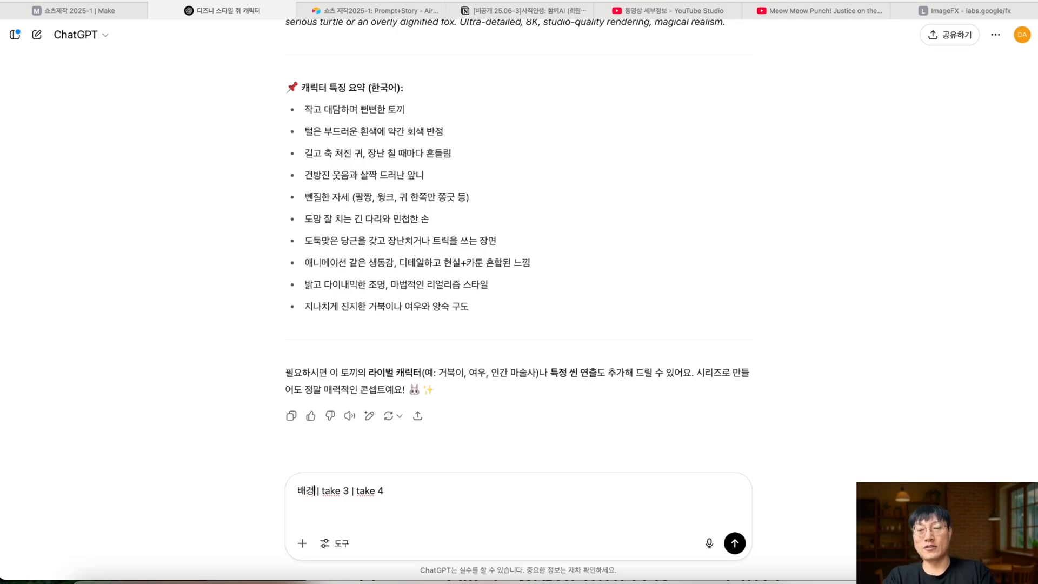
type("배경")
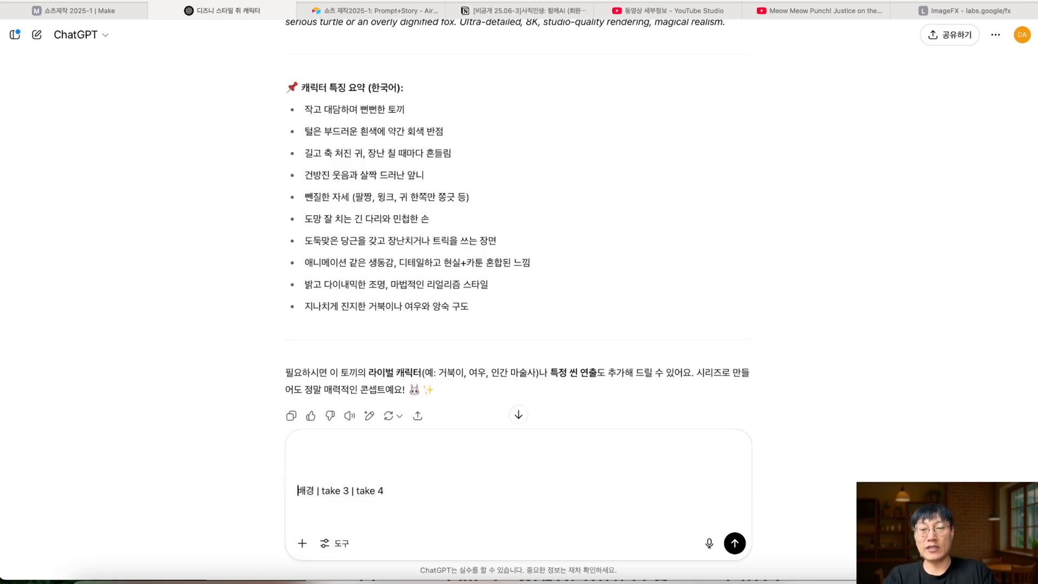
Paste the copied stories above the format line and add "위의 스토리 처럼 희어로가 빌런과 사우는 내용 재밋고 익살스럽게 아래 양식에 따라 적어줘".
key("super+v")
type("위의 ")
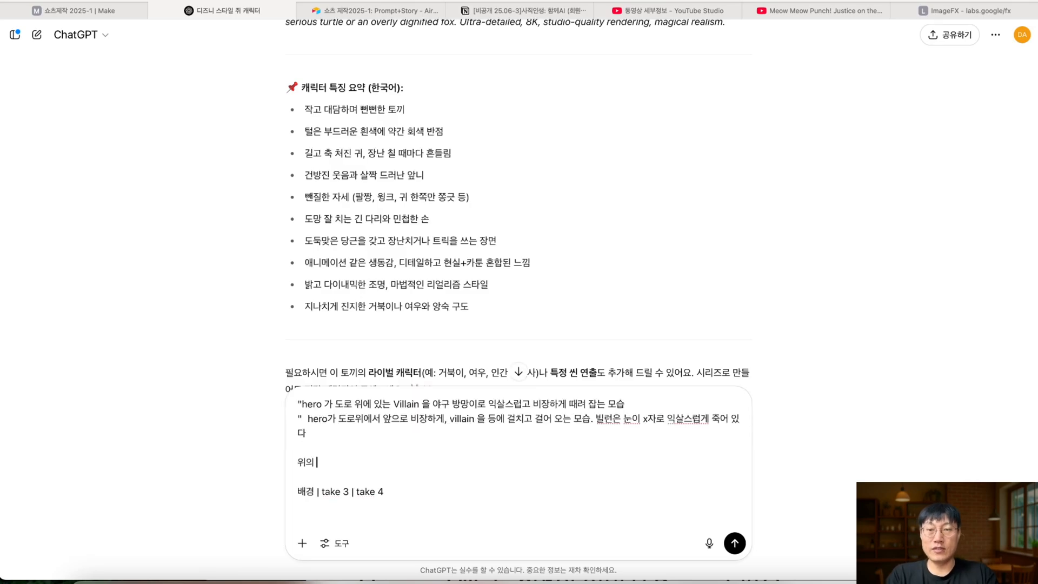
type("스토리 처레")
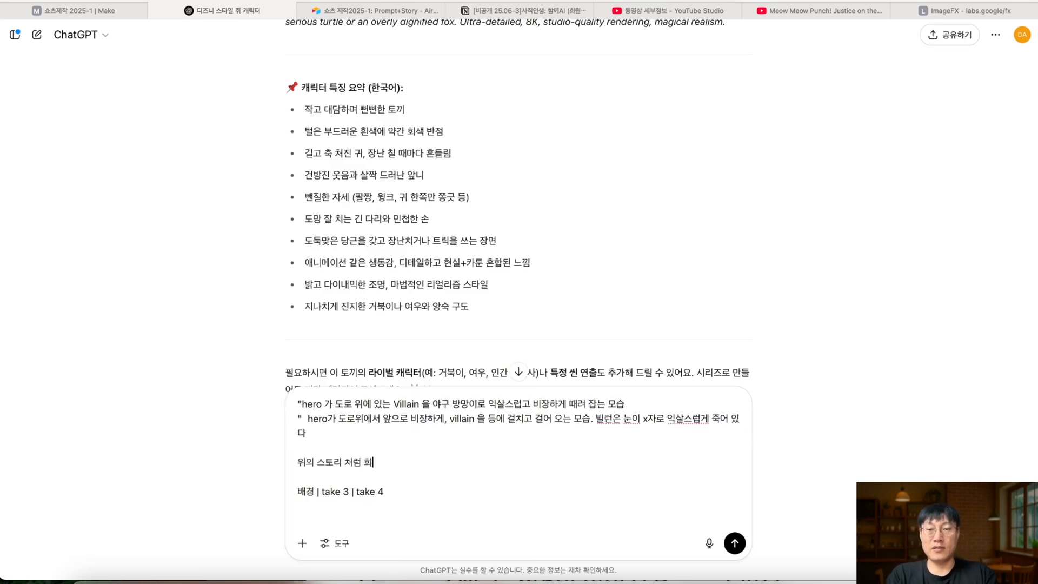
type(" 희어록가 빌런ㄱ")
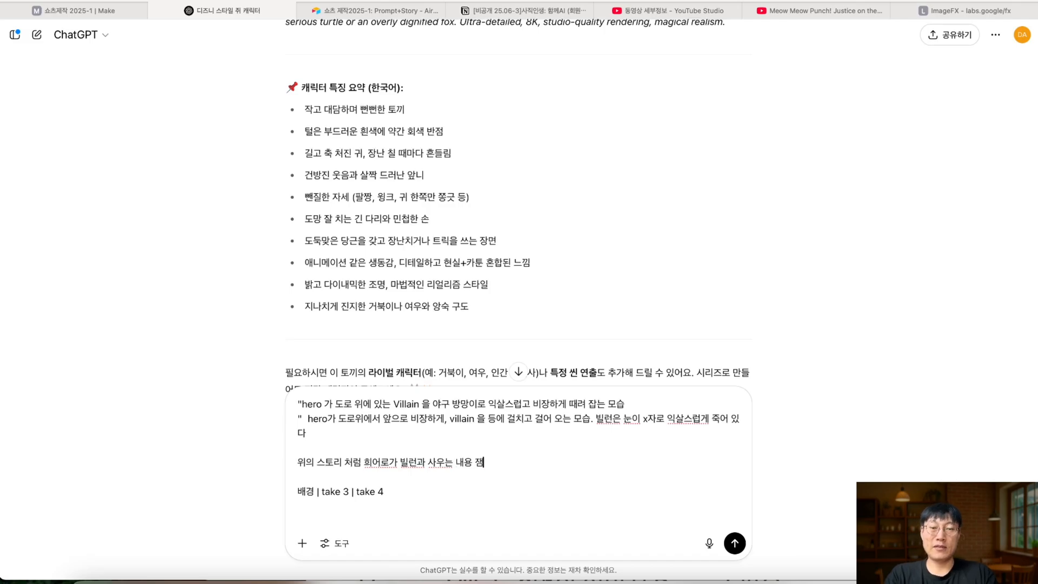
type("스럽")
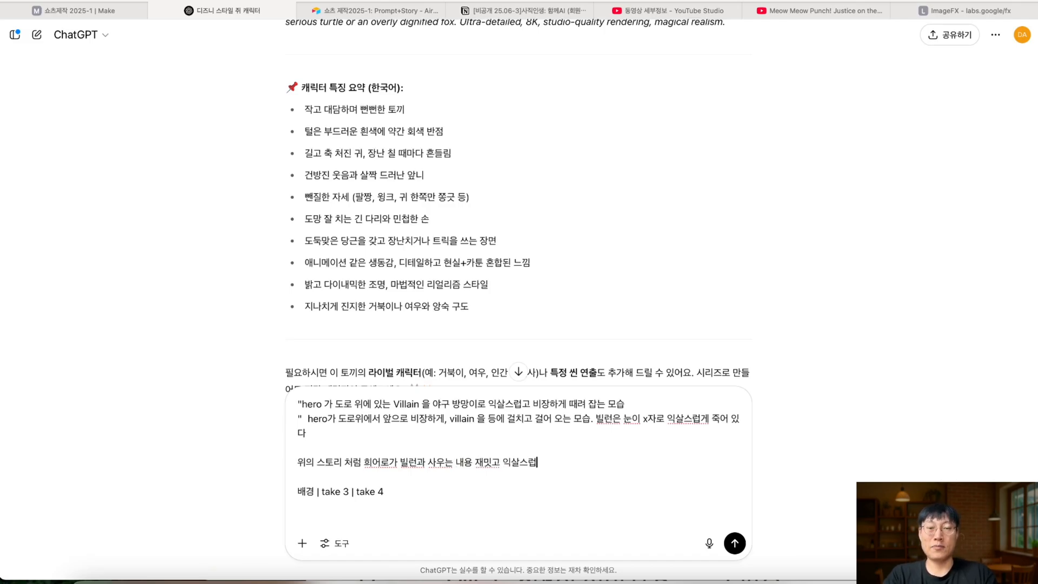
type("게 아래 이식에 따라")
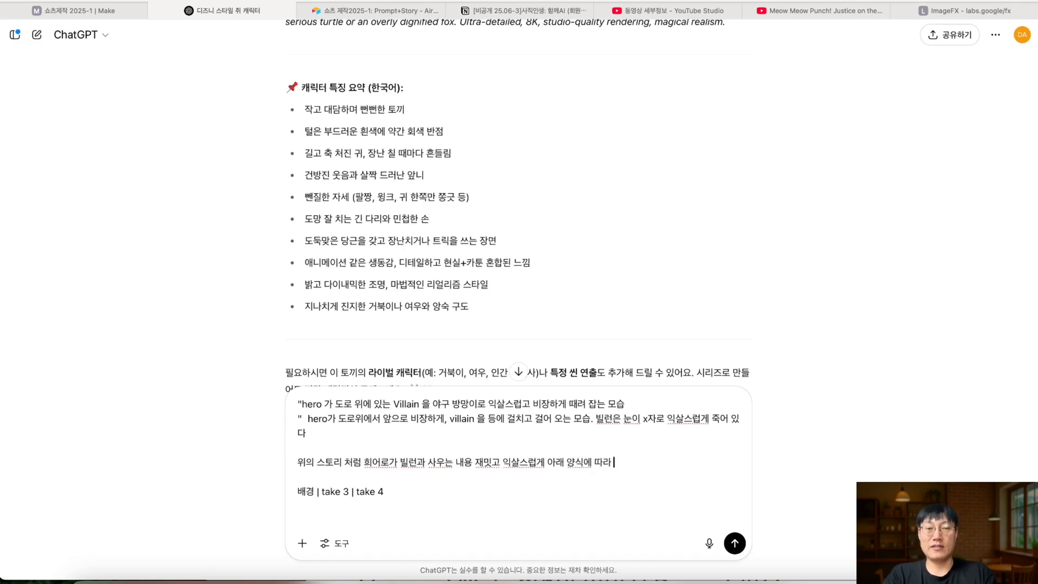
type(" 적어줘")
Add the line "고양이와, 악어, 토끼, 깐족쥐 서로 주인공 영웅을 교대 하면서 스토리 나오게 20개만 아래 양식에 따라 적어줘" and send the message.
key("shift+Return")
type("고양이와")
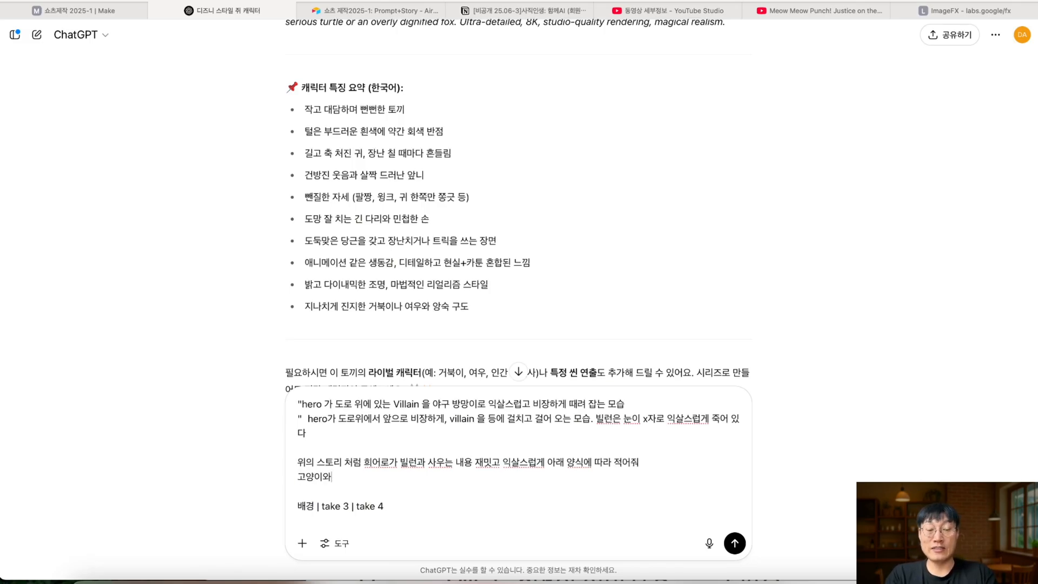
type(", 악어, 토끼")
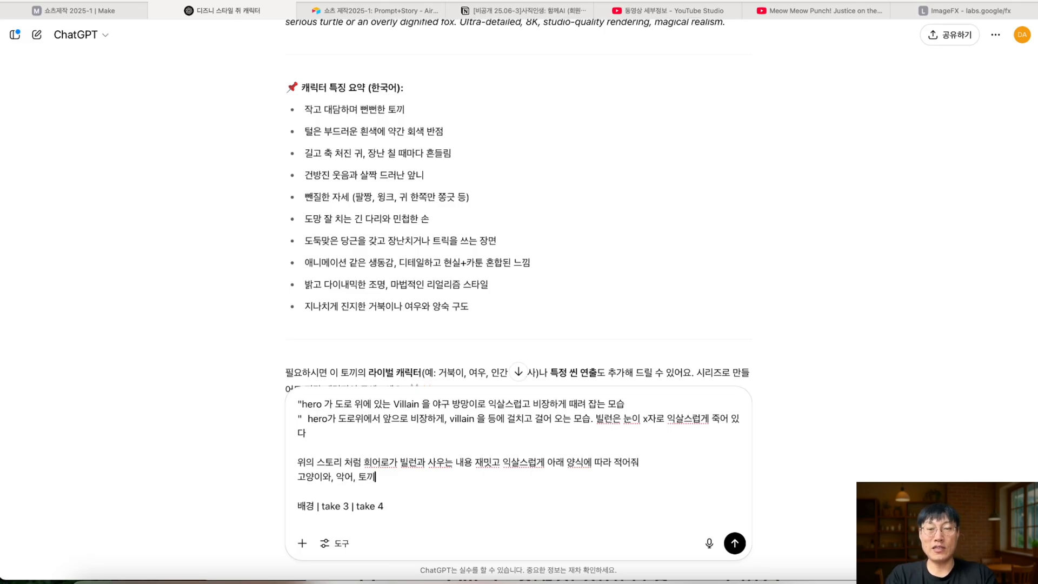
type(", 깐족쥐 서로 주인공 영")
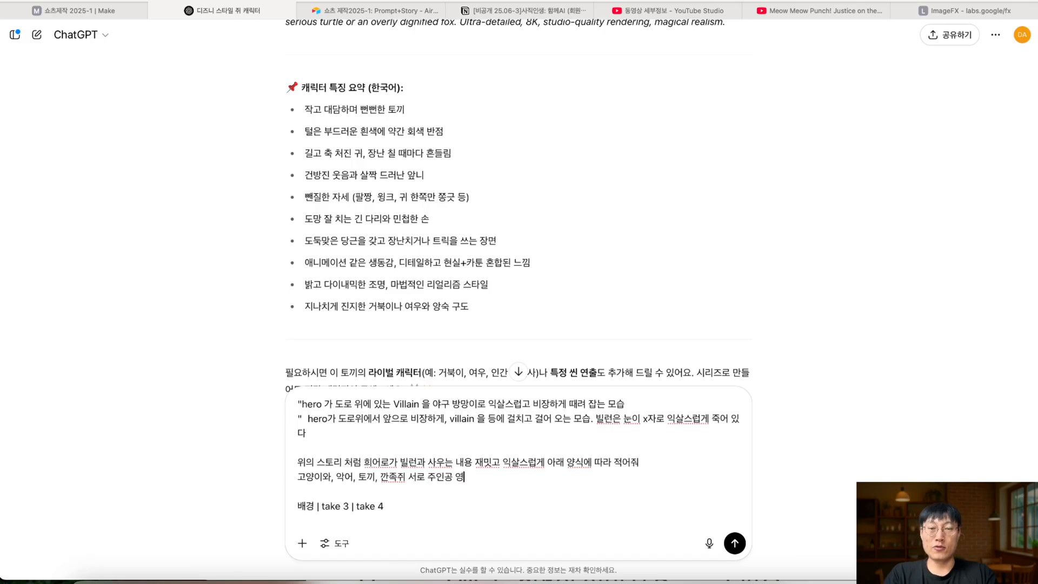
type("웅을 괴")
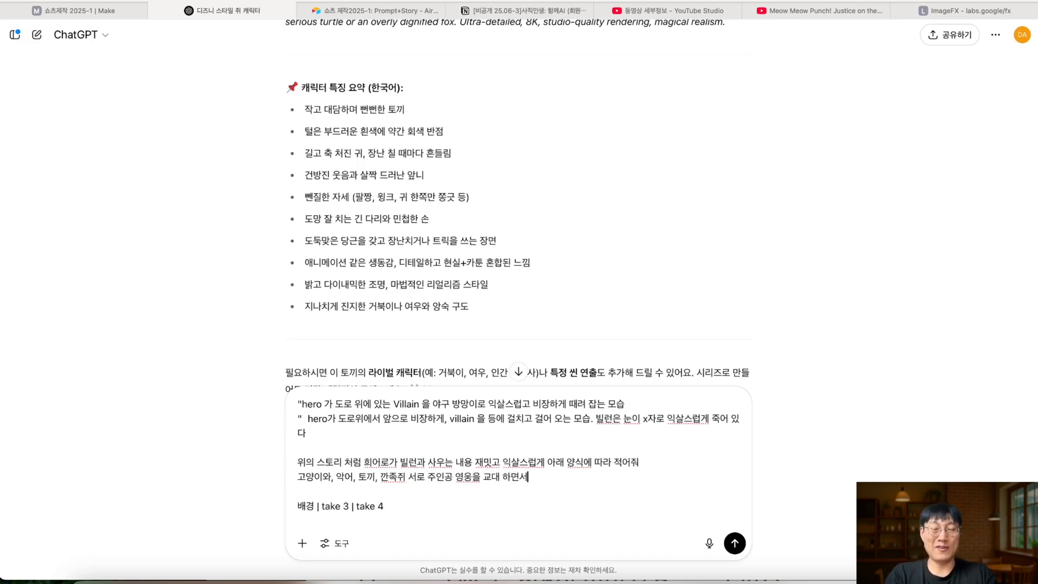
type("대 하면서 스토리 나오게 2")
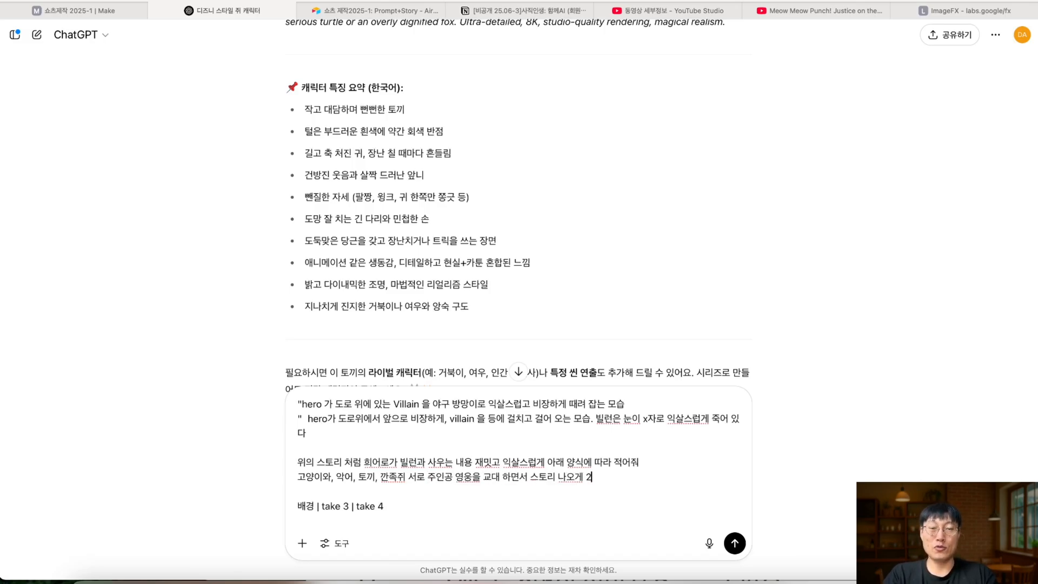
type("0개만 아래 양식에 따라 적어줘")
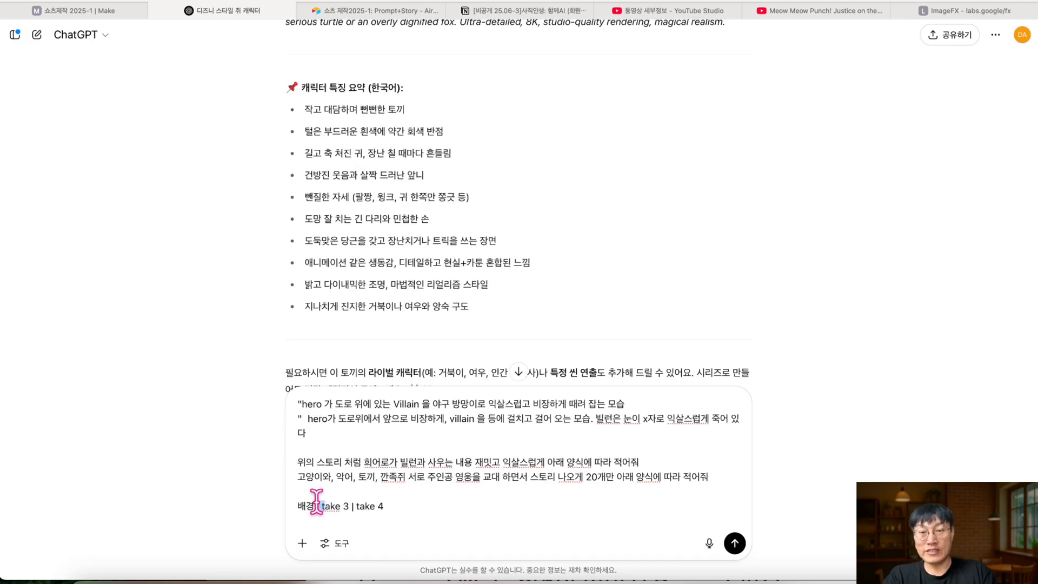
left_click(375, 503)
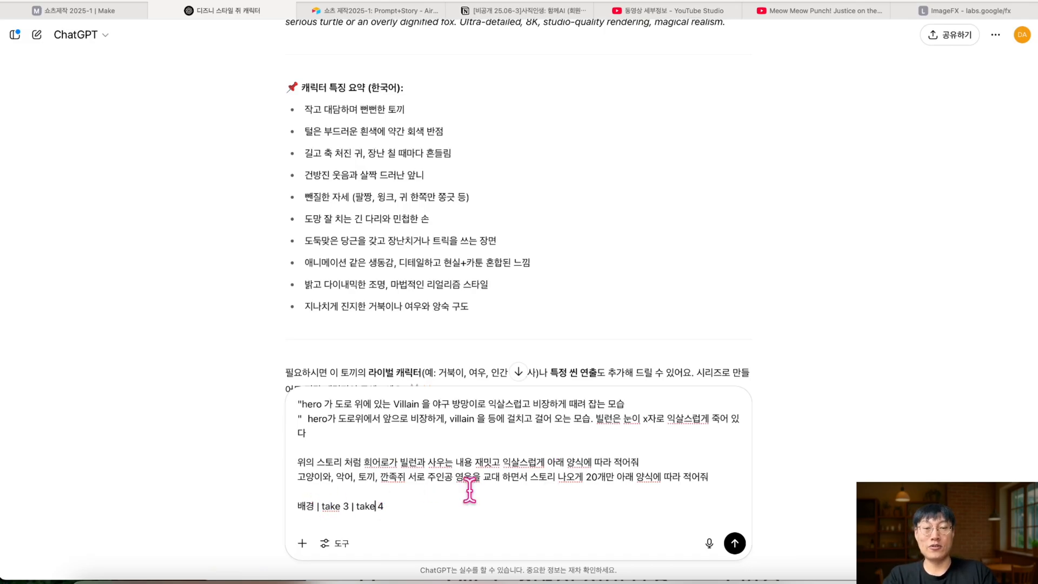
key("Return")
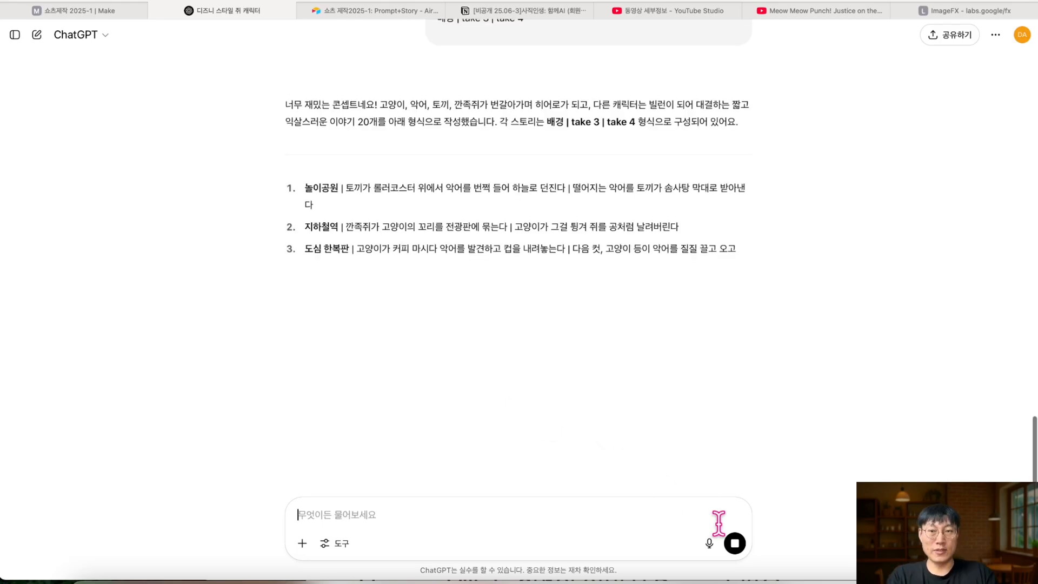
Stop the running response and send "엑셀에 바로 복붙할 내용만 적어줘 . 코멘트 금지" to ChatGPT.
left_click(735, 543)
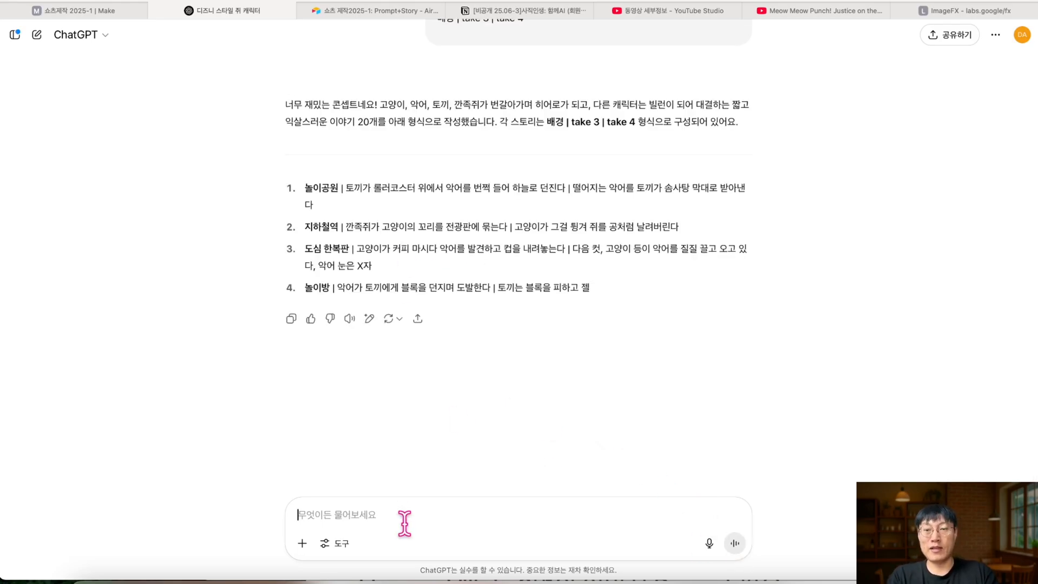
type("엑셀에 바로 복")
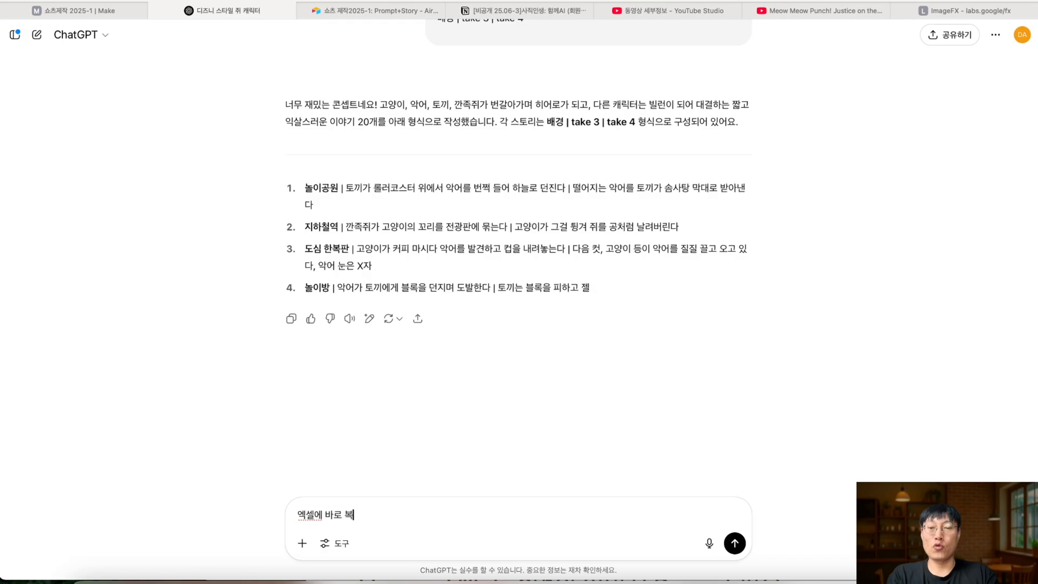
type("붙 히")
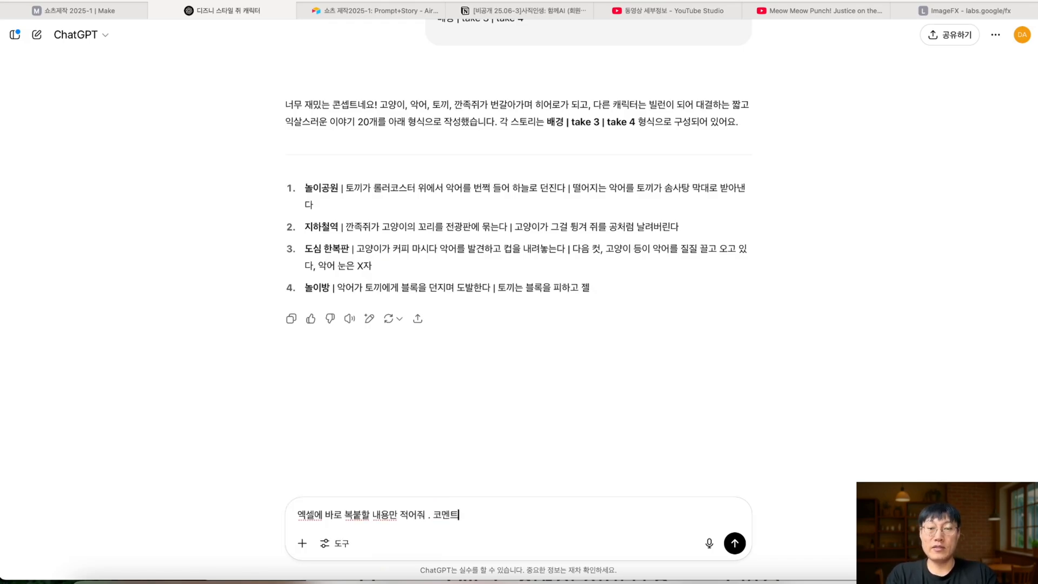
type(" 내용만 적어줘 . 코멘트 금지")
key("Return")
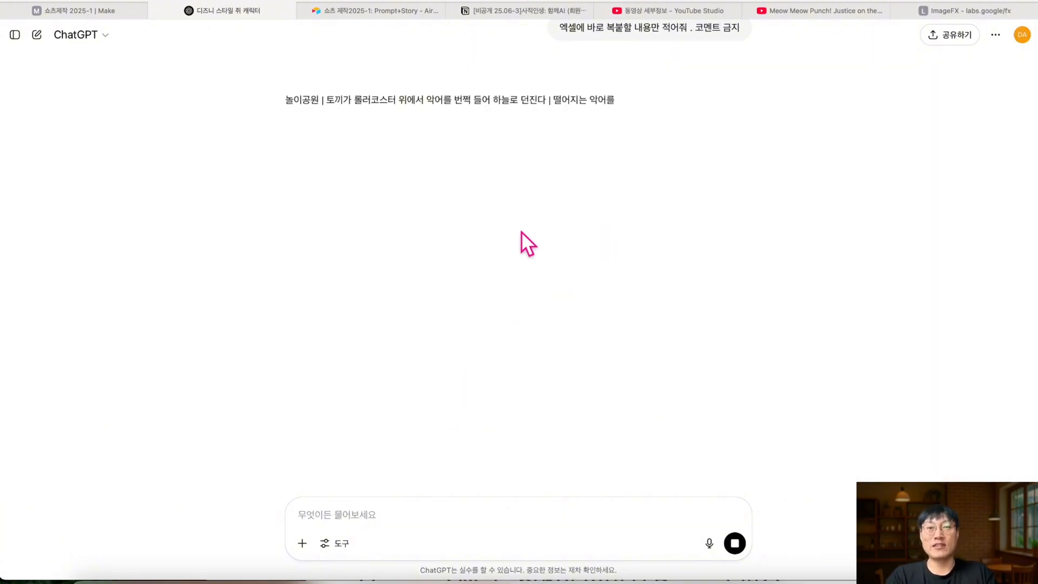
Interrupt the plain-text story list and send the follow-up message "엑셀에 복붙하게!".
left_click(730, 546)
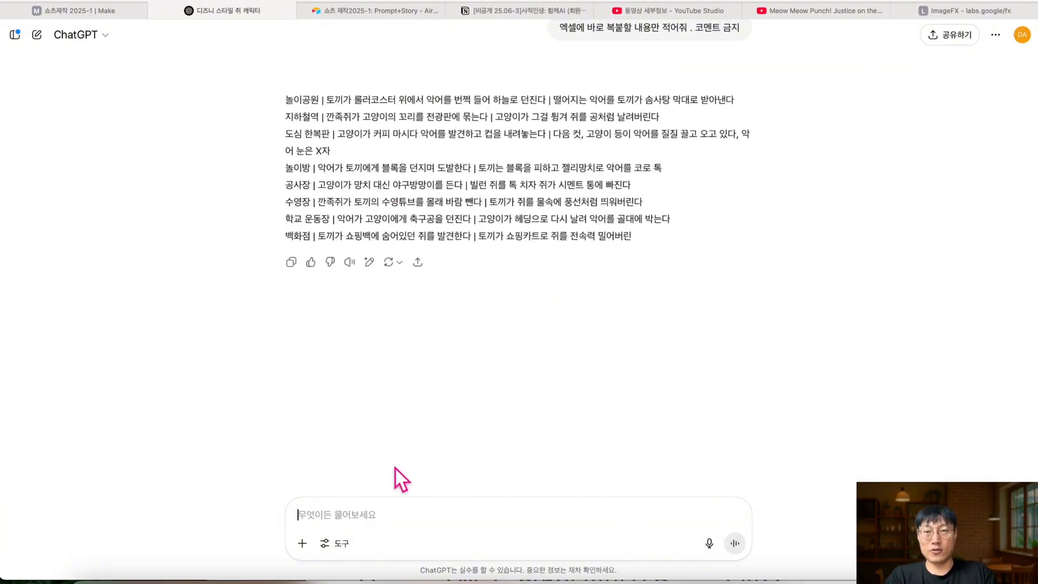
left_click(372, 504)
type("엑셀에 복붙하게")
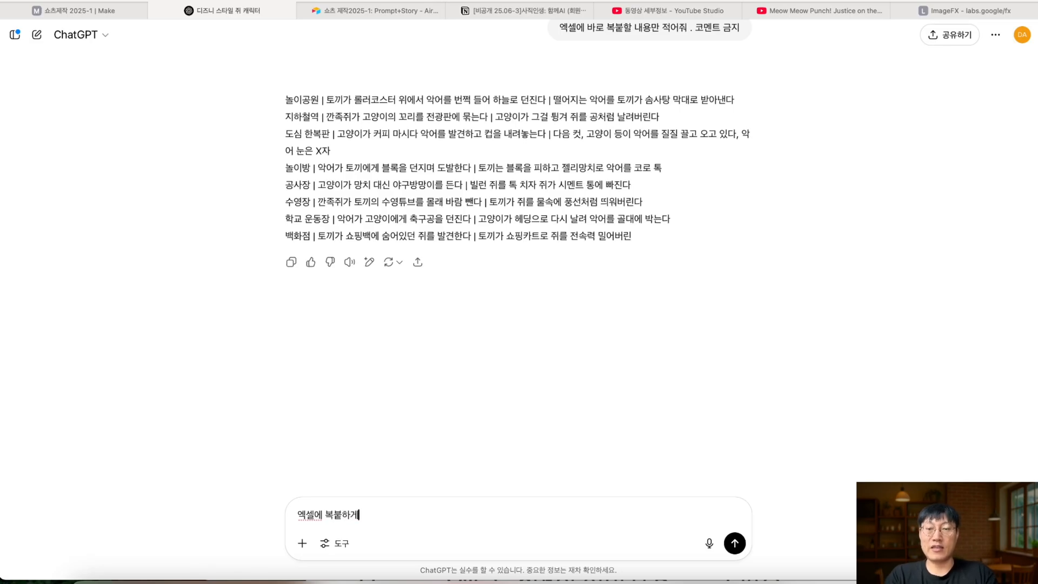
type("!")
key("Return")
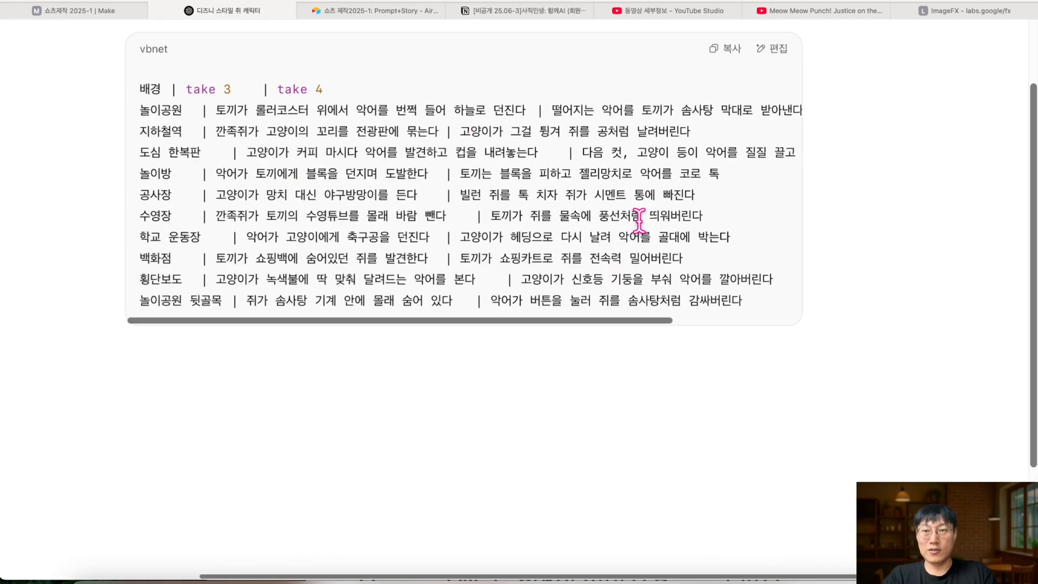
Copy the finished story block with the 배경, take 3 and take 4 columns and switch to the Airtable Prompt+Story table.
left_click_drag(221, 213, 369, 219)
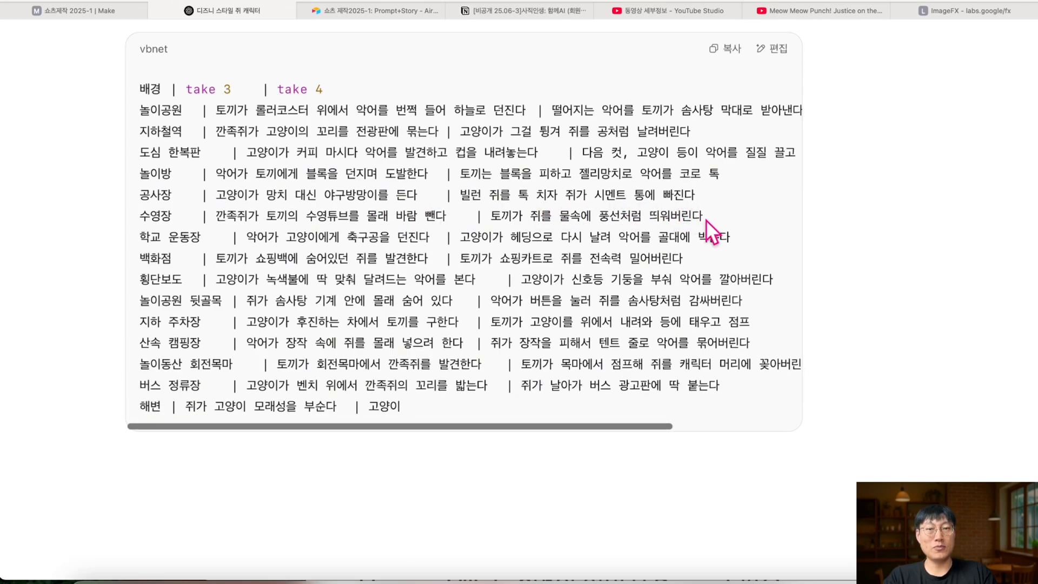
scroll(563, 222, "down", 5)
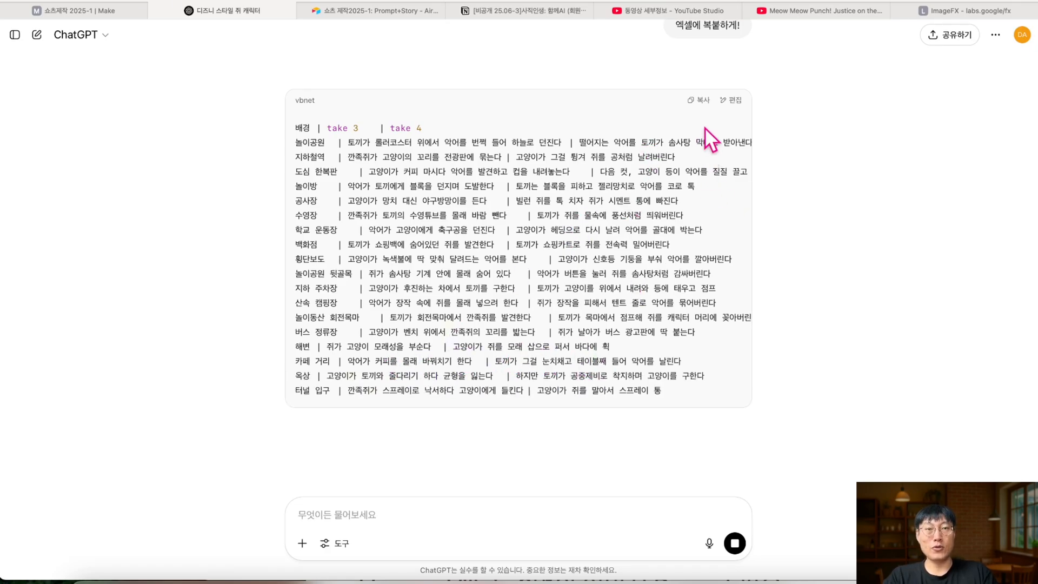
scroll(637, 212, "up", 3)
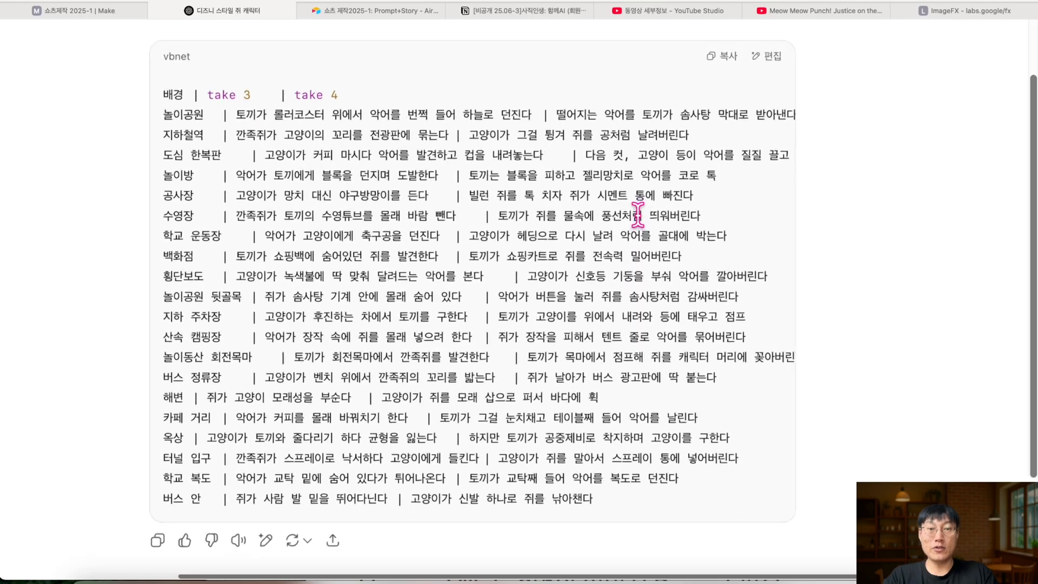
left_click(716, 59)
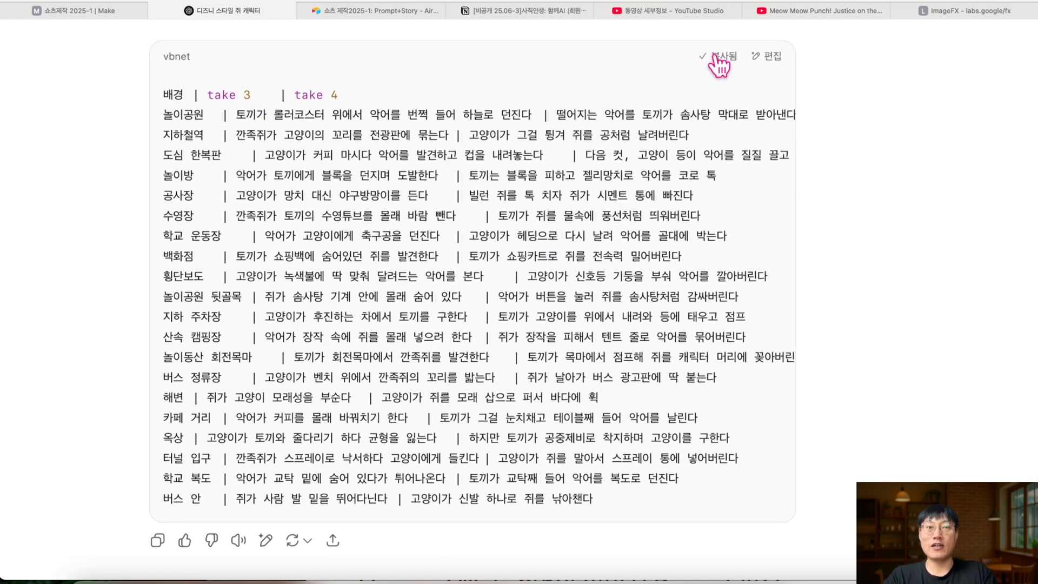
left_click(349, 9)
Add a record below "20. 축제 거리 싸움" and paste the copied stories from its 기타 메모 cell, expanding the table to fit.
scroll(341, 325, "down", 2)
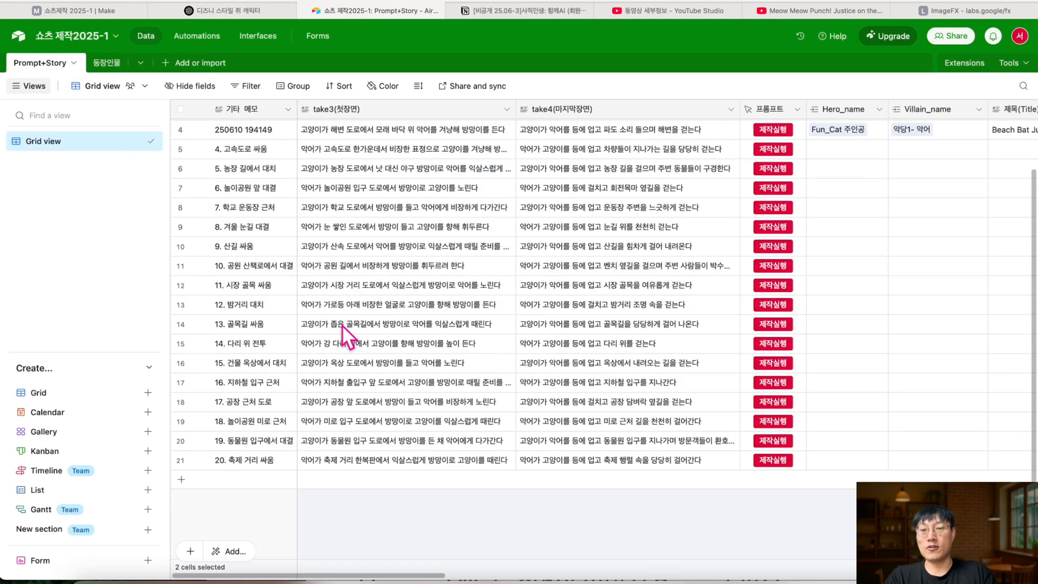
left_click(242, 480)
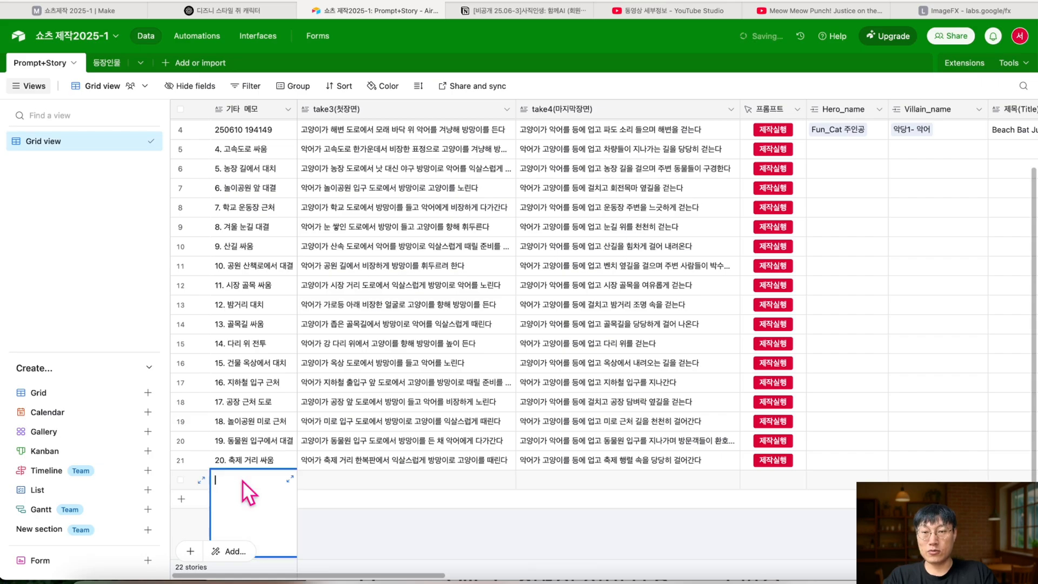
left_click(352, 448)
left_click(264, 481)
key("ctrl+v")
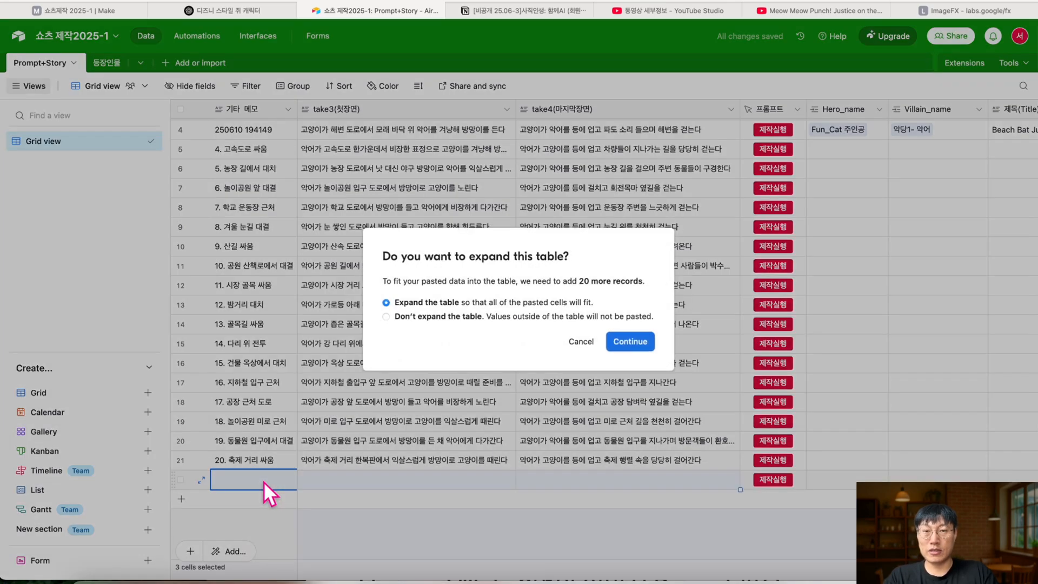
left_click(625, 353)
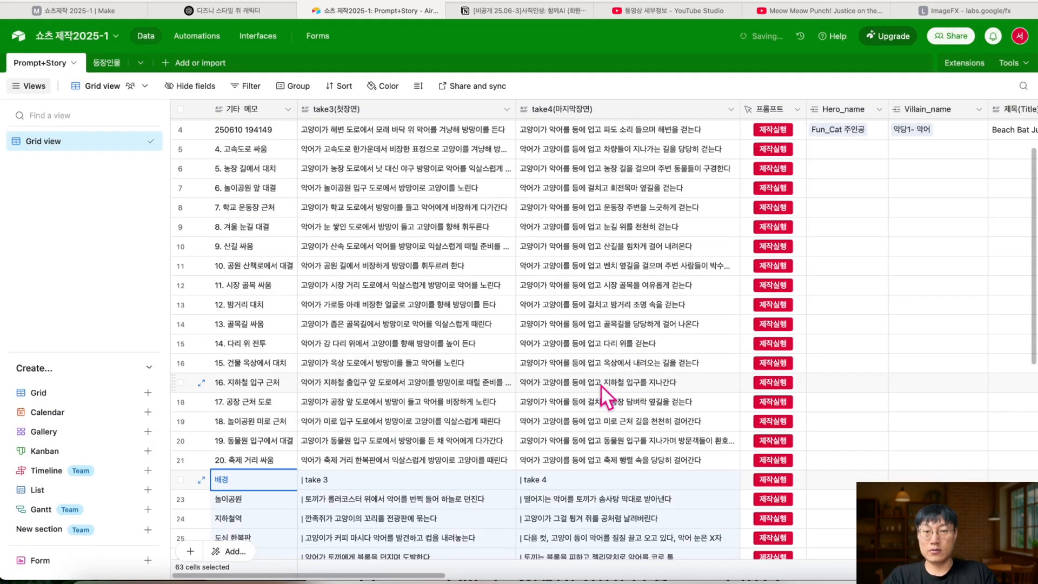
scroll(601, 385, "down", 10)
scroll(601, 385, "up", 5)
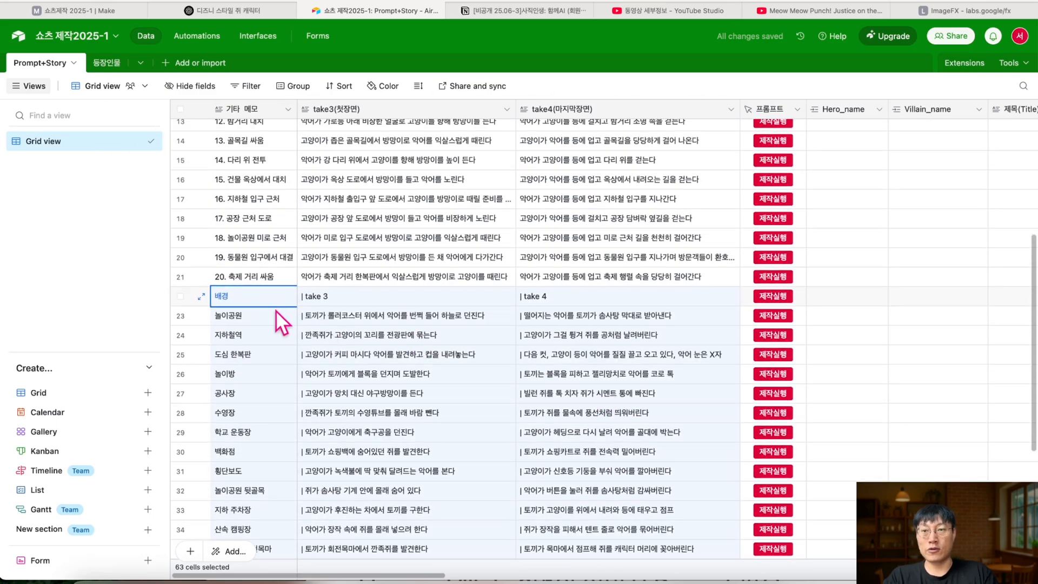
Delete the pasted header record "배경 | take 3 | take 4" from the table.
left_click(179, 297)
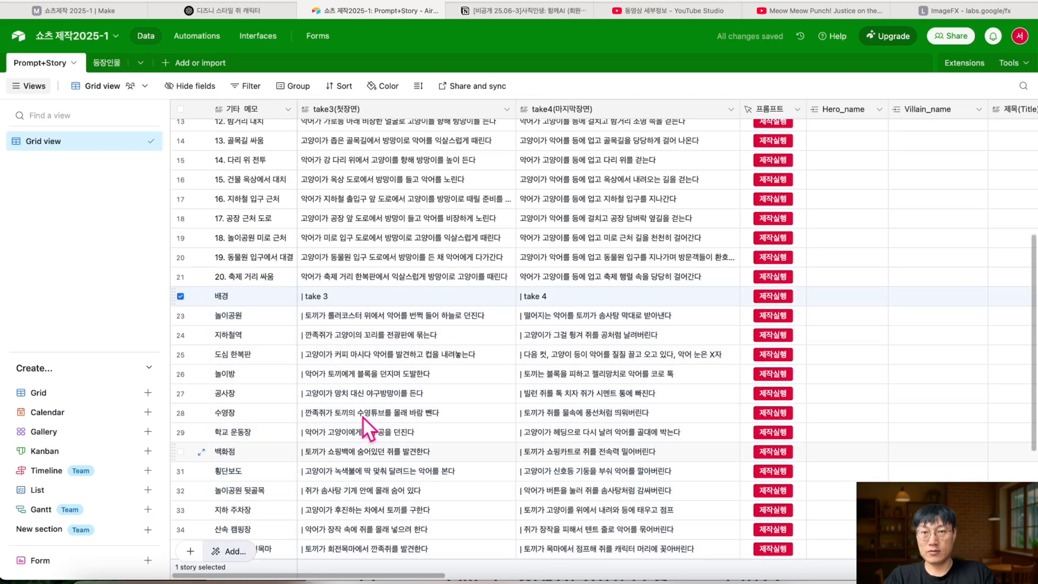
right_click(224, 302)
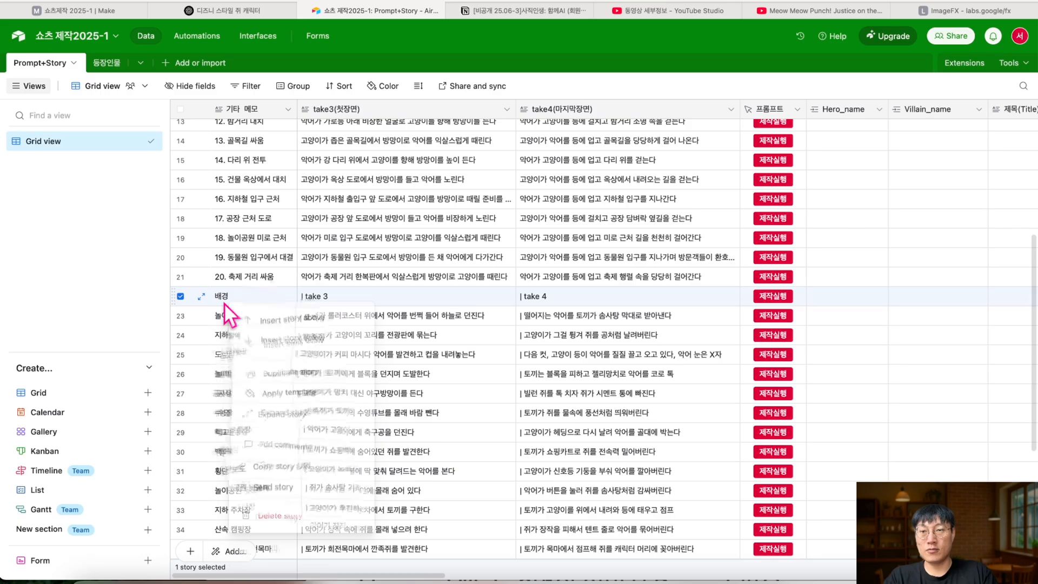
left_click(286, 515)
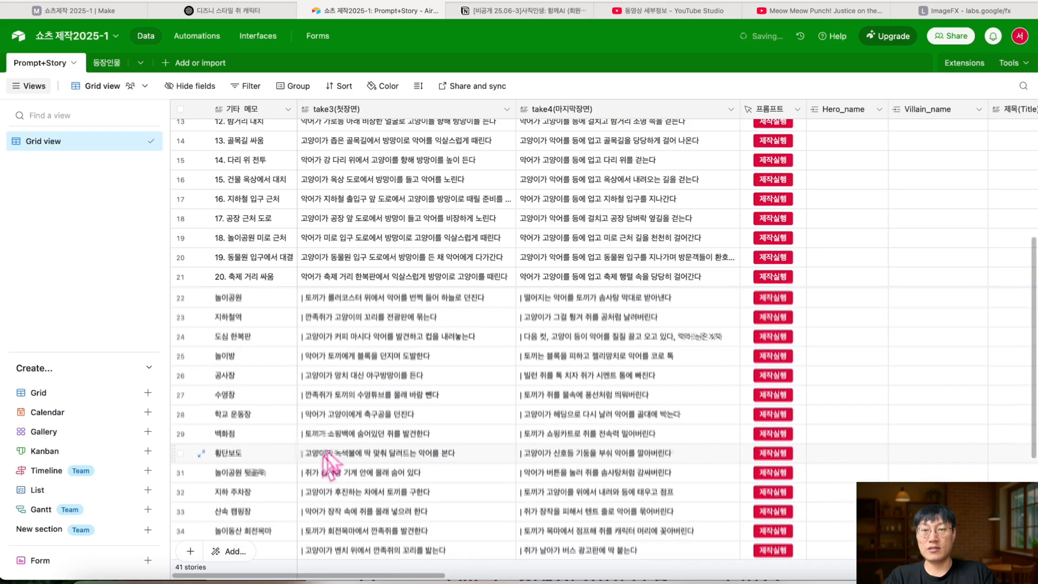
scroll(339, 335, "up", 2)
scroll(335, 333, "down", 3)
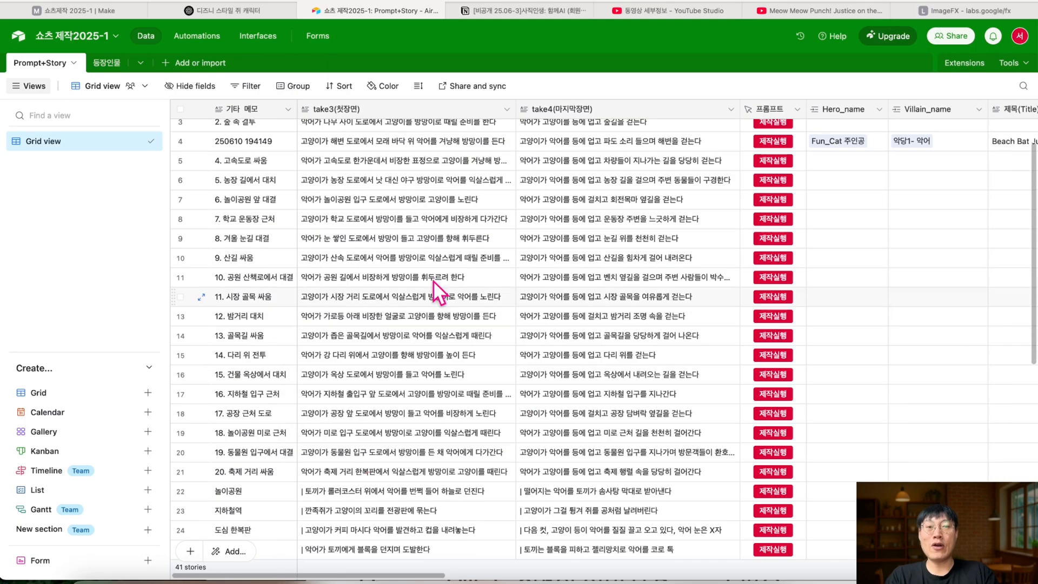
scroll(465, 279, "up", 2)
scroll(498, 274, "right", 10)
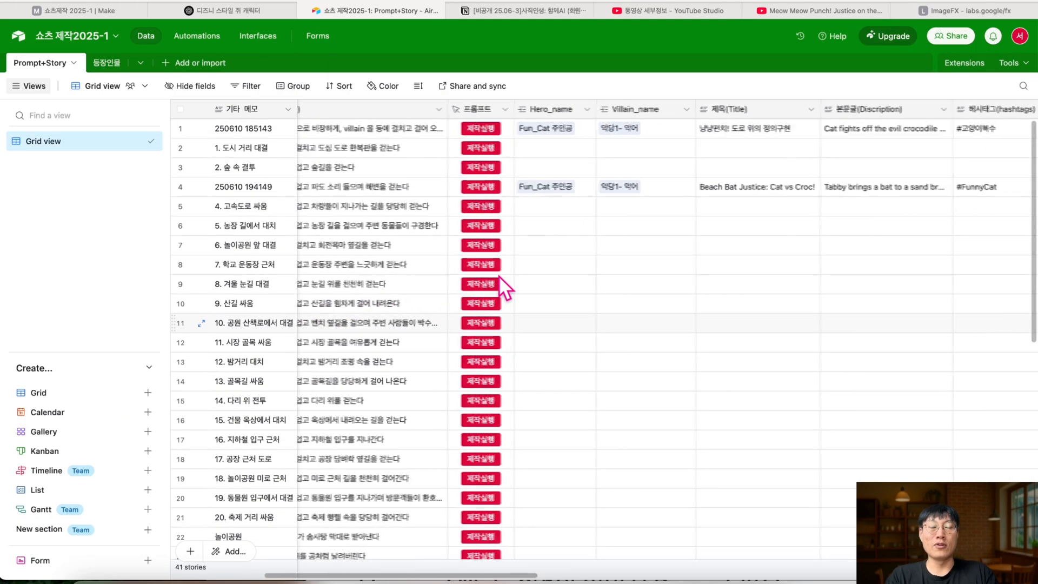
scroll(499, 275, "right", 5)
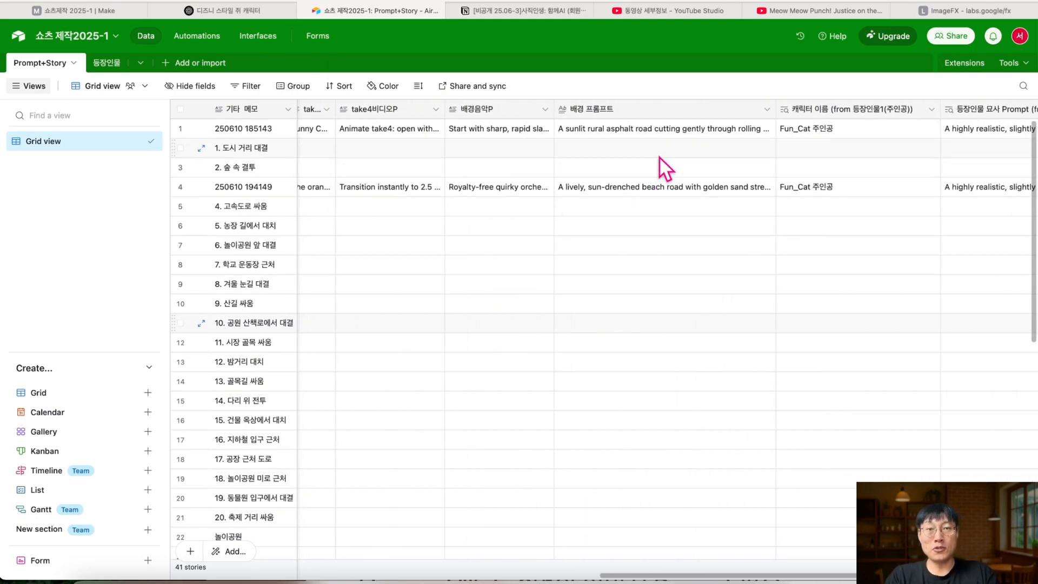
left_click(647, 129)
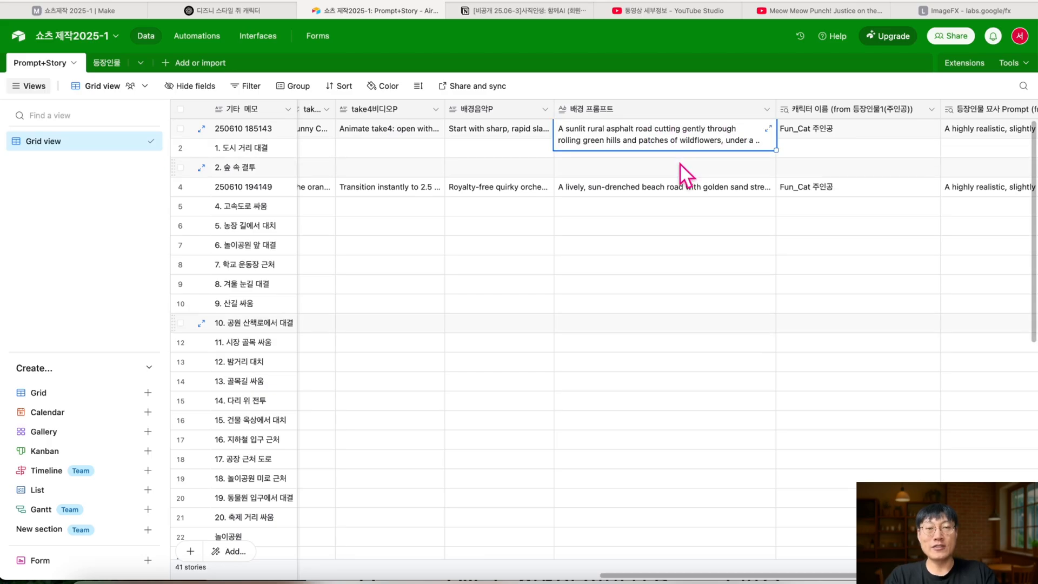
scroll(563, 248, "left", 10)
scroll(562, 254, "left", 3)
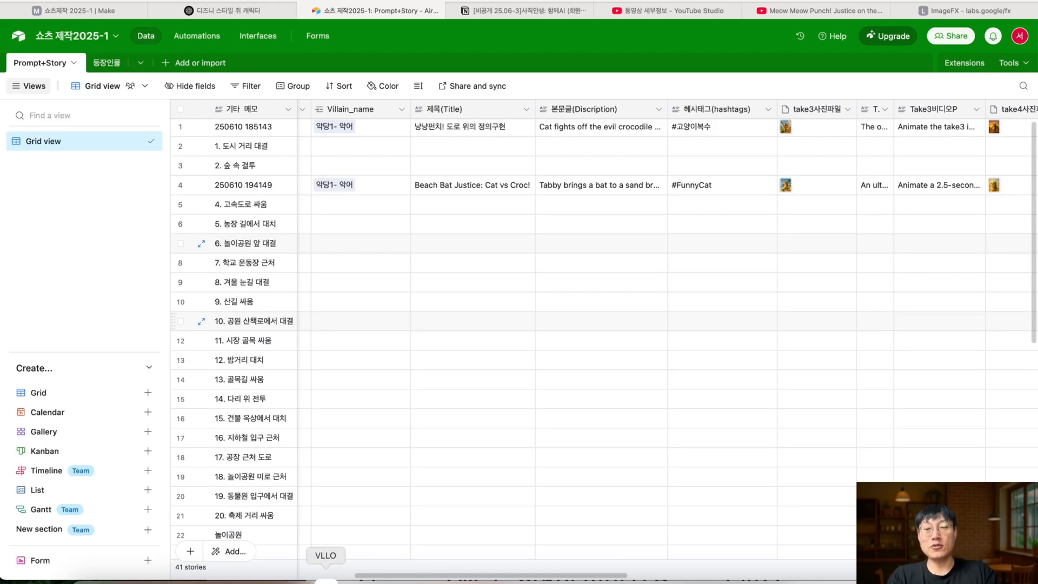
Switch to VLLO to view its project list, close it, and return to the story columns in Airtable.
left_click(325, 581)
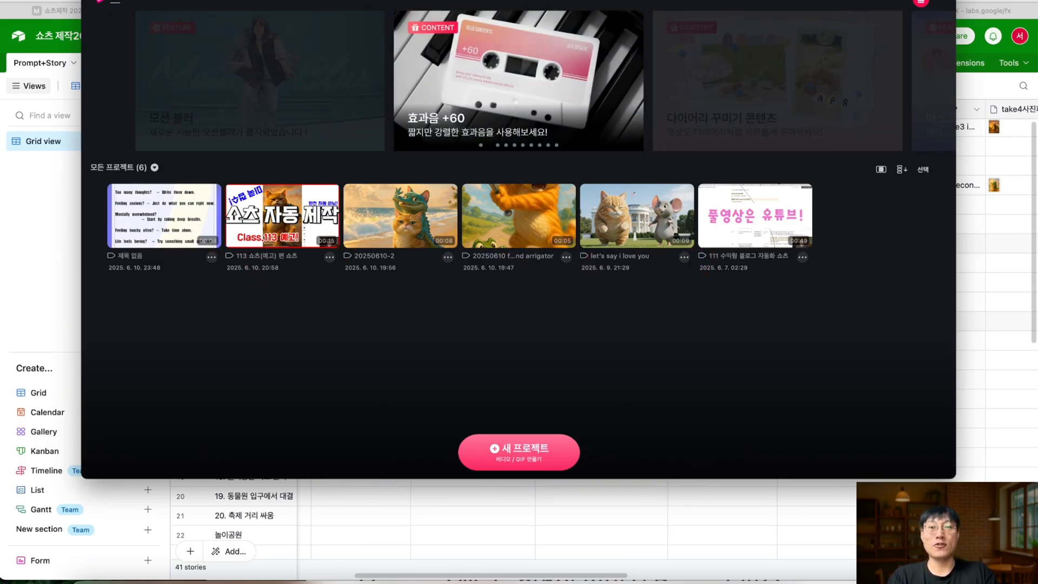
left_click(93, 1)
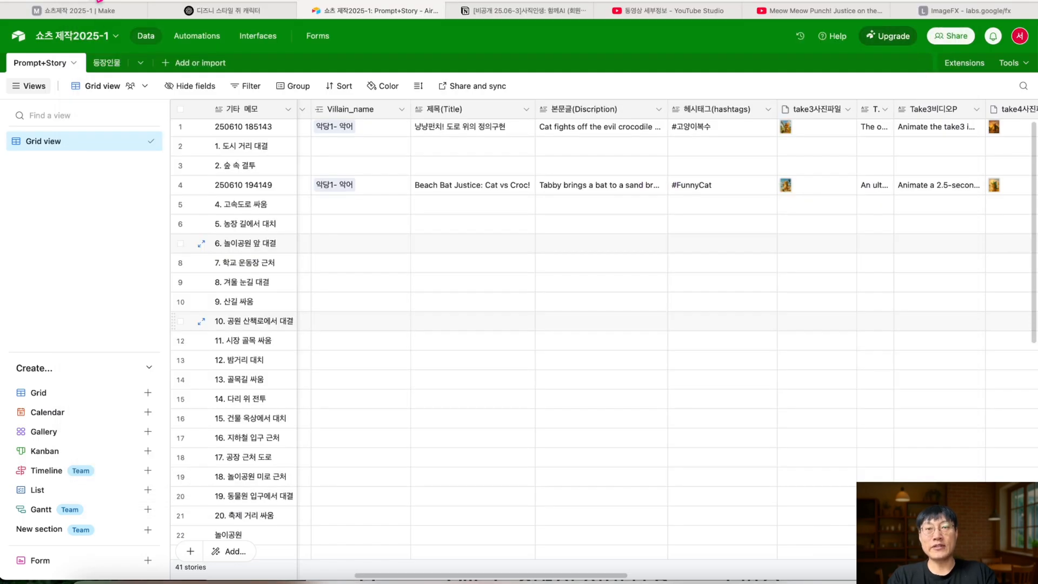
scroll(705, 223, "left", 10)
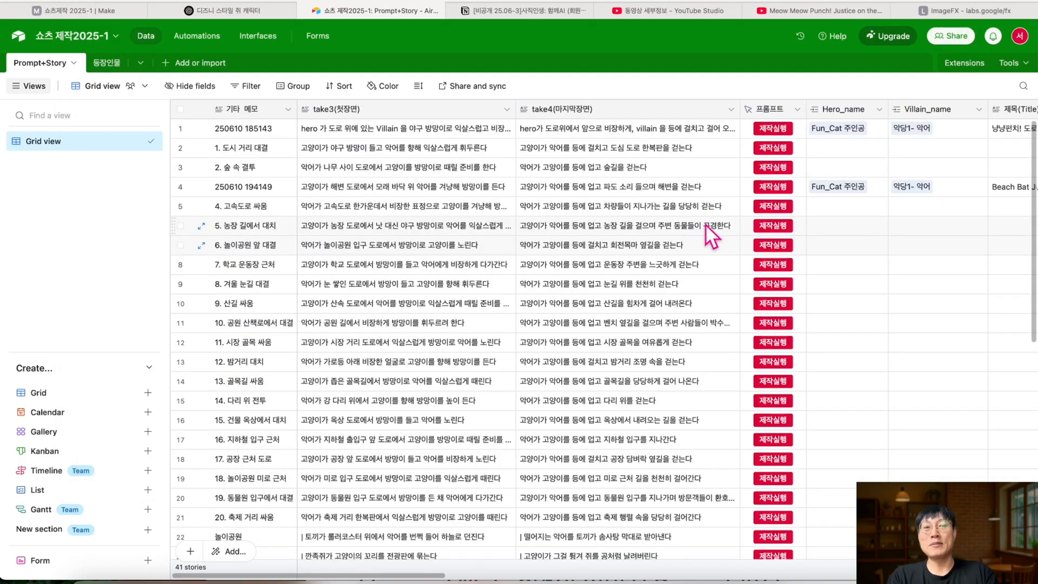
Open the "쇼츠 제작 필요한것" note, review its numbered requirements for characters, stage, story and automation, and close it.
scroll(705, 222, "right", 3)
left_click(206, 579)
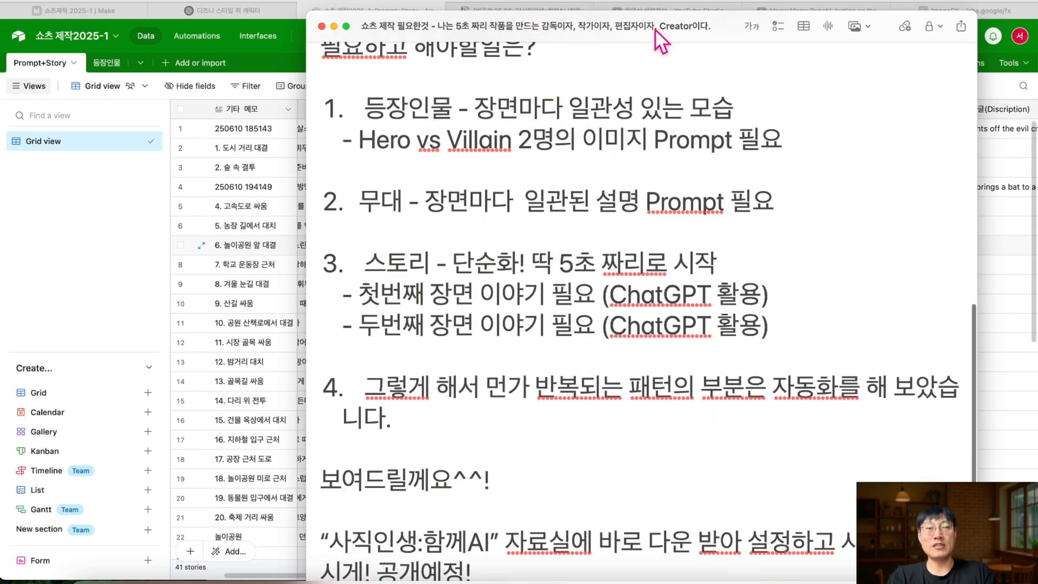
left_click_drag(654, 28, 652, 167)
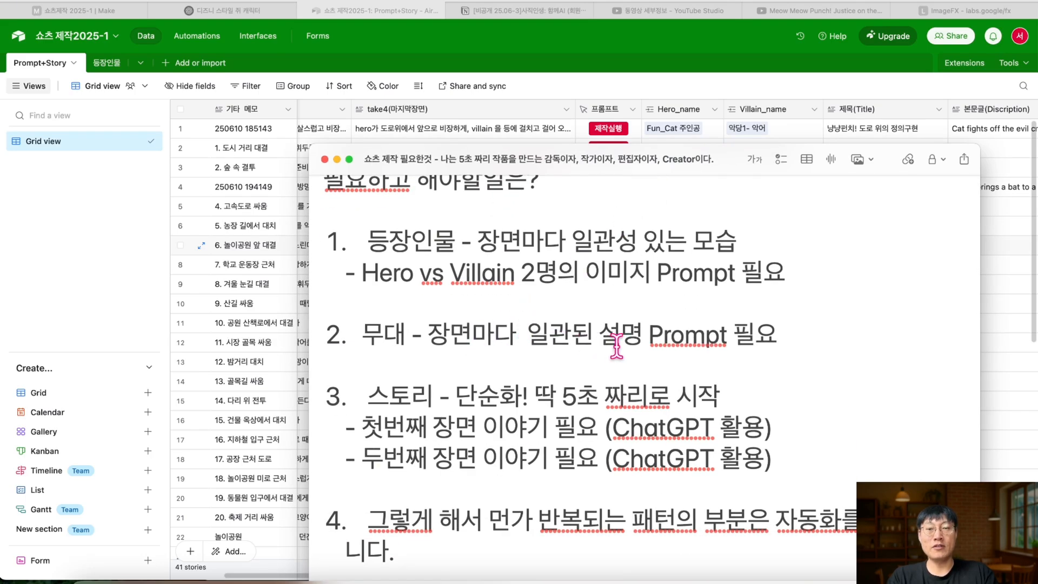
scroll(616, 346, "down", 2)
scroll(501, 381, "down", 2)
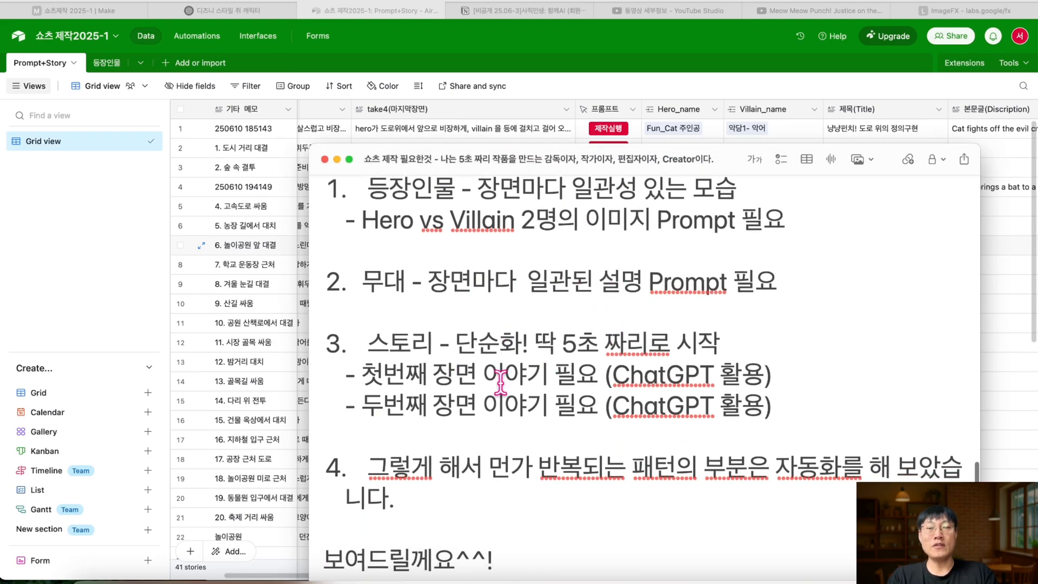
scroll(461, 400, "down", 1)
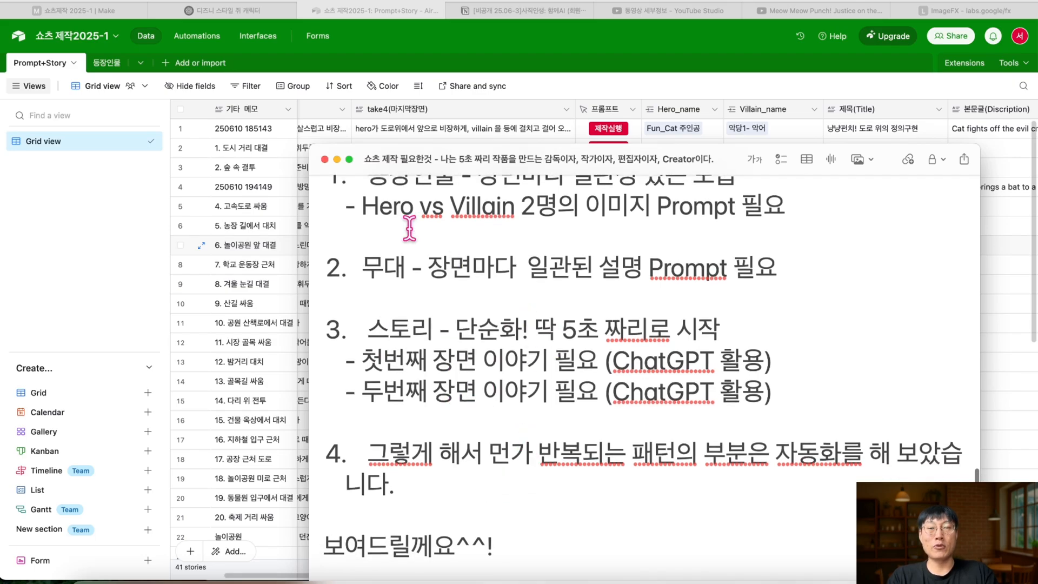
left_click(324, 159)
scroll(633, 281, "right", 6)
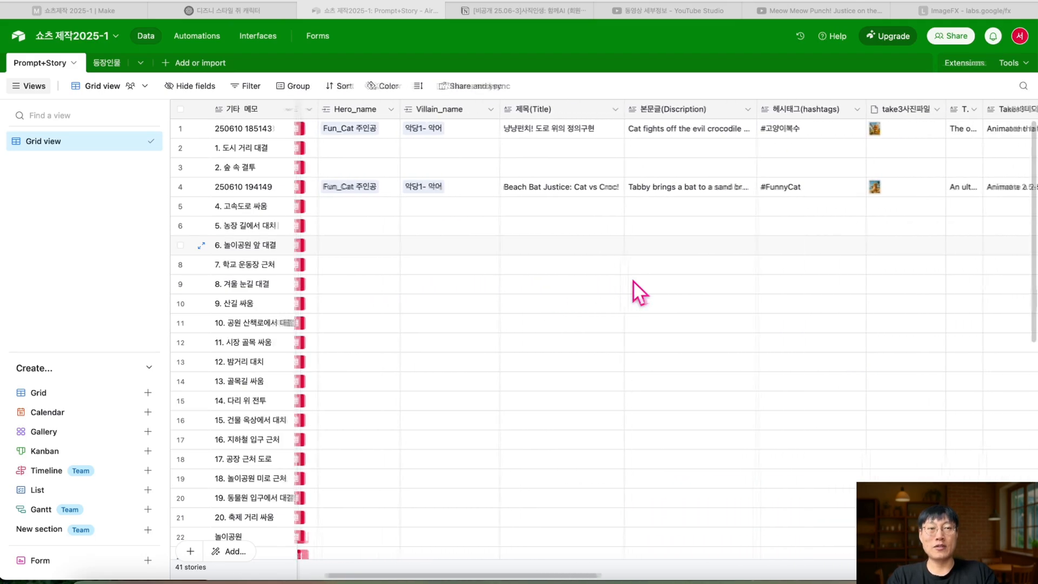
scroll(634, 280, "right", 5)
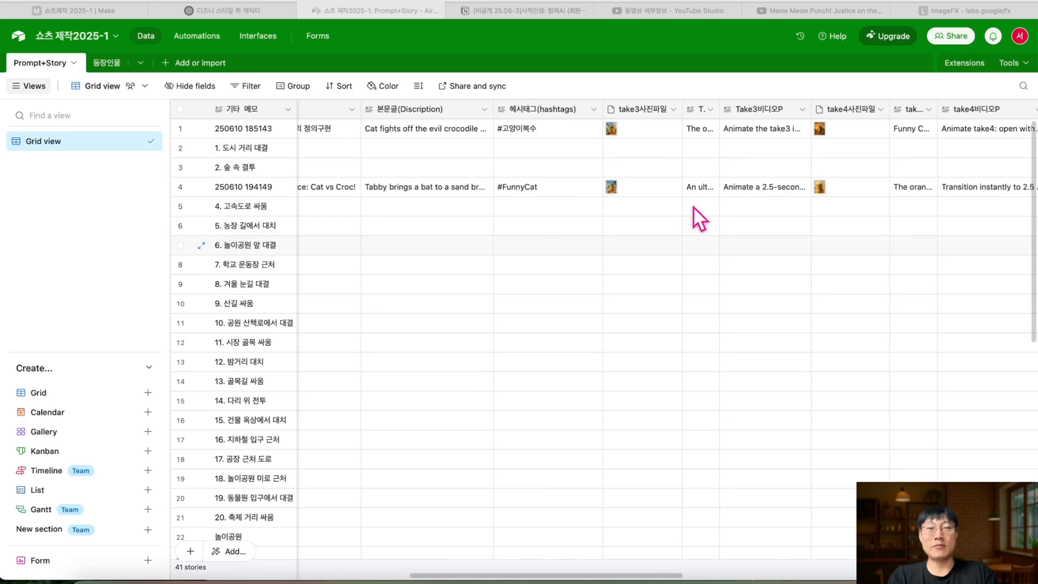
left_click(613, 187)
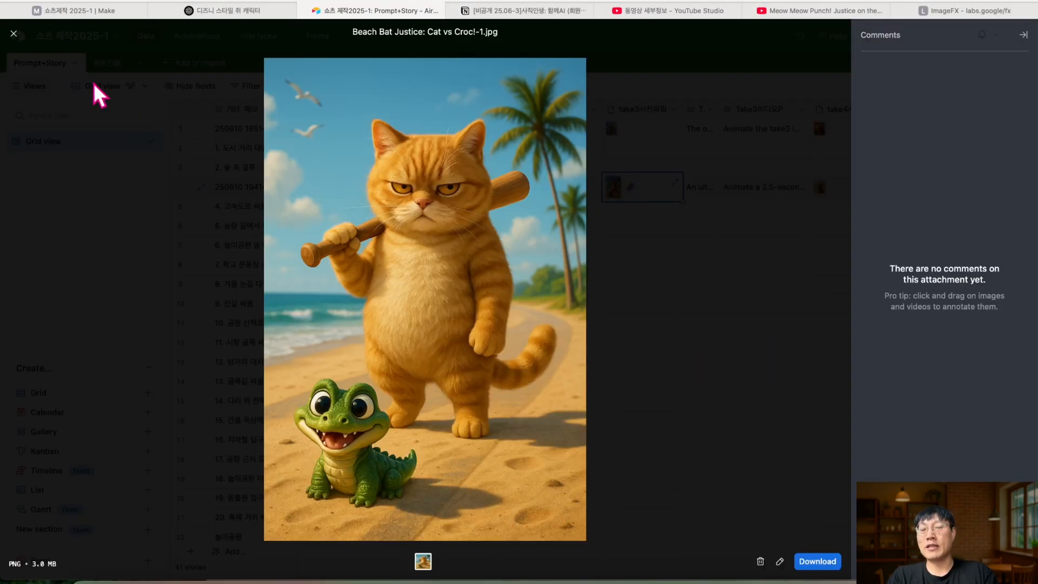
left_click(14, 33)
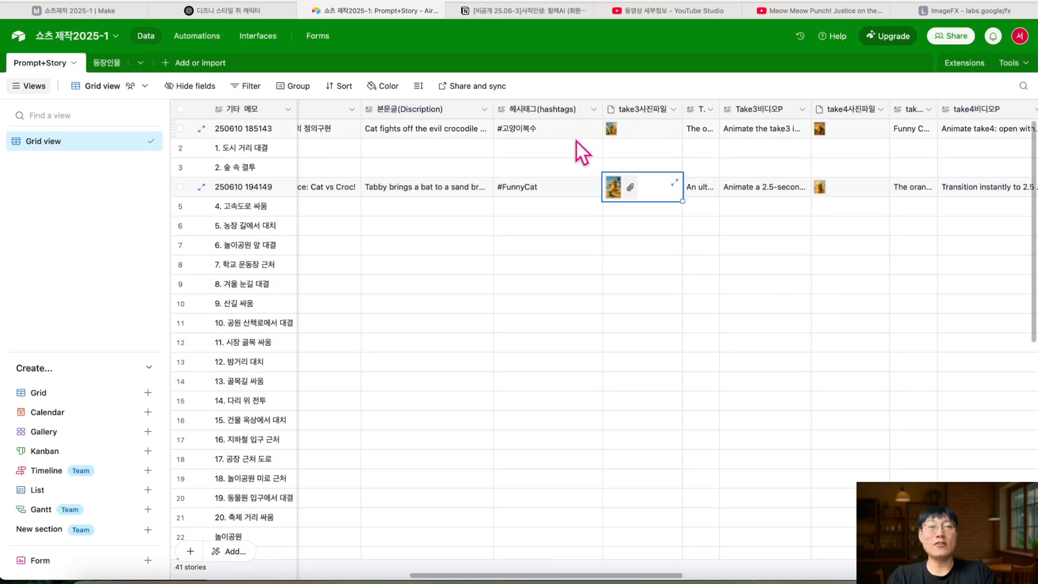
scroll(860, 249, "right", 3)
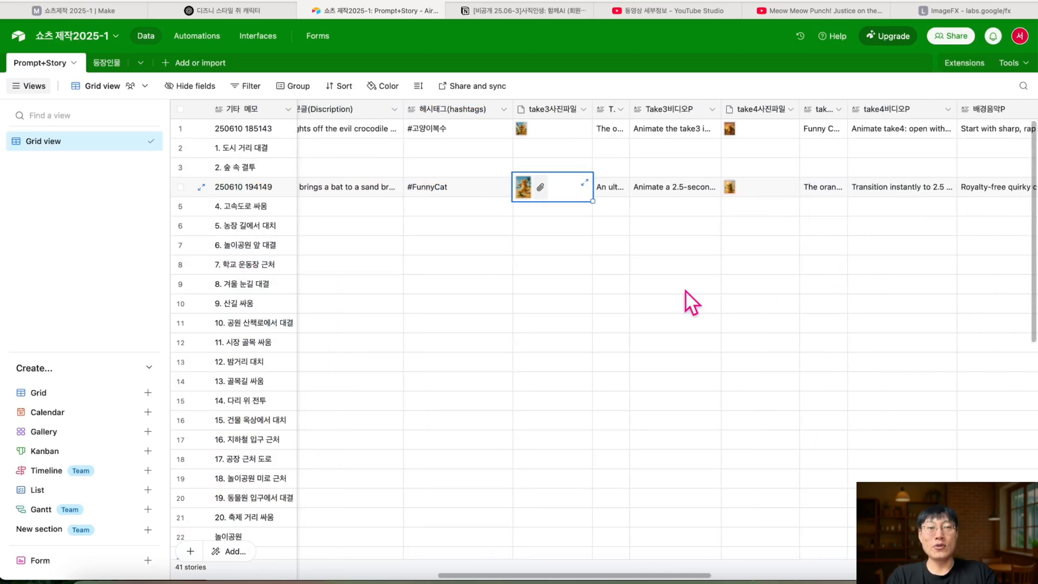
left_click(678, 192)
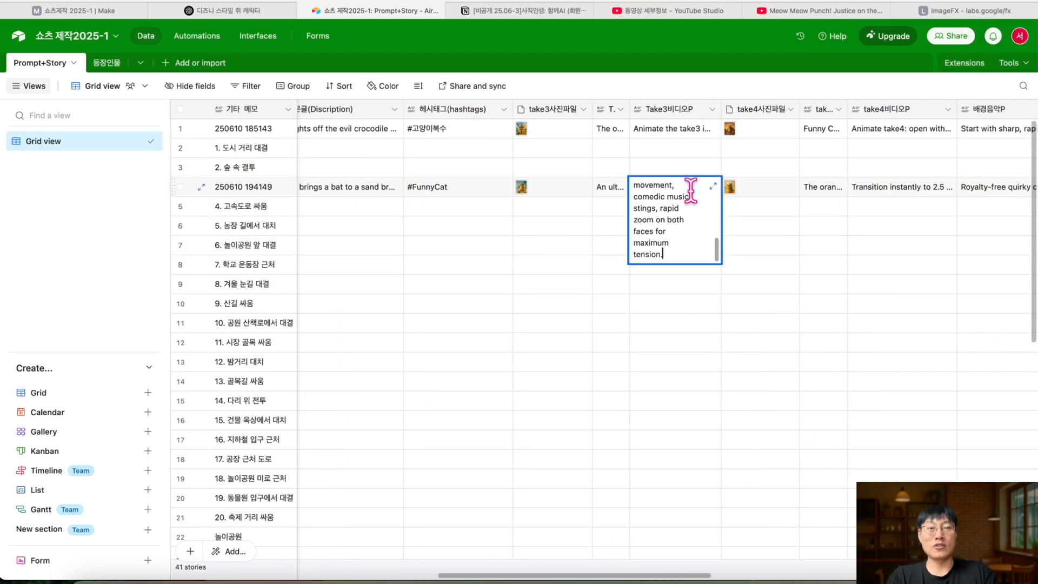
left_click(744, 249)
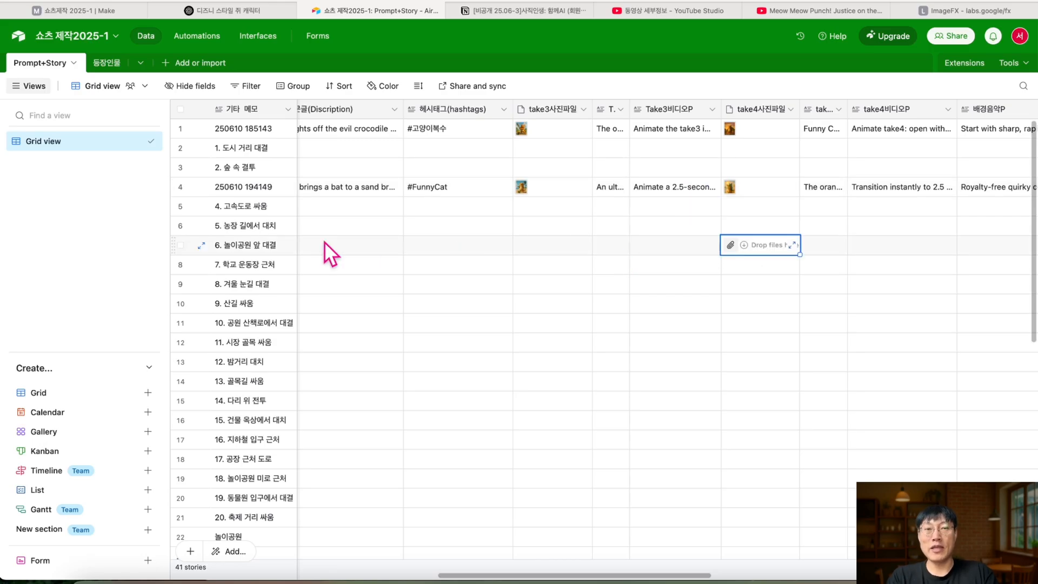
scroll(324, 241, "left", 15)
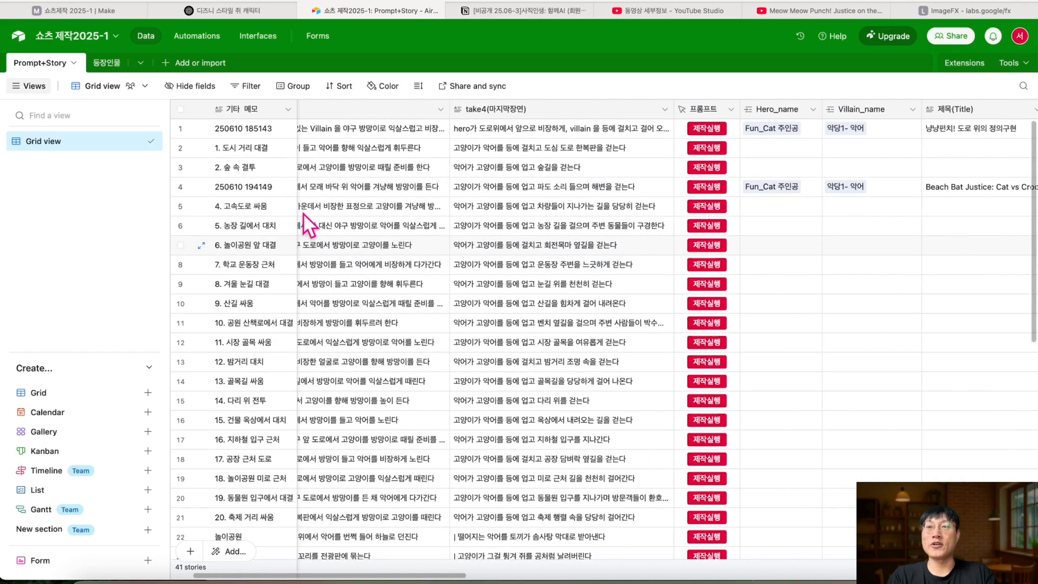
Switch to the 쇼츠제작 2025-1 scenario in Make, view its module chain, and return to the story table in Airtable.
key("super+1")
left_click(381, 10)
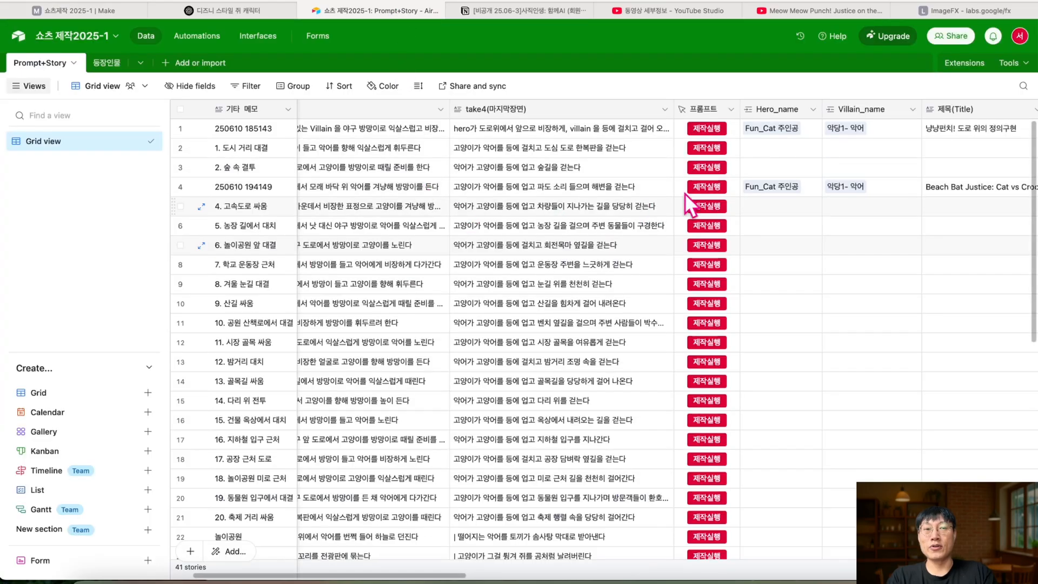
left_click(100, 10)
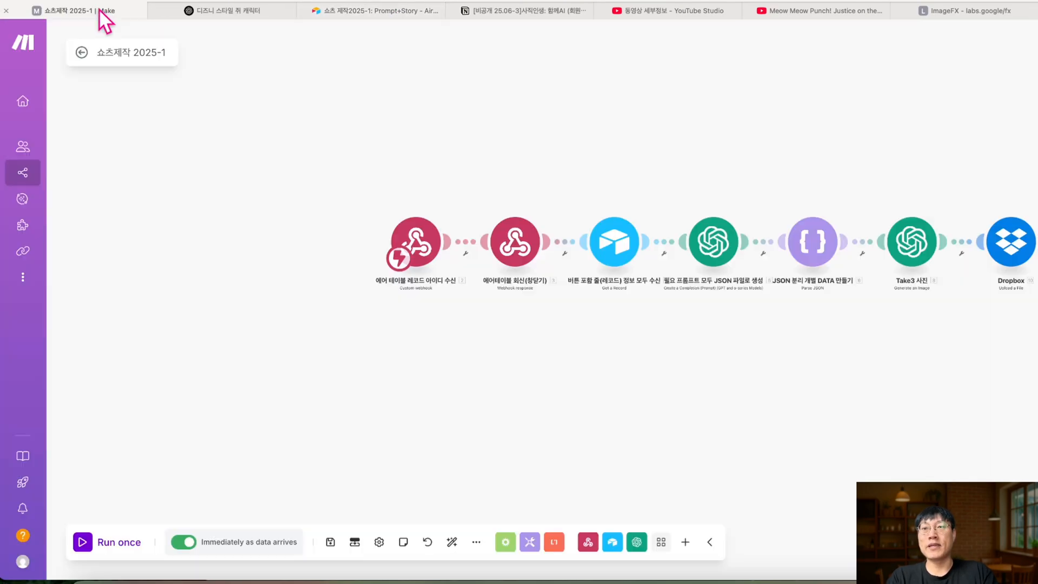
scroll(291, 173, "up", 3)
scroll(277, 176, "right", 3)
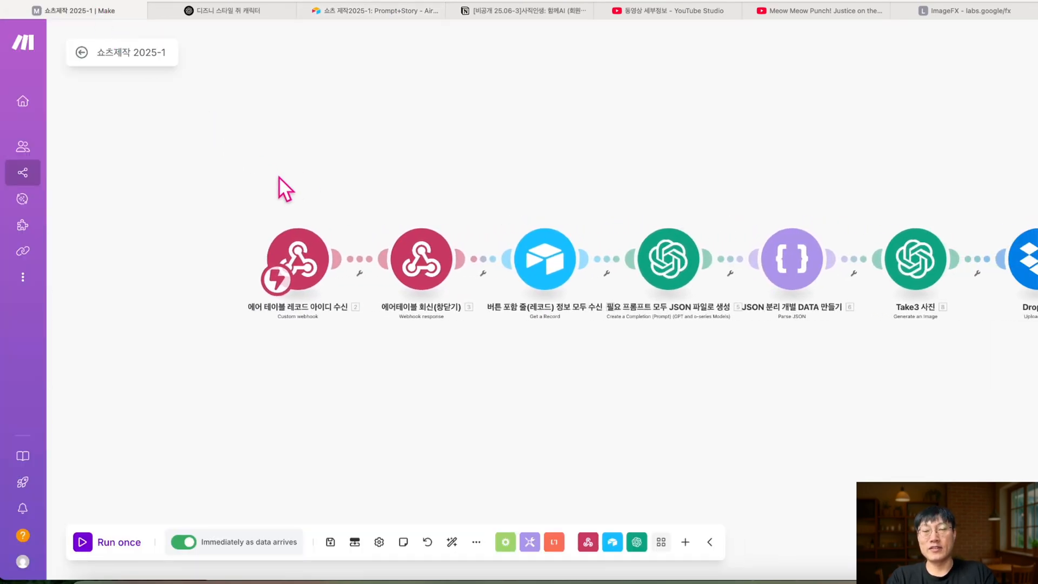
scroll(277, 176, "up", 2)
left_click(360, 12)
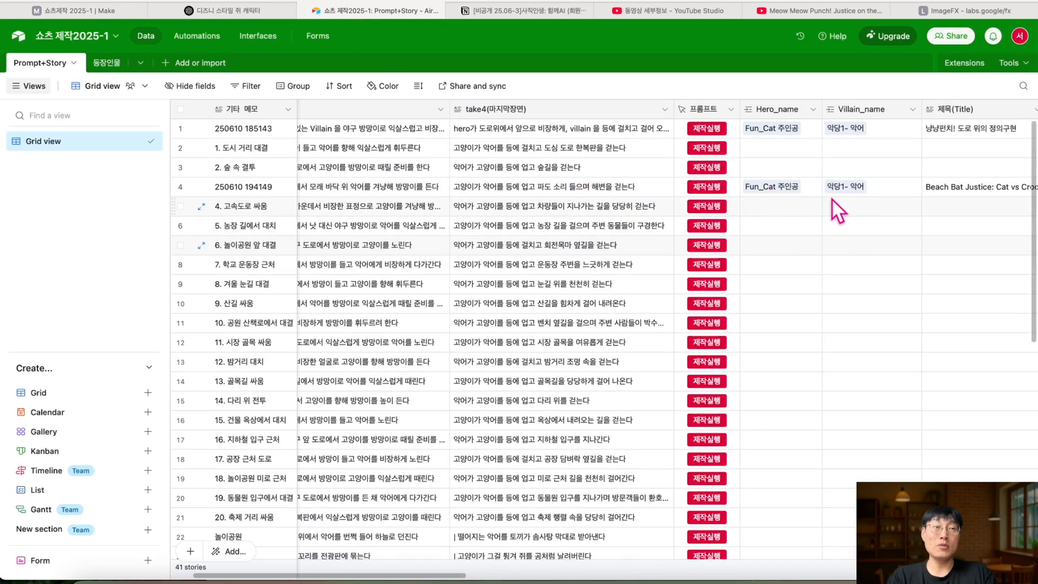
View the custom webhook module's settings in Make and return to Airtable.
left_click(67, 11)
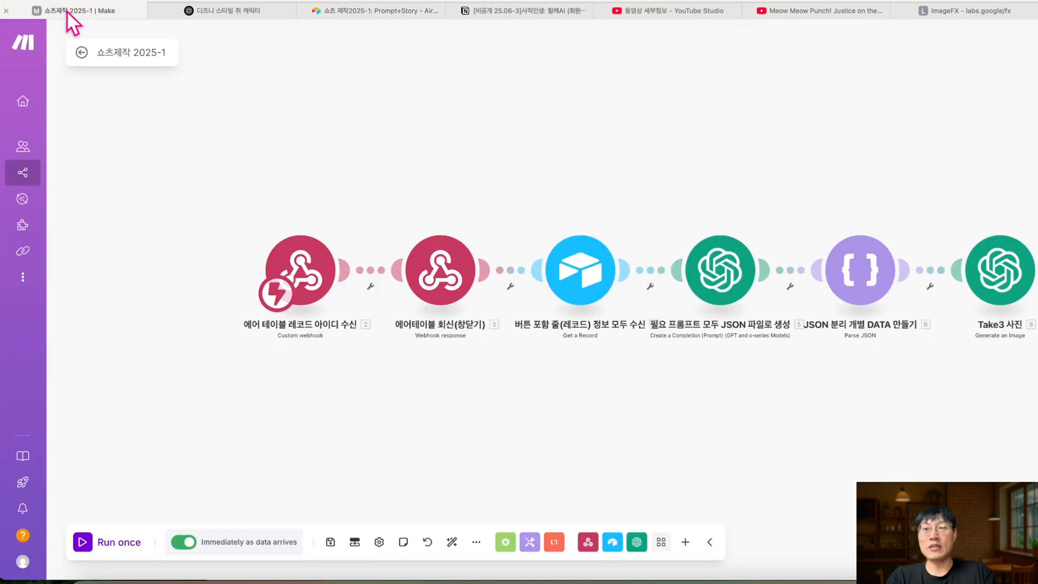
left_click(298, 306)
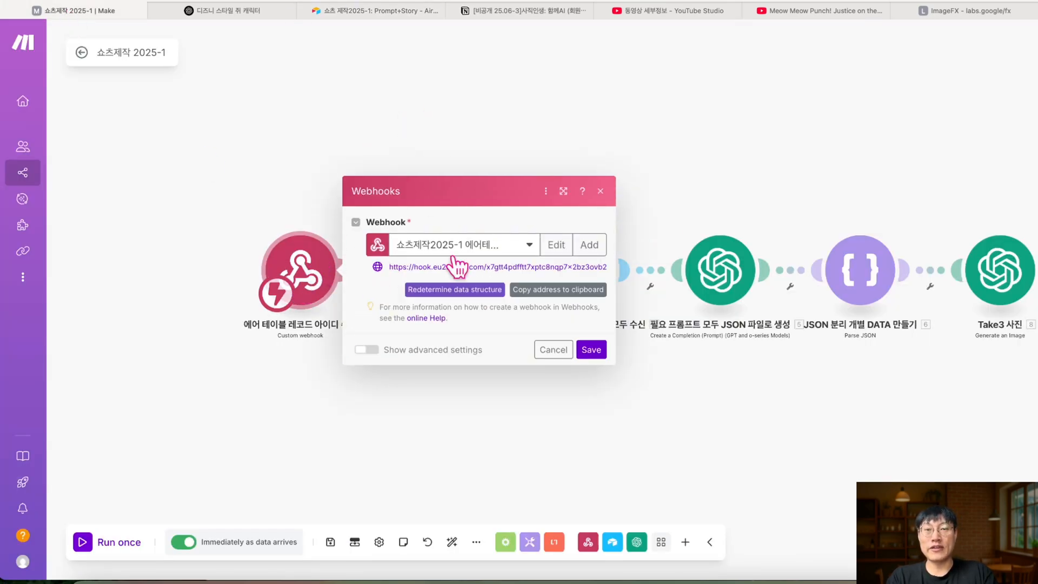
left_click(383, 13)
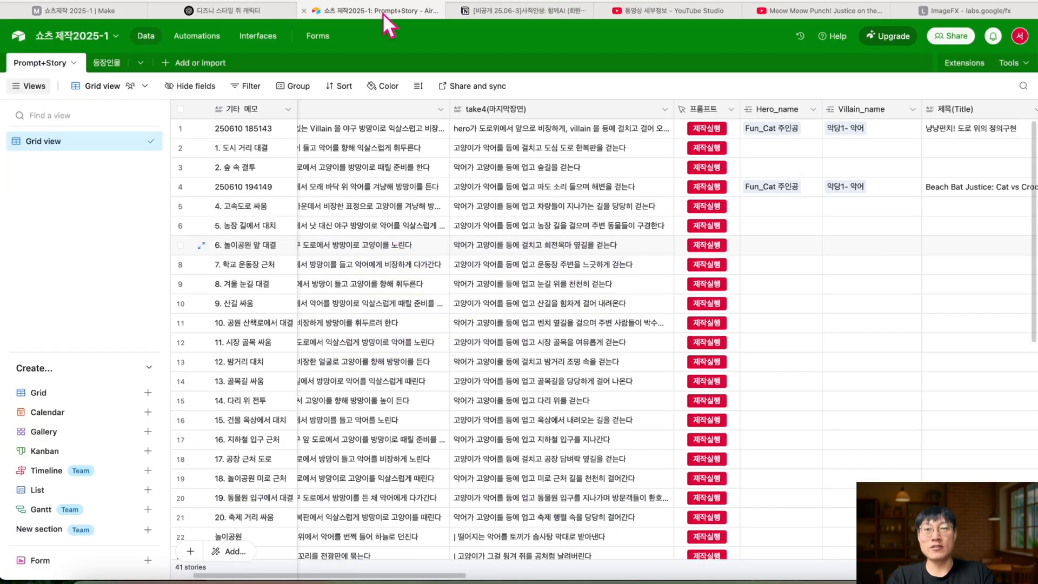
Open the 프롬프트 button field for editing and select the webhook address within its URL formula.
right_click(719, 106)
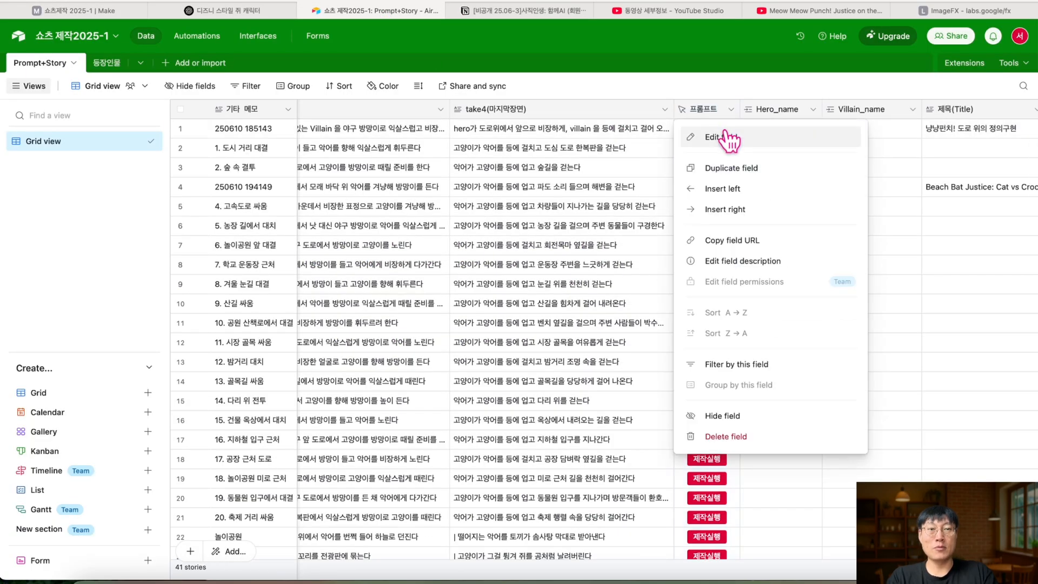
left_click(730, 139)
left_click_drag(634, 323, 501, 310)
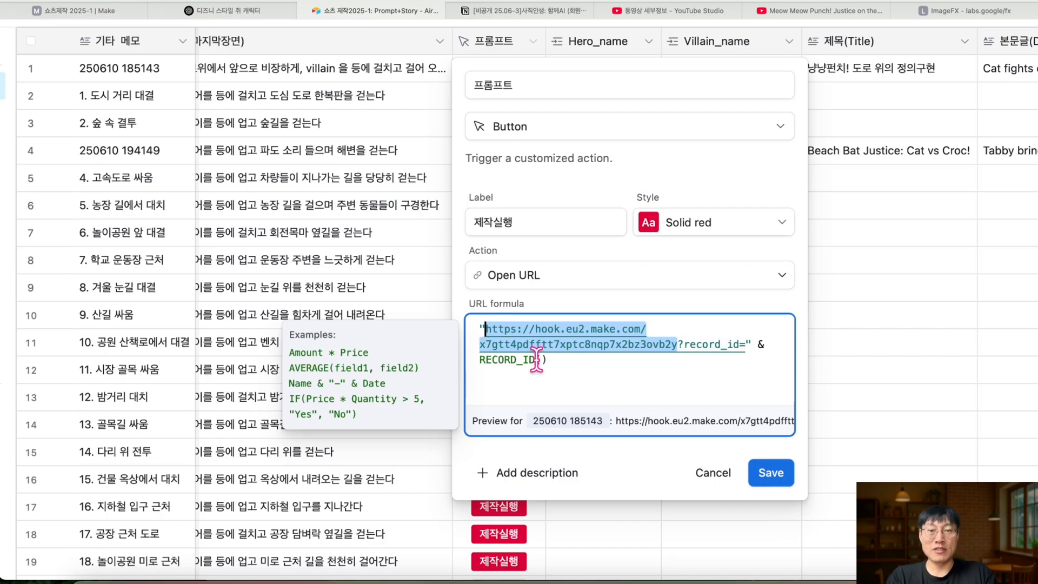
Switch to Make, copy the custom webhook's address, and close the module's settings.
left_click(74, 10)
scroll(287, 272, "up", 5)
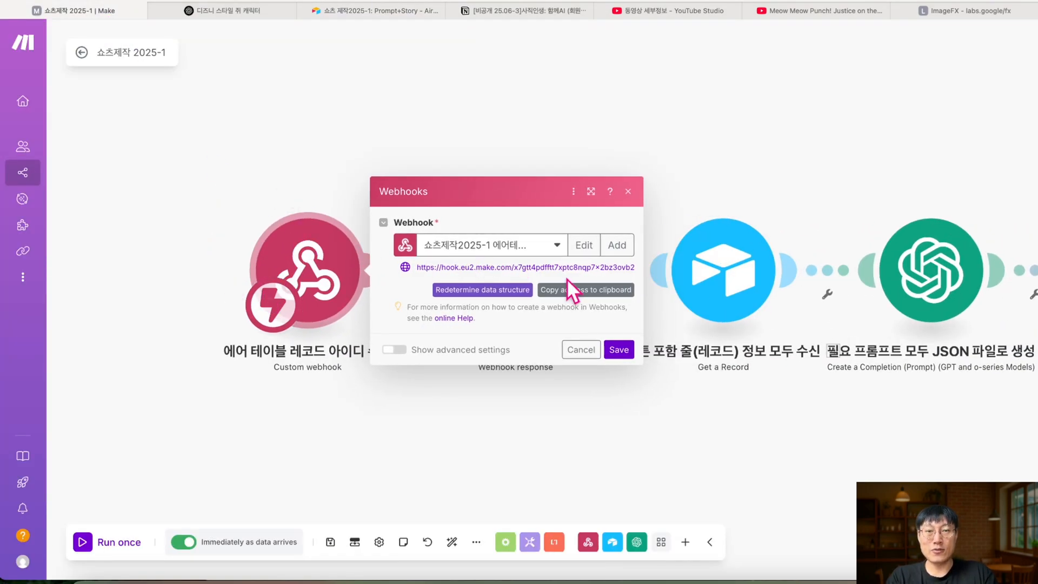
left_click(573, 292)
left_click(628, 191)
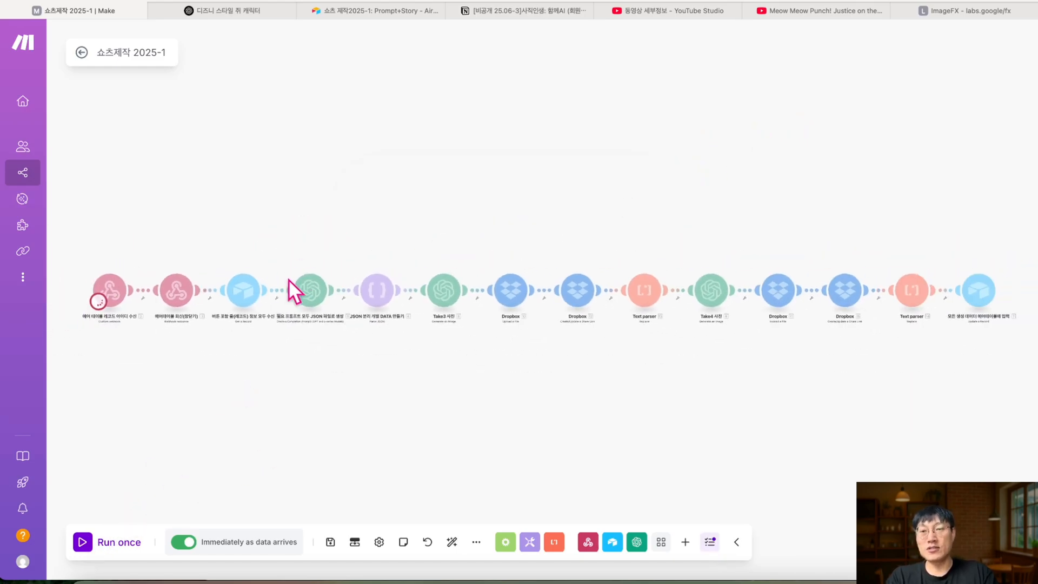
Run the scenario once and examine its custom webhook and webhook response modules.
scroll(273, 298, "up", 1)
scroll(273, 297, "left", 2)
scroll(273, 297, "up", 5)
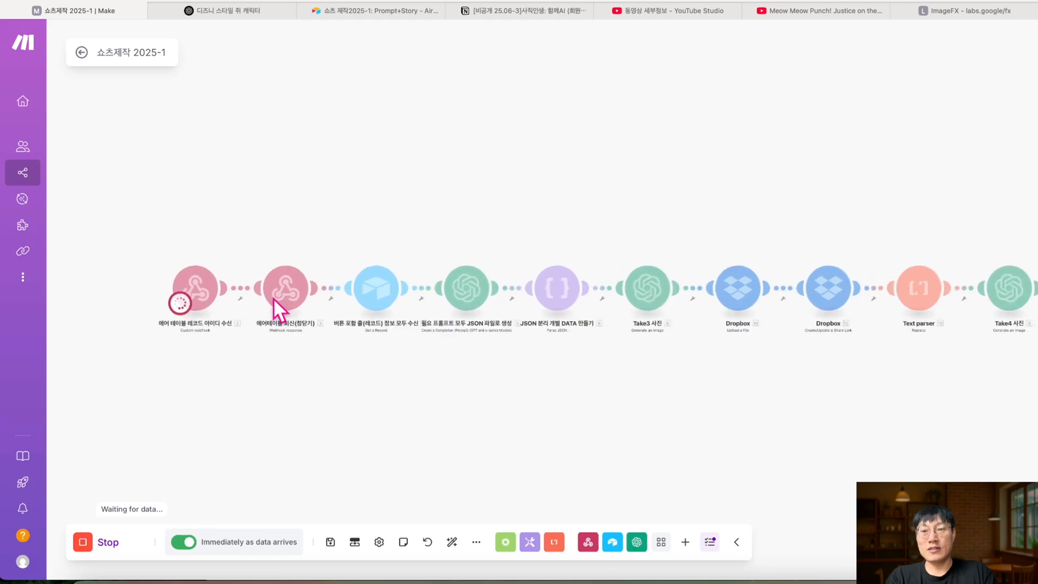
scroll(273, 297, "up", 4)
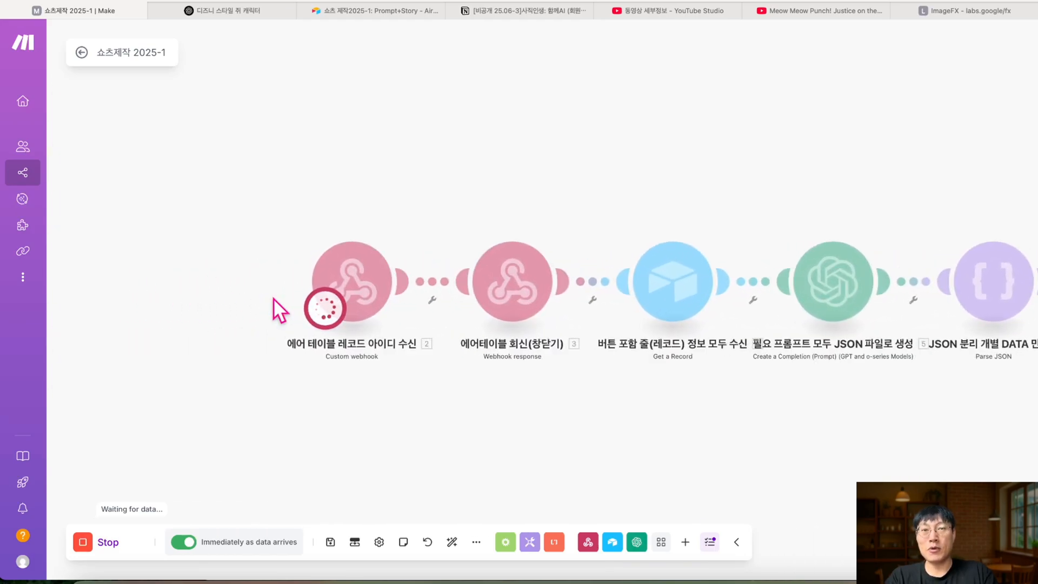
scroll(273, 297, "up", 1)
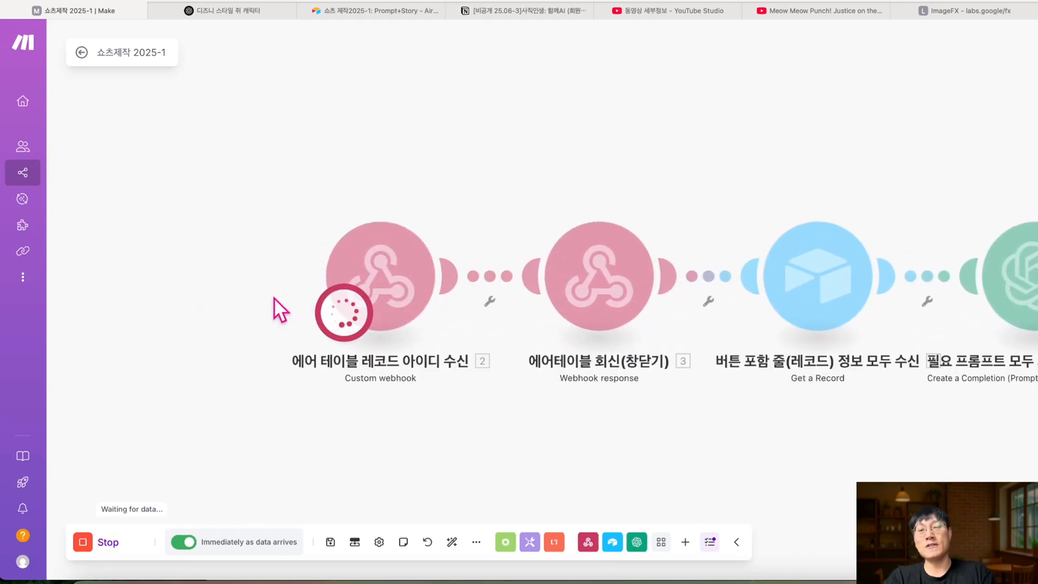
Cancel the 프롬프트 field edit in Airtable, view its 제작실행 buttons, and return to the scenario in Make.
left_click(375, 11)
left_click(724, 475)
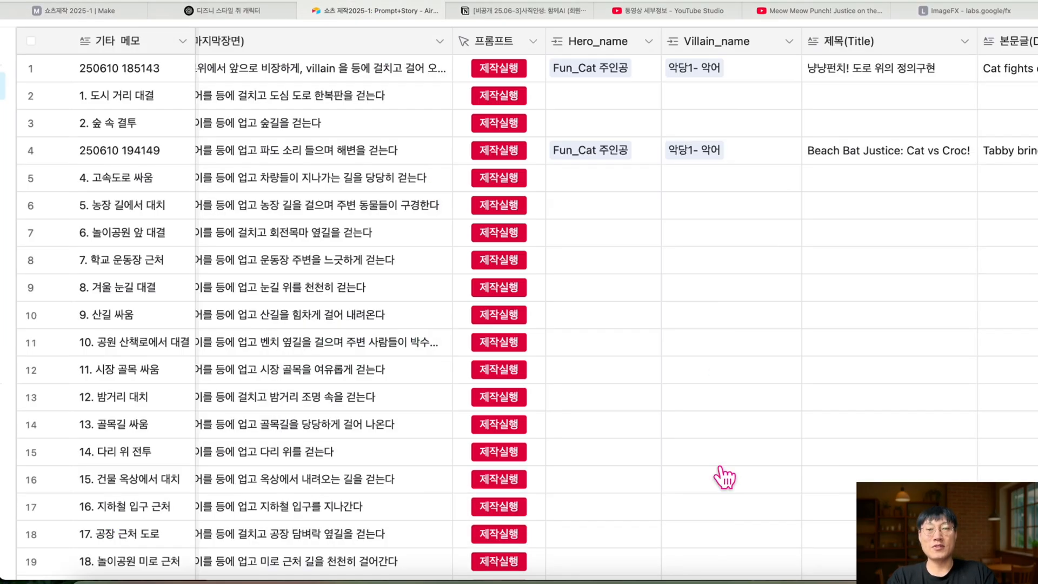
scroll(616, 298, "left", 5)
left_click(94, 11)
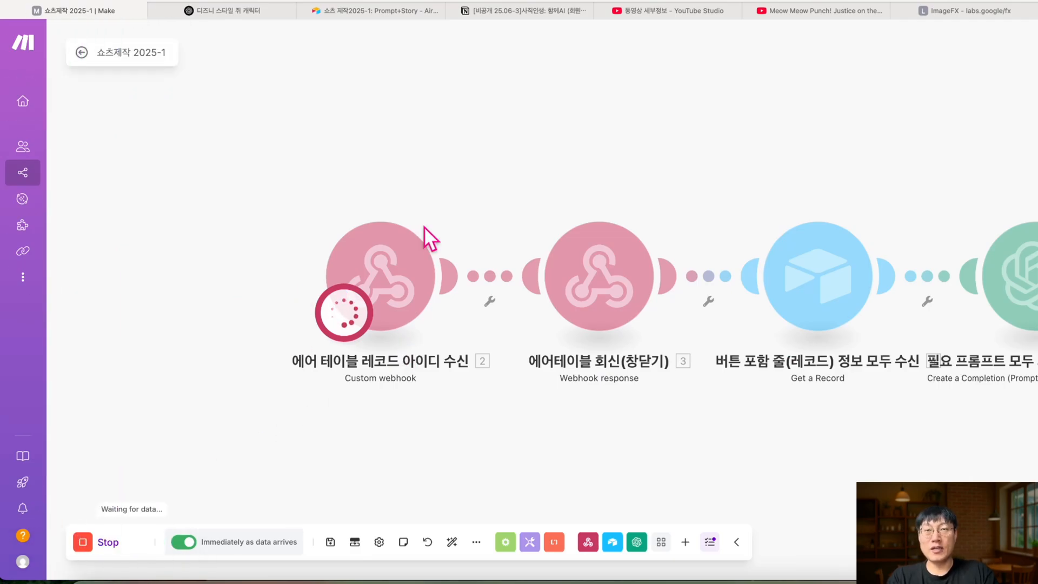
left_click(394, 11)
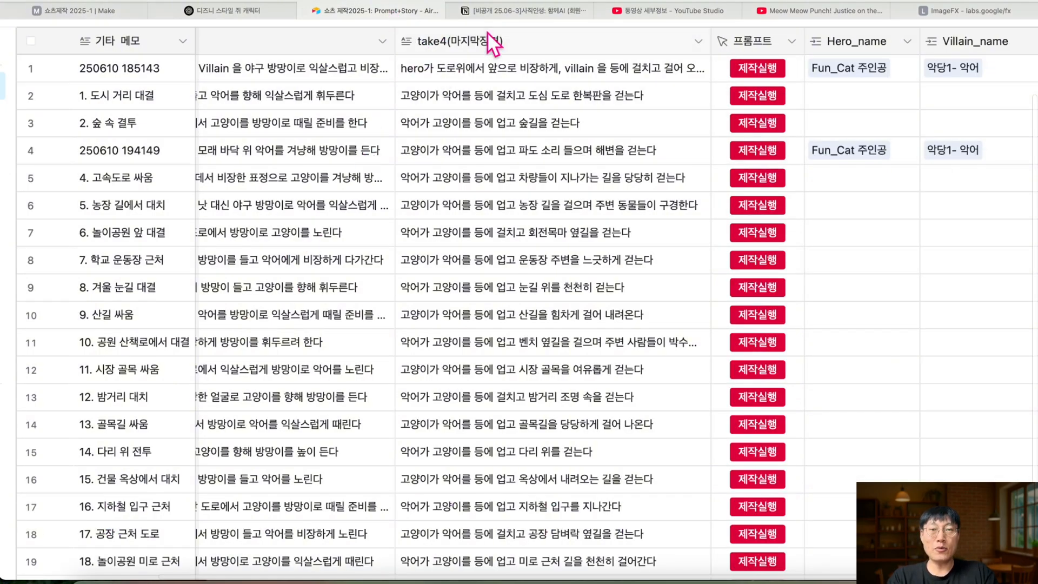
left_click(135, 11)
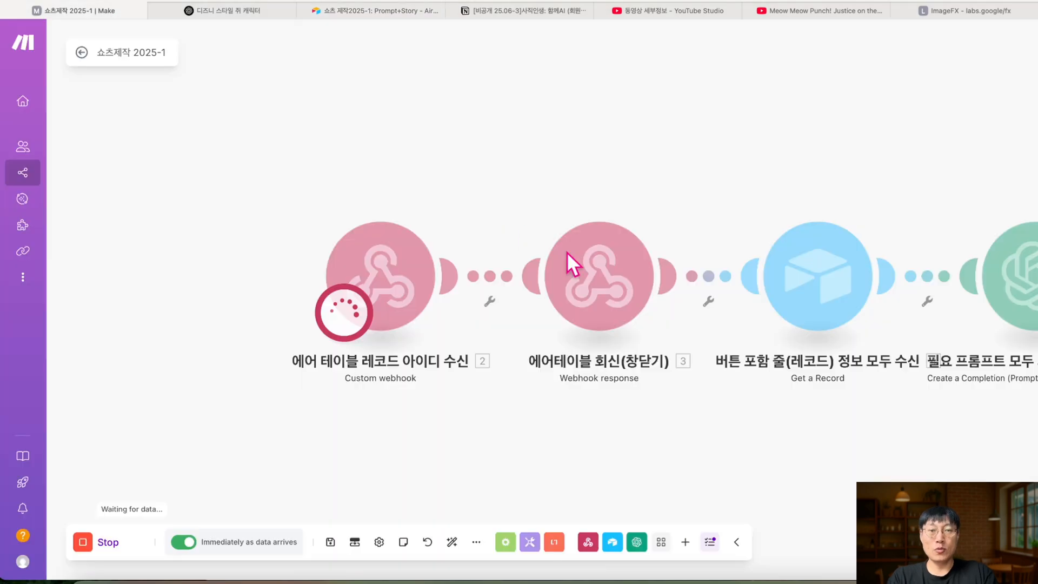
Examine the status and HTML body of the 에어테이블 회신(창닫기) webhook response module and close its settings.
left_click(617, 252)
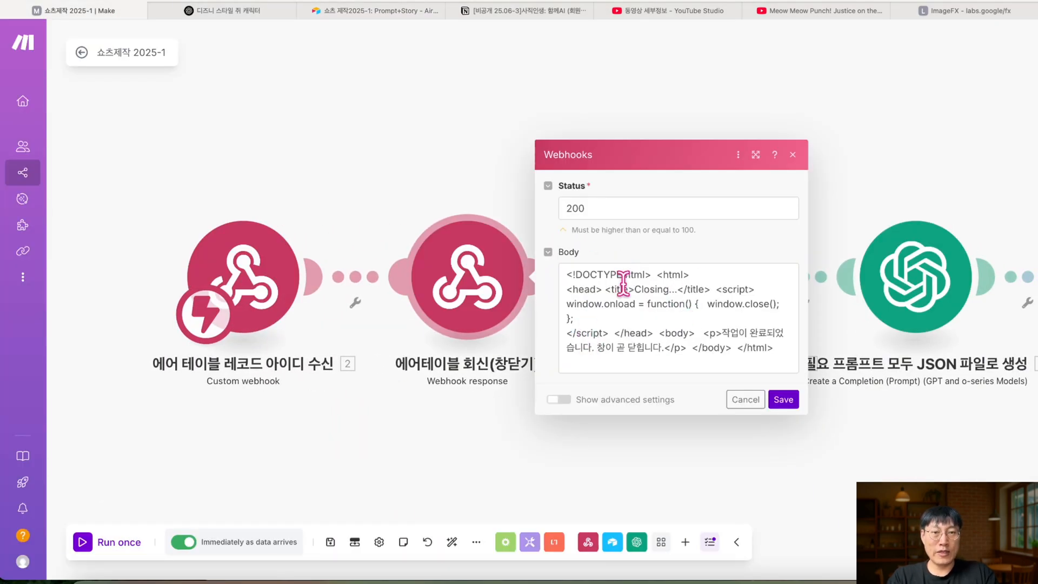
scroll(721, 334, "up", 5)
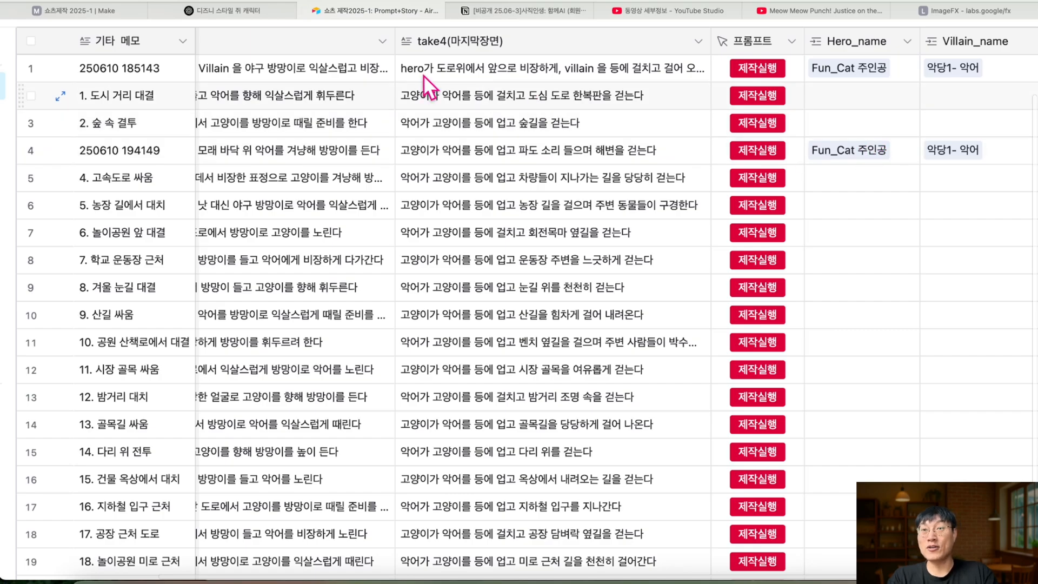
left_click(93, 12)
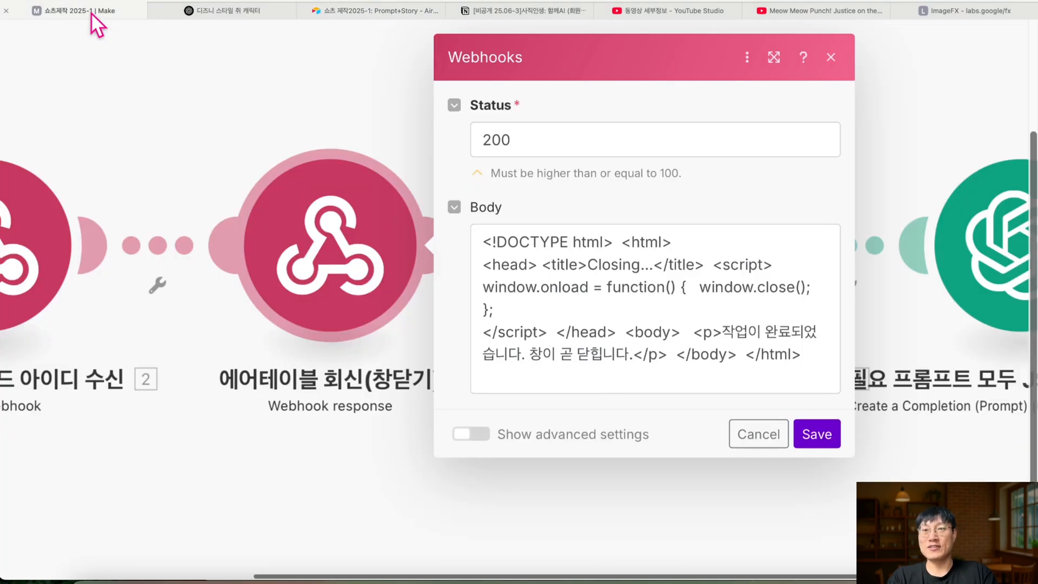
left_click(828, 67)
Unlink the webhook response module from the Airtable Get a Record module and run the scenario once.
left_click(504, 281)
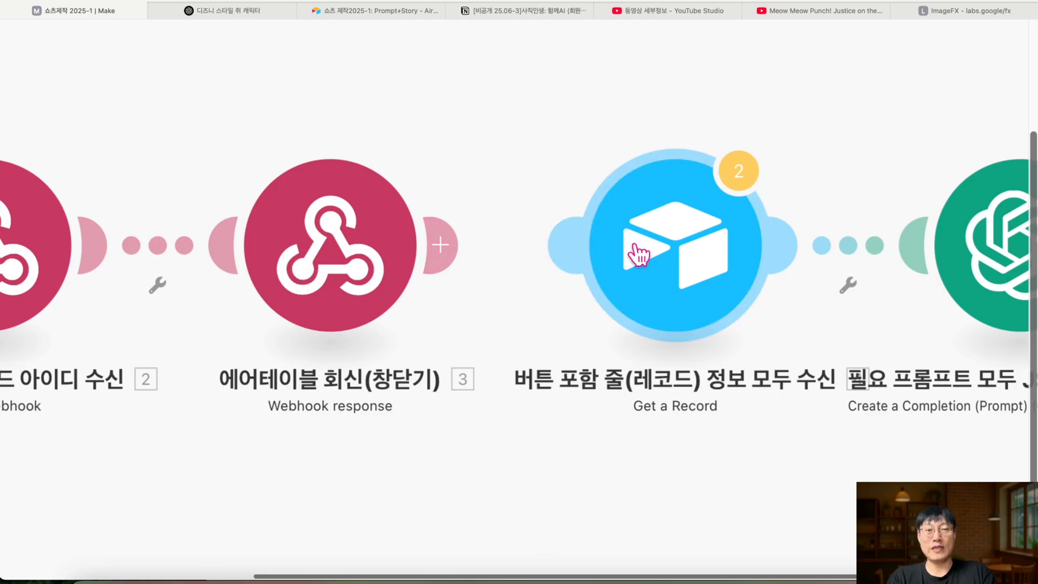
scroll(633, 248, "down", 5)
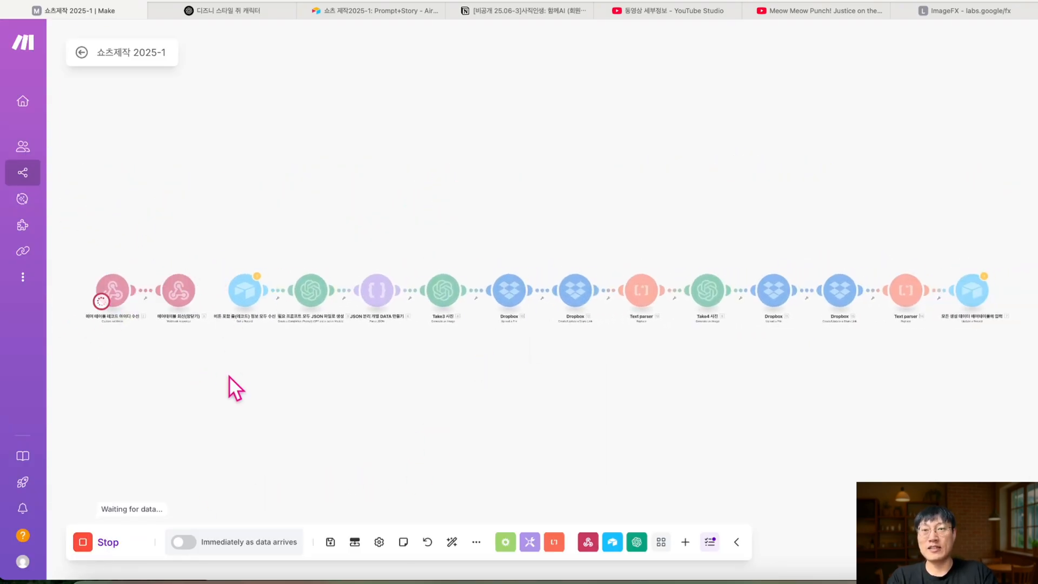
Switch to Airtable, browse the story records, and trigger 제작실행 for the 수영장 record.
left_click(360, 11)
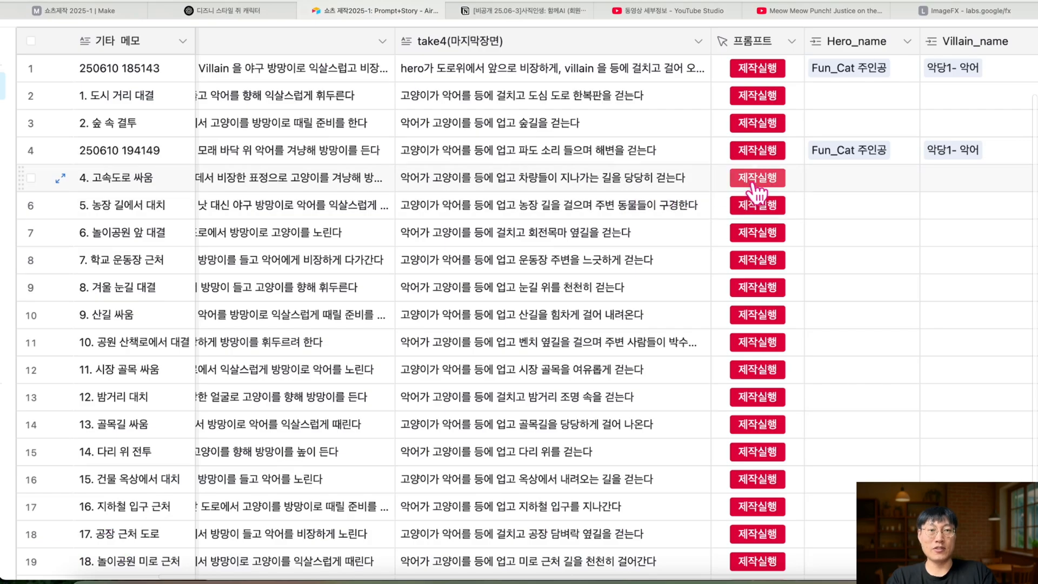
scroll(310, 378, "down", 10)
scroll(309, 377, "left", 2)
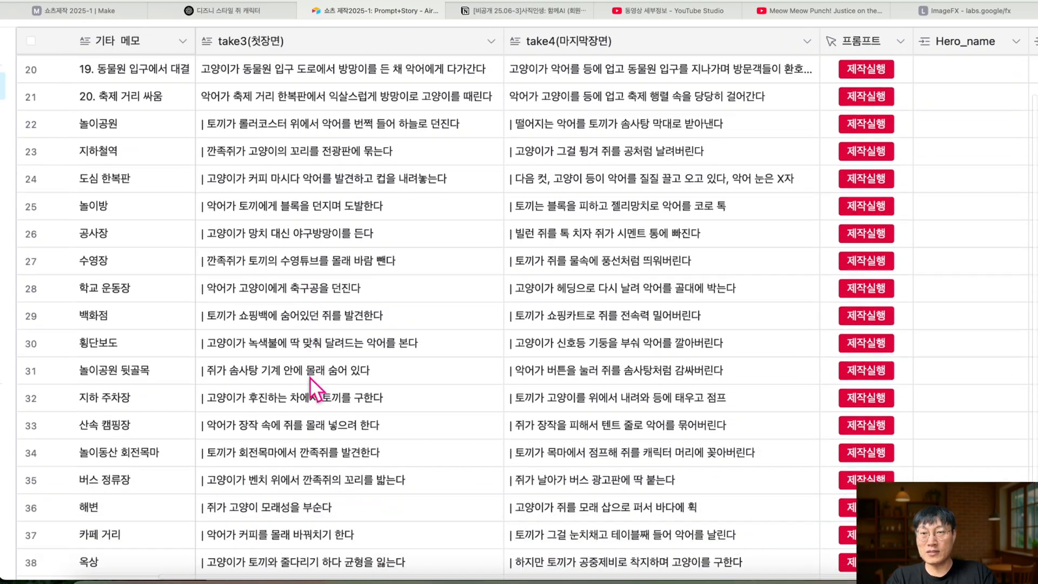
scroll(309, 377, "down", 2)
scroll(296, 371, "up", 2)
left_click(271, 285)
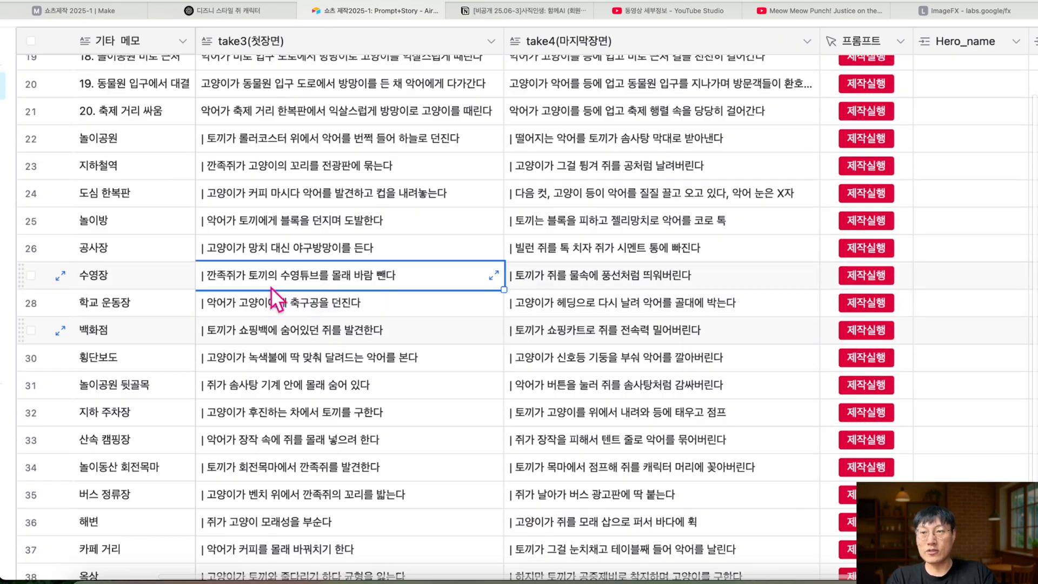
left_click(319, 246)
left_click(309, 274)
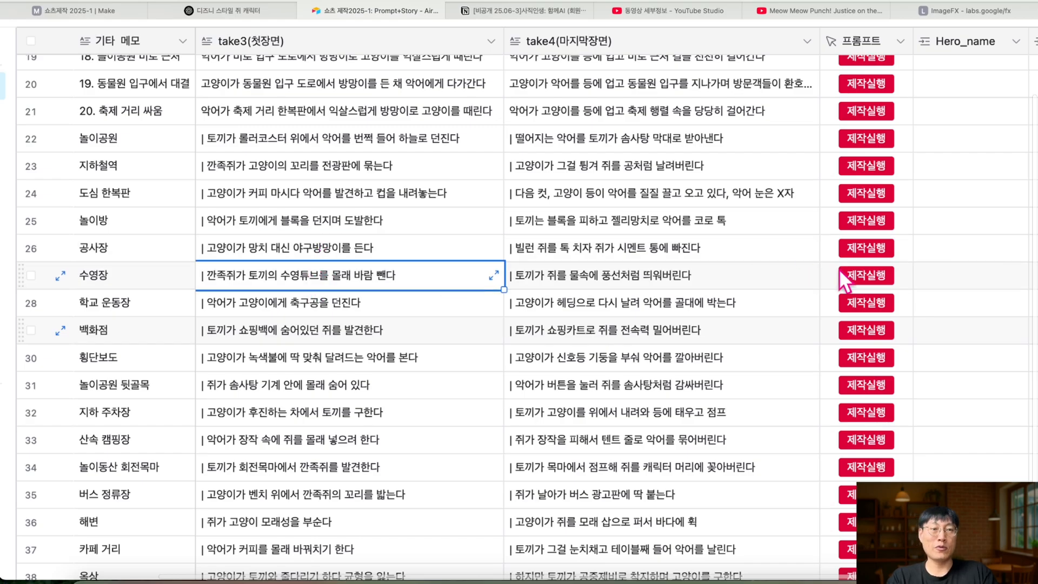
left_click(864, 279)
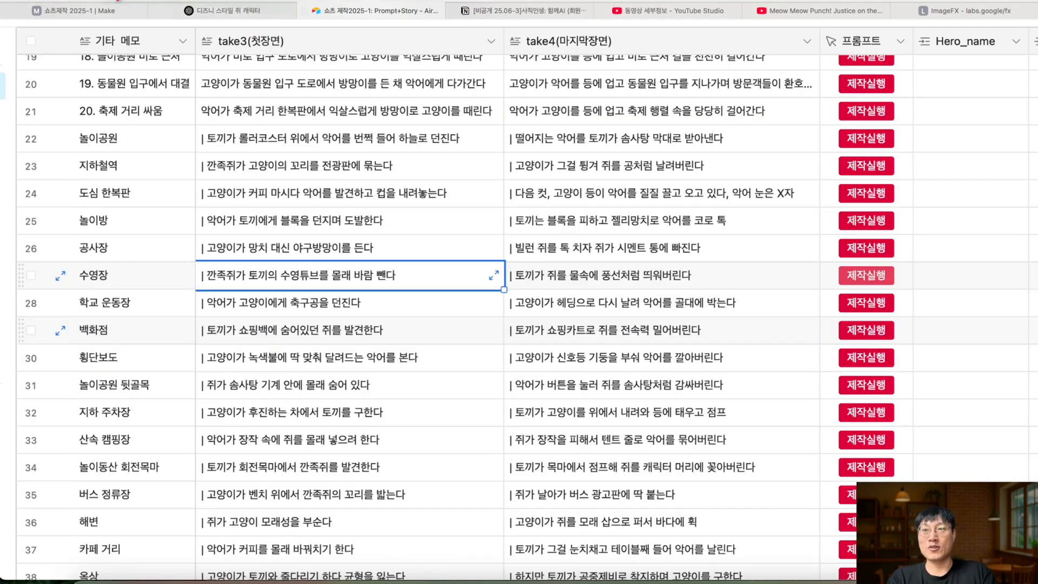
Switch to Make and inspect the custom webhook's output record ID and the webhook response's input bundle.
left_click(111, 9)
left_click(134, 270)
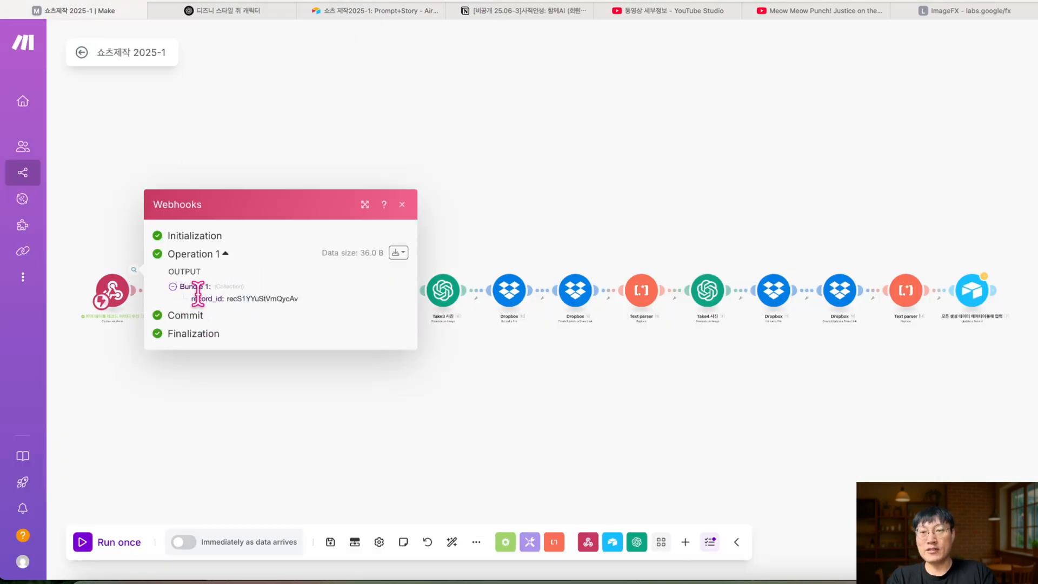
scroll(198, 292, "up", 5)
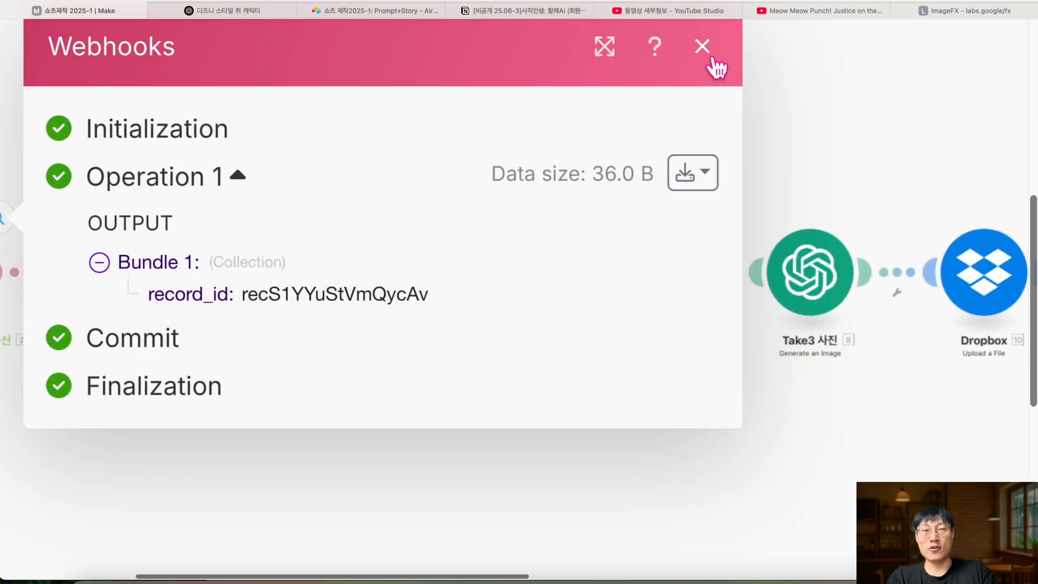
left_click(703, 46)
left_click(170, 219)
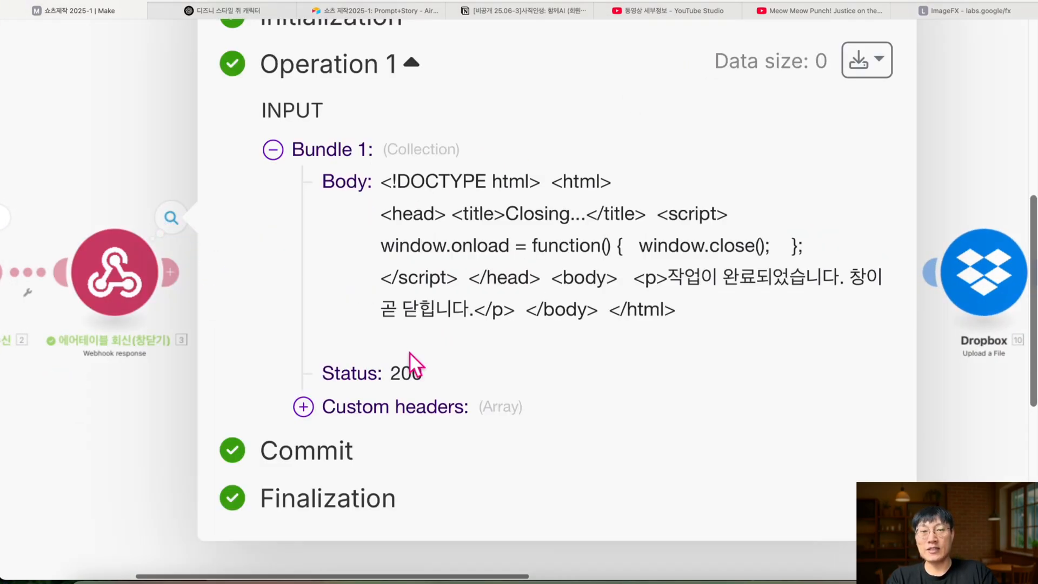
Close the webhook output, unlink the Airtable Get a Record module from the ChatGPT completion module, and run the scenario once.
scroll(662, 187, "down", 8)
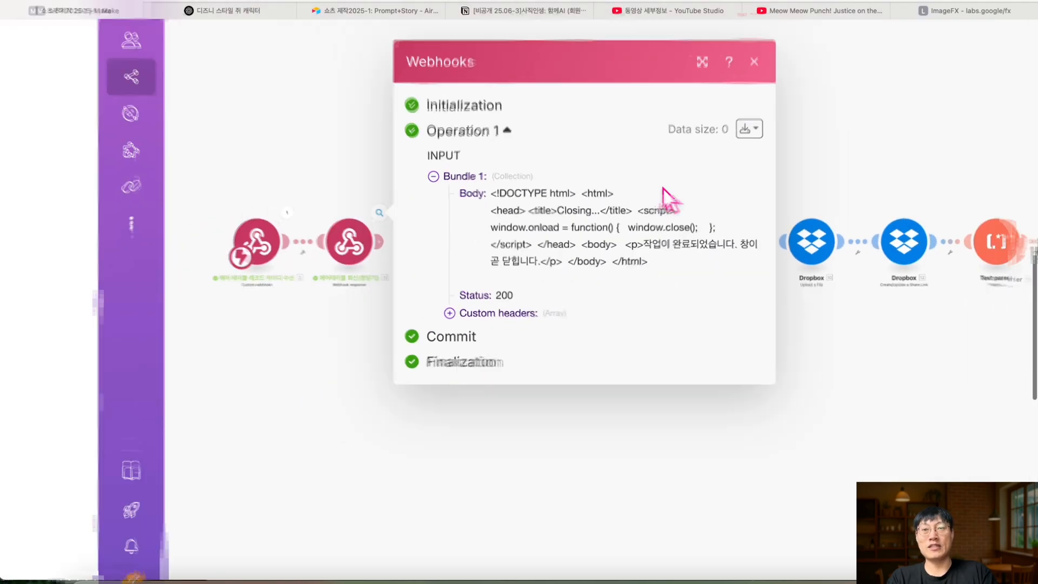
left_click(644, 63)
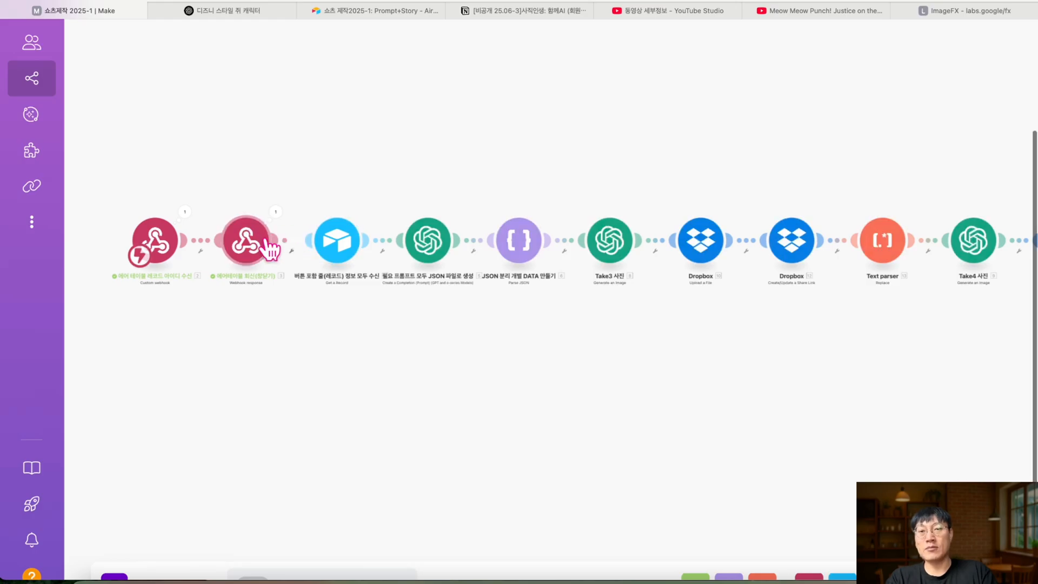
left_click(382, 243)
left_click(425, 283)
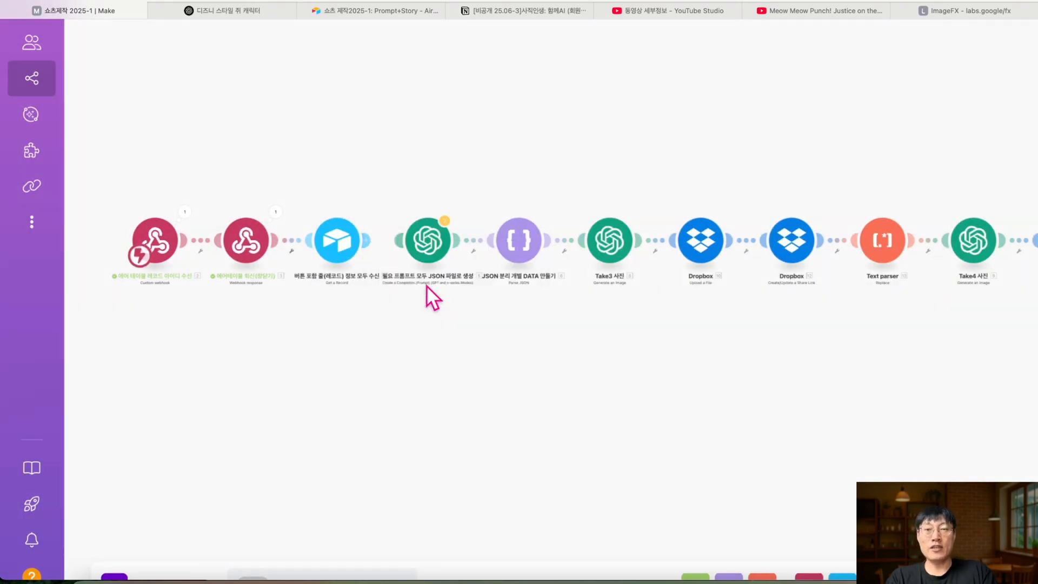
left_click(114, 578)
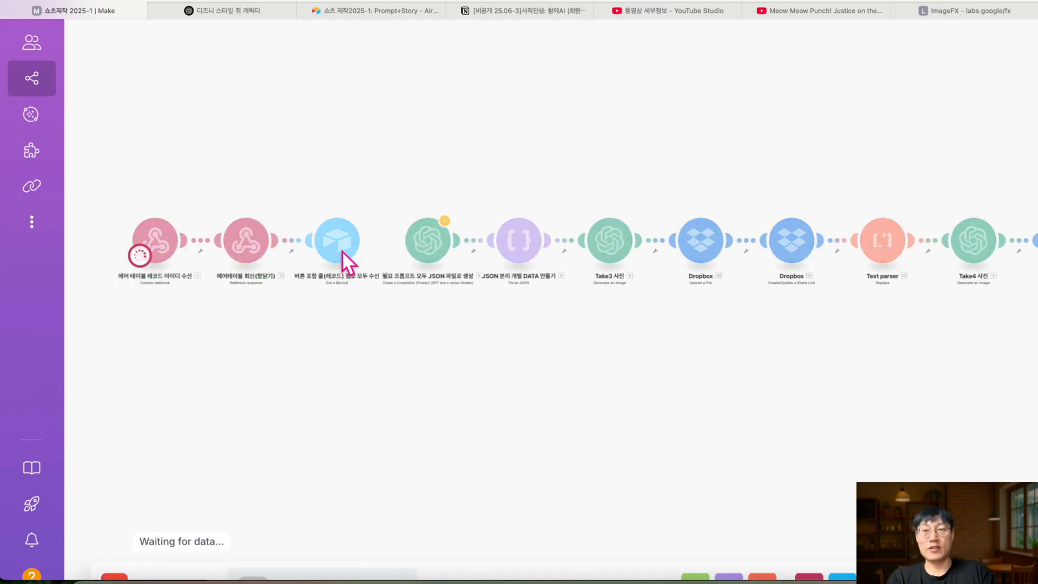
Switch to Airtable and trigger 제작실행 for the 수영장 record while the scenario waits for data.
scroll(378, 249, "up", 5)
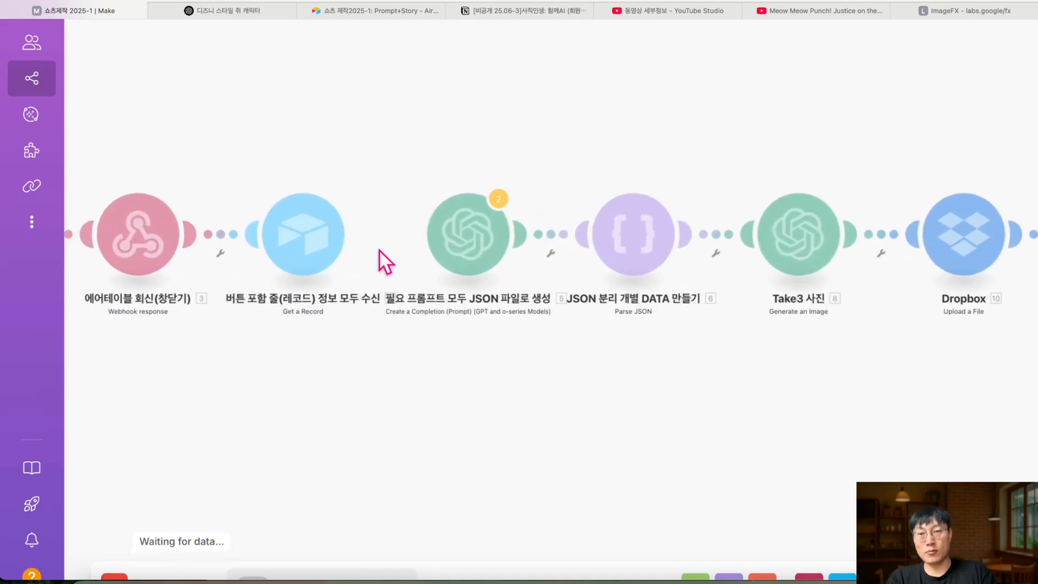
scroll(378, 249, "up", 2)
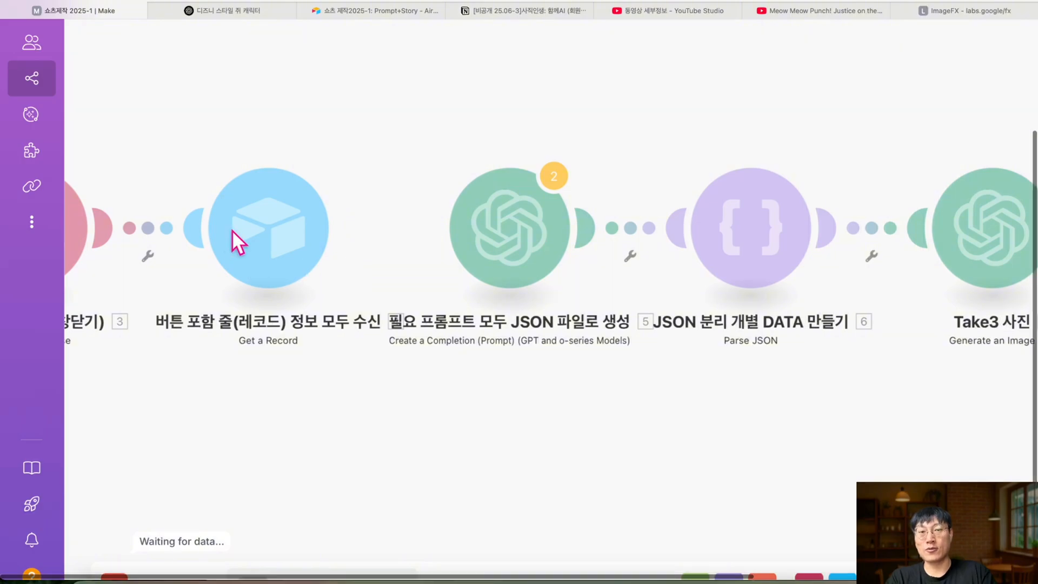
scroll(232, 229, "down", 3)
left_click_drag(97, 264, 325, 254)
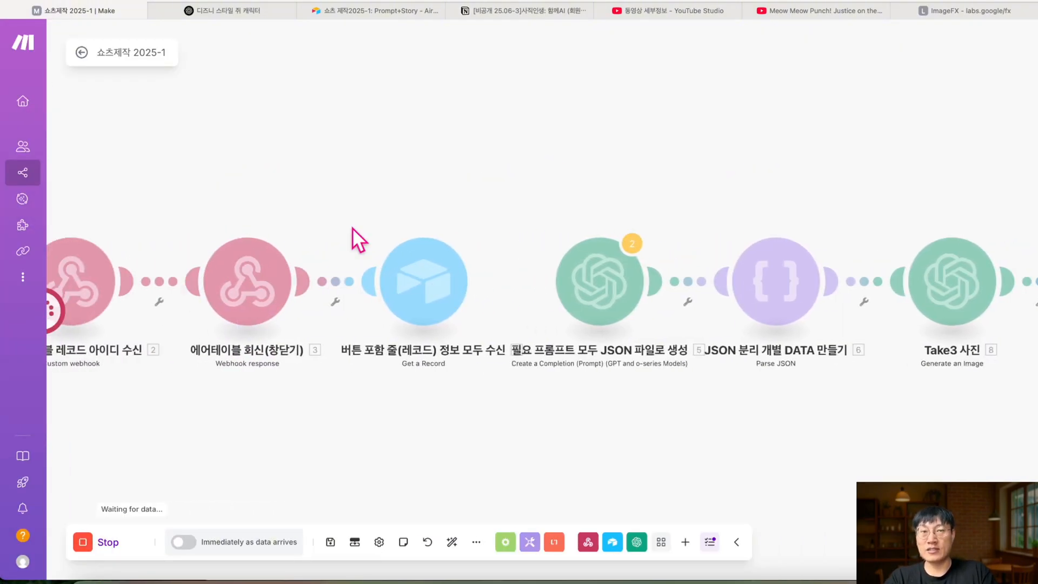
left_click(371, 14)
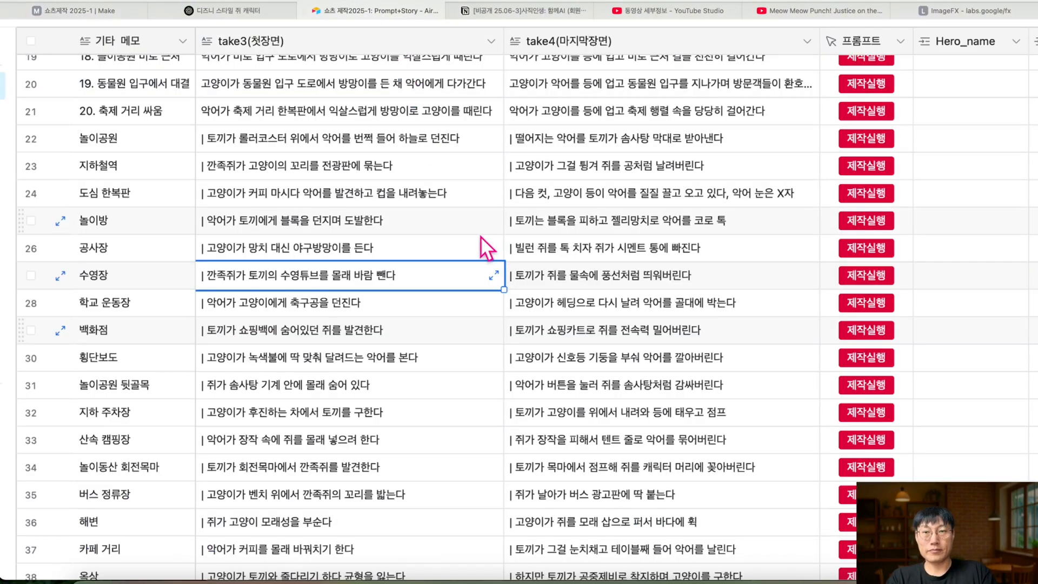
left_click(872, 277)
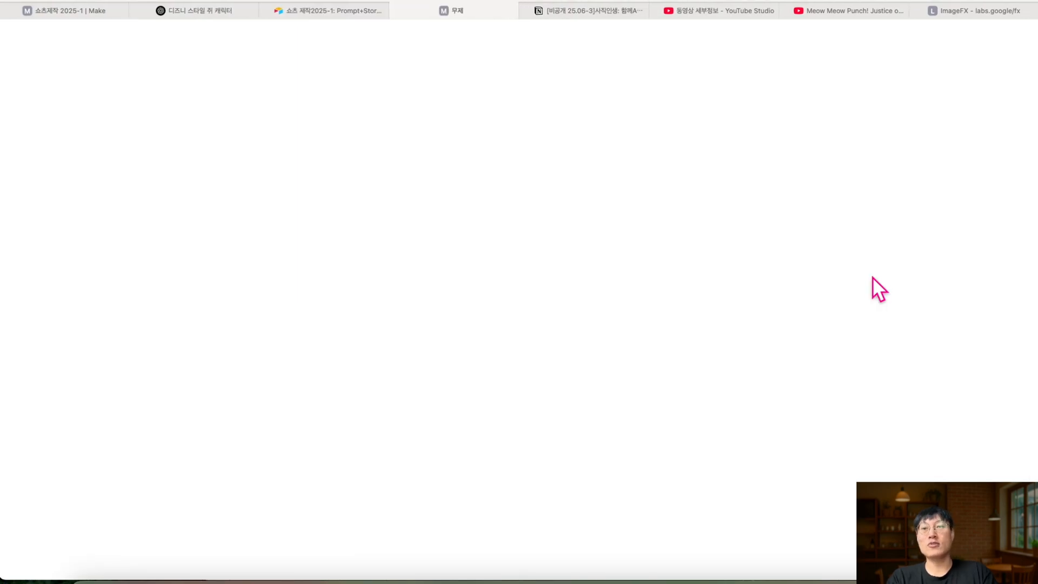
left_click(559, 274)
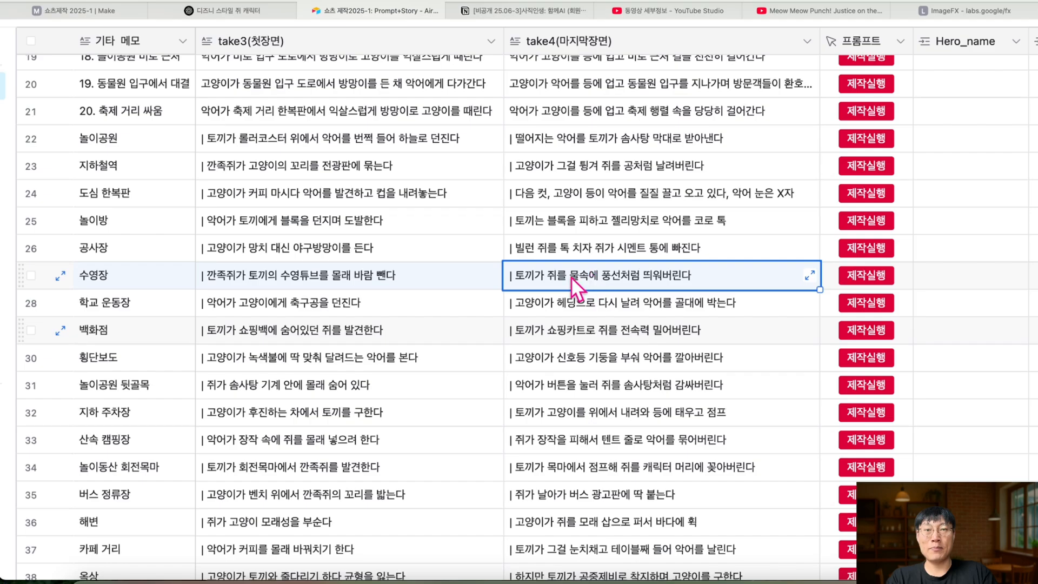
Switch to Make and inspect the Get a Record module's input and output bundles, expanding the 프롬프트 collection.
left_click(92, 17)
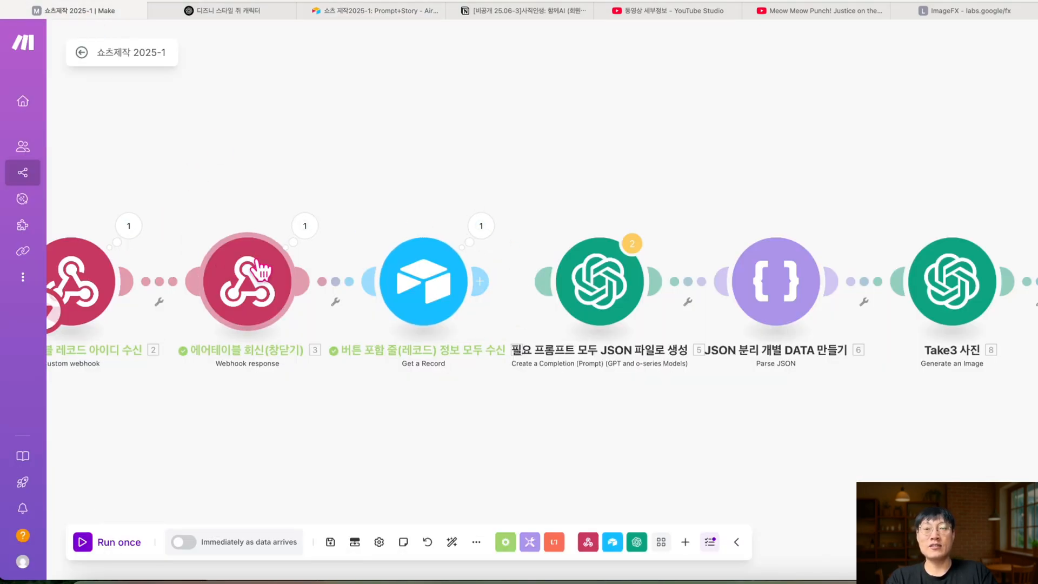
left_click(479, 227)
scroll(559, 281, "up", 5)
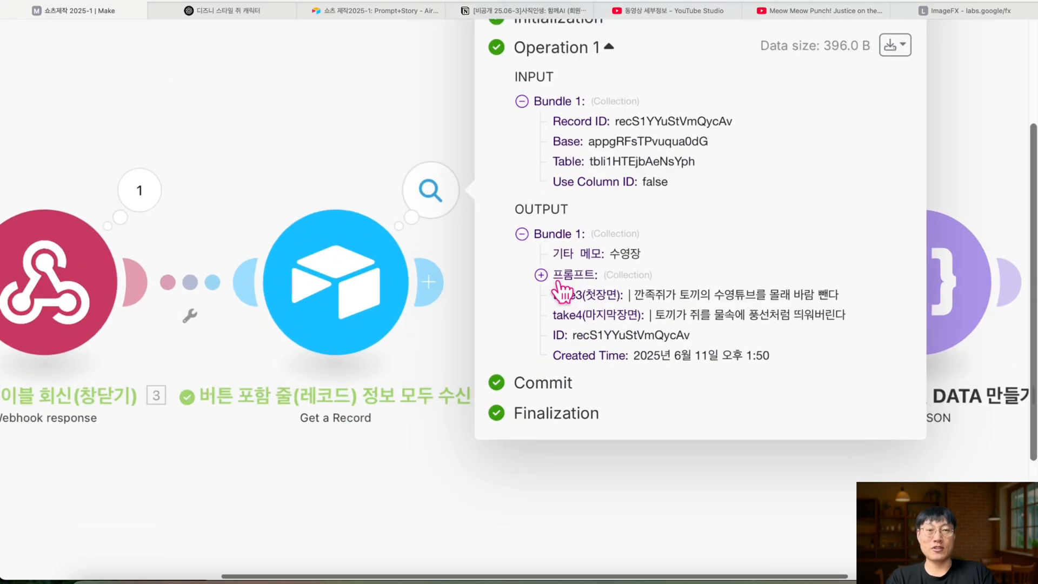
left_click(557, 276)
scroll(604, 296, "right", 3)
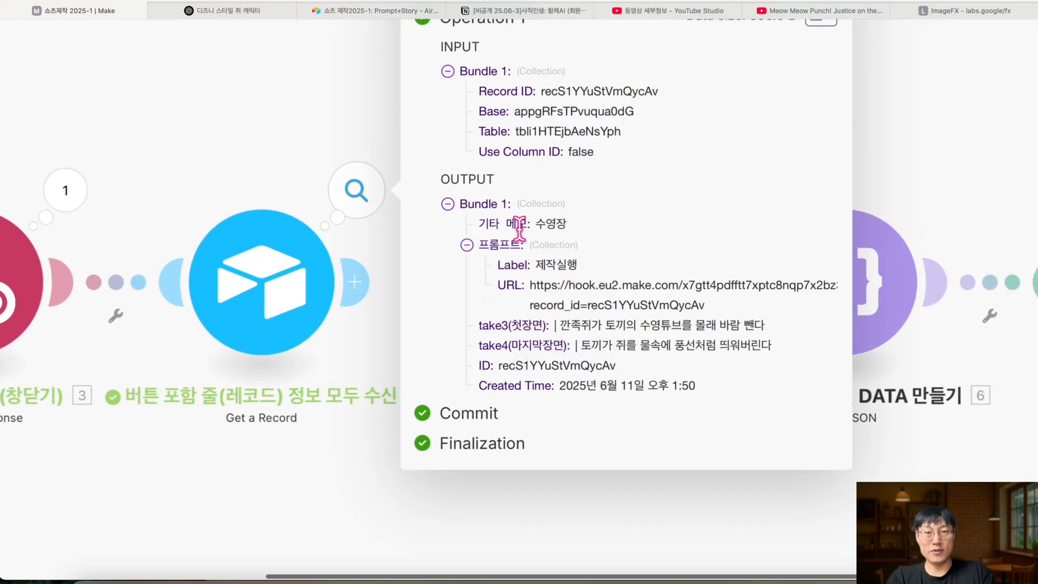
scroll(670, 220, "down", 5)
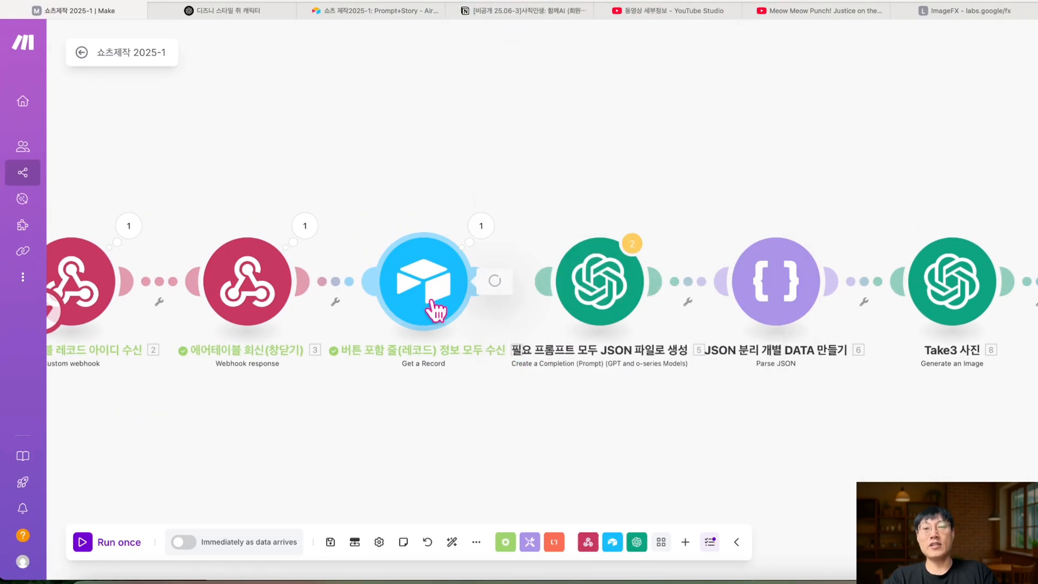
Review the connection, base, table and Record ID mapping of the Airtable Get a Record module and save its settings.
left_click(429, 304)
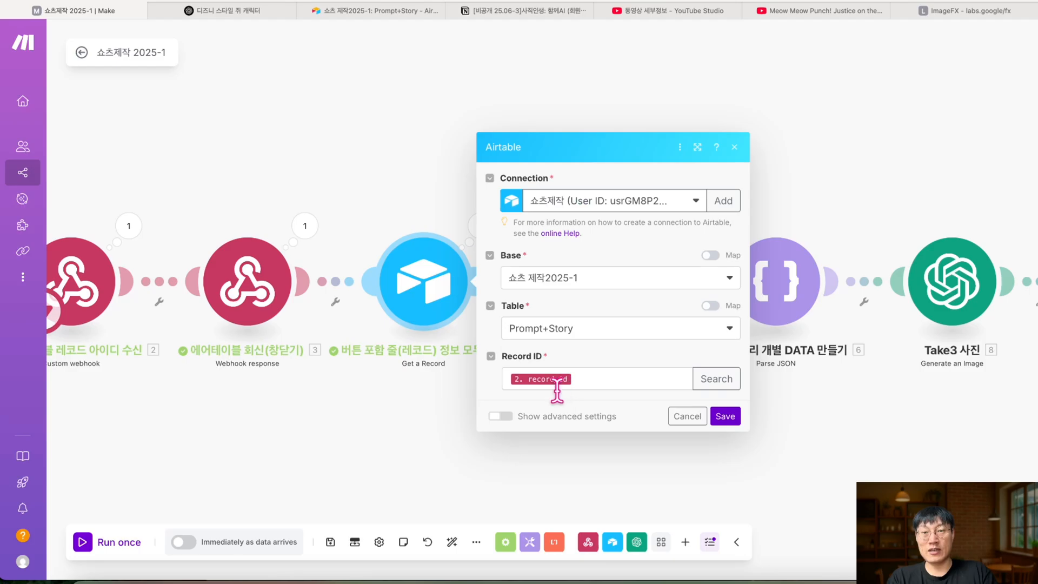
scroll(530, 397, "up", 5)
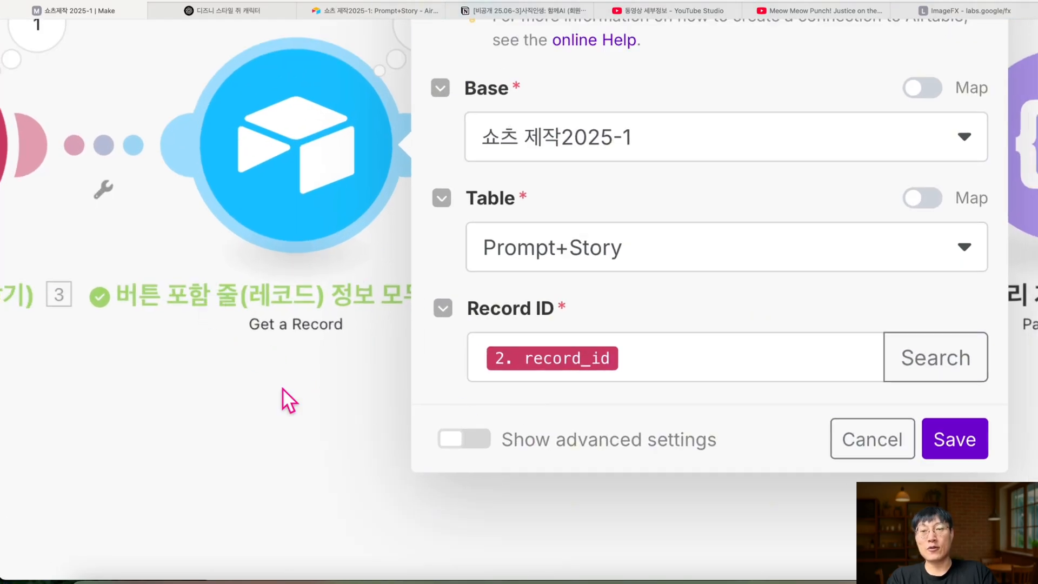
scroll(327, 353, "down", 3)
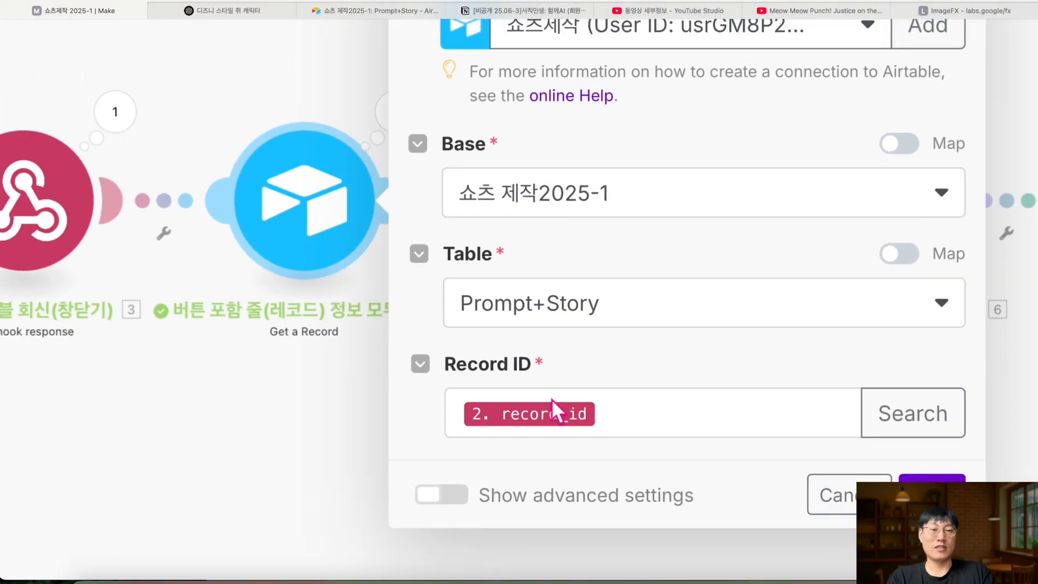
left_click(932, 495)
Reconnect the ChatGPT completion module to Airtable Get a Record and place it above the module row.
scroll(556, 323, "down", 5)
left_click_drag(556, 323, 561, 238)
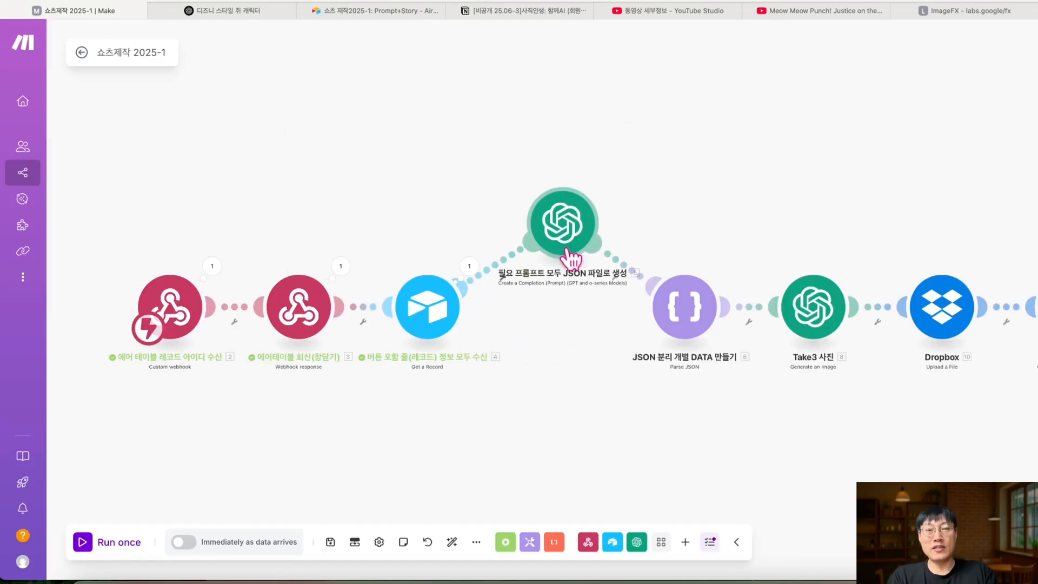
scroll(681, 200, "right", 5)
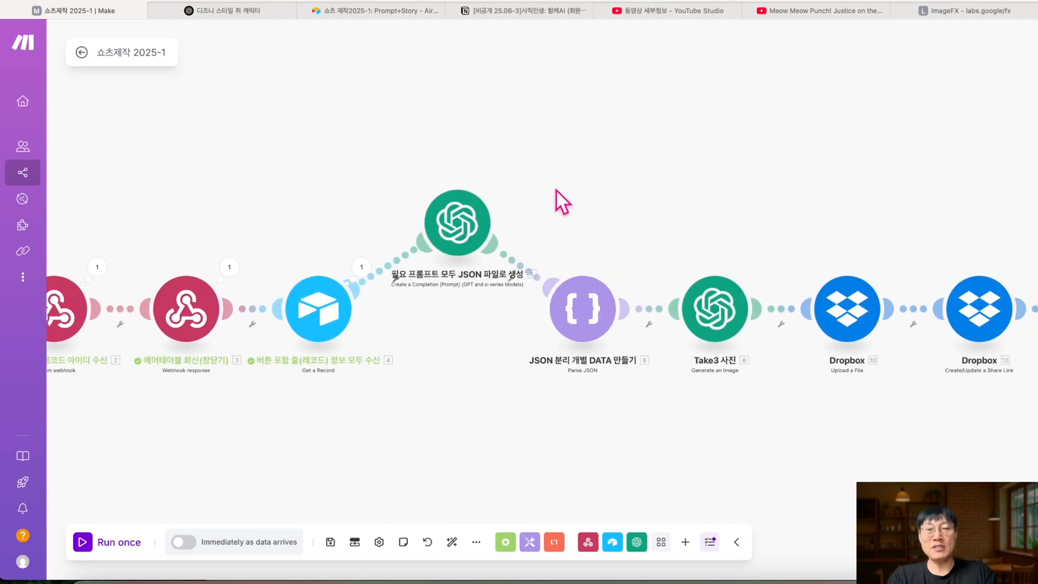
Open the ChatGPT completion module's settings, then read the notes on characters, stage and story needed for each Short.
left_click(457, 223)
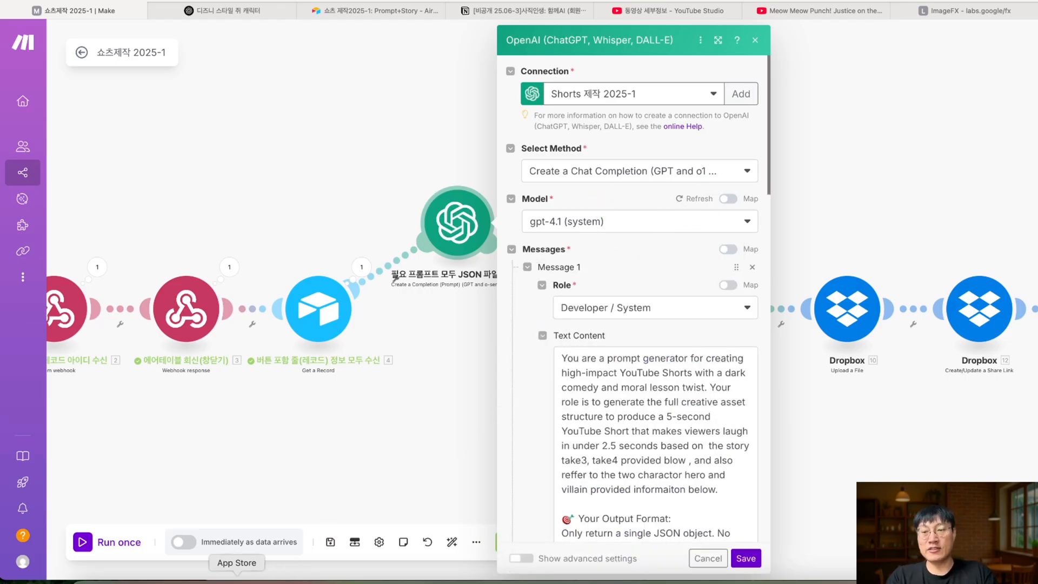
left_click(238, 581)
scroll(505, 197, "down", 5)
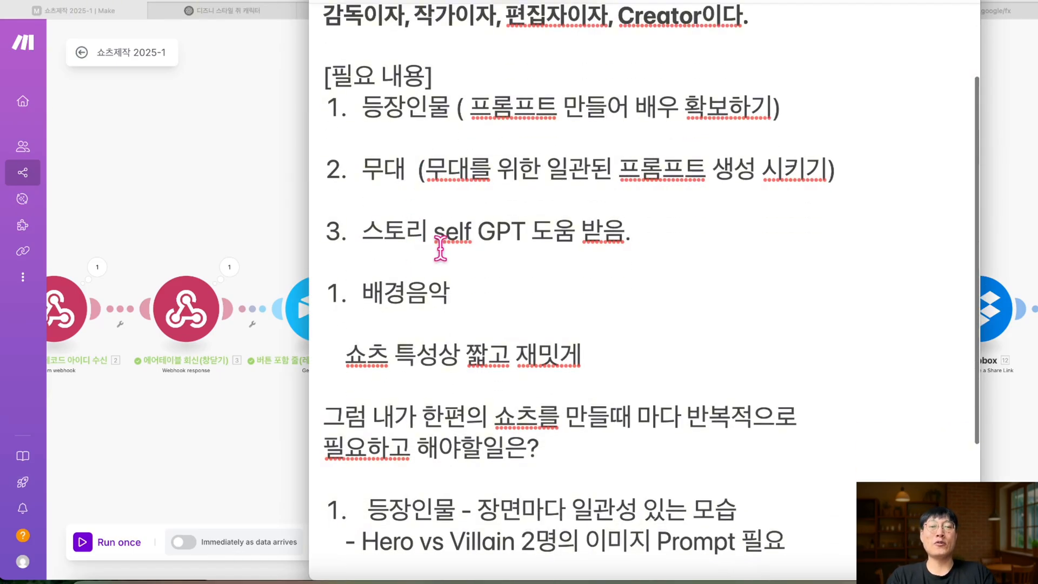
scroll(440, 287, "down", 6)
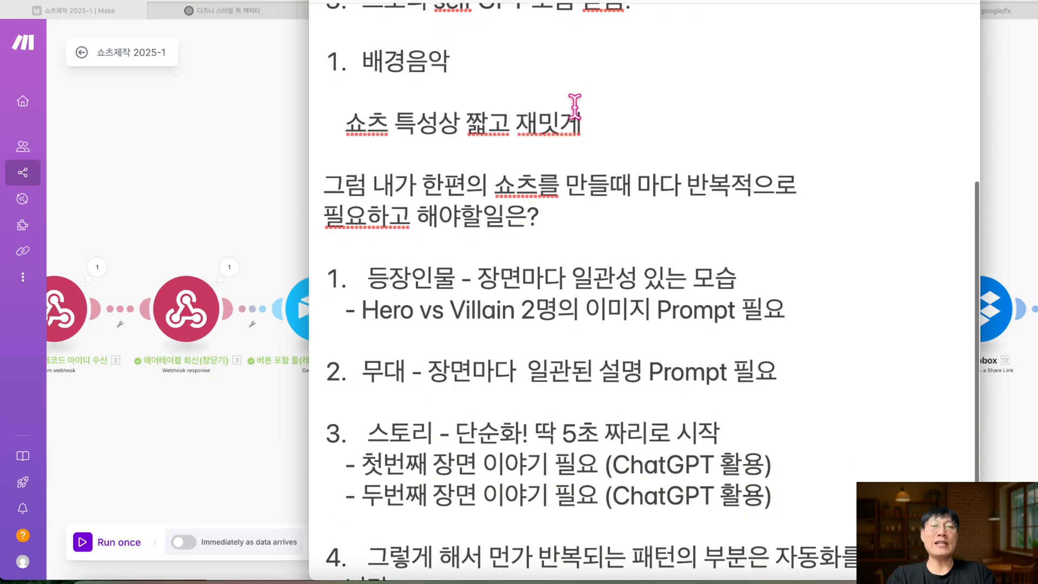
scroll(459, 430, "down", 6)
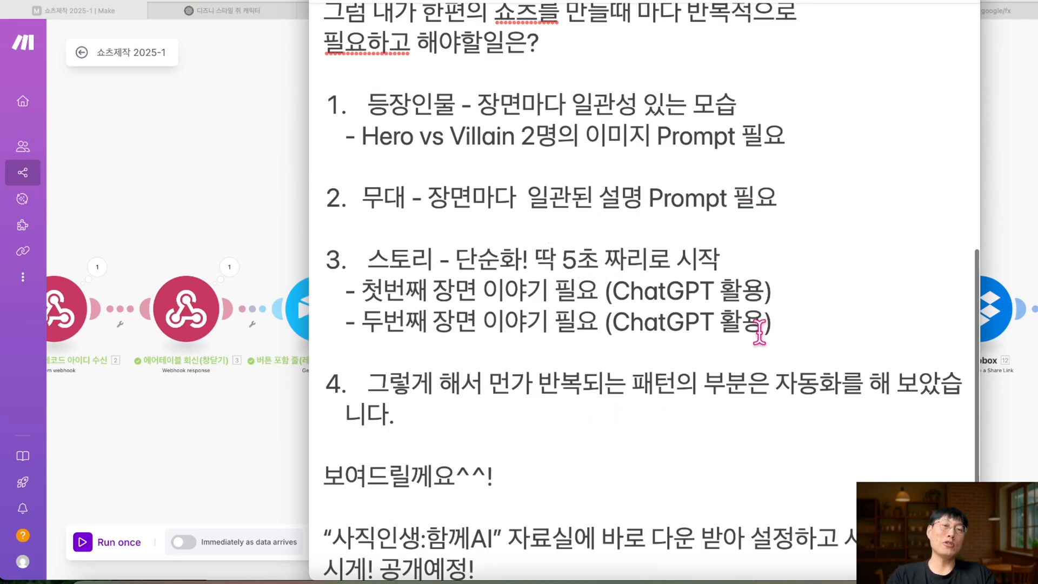
scroll(749, 362, "down", 3)
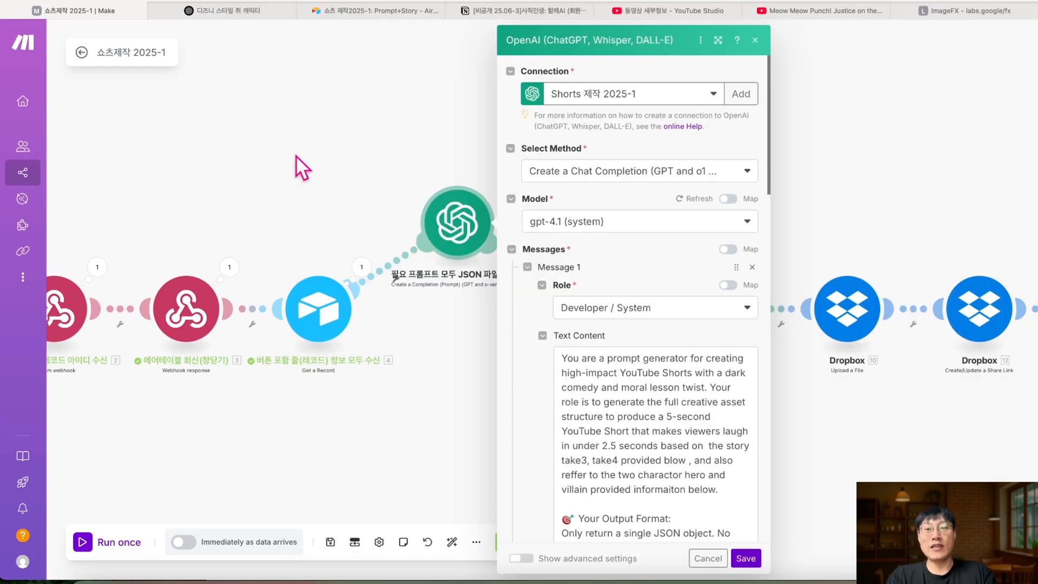
Enlarge the OpenAI module settings and review the method, model and start of the Message 1 system prompt.
left_click(718, 40)
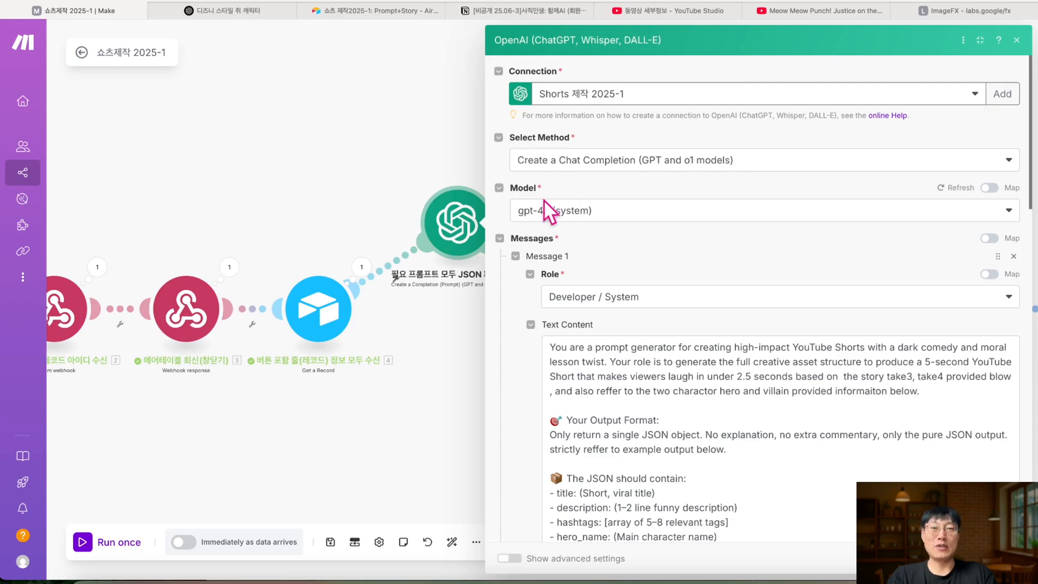
scroll(476, 237, "down", 3)
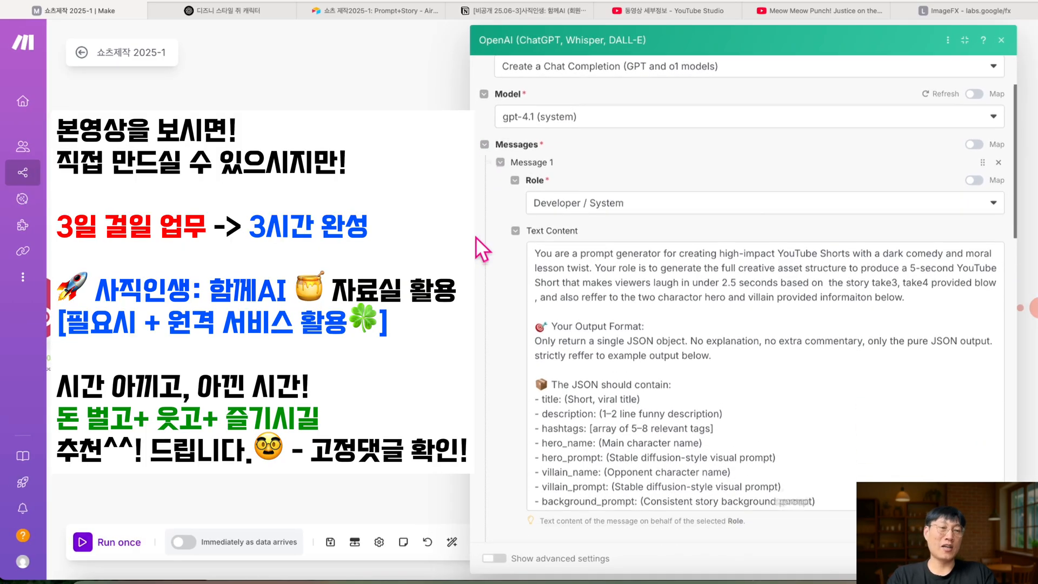
scroll(475, 237, "down", 3)
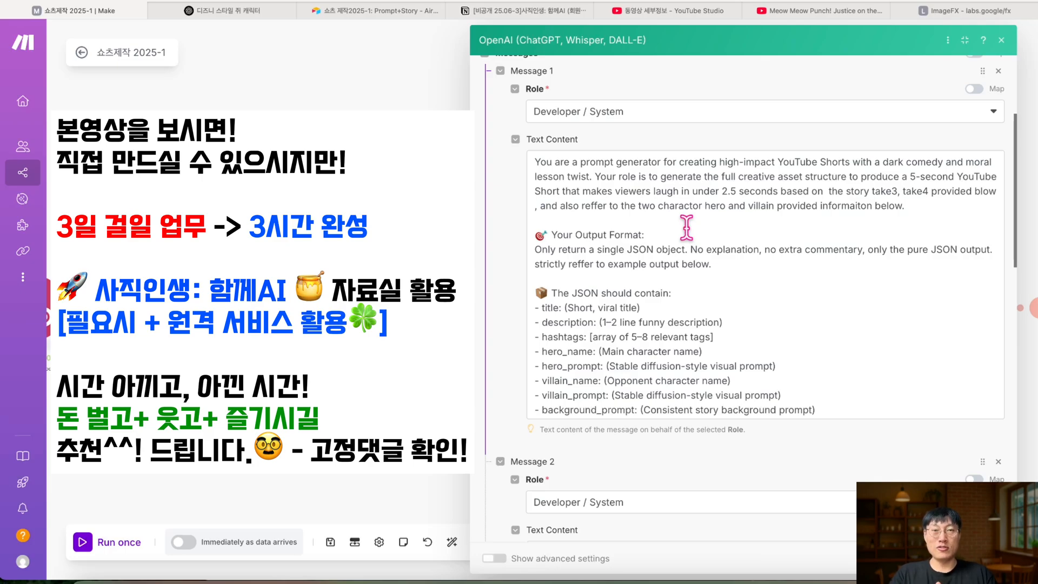
scroll(686, 227, "down", 1)
scroll(687, 228, "up", 1)
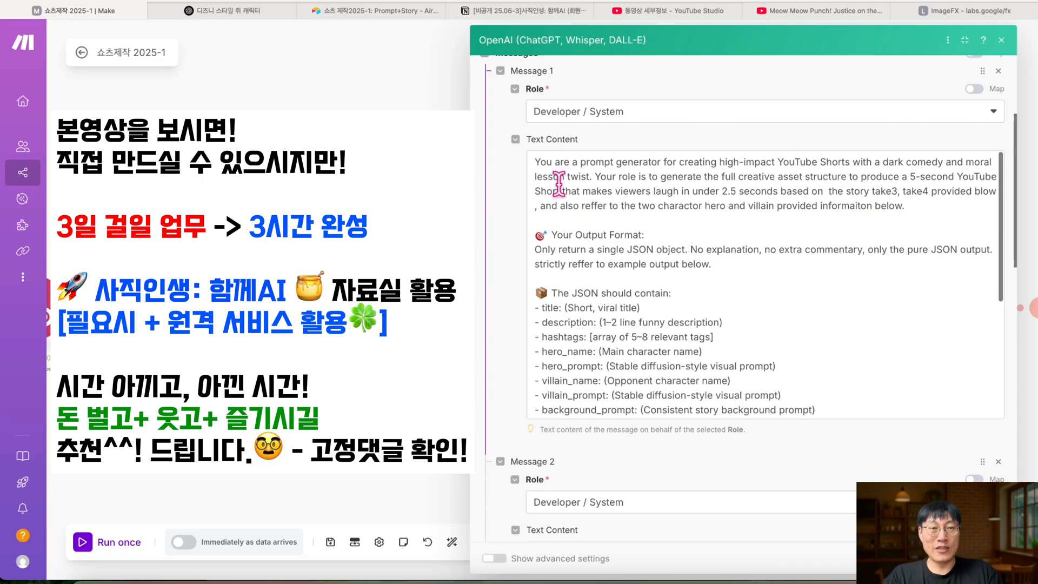
Highlight and read the Message 1 prompt from the role description through the JSON fields to the Strict Rules.
left_click_drag(535, 161, 829, 399)
scroll(829, 399, "down", 2)
scroll(829, 399, "down", 5)
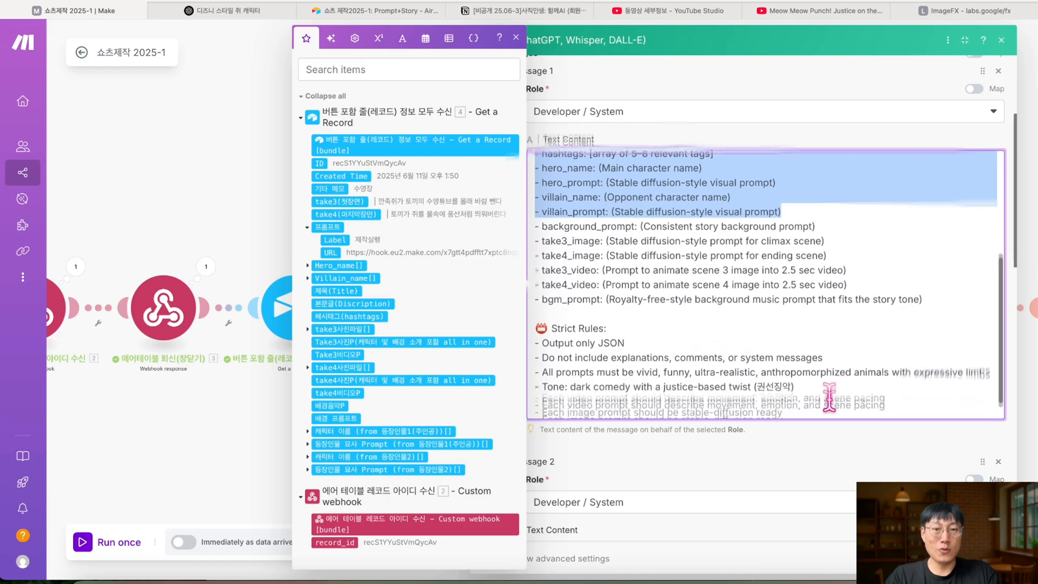
left_click_drag(811, 157, 852, 371)
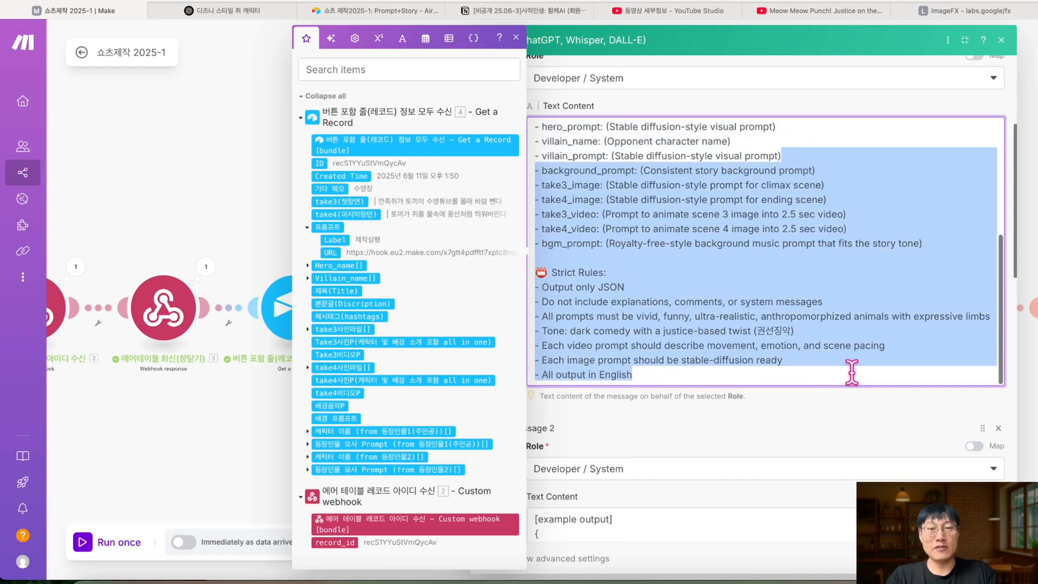
scroll(852, 372, "up", 4)
left_click(771, 221)
Examine Message 2's example JSON output with its mapped Airtable hero and villain fields.
scroll(696, 246, "up", 4)
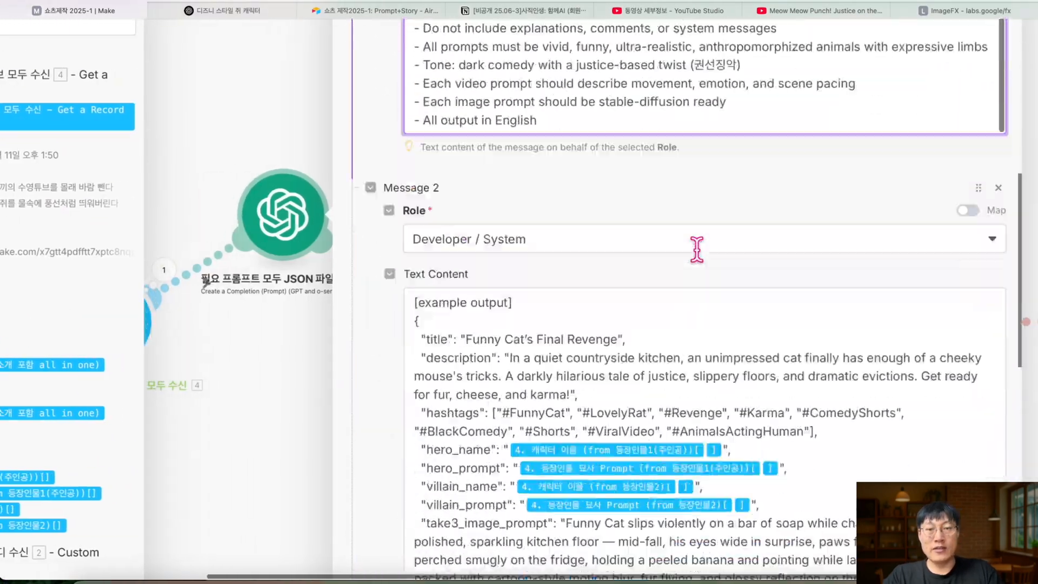
scroll(697, 248, "down", 2)
scroll(537, 301, "down", 1)
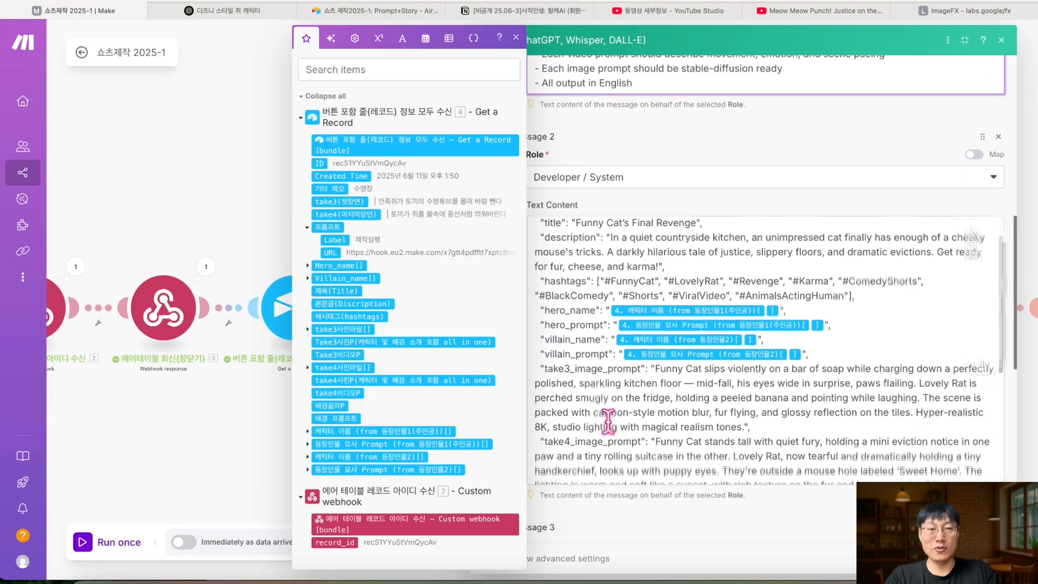
scroll(625, 333, "down", 1)
Return to Message 1 and re-read the required JSON fields, including image, video and bgm prompts, and the Strict Rules.
scroll(638, 271, "up", 10)
scroll(660, 326, "down", 2)
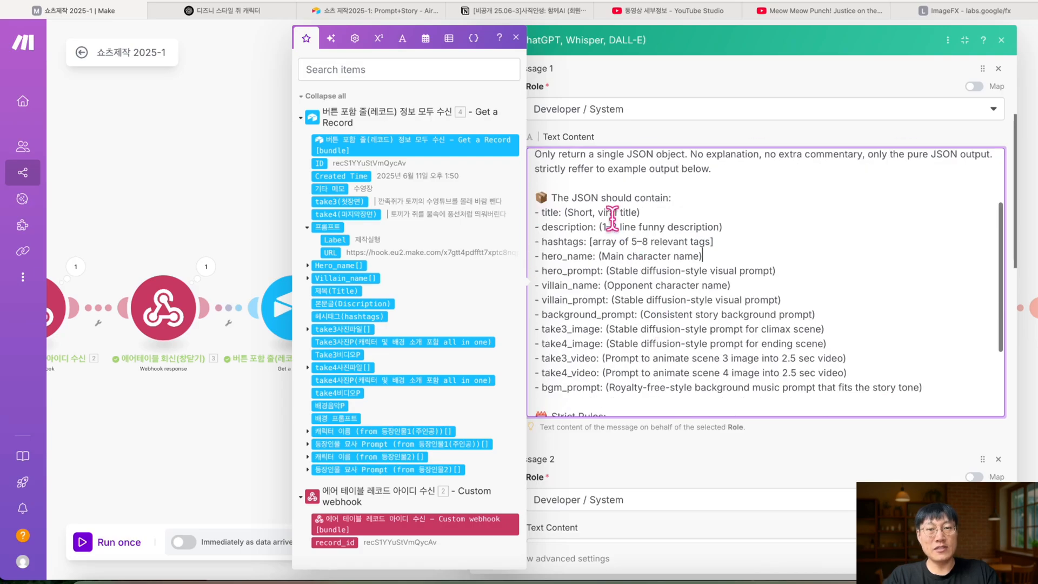
scroll(615, 391, "down", 3)
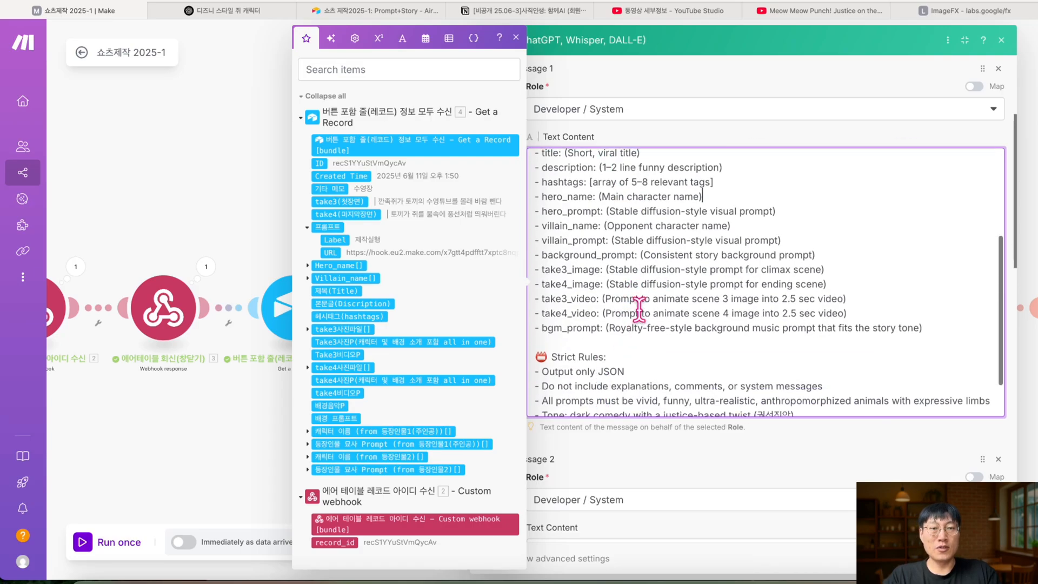
scroll(650, 313, "down", 1)
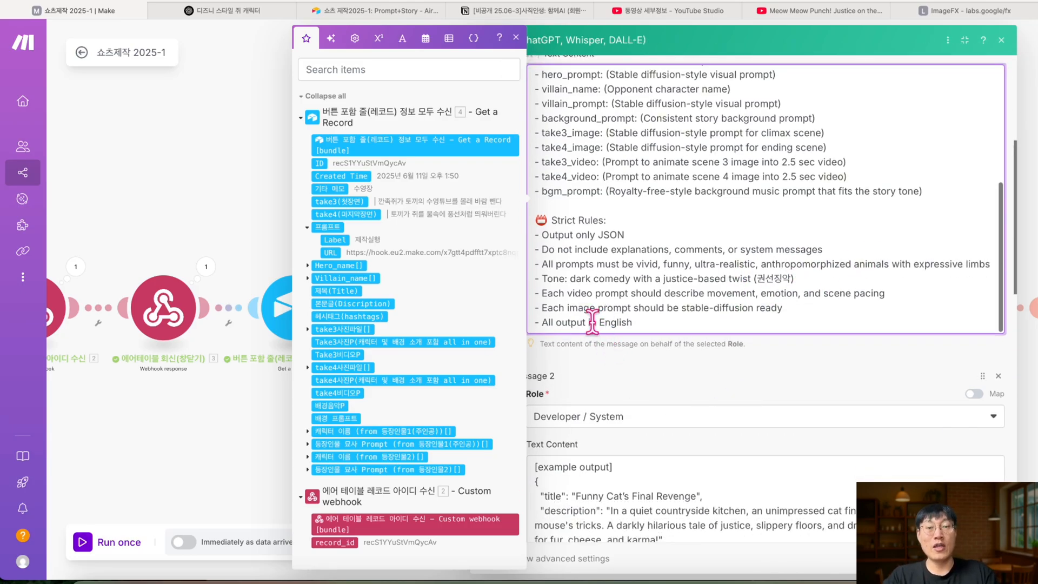
Highlight the English-output rule in Message 1, dismiss the mapping list and bring Message 2's example output into view.
left_click_drag(599, 321, 633, 323)
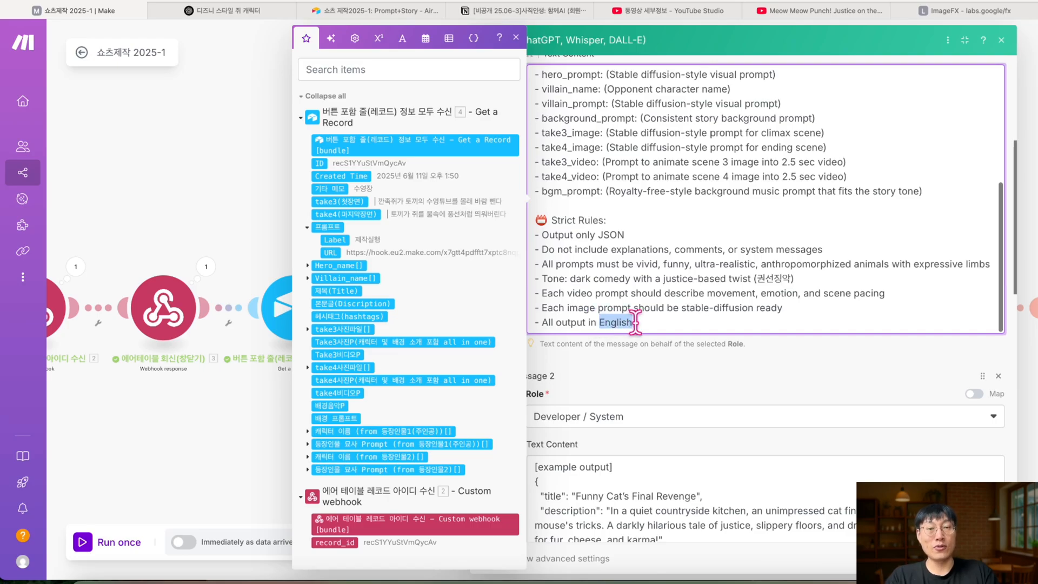
scroll(635, 322, "down", 2)
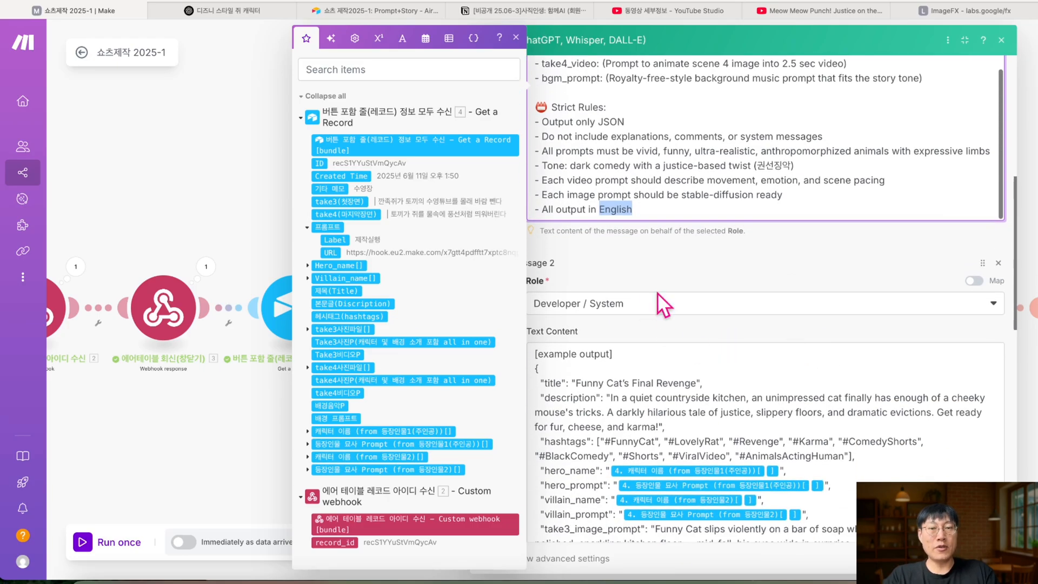
left_click(516, 38)
scroll(796, 392, "down", 1)
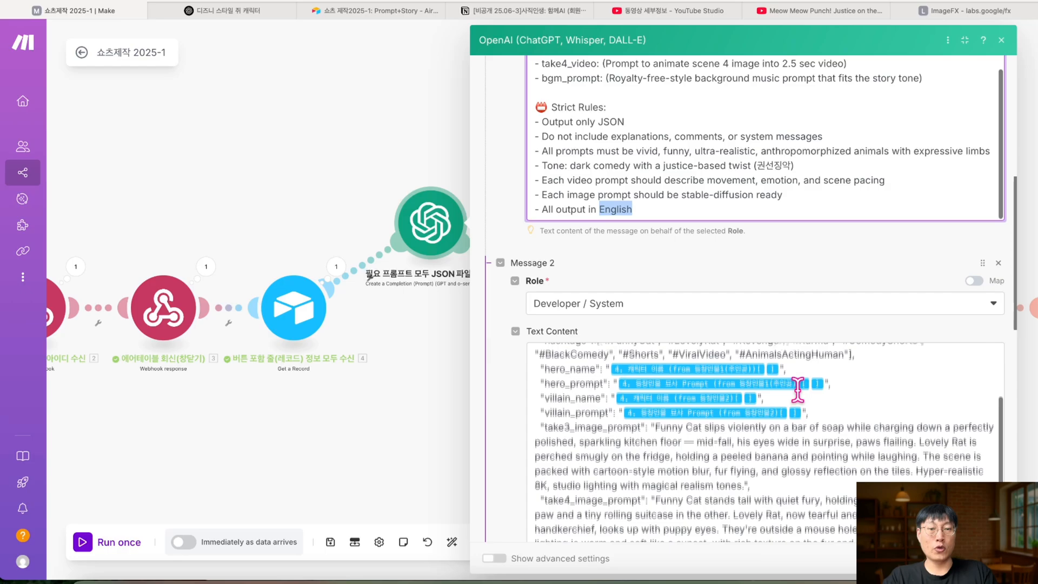
scroll(796, 392, "up", 3)
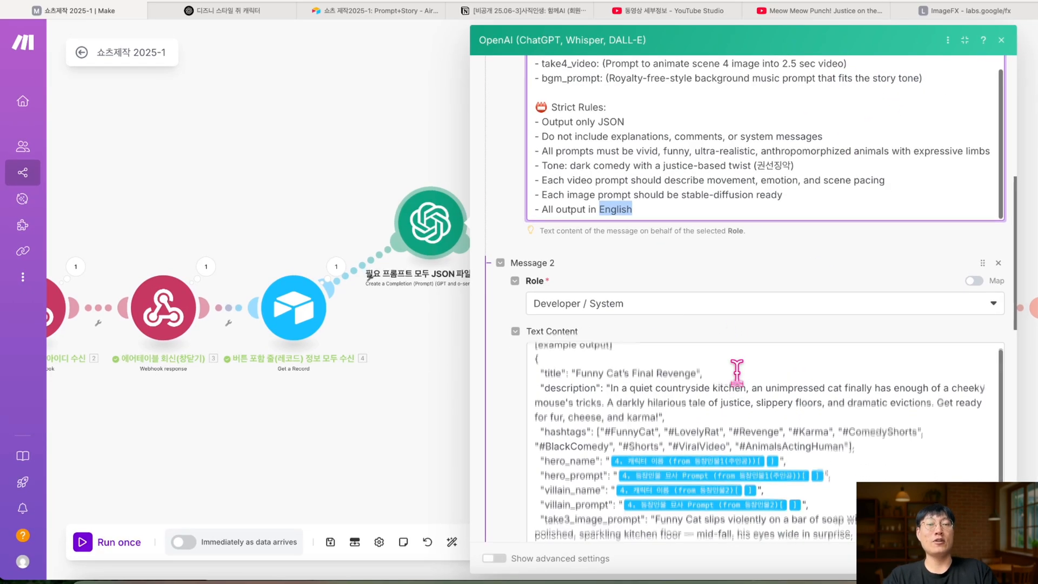
scroll(795, 273, "down", 5)
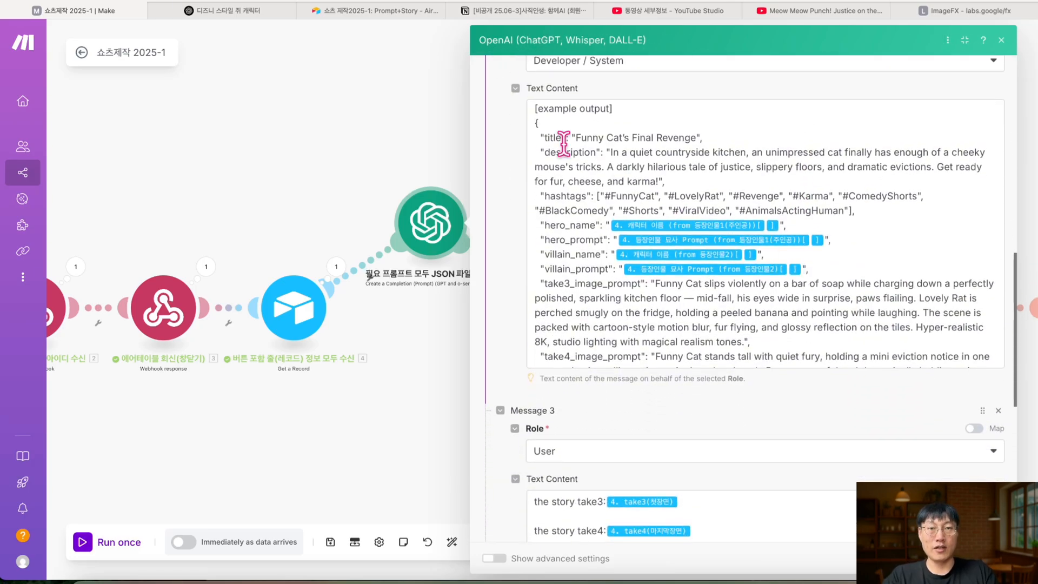
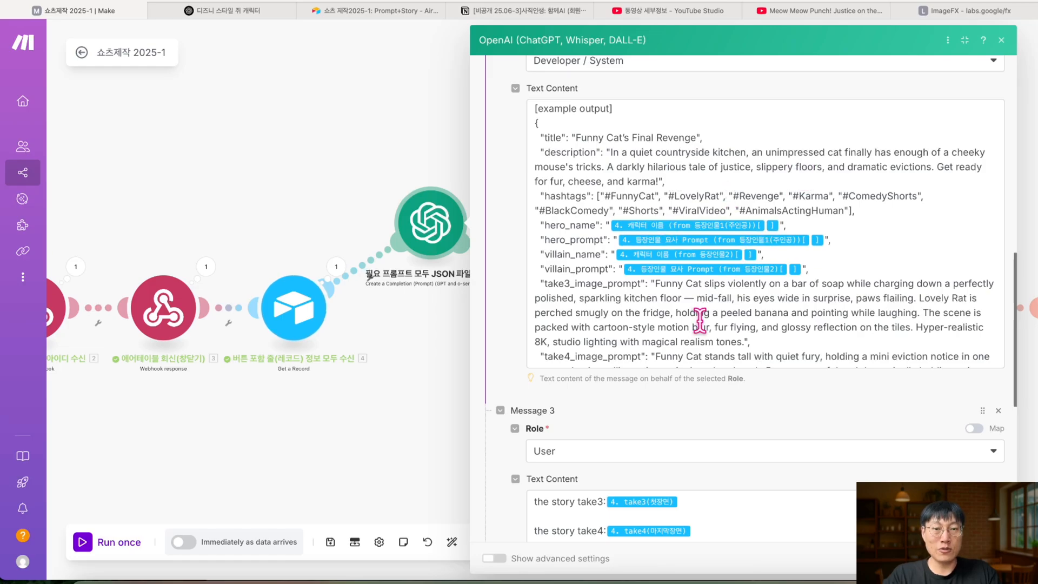
Read Message 2's example JSON from the title through the image, video and bgm prompts, continuing to Message 3.
scroll(700, 320, "down", 1)
scroll(699, 321, "up", 2)
scroll(700, 320, "down", 6)
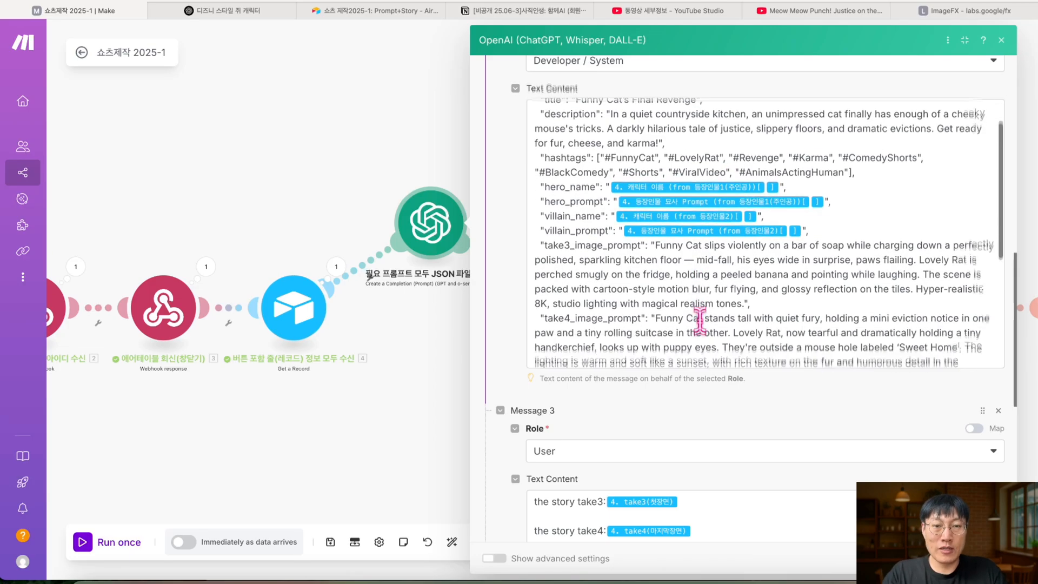
scroll(699, 320, "down", 3)
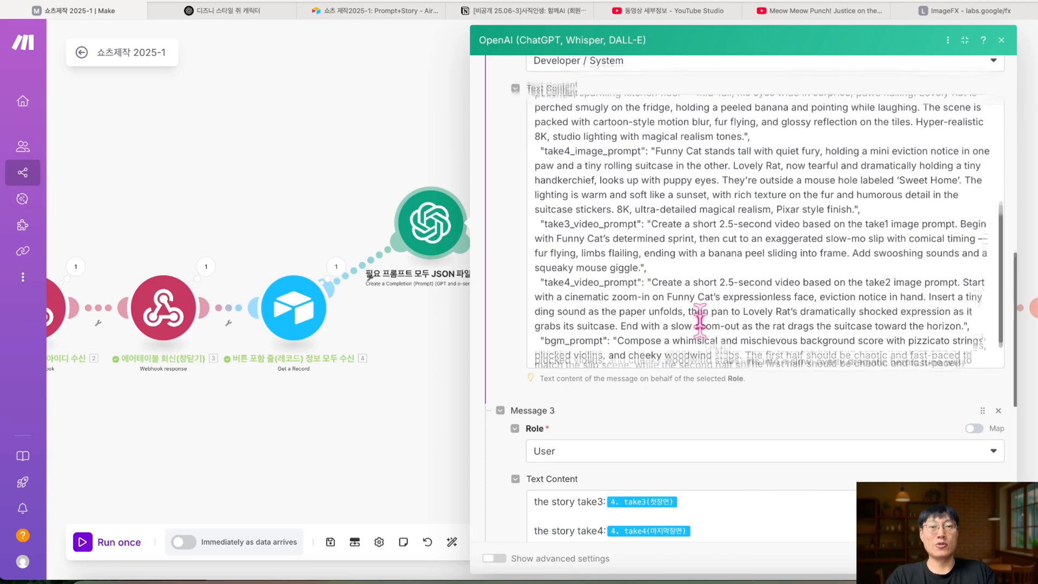
scroll(854, 348, "down", 1)
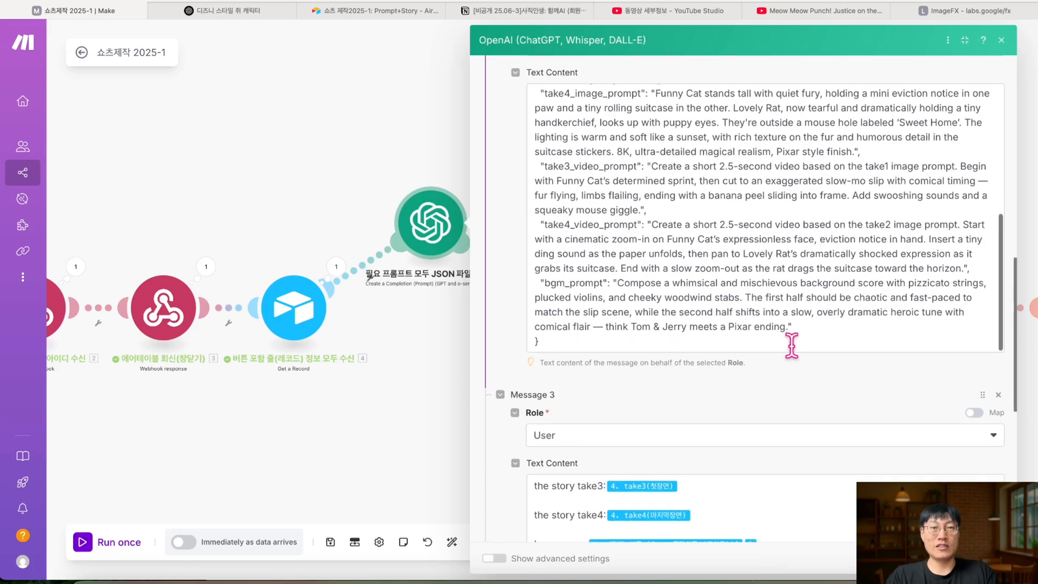
scroll(808, 188, "up", 10)
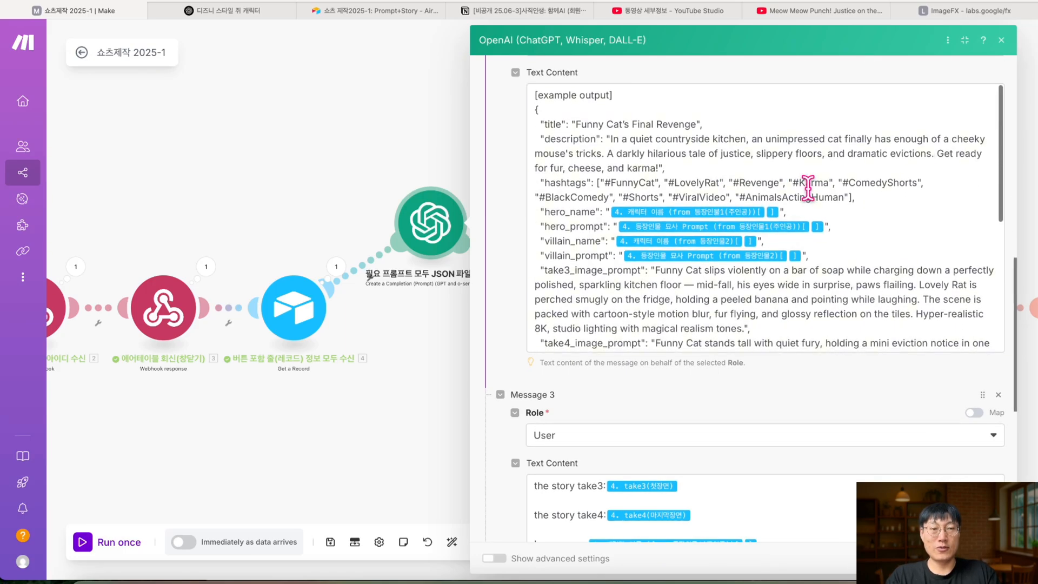
scroll(808, 188, "down", 10)
scroll(899, 324, "down", 5)
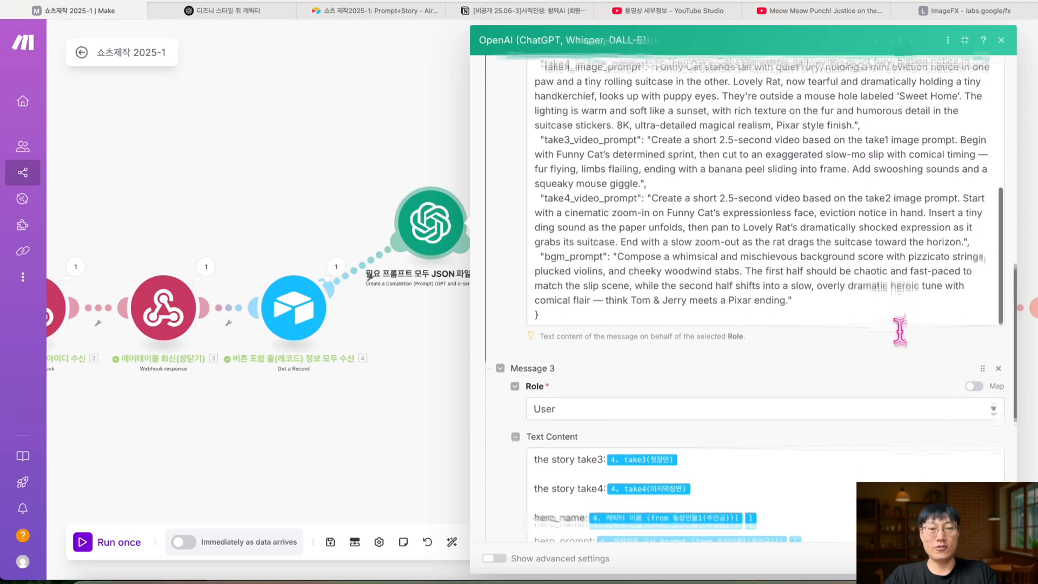
scroll(795, 295, "up", 2)
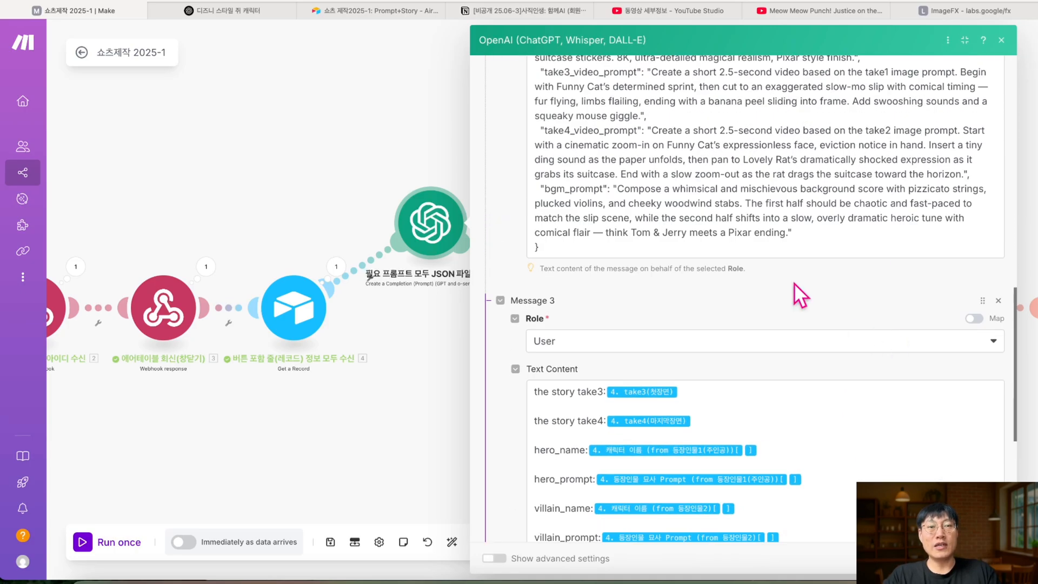
scroll(807, 260, "down", 3)
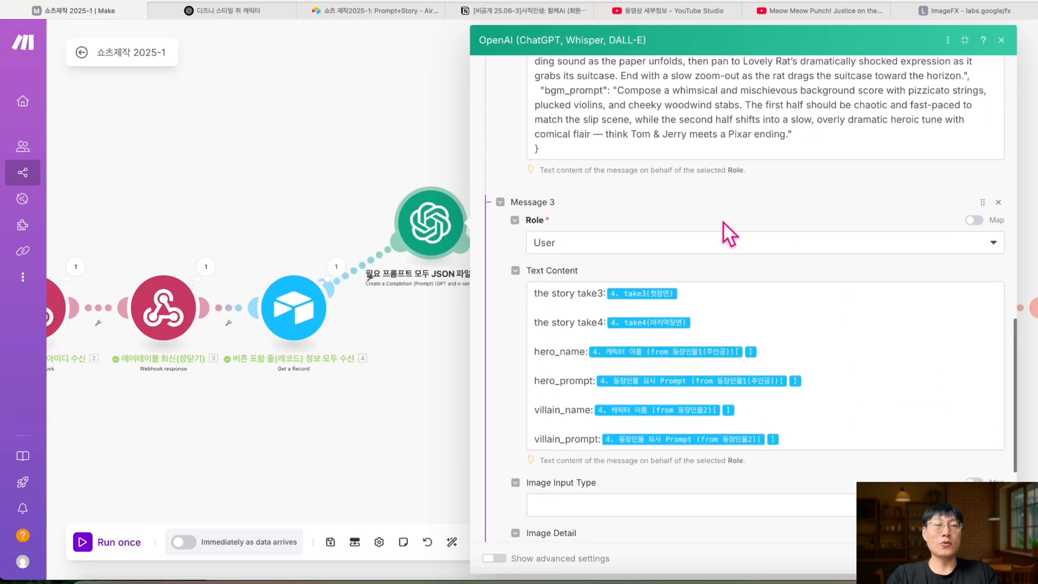
Review the method, model and Message 1 prompt again, continuing to the video and bgm prompts in Message 2's example.
scroll(722, 222, "up", 15)
scroll(682, 396, "up", 5)
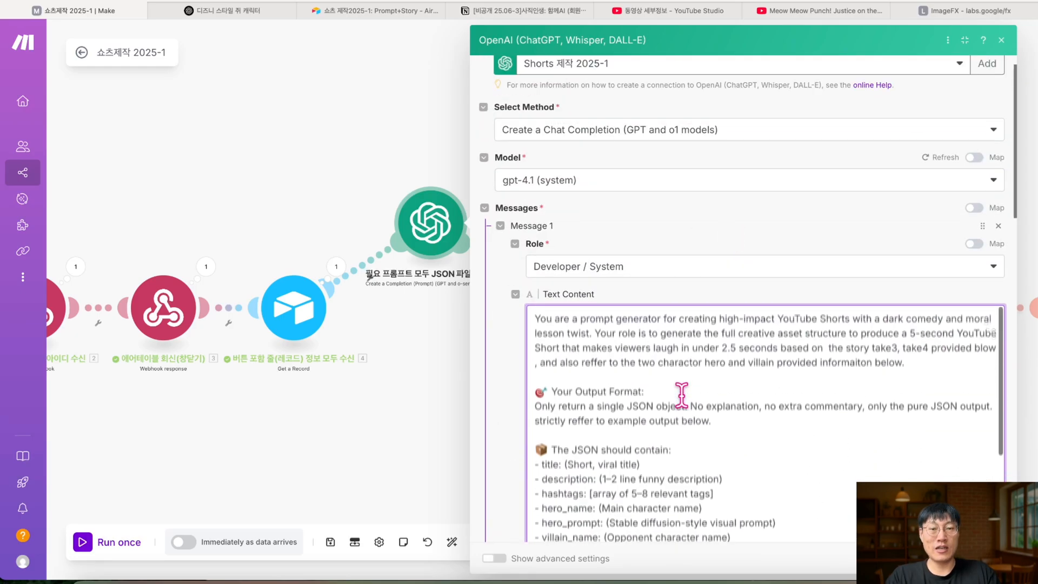
scroll(594, 329, "up", 2)
scroll(595, 388, "down", 2)
scroll(596, 385, "down", 5)
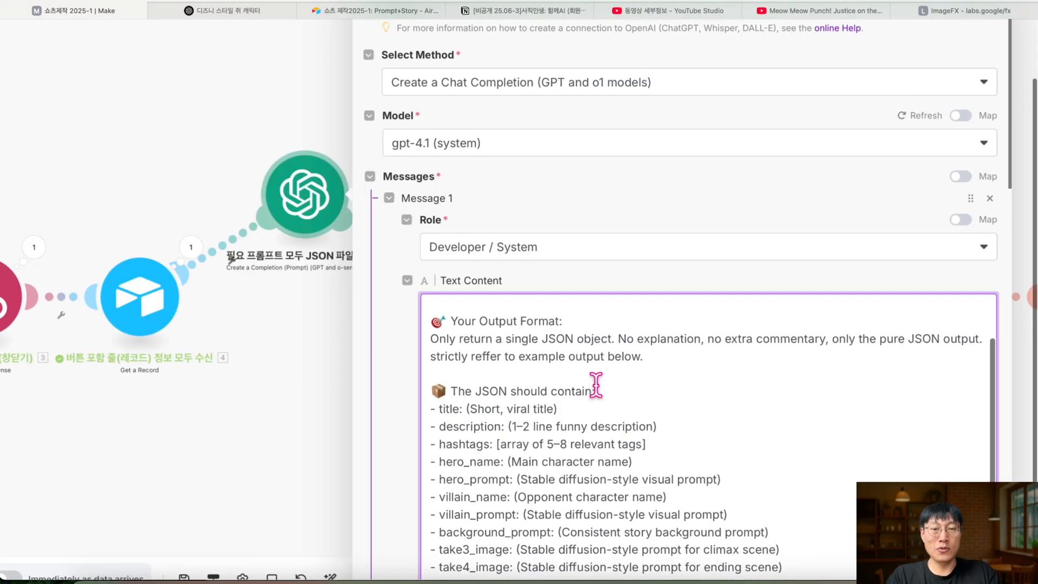
scroll(595, 385, "down", 5)
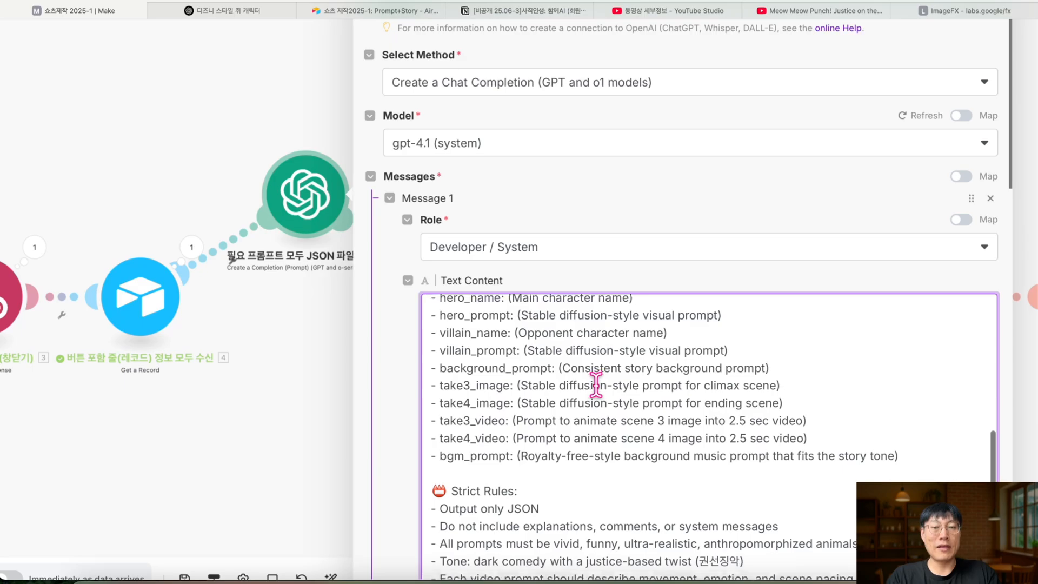
scroll(644, 371, "down", 10)
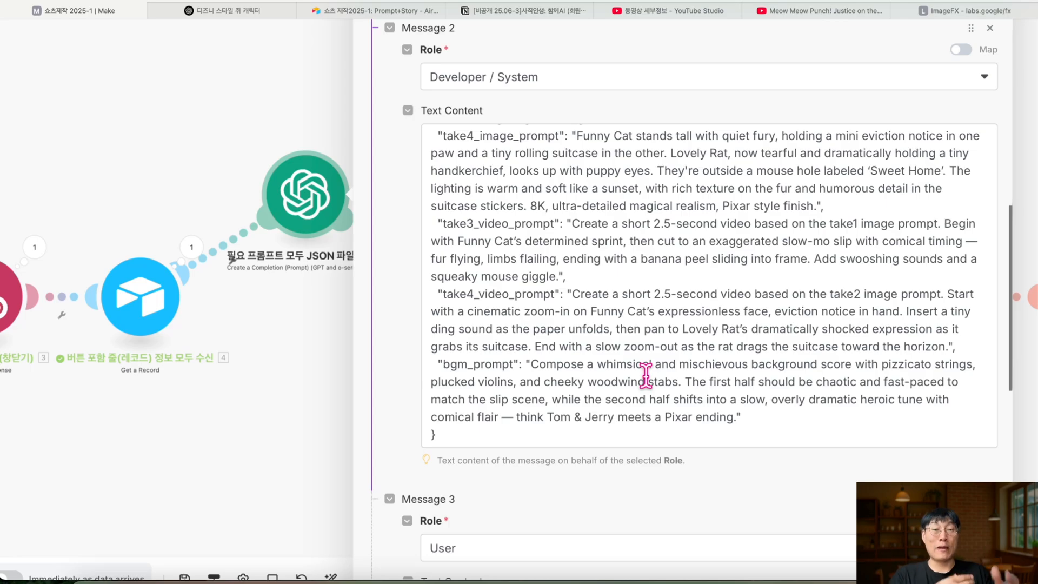
Examine Message 3's User-role text with its mapped Airtable fields for take3, take4, hero and villain.
scroll(645, 373, "down", 6)
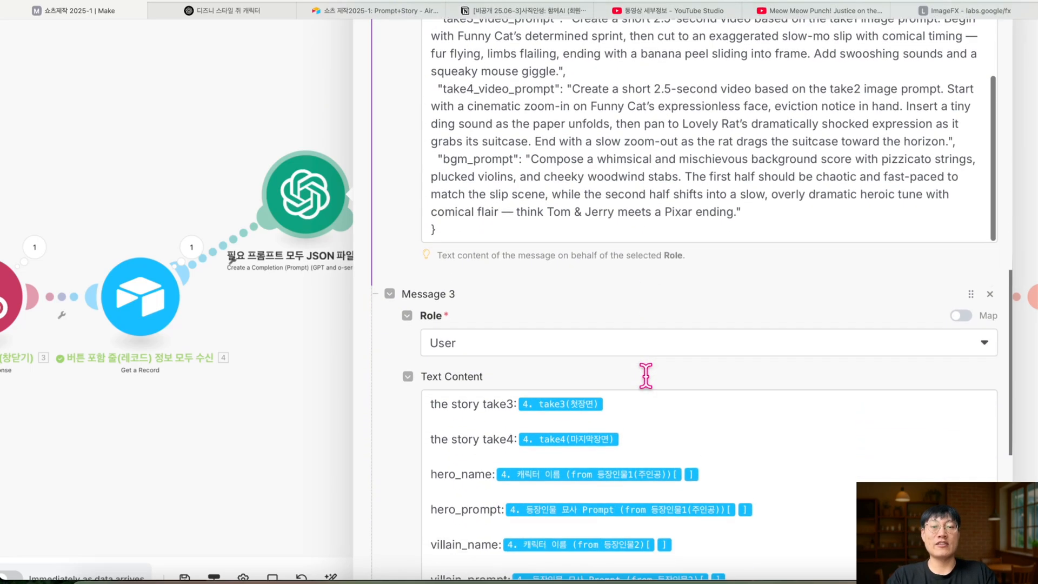
left_click_drag(466, 304, 529, 302)
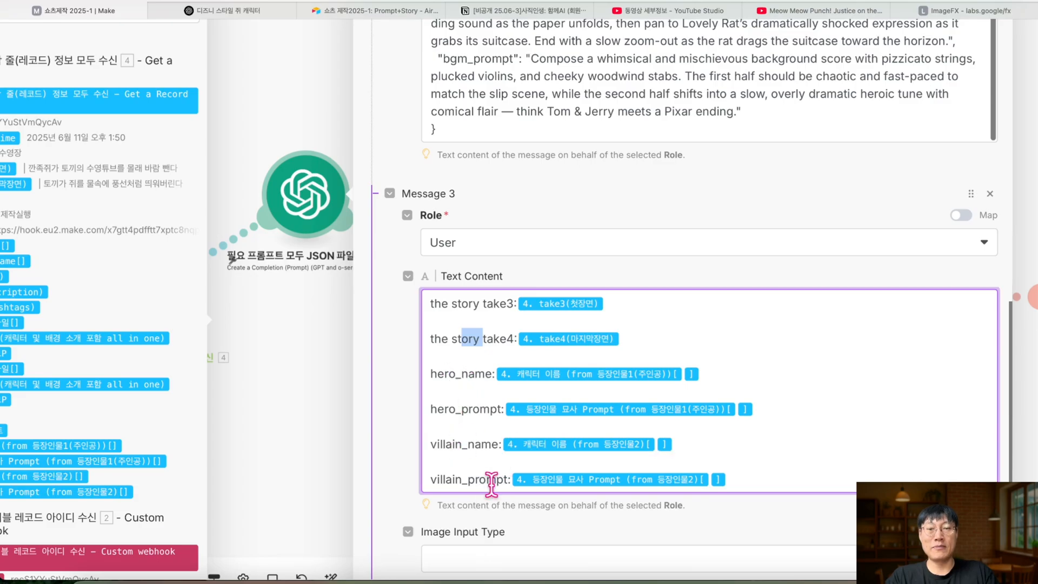
scroll(611, 482, "down", 2)
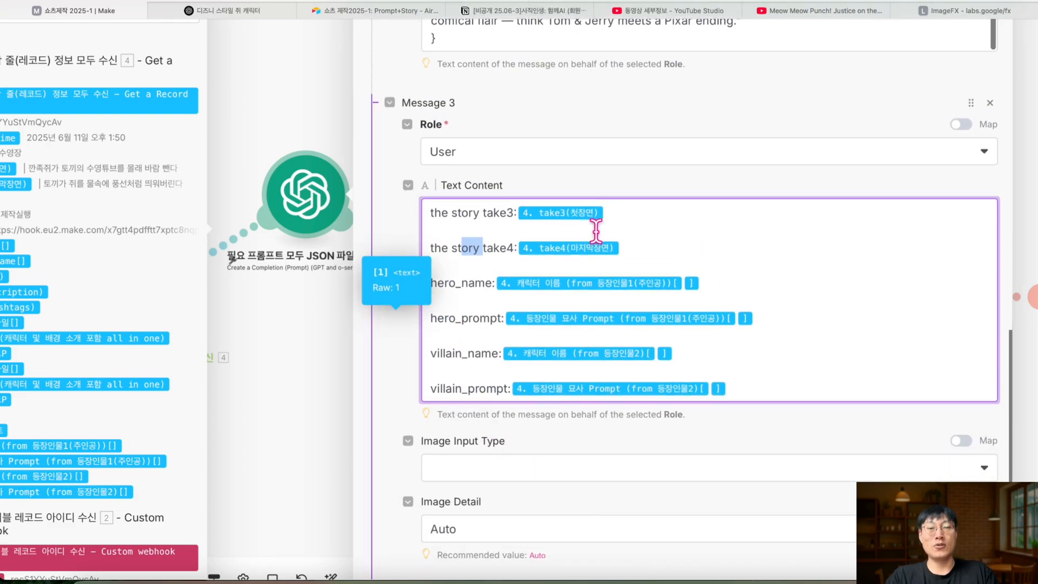
scroll(658, 433, "up", 1)
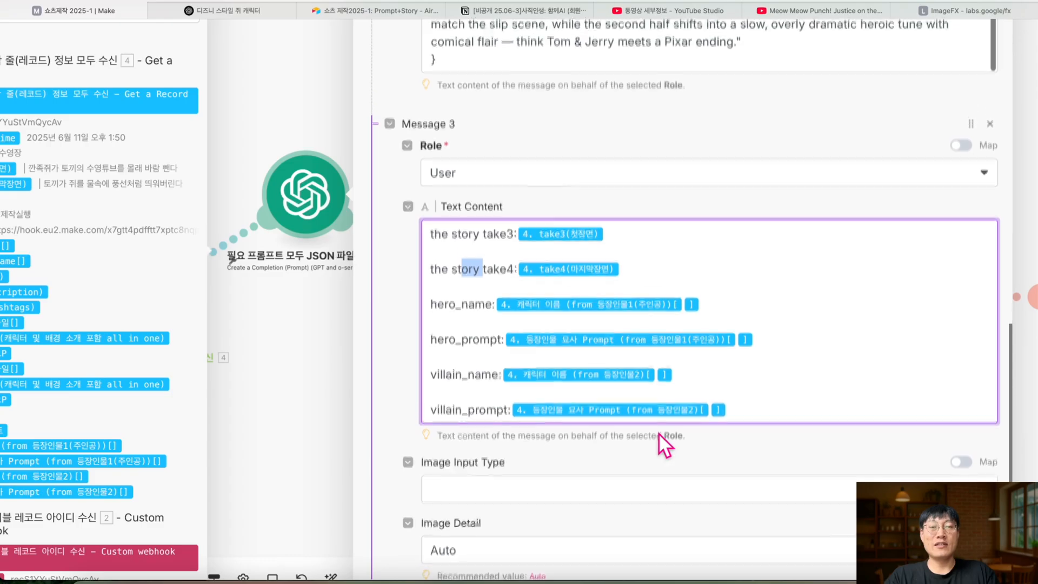
Look over Messages 1 to 3 once more, from the role description down to the Max Completion Tokens setting.
scroll(543, 87, "up", 15)
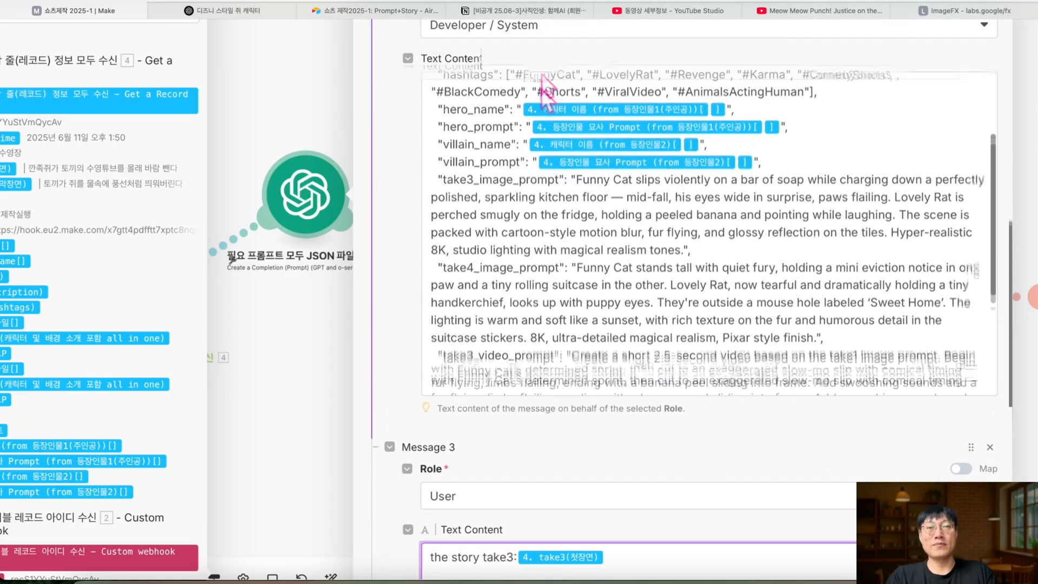
scroll(650, 301, "up", 5)
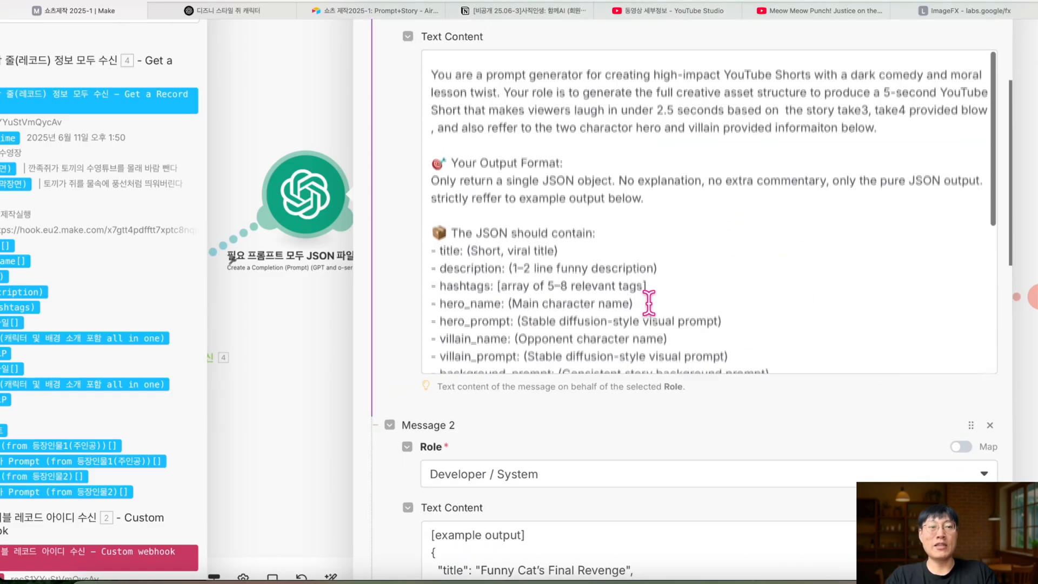
scroll(676, 270, "down", 5)
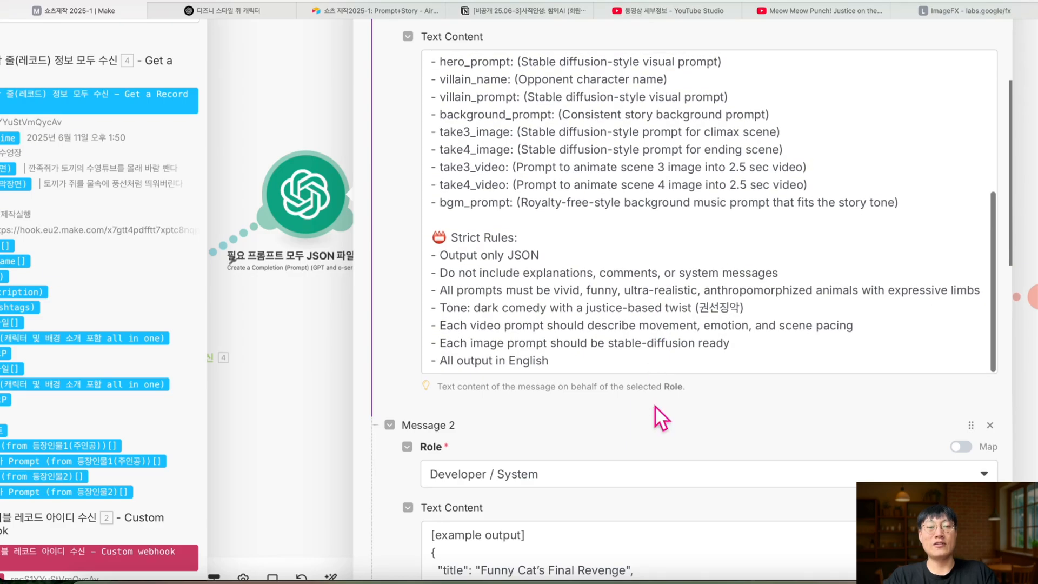
scroll(656, 417, "down", 10)
scroll(666, 449, "down", 10)
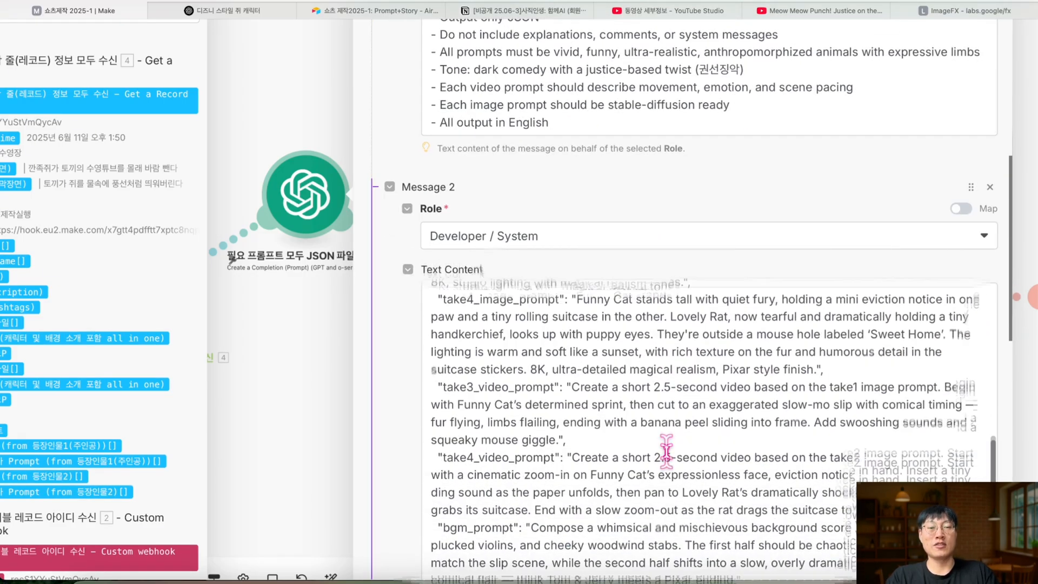
scroll(694, 300, "down", 7)
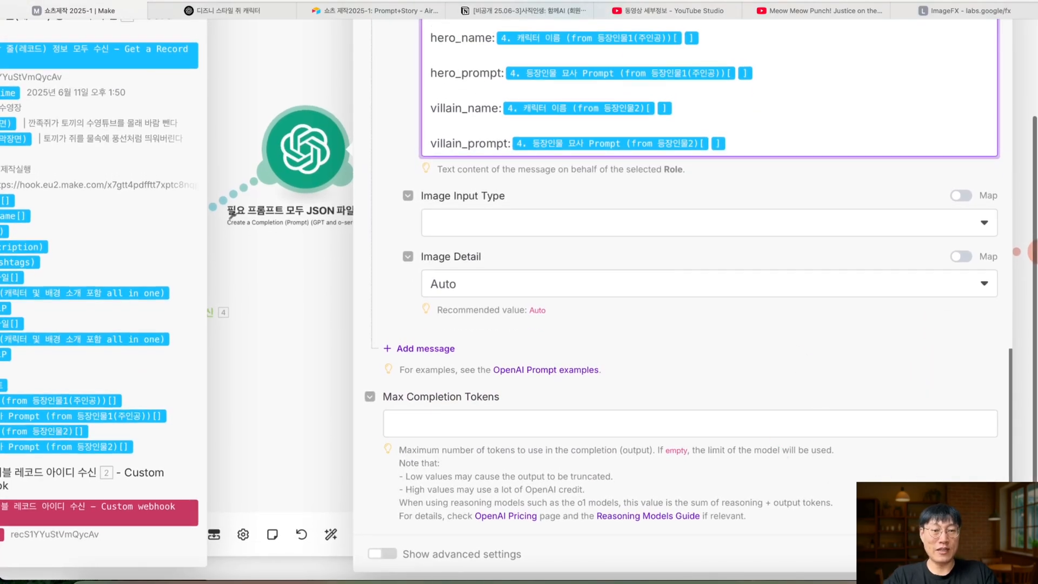
Close the OpenAI module settings and unlink the prompt-to-JSON module from the Parse JSON module.
left_click(971, 554)
right_click(373, 201)
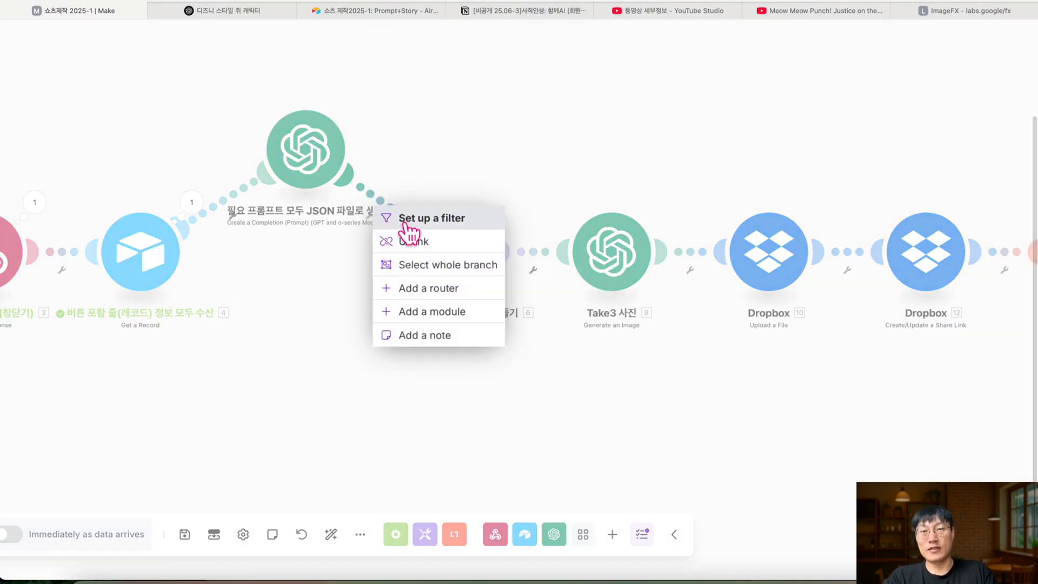
left_click(416, 244)
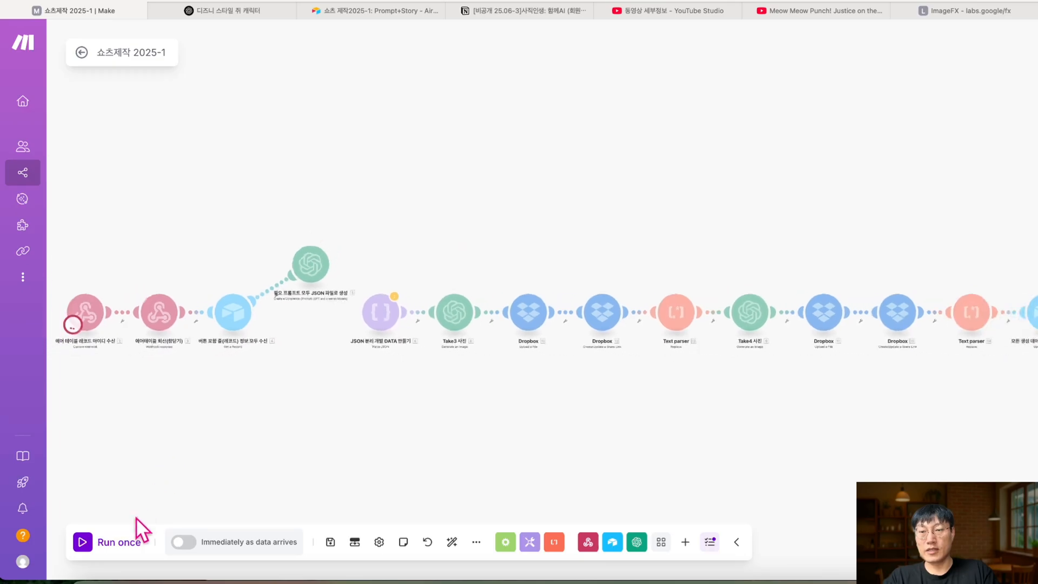
Run the scenario once, trigger it with 제작실행 on the 수영장 record in Airtable, and return to Make to watch the run.
left_click(109, 542)
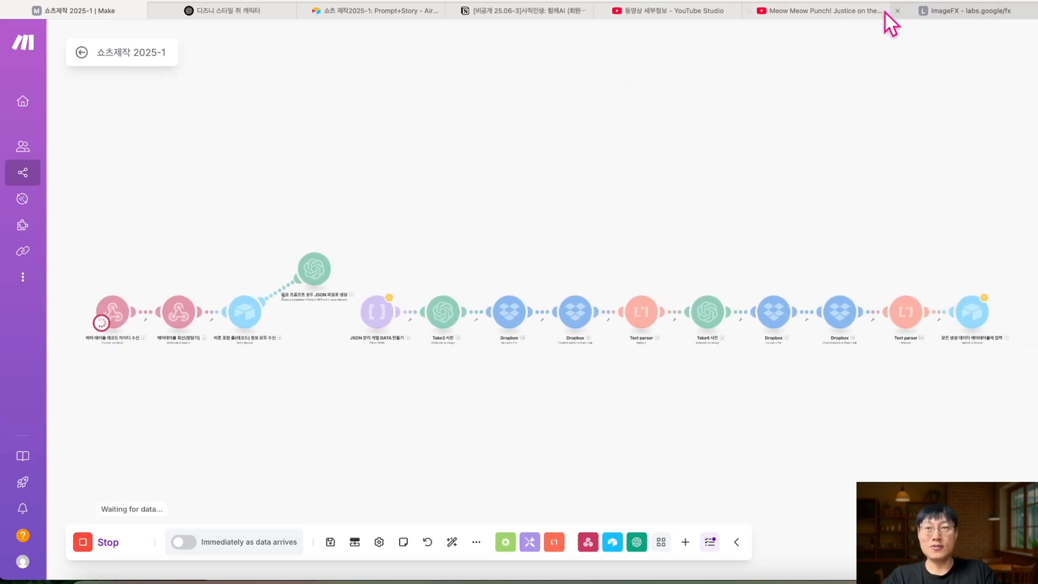
left_click(371, 11)
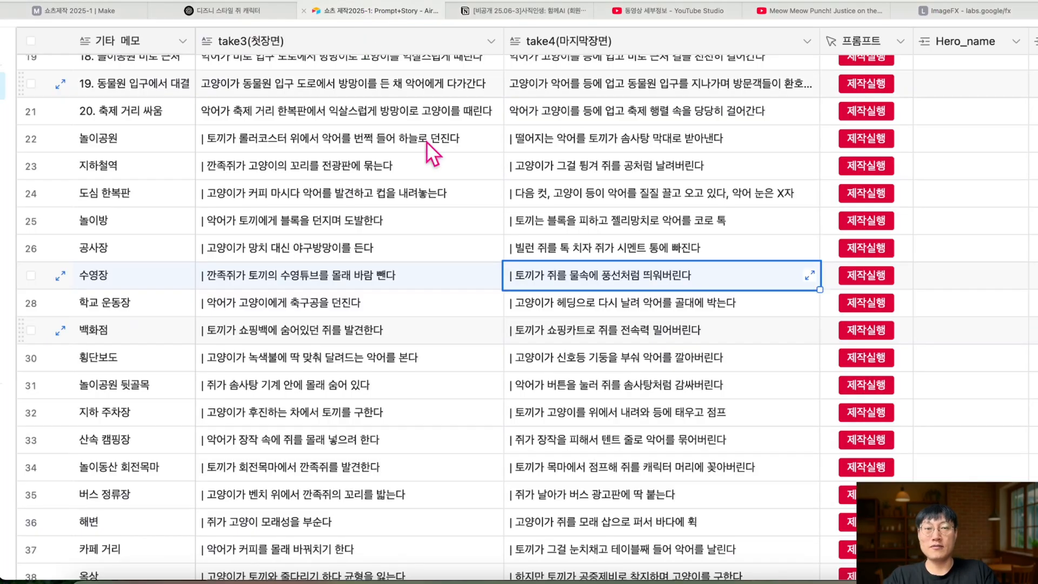
left_click(848, 283)
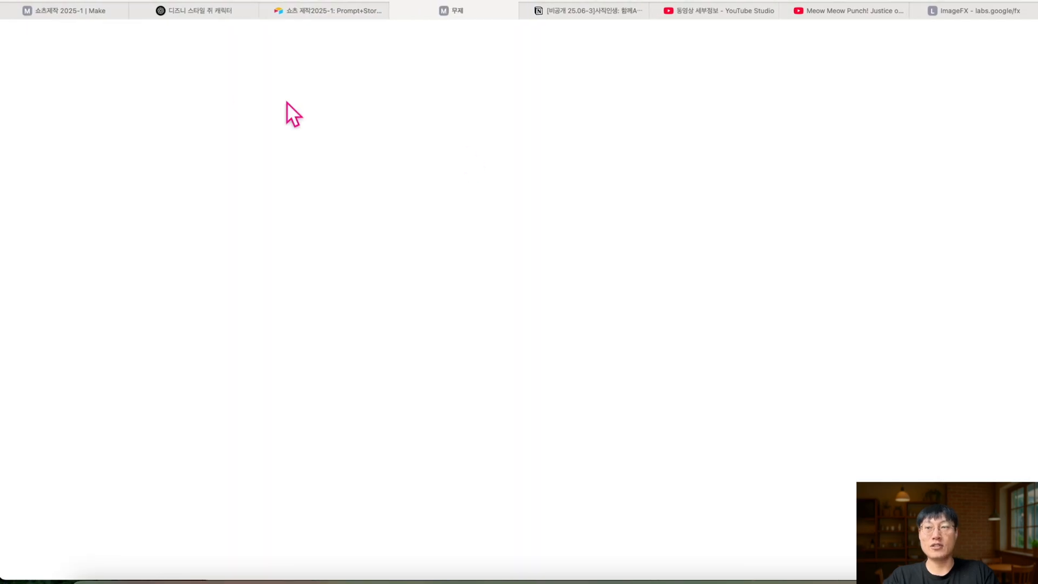
left_click(105, 16)
scroll(201, 279, "up", 5)
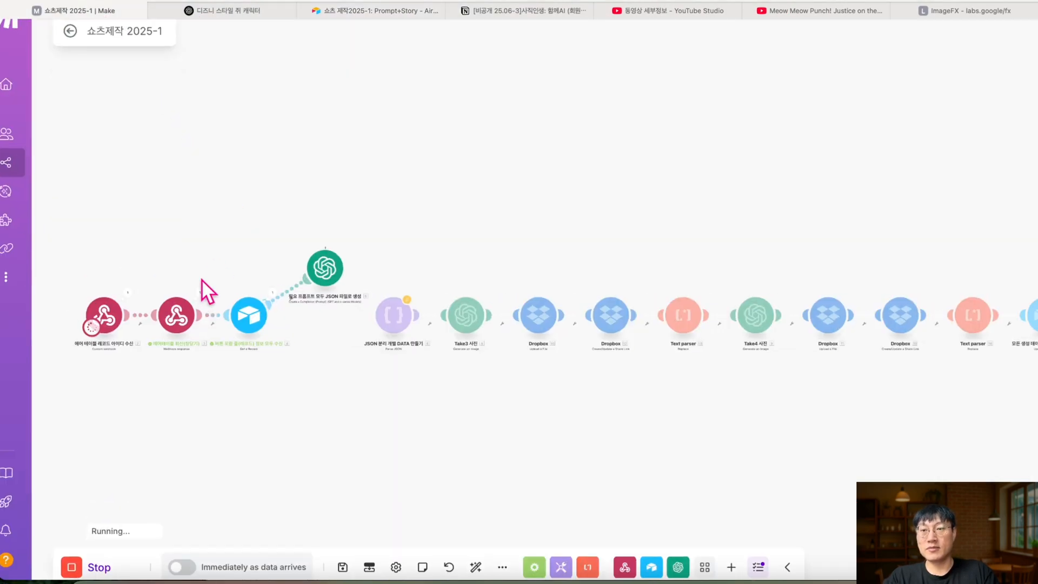
scroll(201, 279, "down", 2)
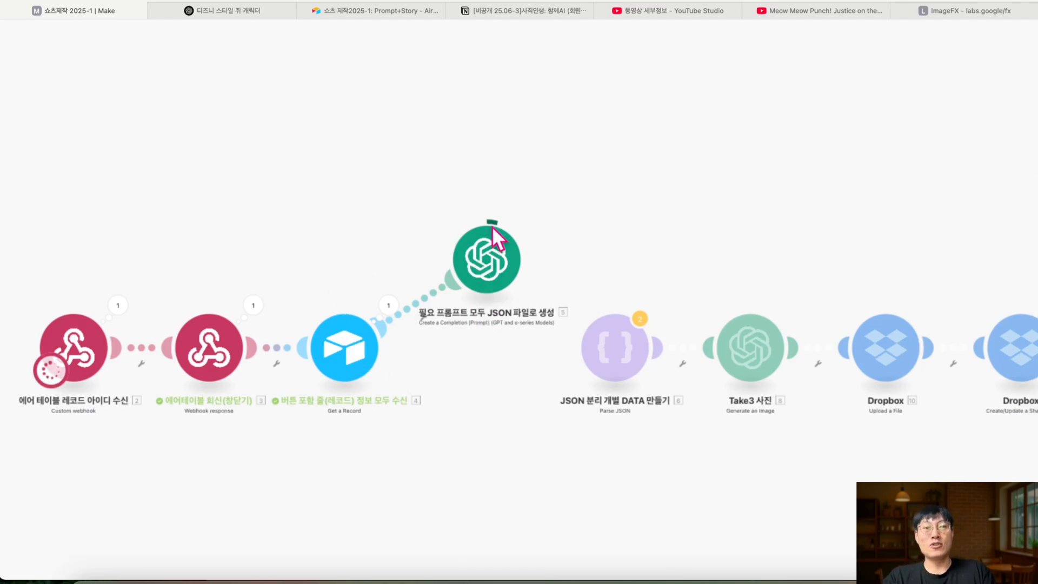
Switch to the 쇼츠 제작 필요한것 note and highlight its 등장인물 and 무대 requirements while reading the list.
left_click(206, 582)
scroll(580, 344, "up", 8)
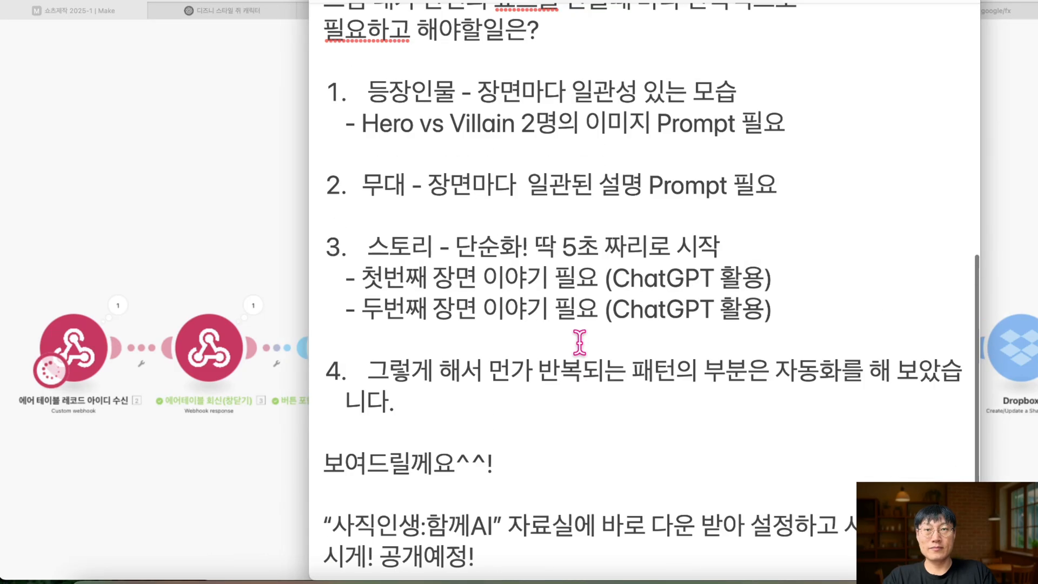
scroll(580, 343, "up", 5)
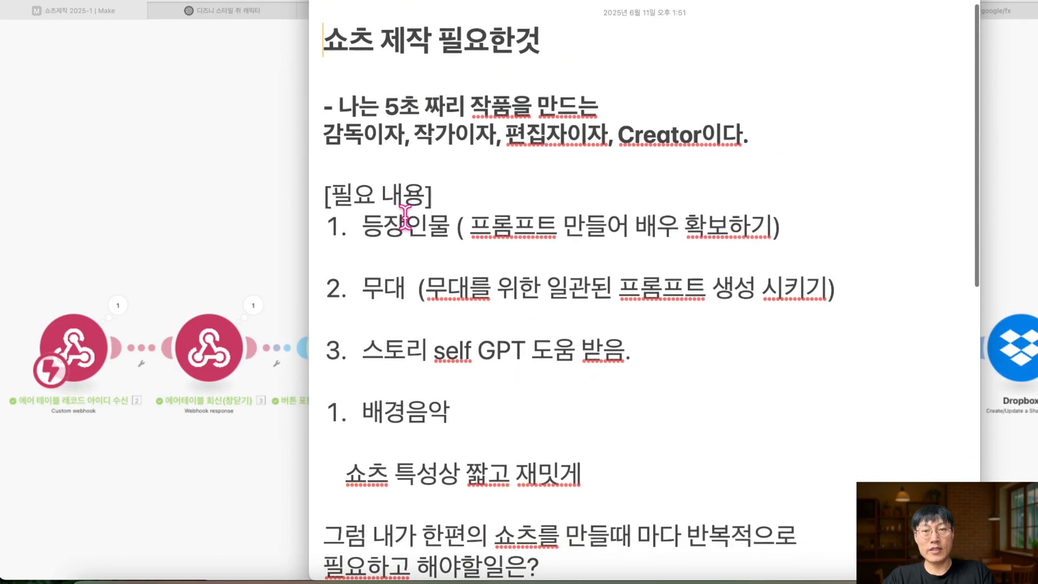
left_click_drag(383, 230, 685, 231)
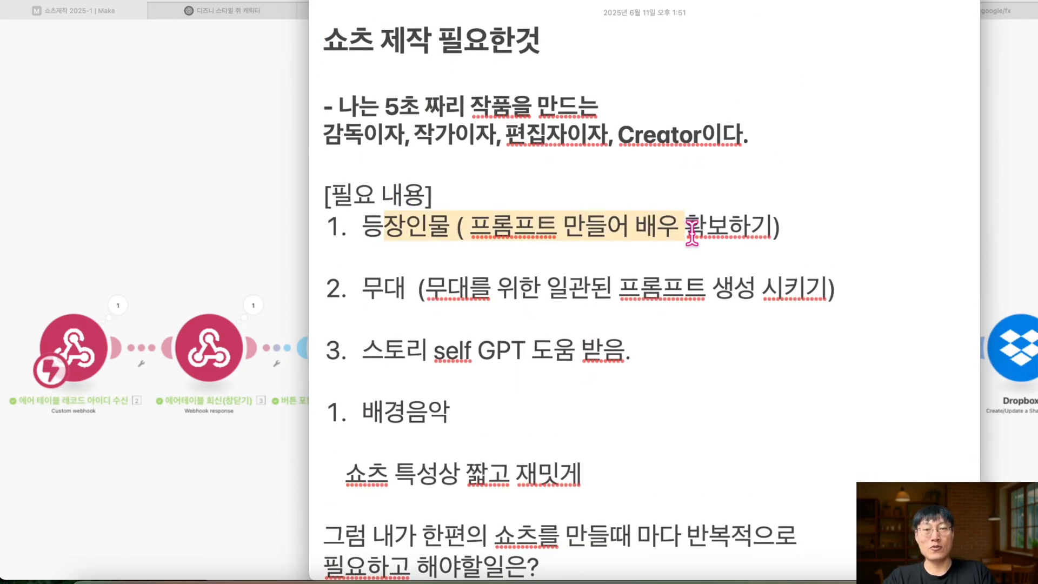
left_click(671, 272)
left_click_drag(381, 286, 664, 285)
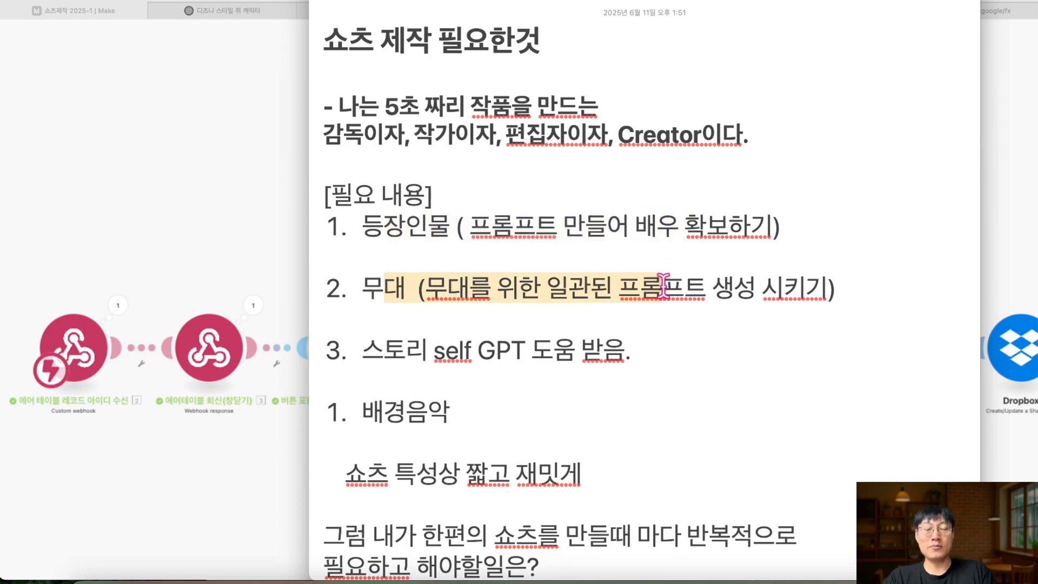
scroll(664, 285, "down", 4)
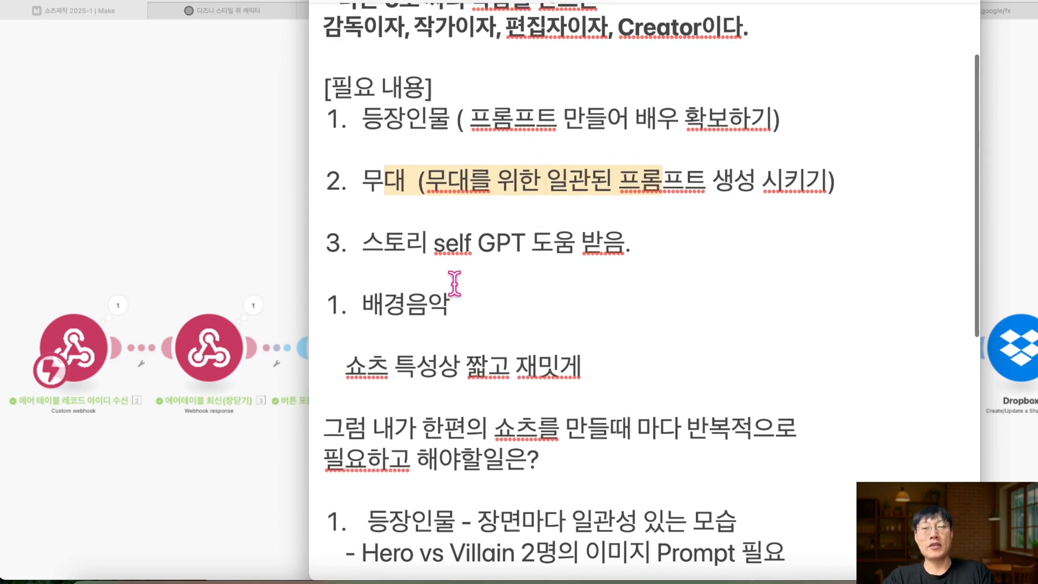
Review the notes on the characters, stage, story and background music needed for each short.
left_click_drag(385, 304, 457, 302)
scroll(463, 301, "down", 7)
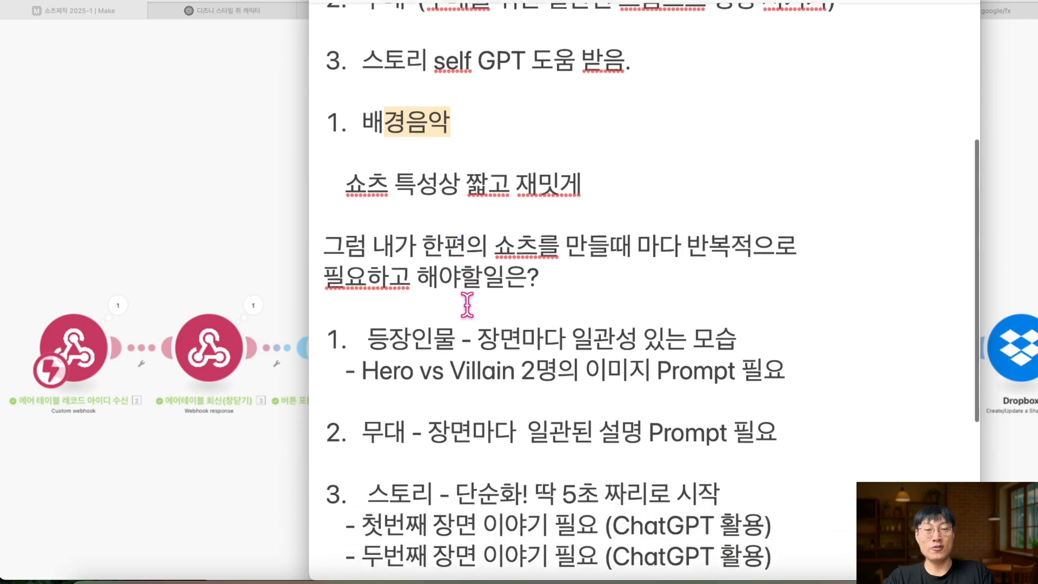
scroll(467, 306, "down", 6)
scroll(466, 302, "up", 7)
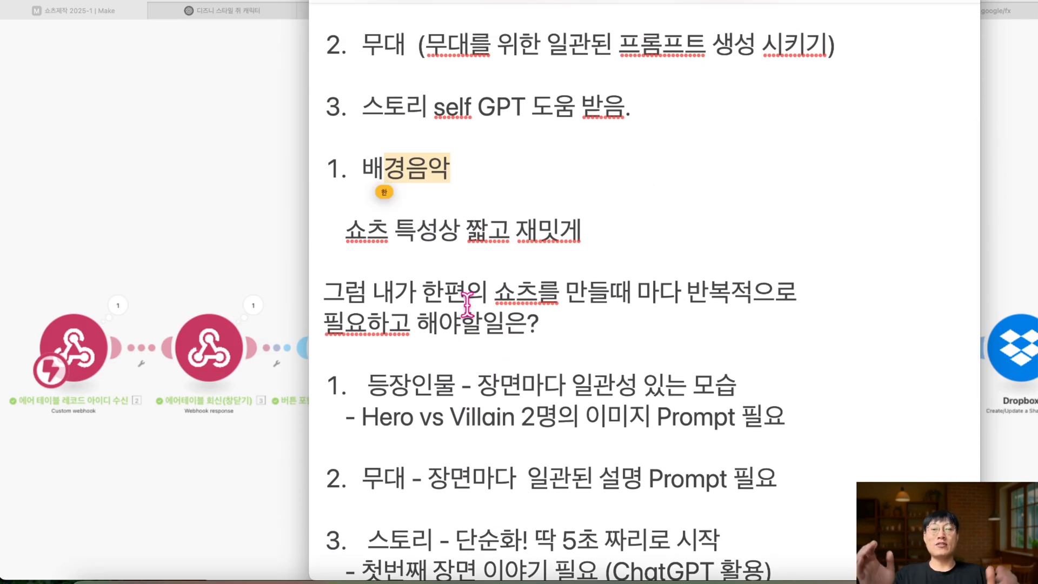
scroll(467, 304, "down", 4)
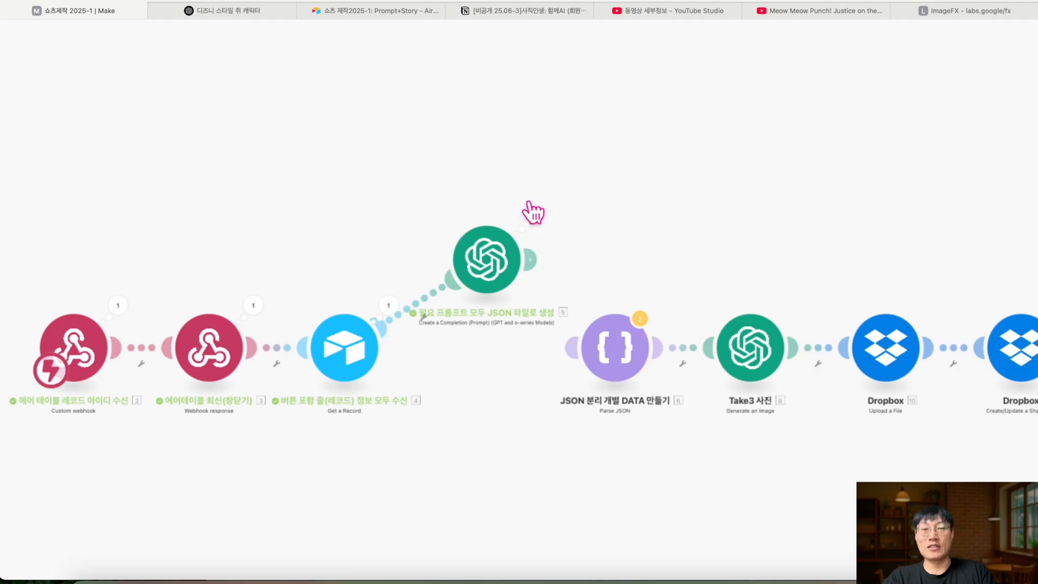
Open the output of the ChatGPT completion module in Make and expand Choices down to the full Message Content.
left_click(528, 208)
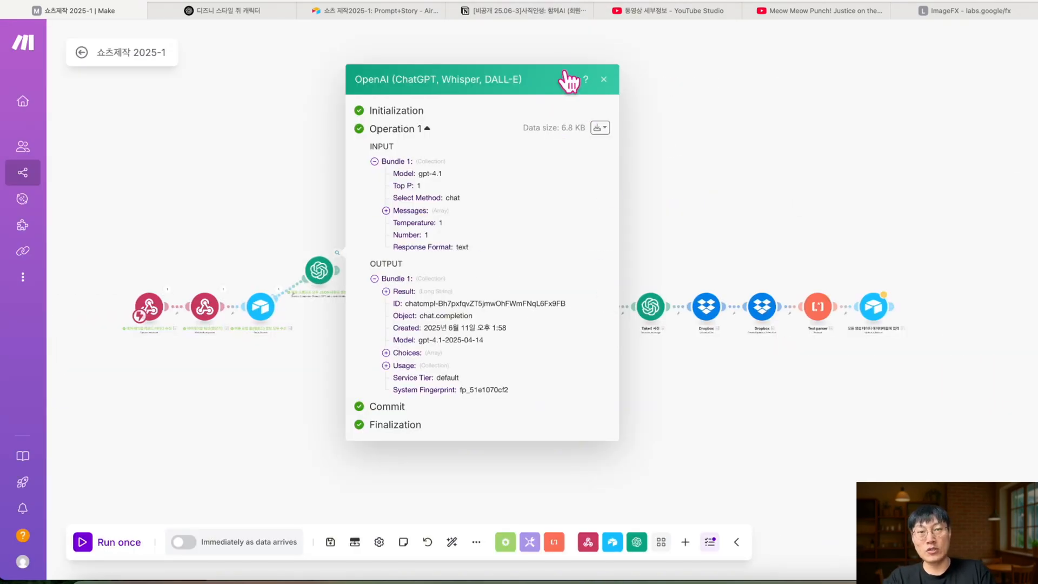
left_click(567, 80)
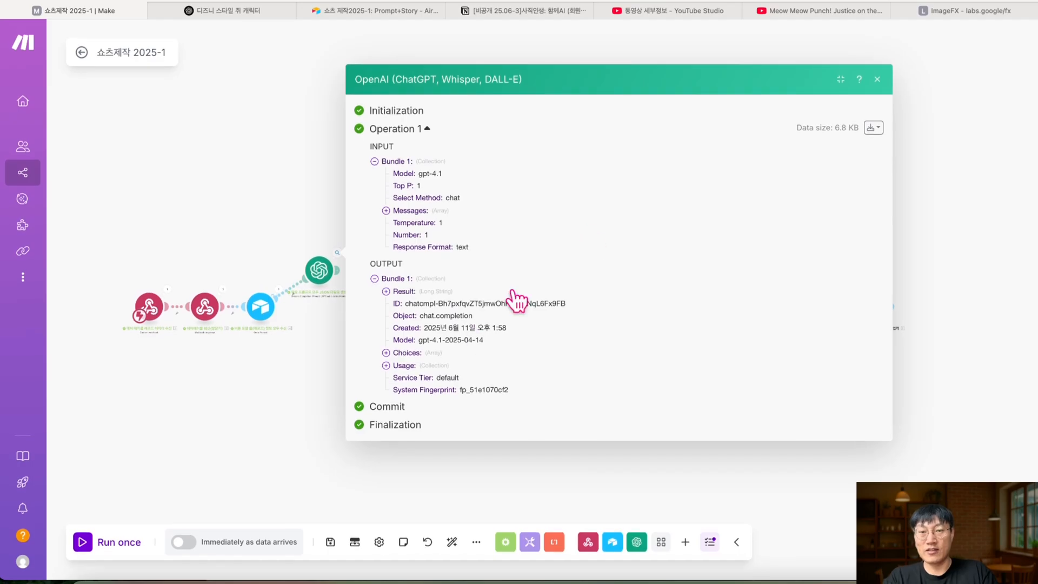
left_click(385, 353)
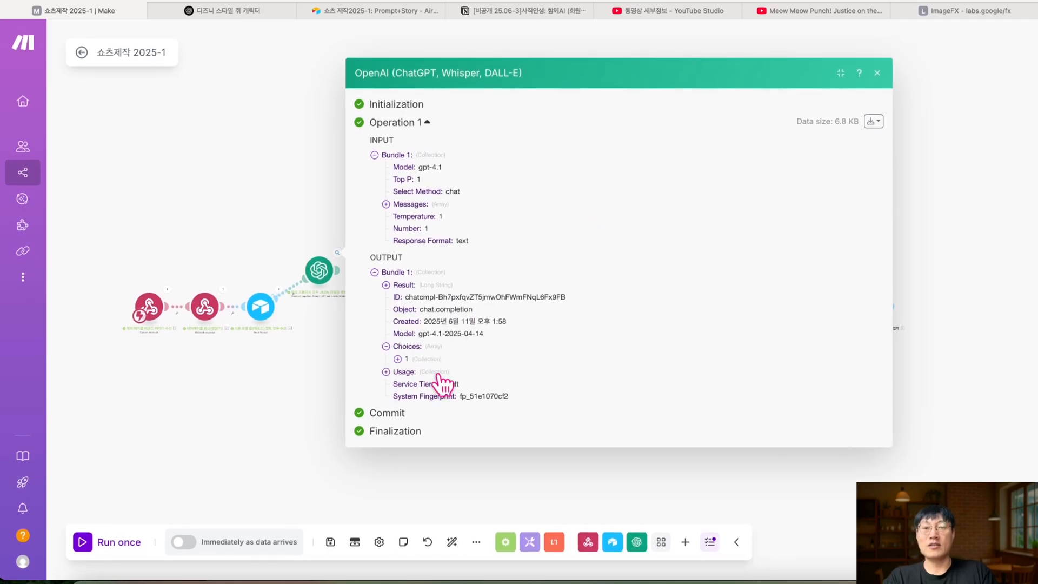
left_click(397, 359)
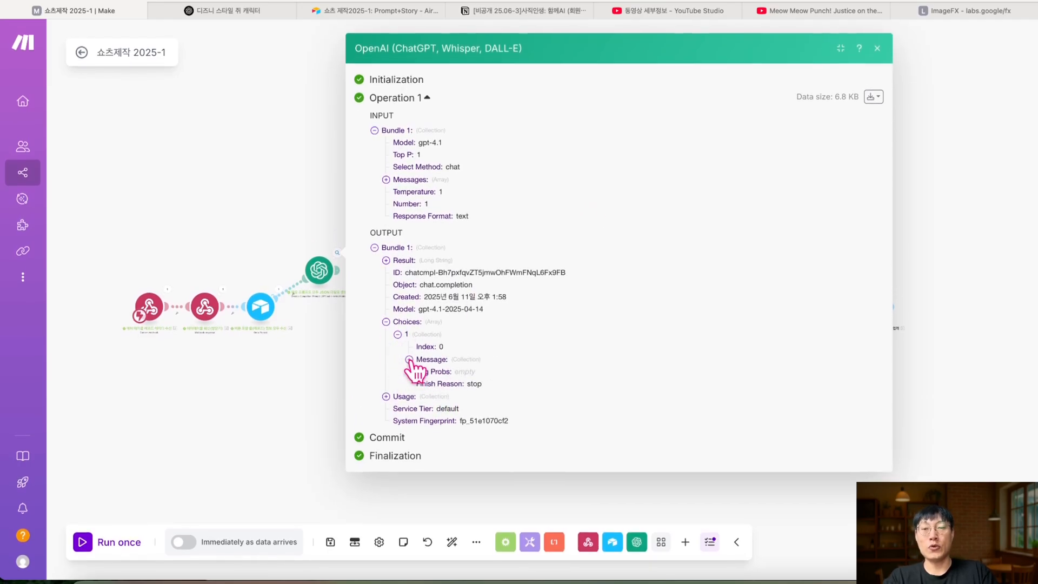
left_click(409, 359)
left_click(420, 376)
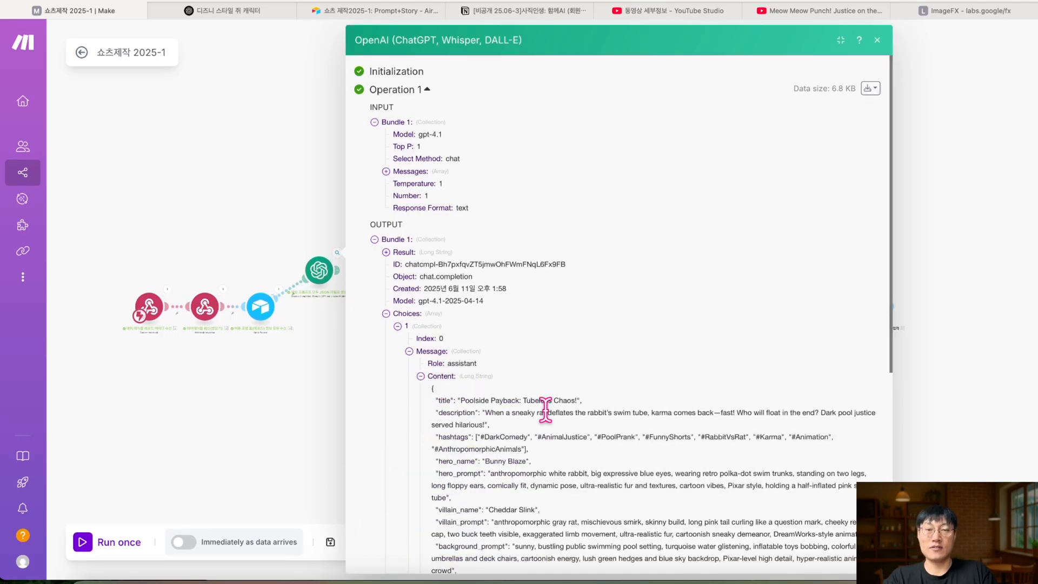
scroll(545, 411, "down", 6)
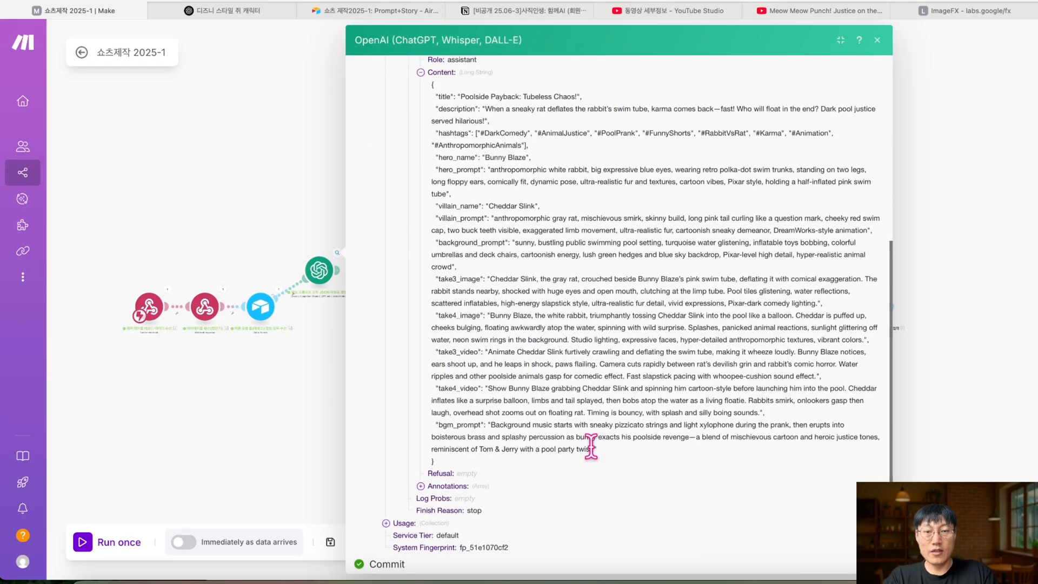
Copy the whole JSON text from the completion's Content output and close the output view.
left_click_drag(595, 449, 428, 85)
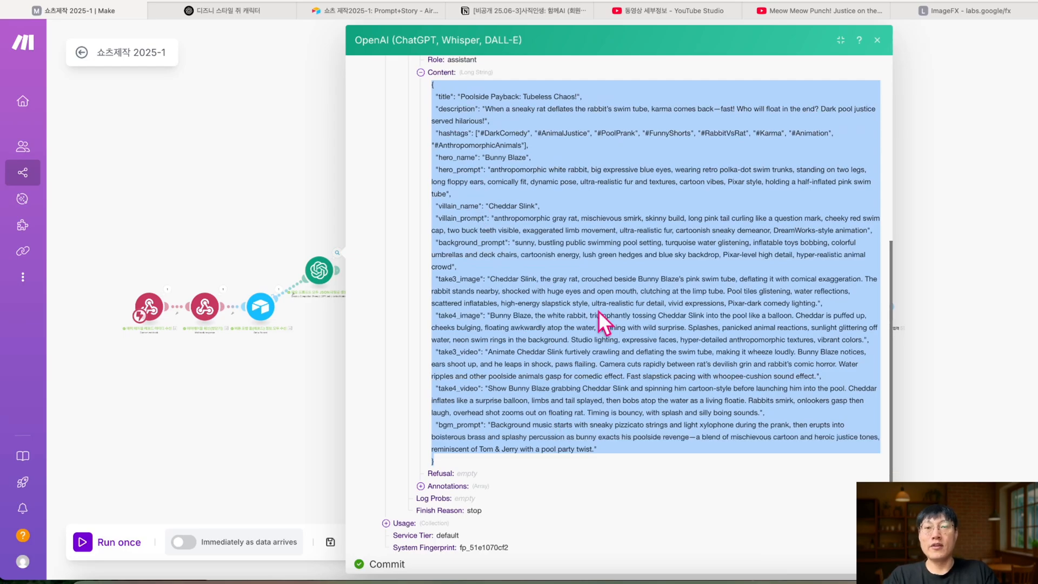
scroll(598, 310, "up", 3)
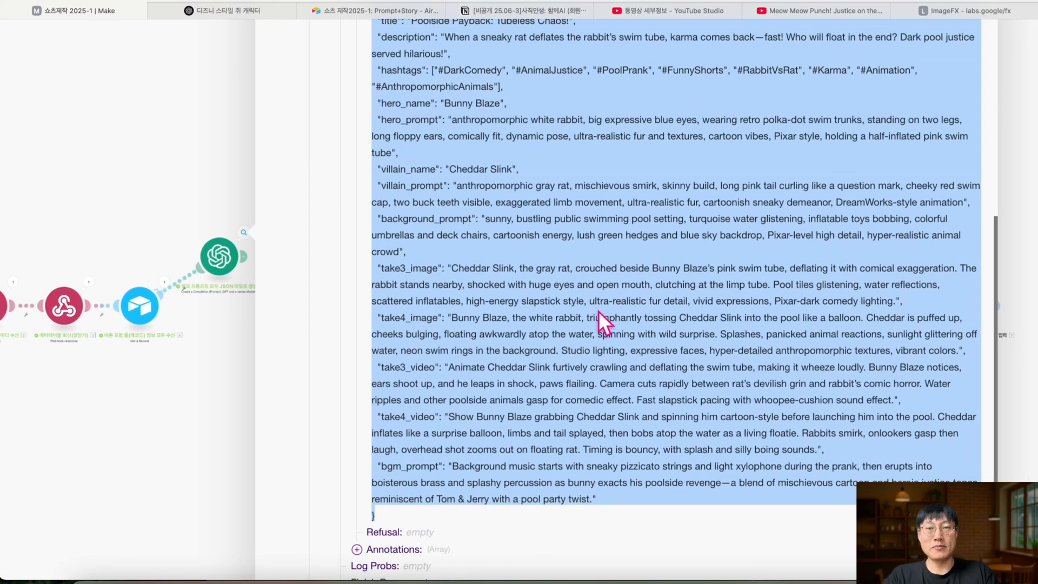
scroll(599, 310, "up", 1)
right_click(598, 310)
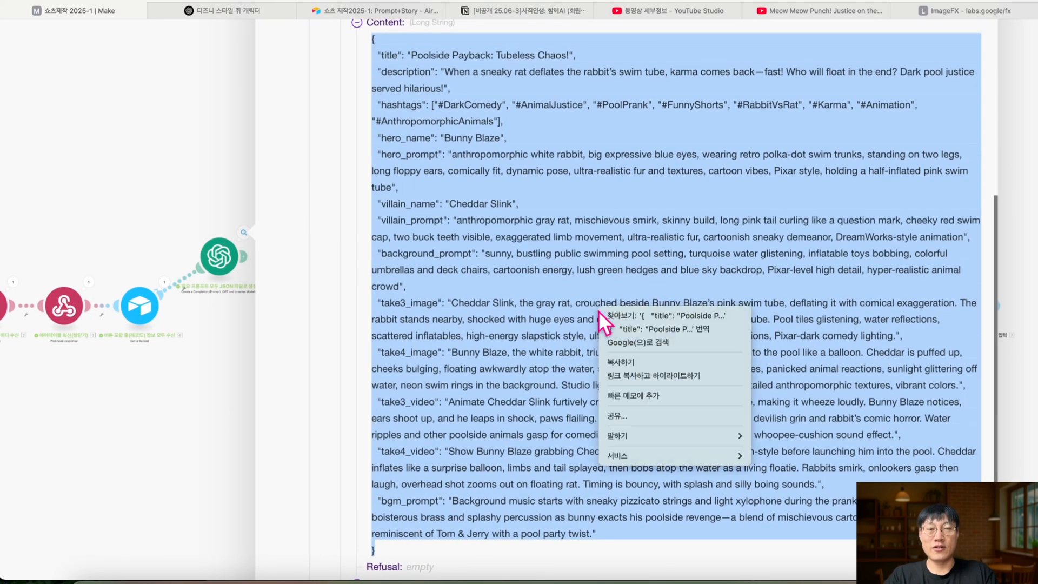
left_click(625, 362)
scroll(798, 231, "up", 7)
scroll(969, 73, "down", 3)
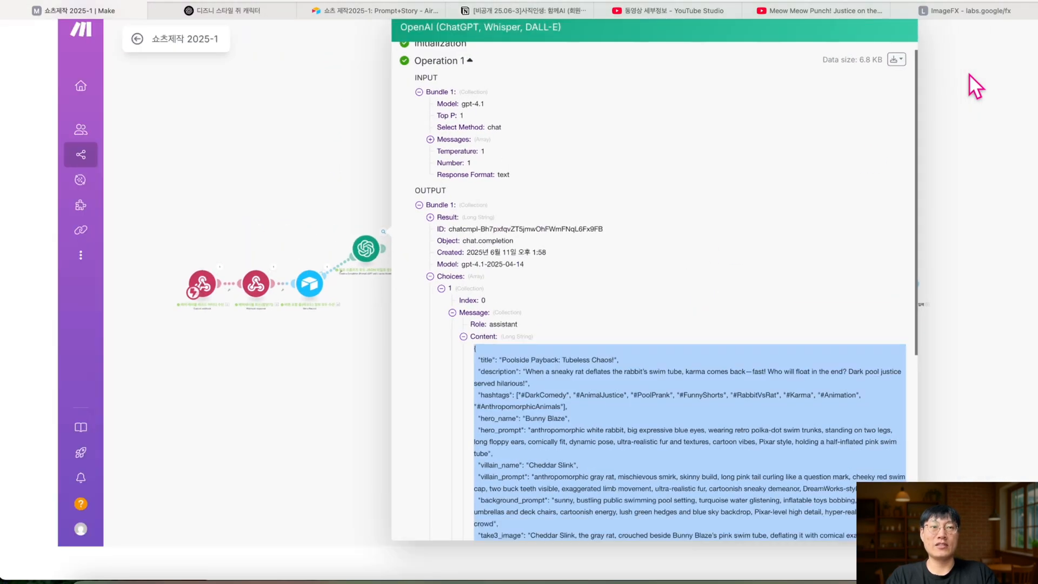
left_click(878, 40)
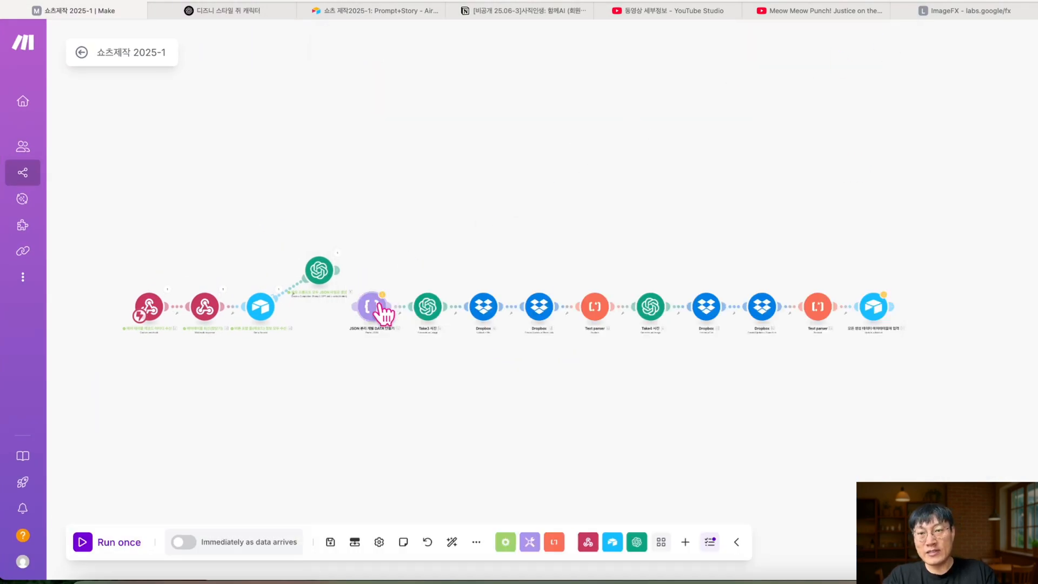
Connect the Parse JSON module "JSON 분리 개별 DATA 만들기" to the ChatGPT completion module.
left_click_drag(384, 313, 383, 255)
scroll(340, 311, "up", 5)
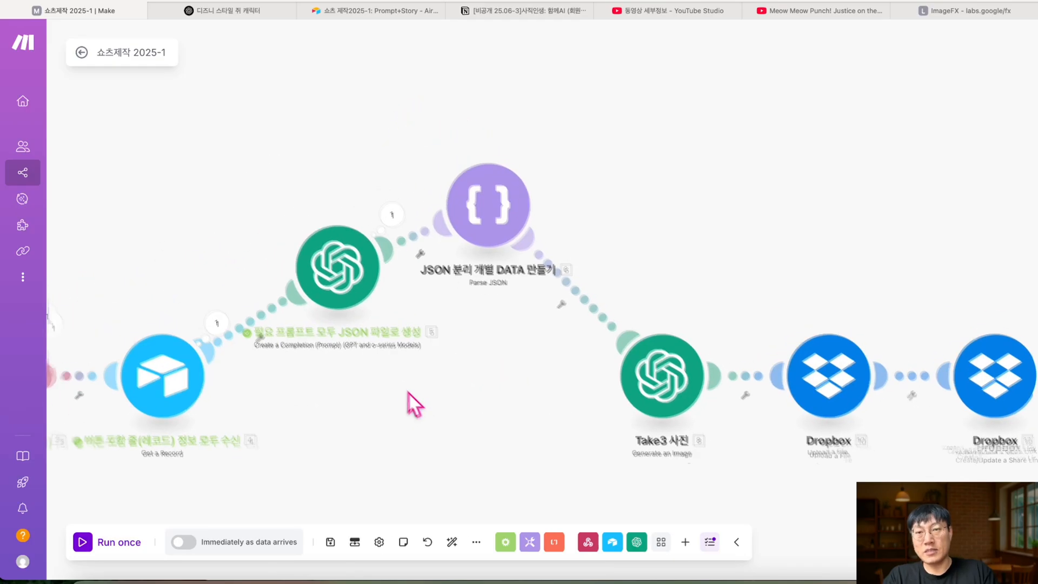
left_click_drag(408, 392, 414, 406)
scroll(372, 393, "up", 3)
scroll(282, 367, "up", 2)
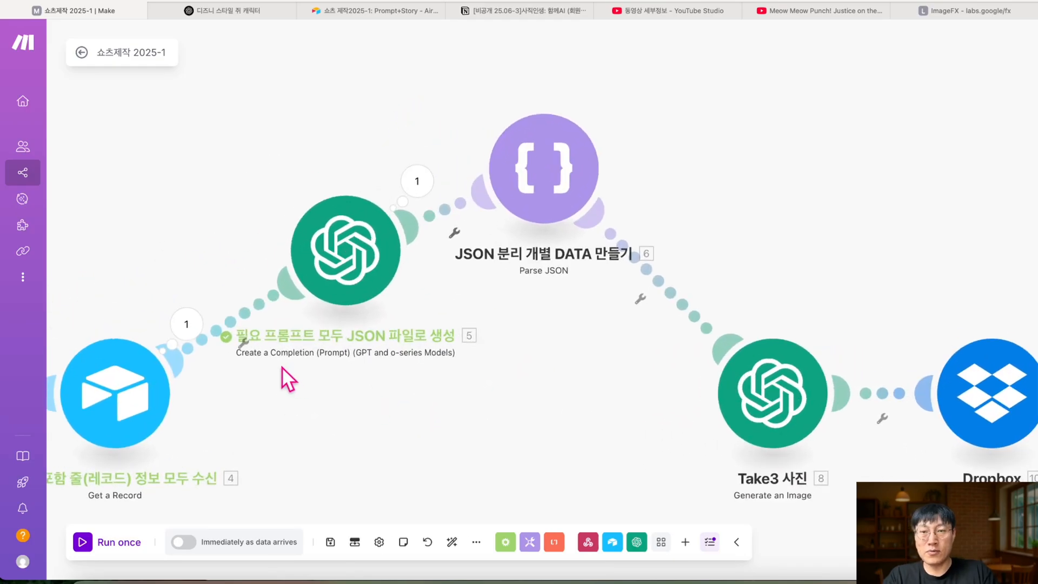
Check the Parse JSON module's JSON string mapping against the completion's Choices[] Message Content item and save the settings.
left_click(551, 186)
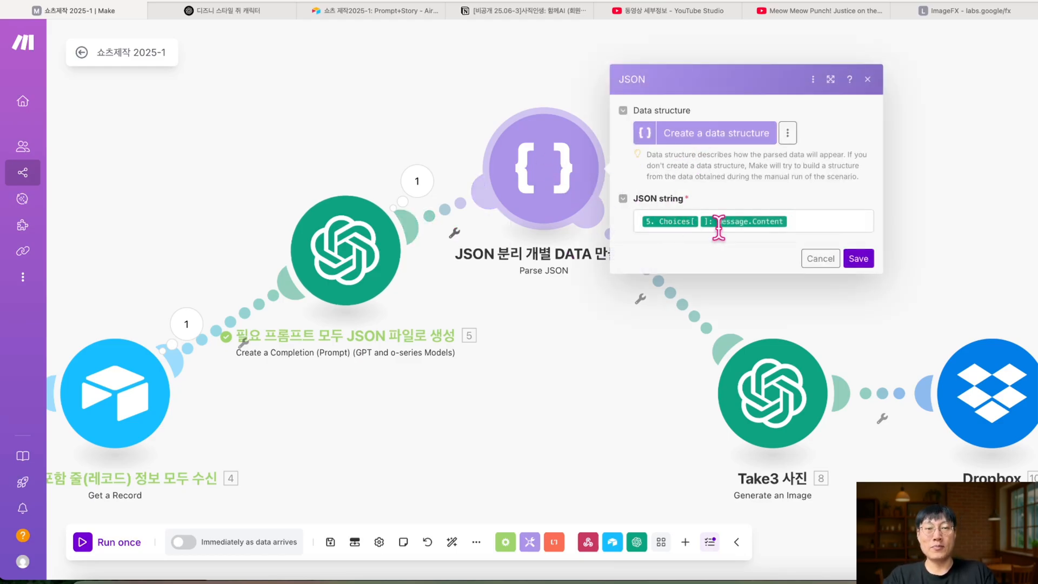
left_click(820, 219)
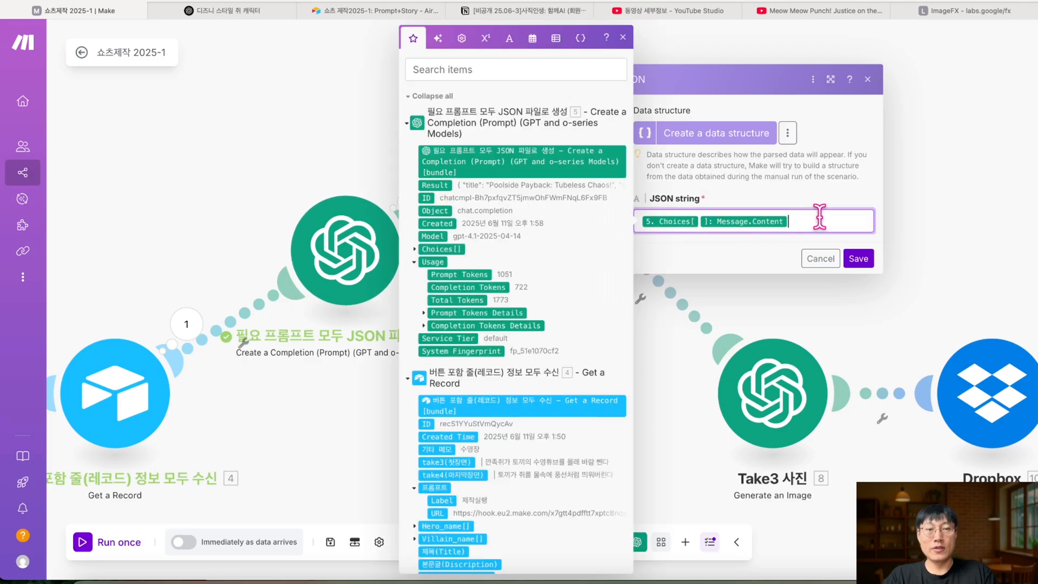
left_click(415, 249)
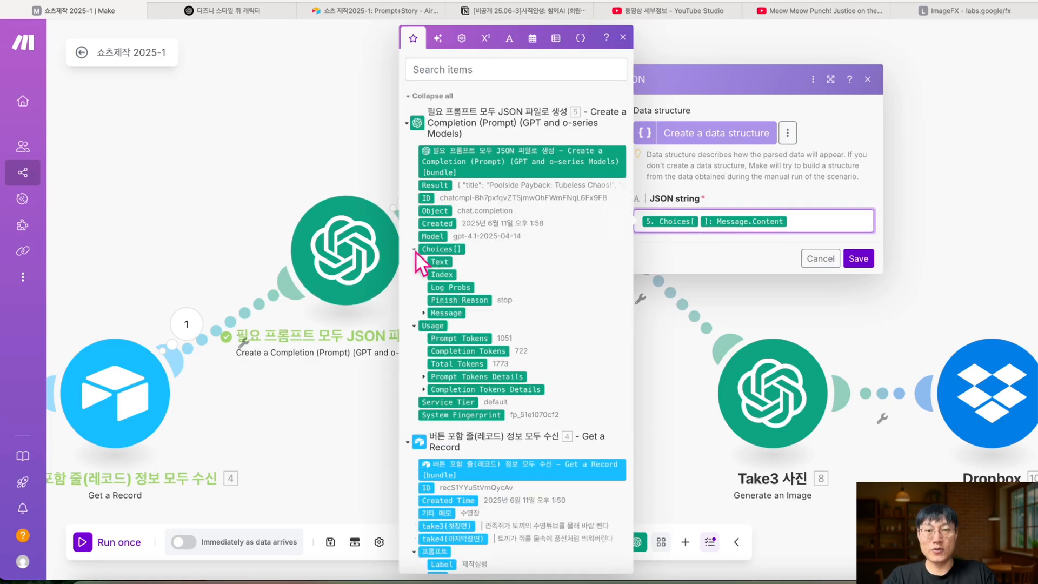
left_click(424, 313)
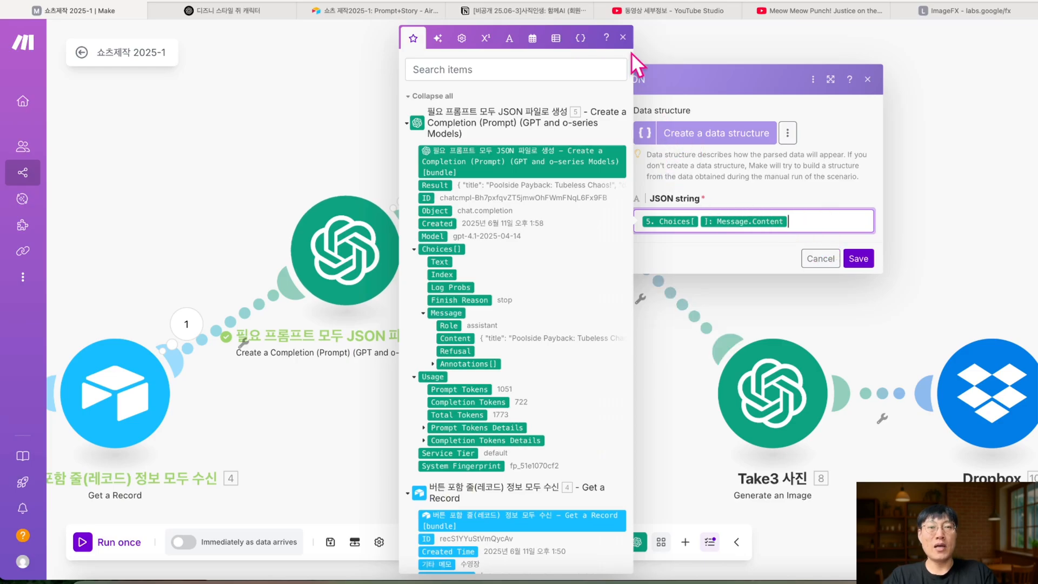
left_click(623, 38)
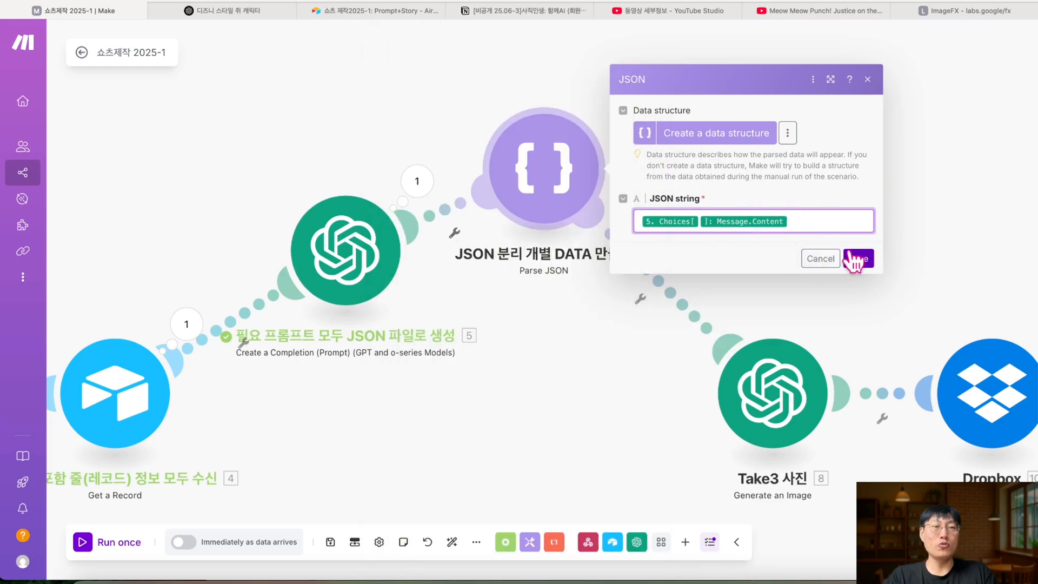
left_click(860, 261)
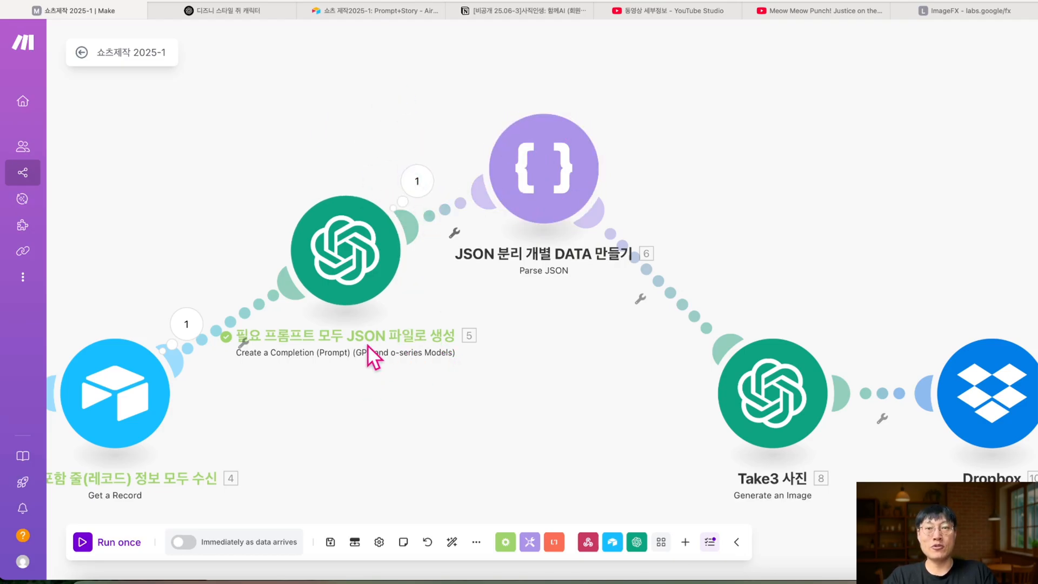
right_click(541, 189)
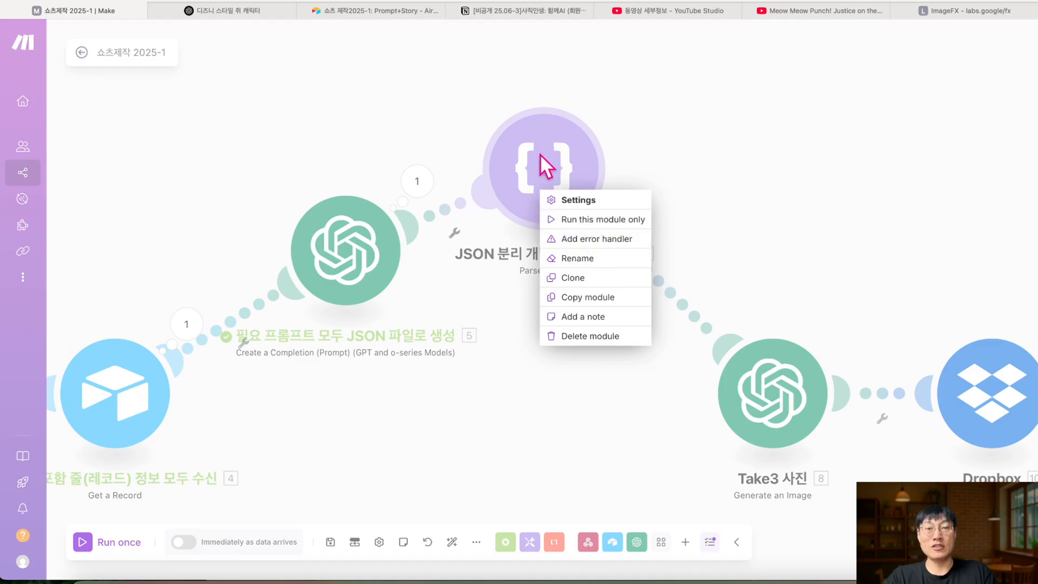
left_click(595, 220)
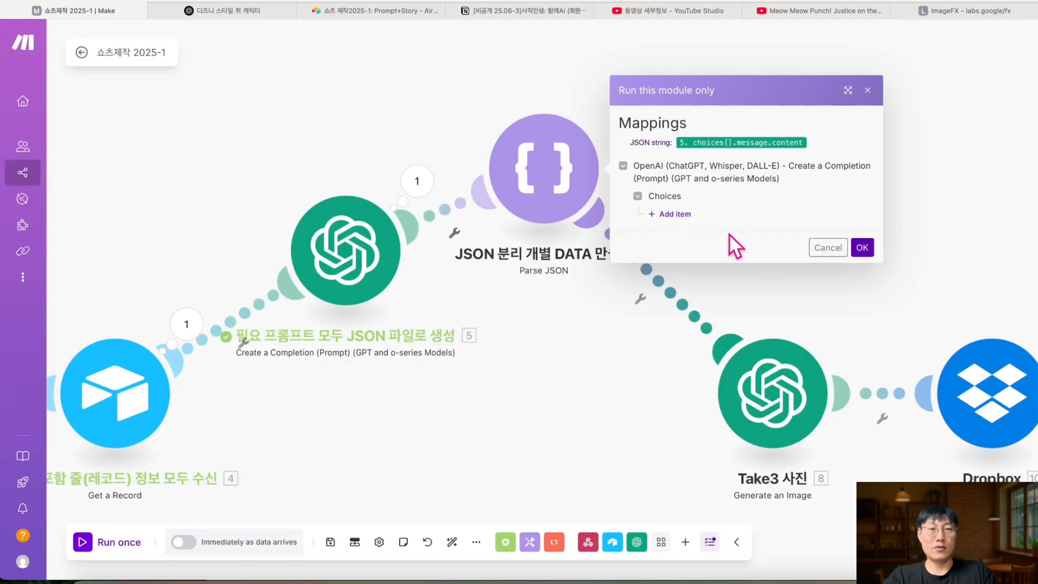
left_click(690, 216)
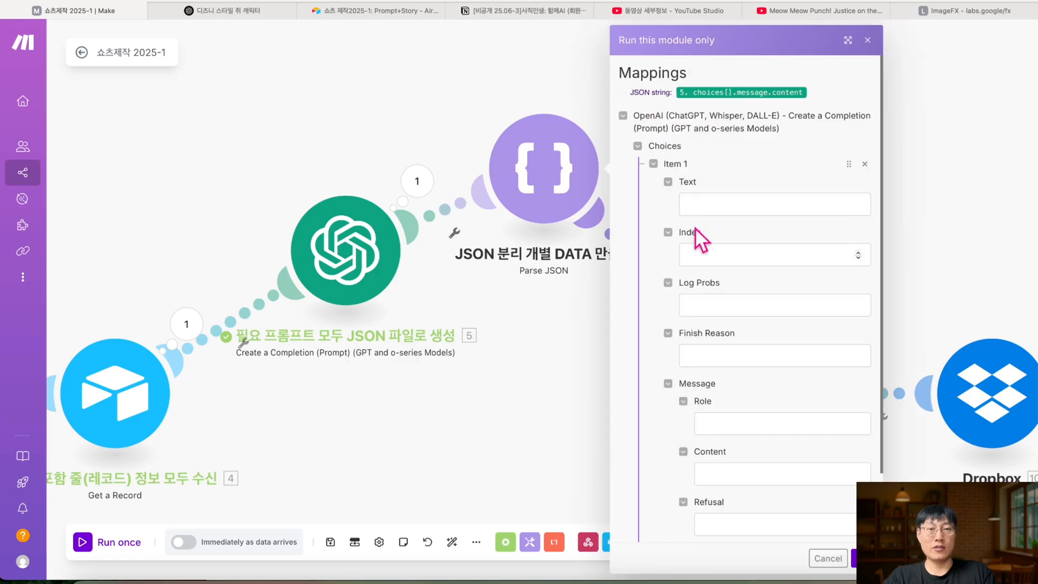
left_click(864, 40)
Unlink the Take3 사진 module from the Parse JSON module and run the scenario once despite the warning.
left_click(666, 303)
left_click(690, 327)
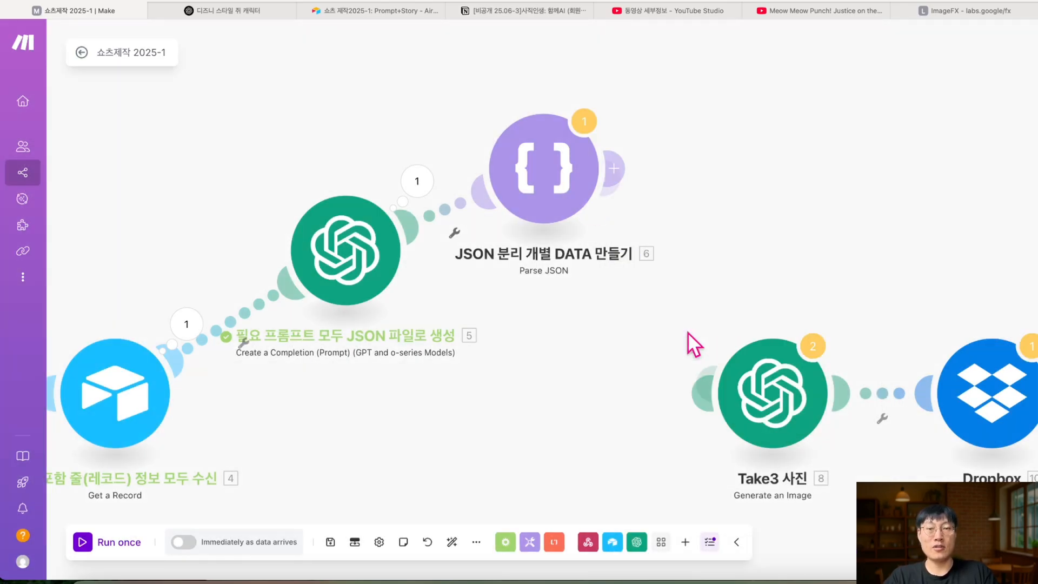
left_click(83, 541)
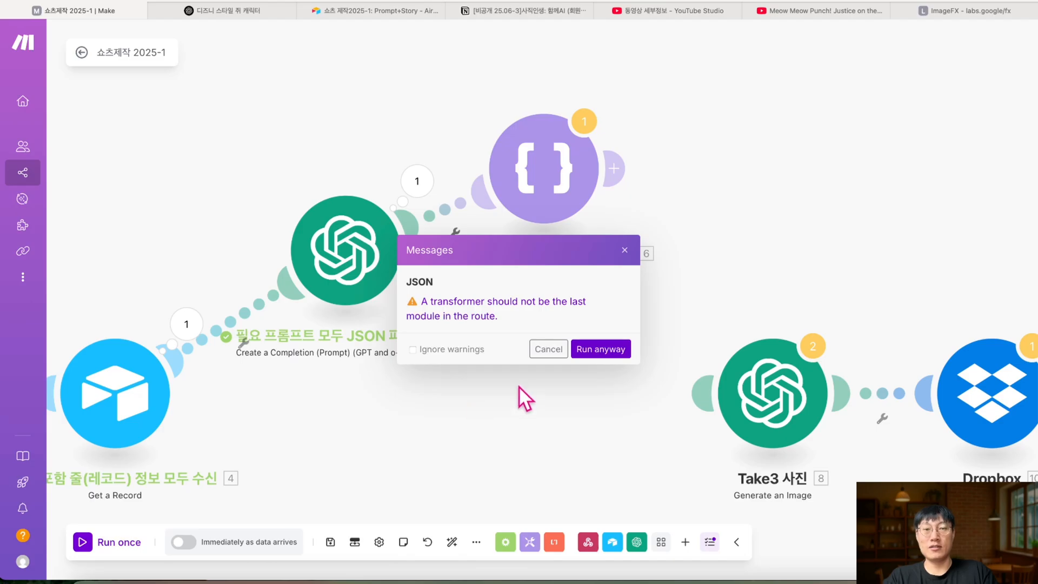
left_click(596, 350)
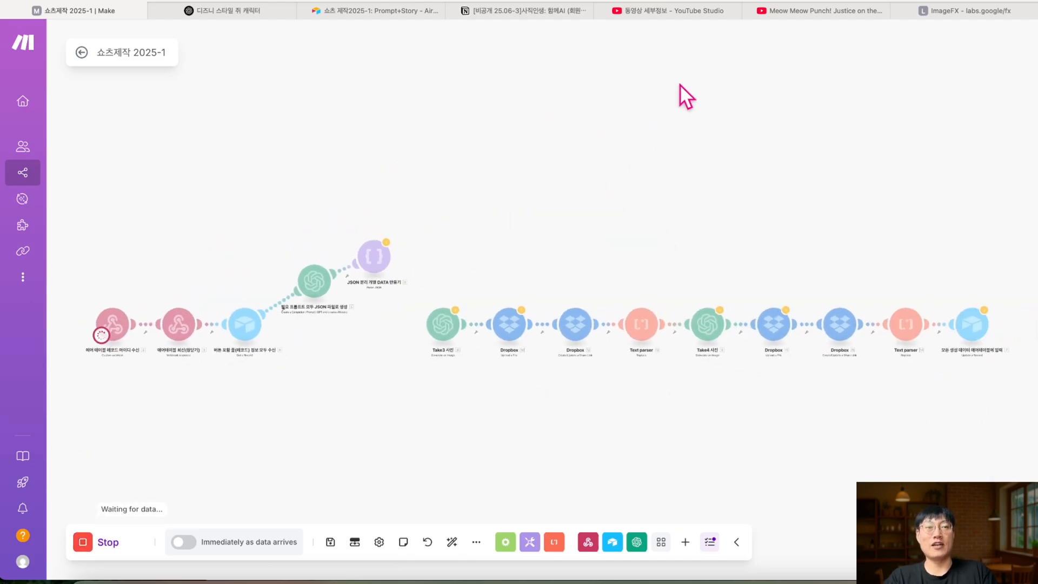
Switch to Airtable, trigger 제작실행 for the 수영장 record, and return to the Make scenario.
left_click(342, 11)
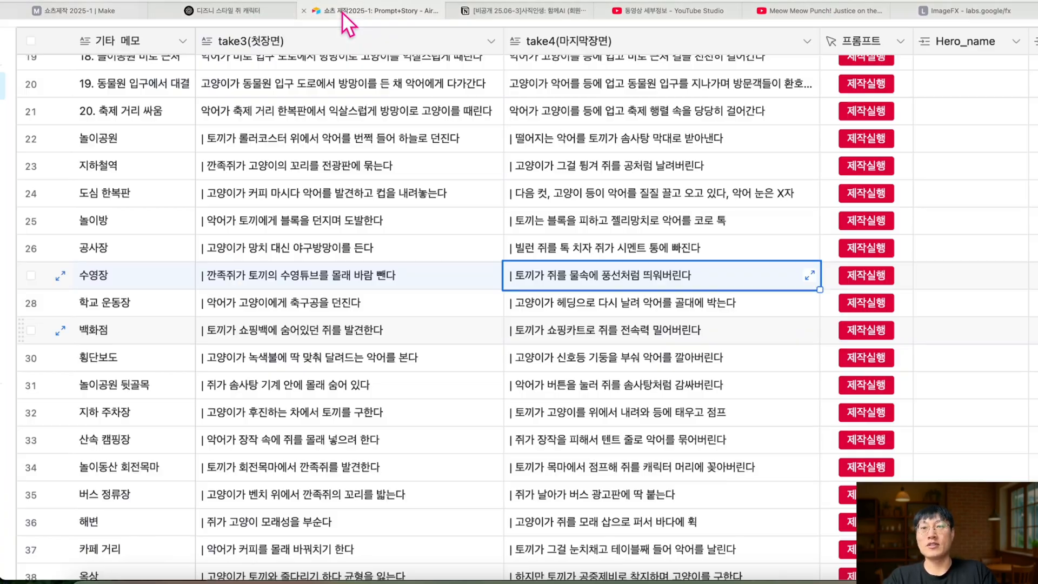
left_click(869, 281)
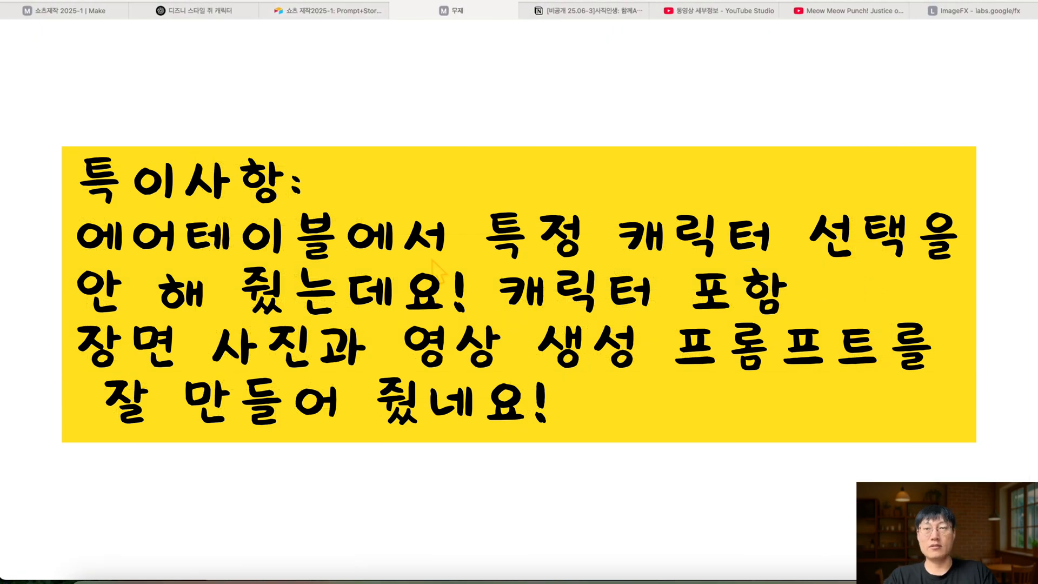
left_click(115, 11)
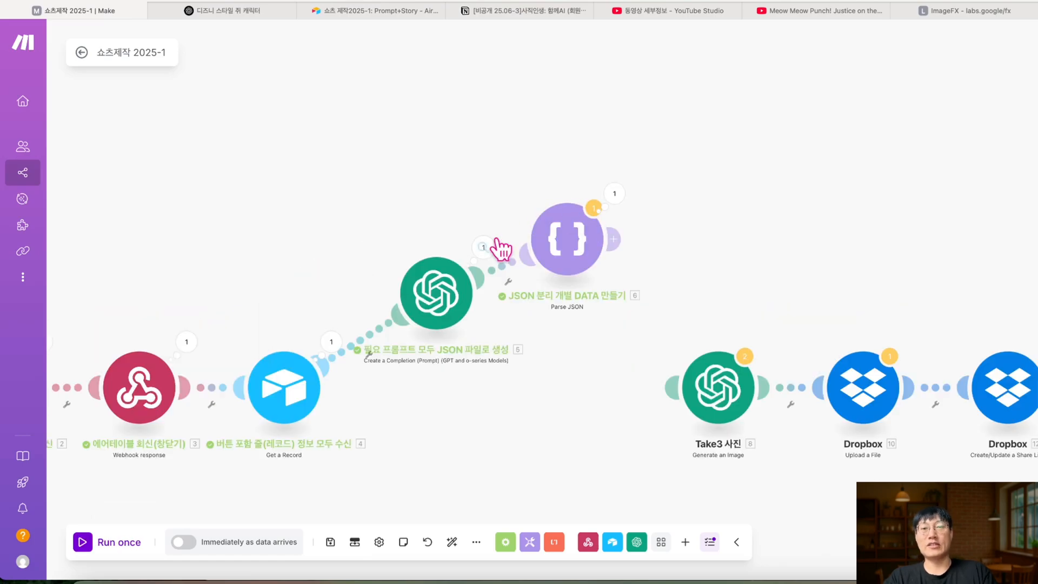
Examine the JSON in the ChatGPT completion's new output by expanding Choices, Message and Content and reading through the prompts.
left_click(483, 249)
left_click(546, 348)
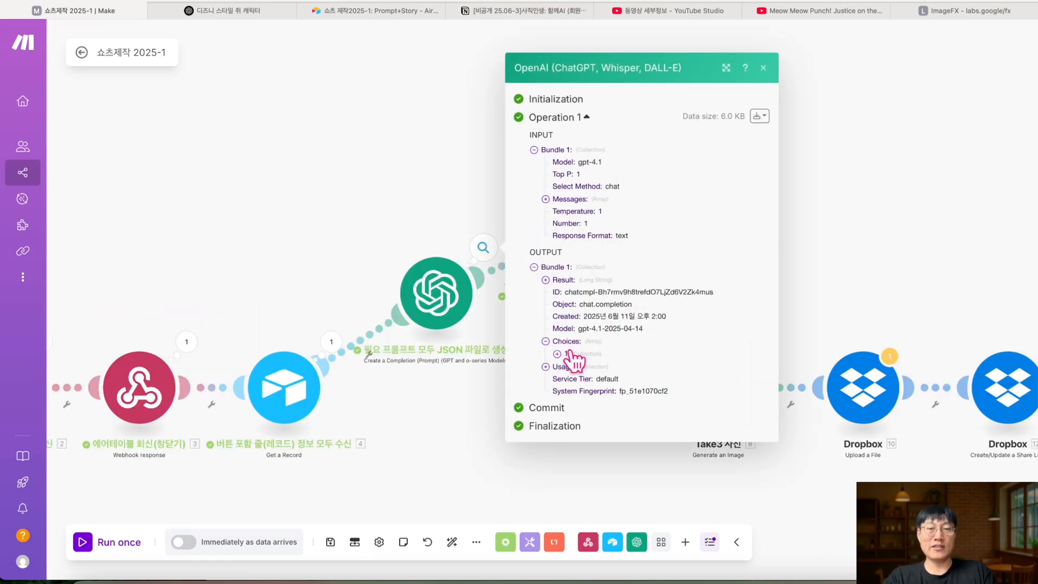
left_click(556, 354)
left_click(569, 351)
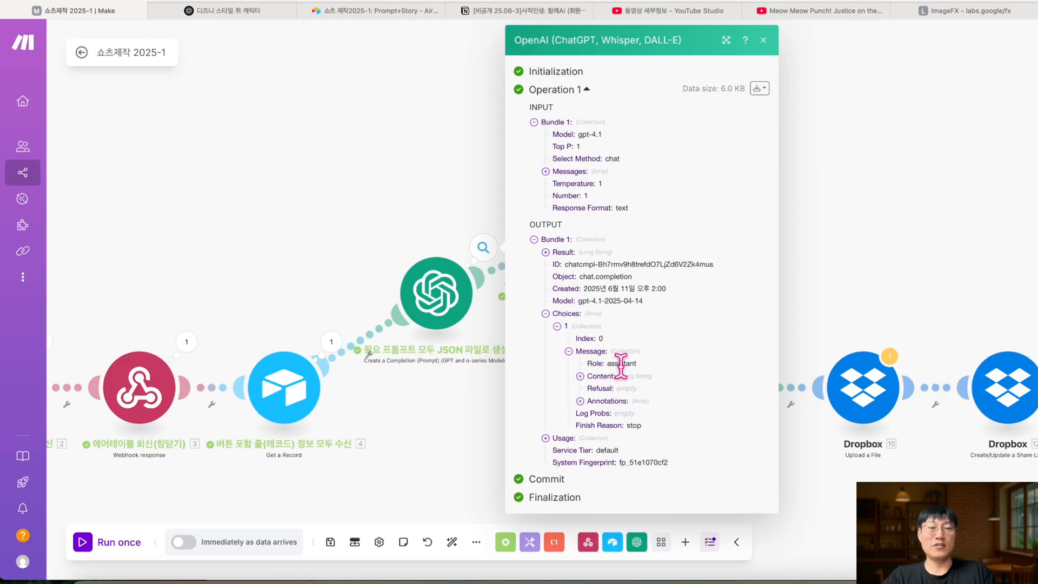
left_click(580, 376)
scroll(671, 404, "down", 7)
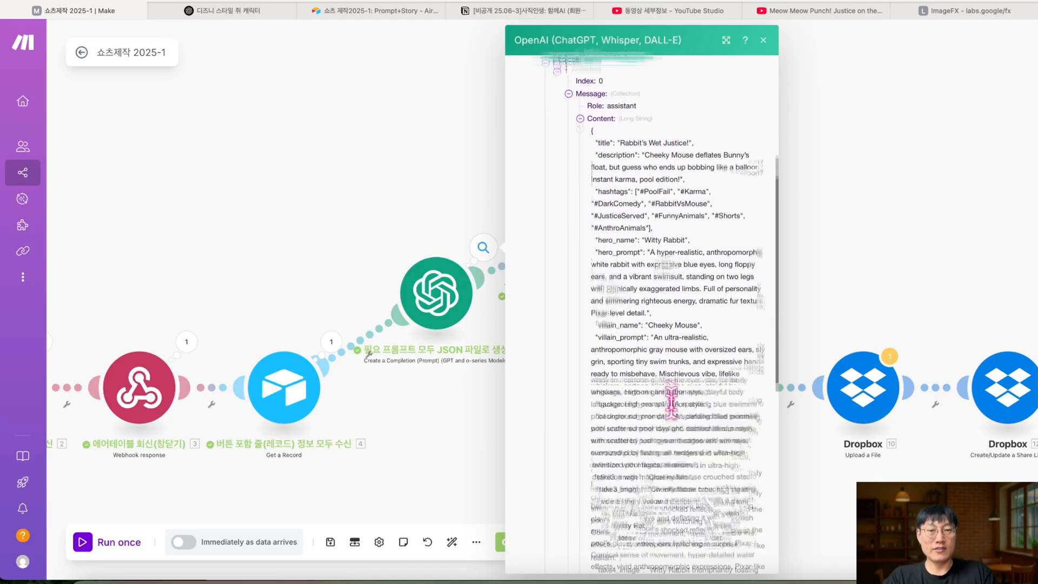
scroll(671, 403, "down", 6)
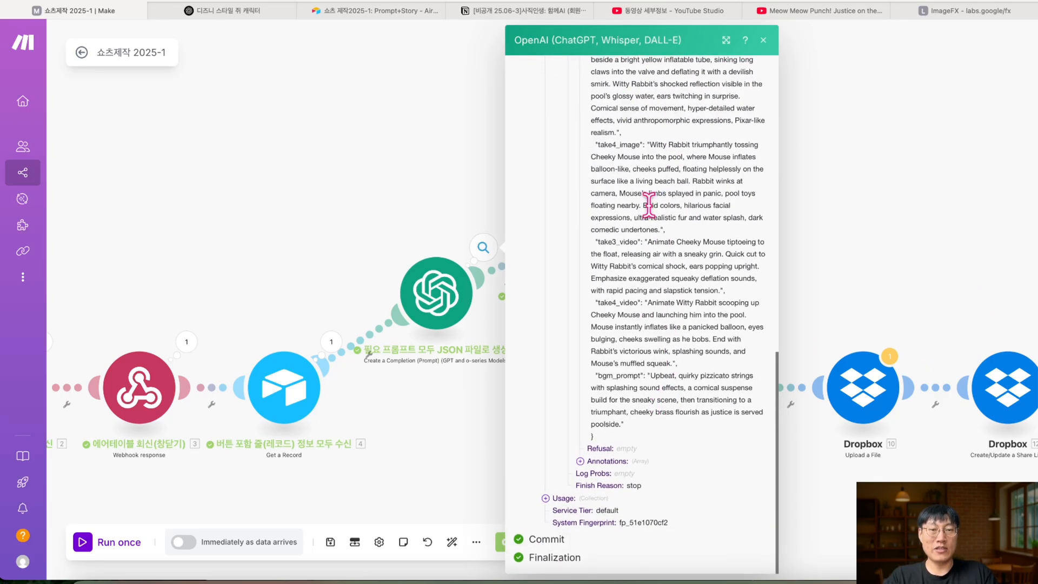
Examine the Parse JSON module's output in the enlarged view, reading the separated fields from title and description through bgm_prompt.
left_click(764, 40)
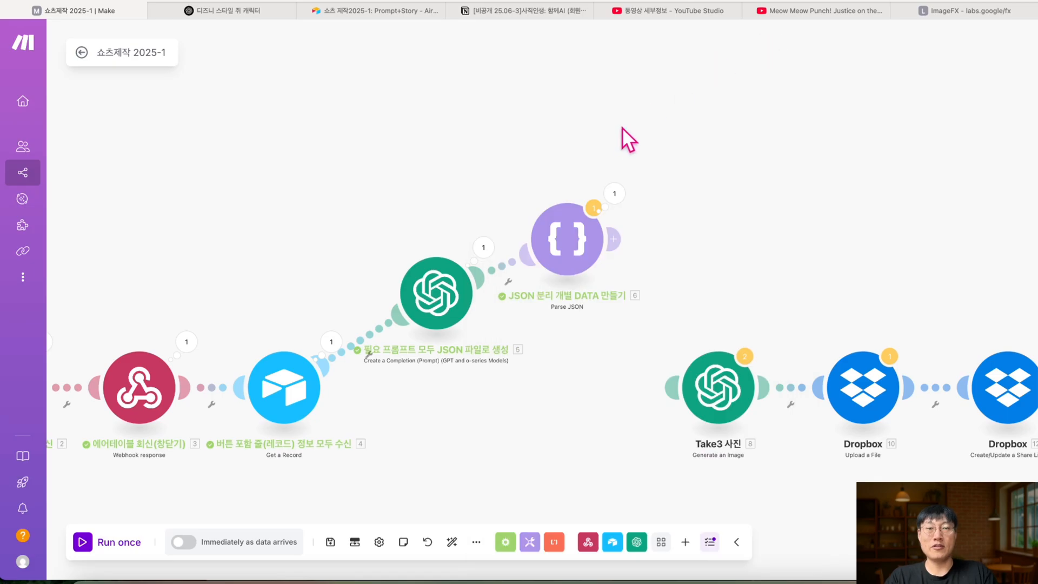
left_click(614, 193)
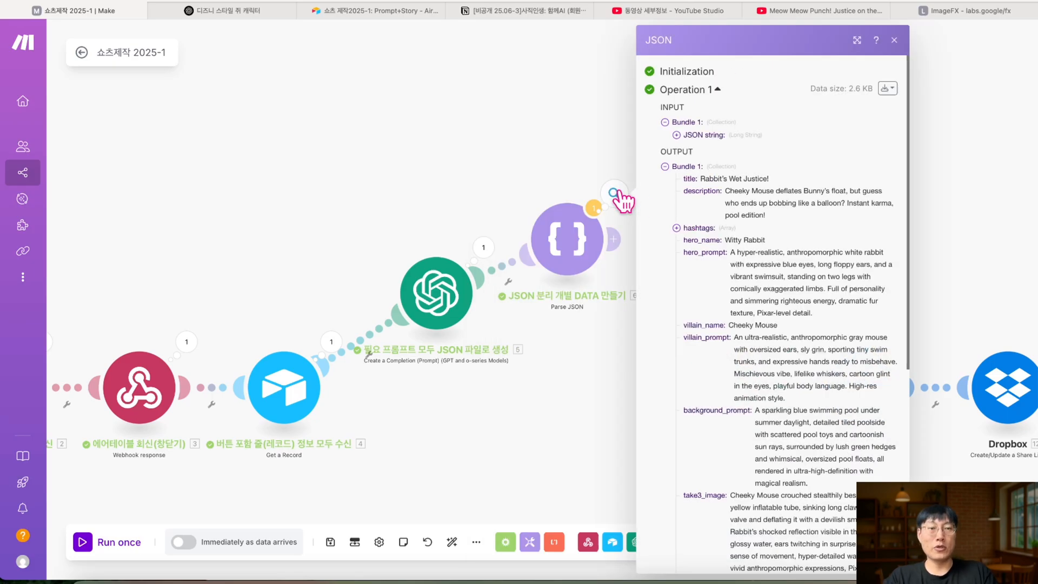
left_click(858, 41)
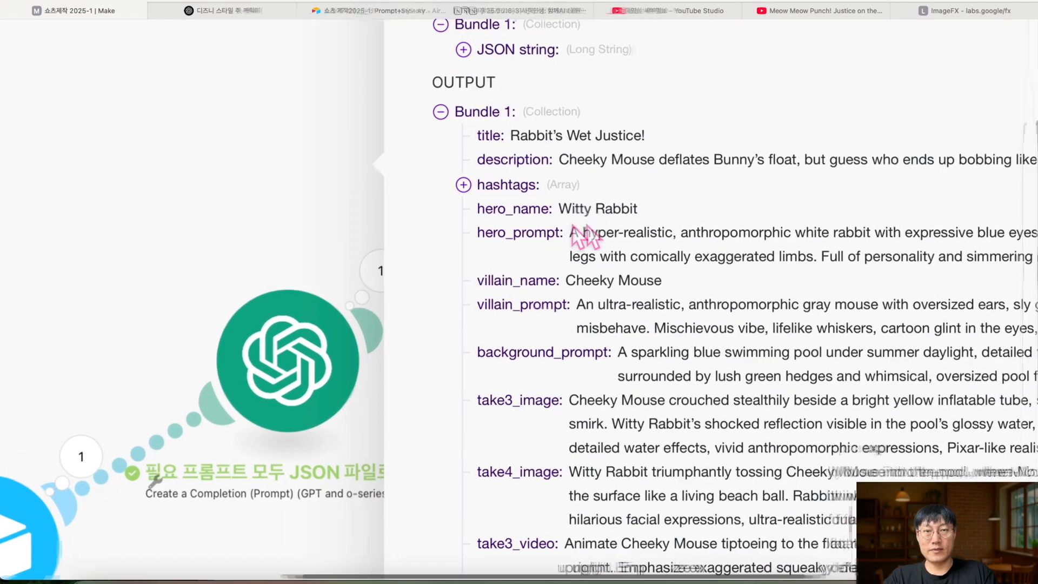
scroll(580, 227, "down", 3)
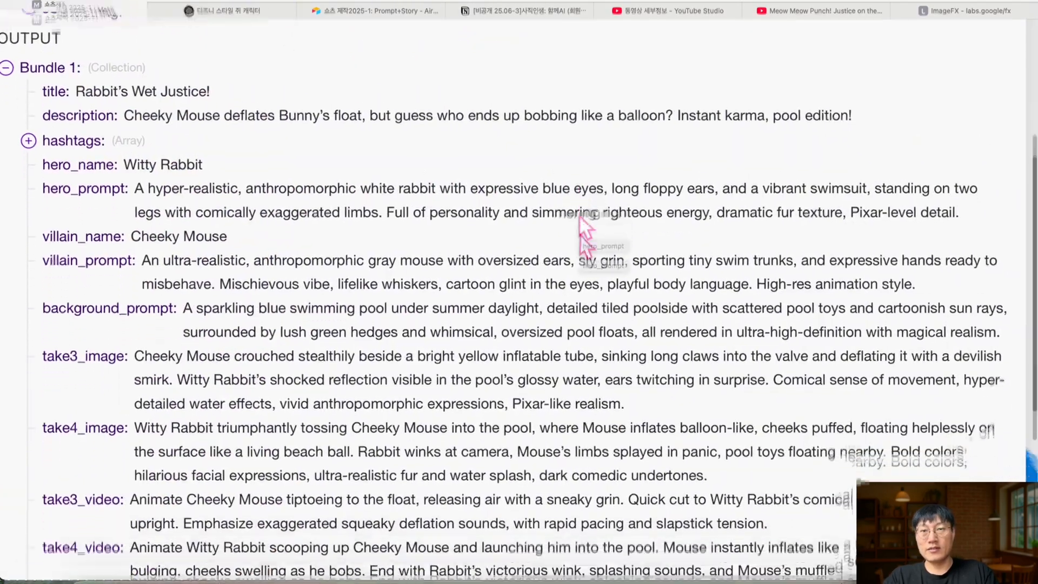
scroll(202, 162, "up", 2)
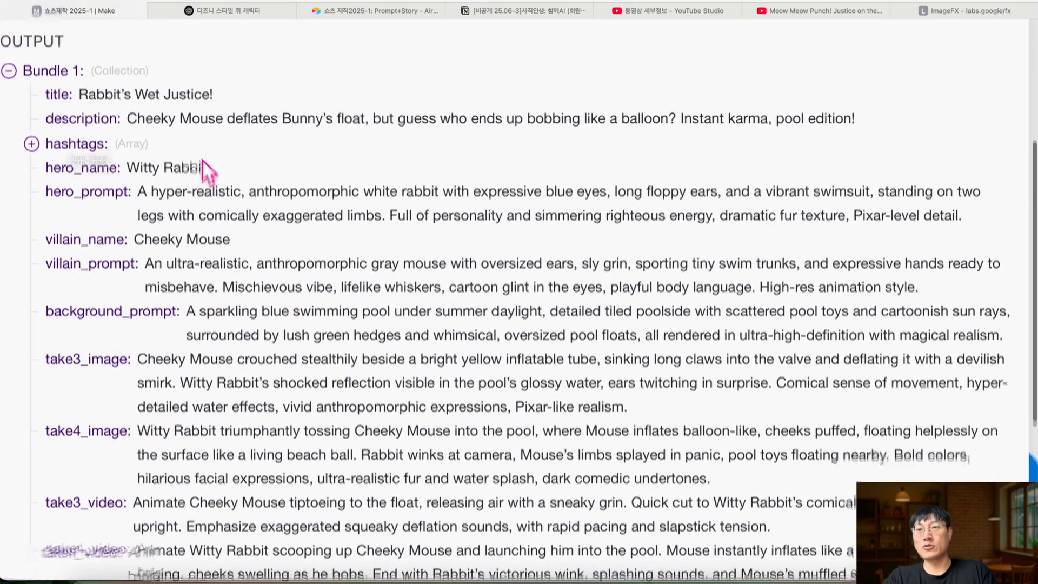
left_click_drag(50, 103, 203, 106)
left_click_drag(61, 130, 105, 130)
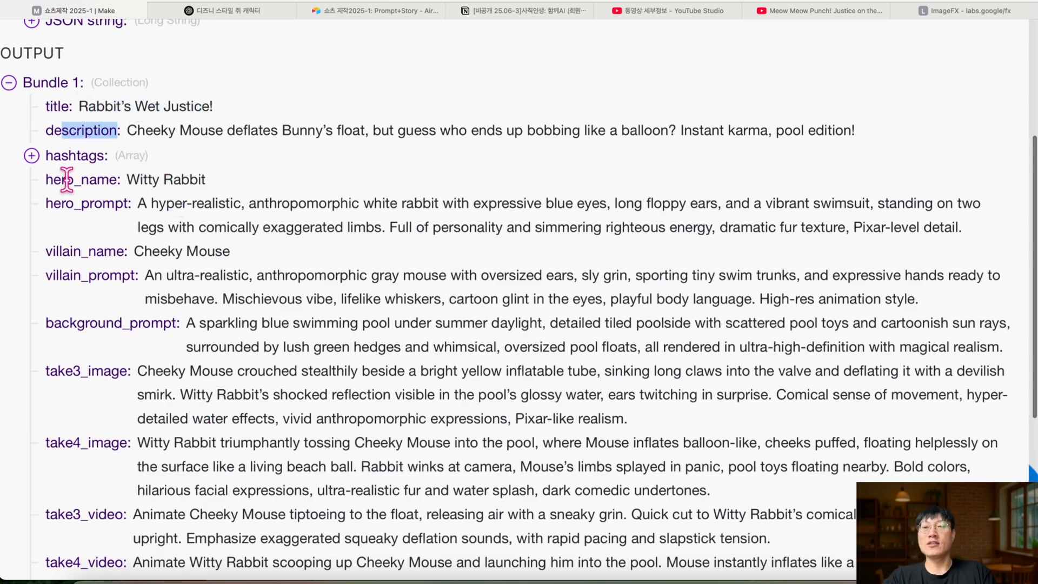
scroll(203, 267, "down", 5)
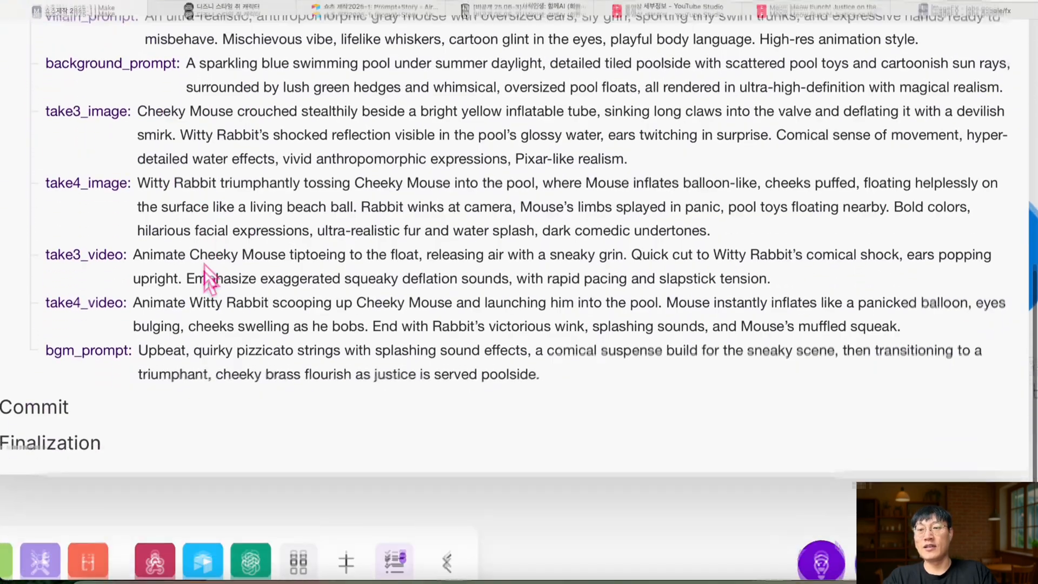
scroll(447, 139, "up", 3)
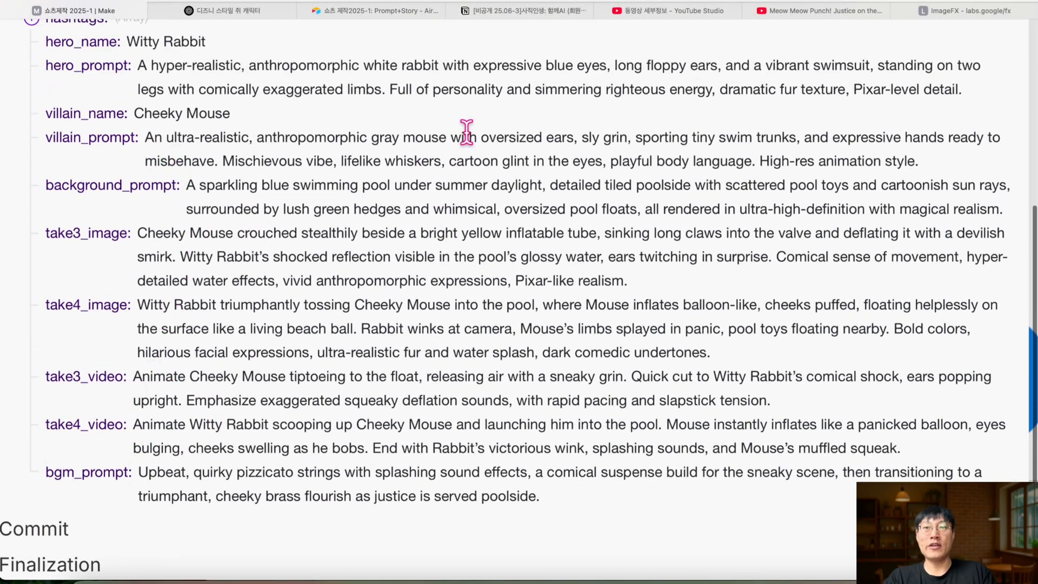
scroll(464, 133, "up", 2)
scroll(467, 135, "up", 1)
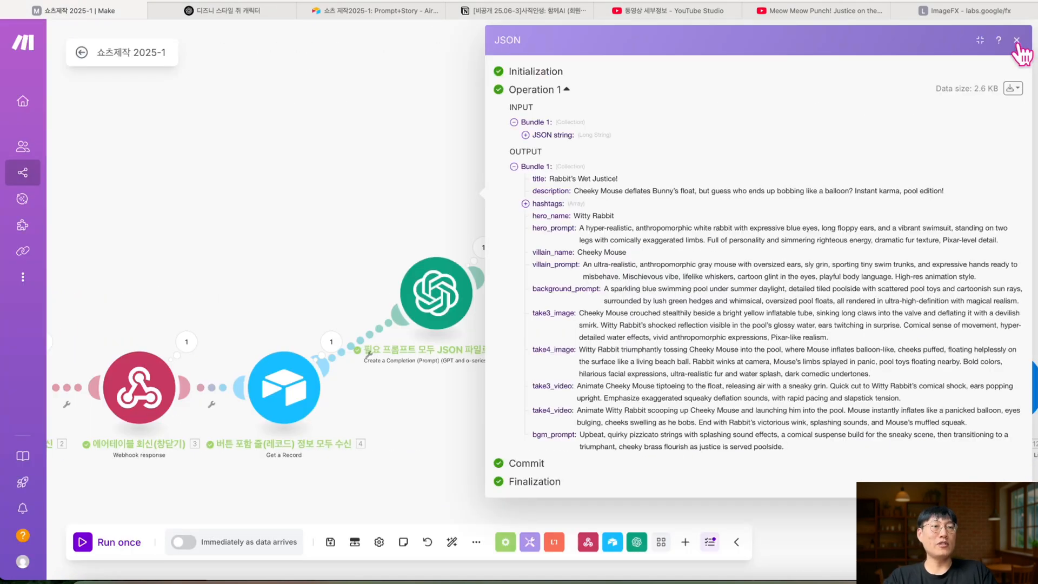
left_click(1017, 40)
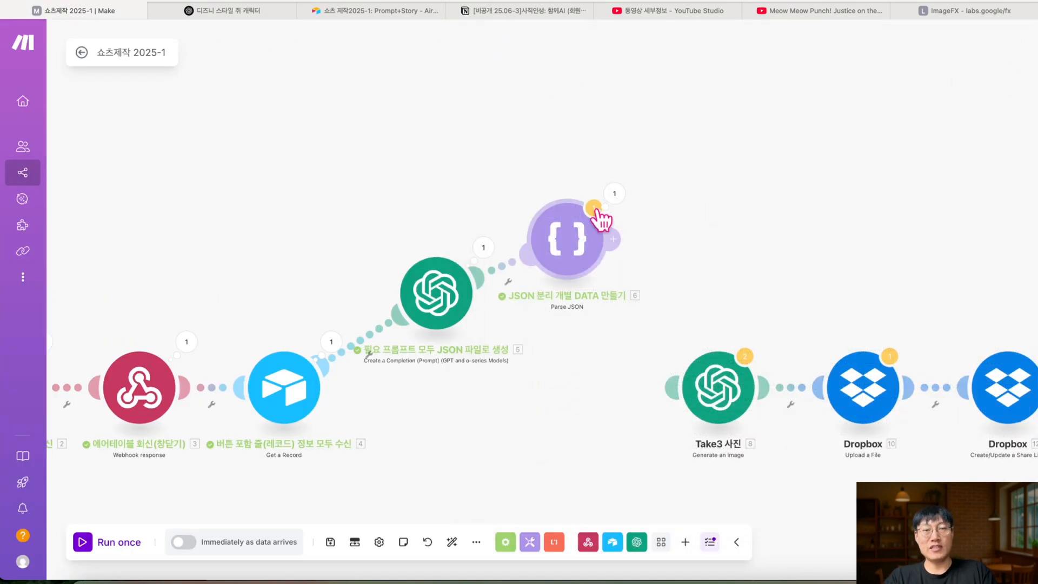
scroll(721, 399, "right", 10)
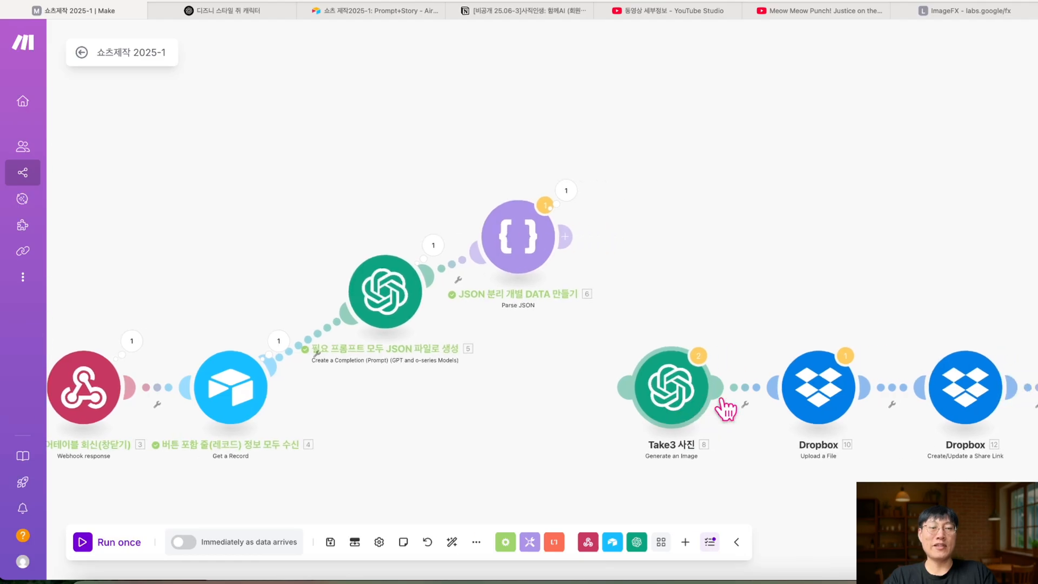
scroll(722, 399, "down", 4)
scroll(721, 399, "up", 1)
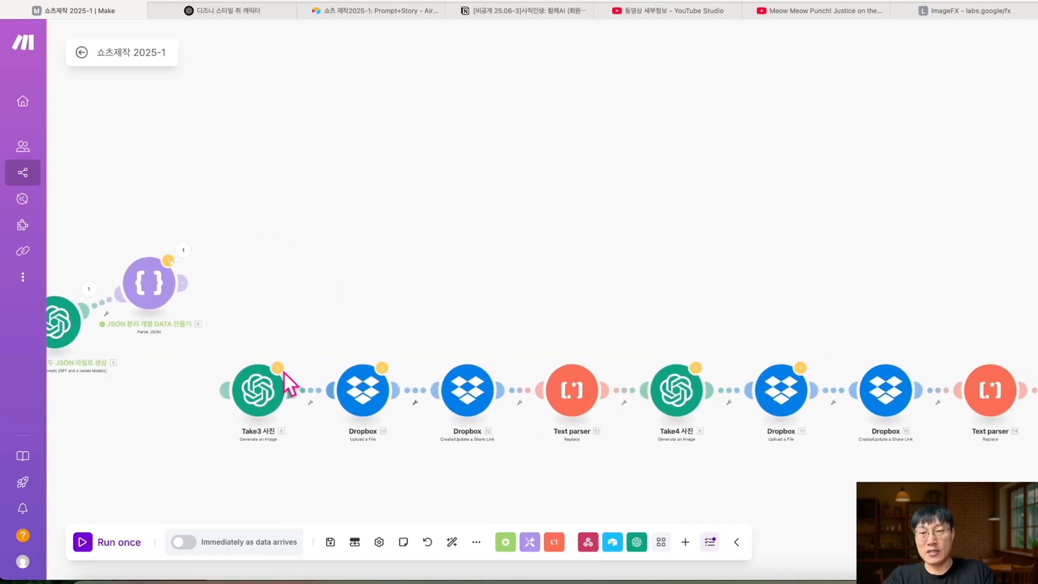
left_click(261, 401)
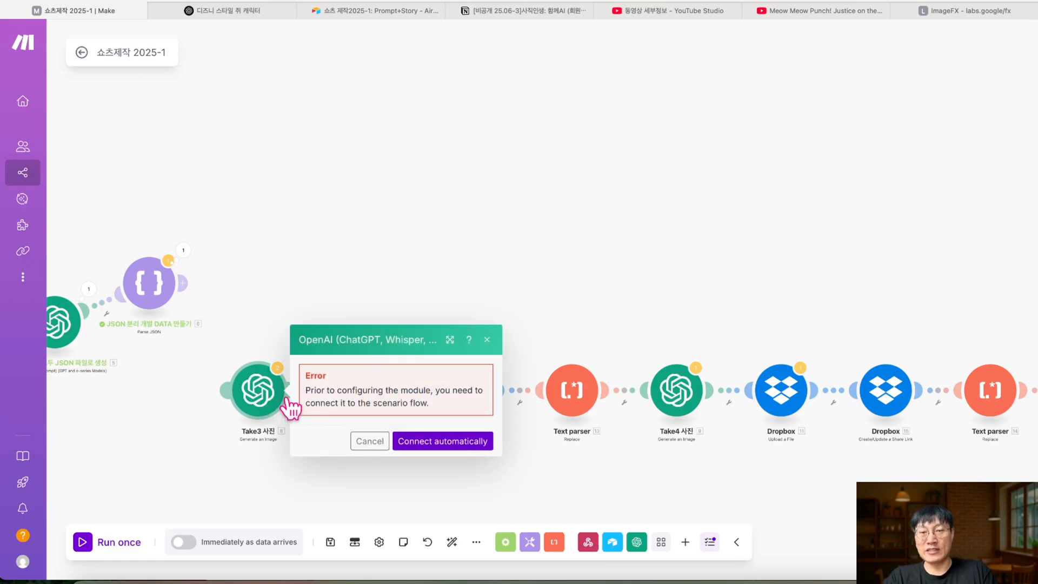
left_click(487, 340)
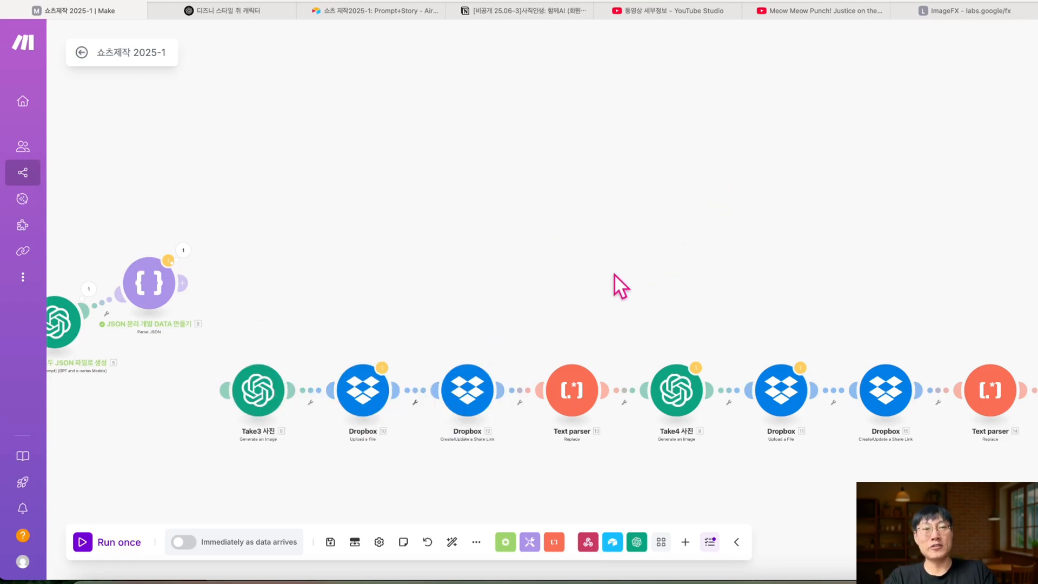
Check the settings of the Dropbox Create/Update a Share Link module and the following Text parser's pattern and new value.
scroll(538, 300, "up", 2)
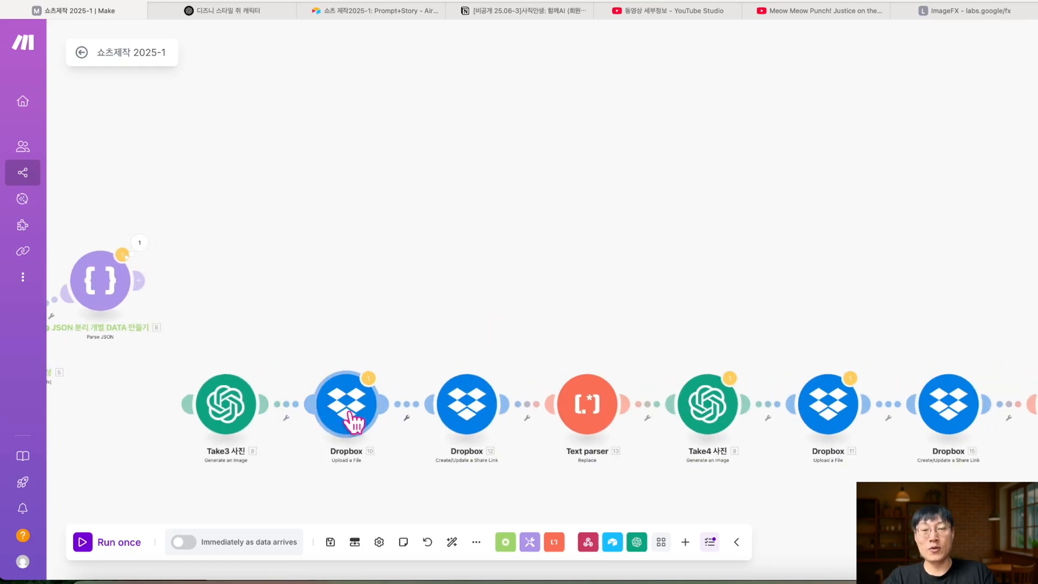
left_click(459, 409)
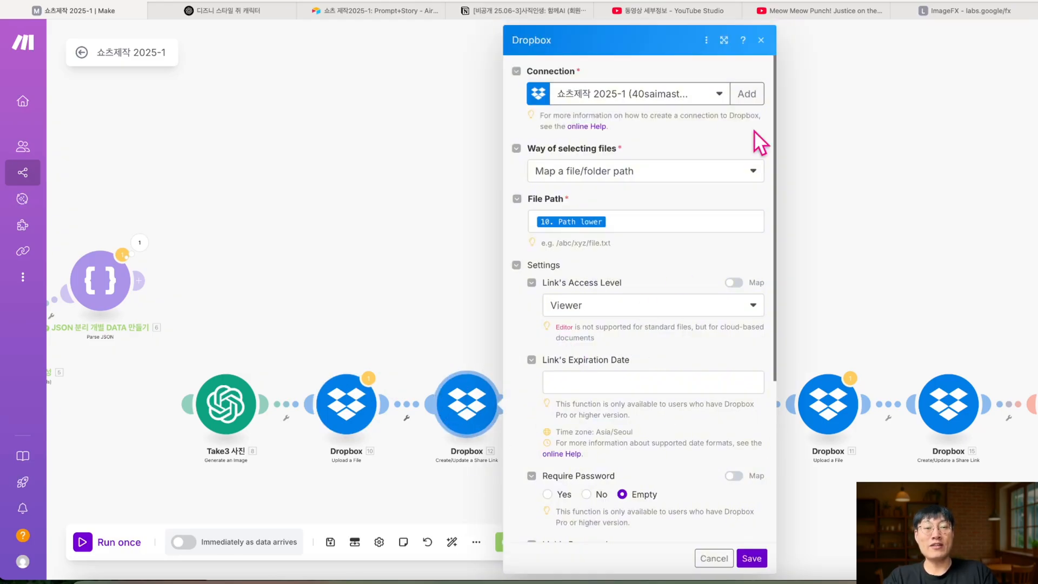
left_click(767, 48)
left_click(593, 400)
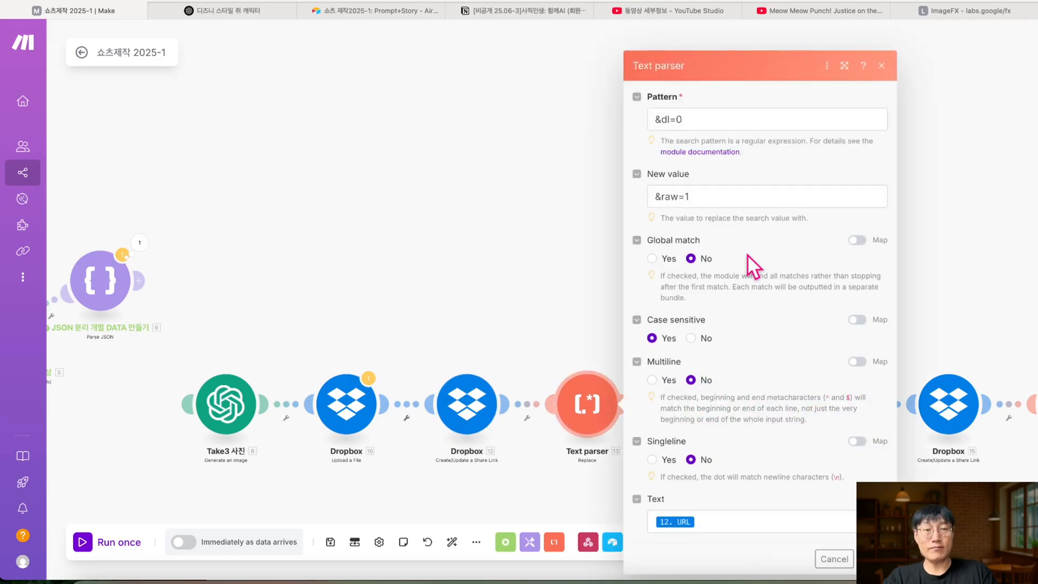
left_click_drag(691, 122, 586, 124)
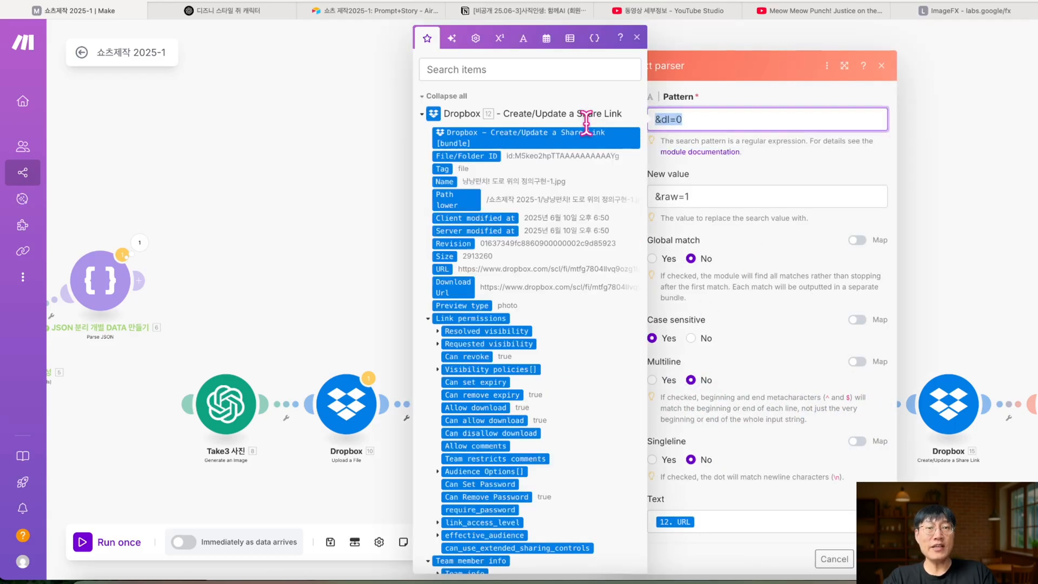
left_click(636, 38)
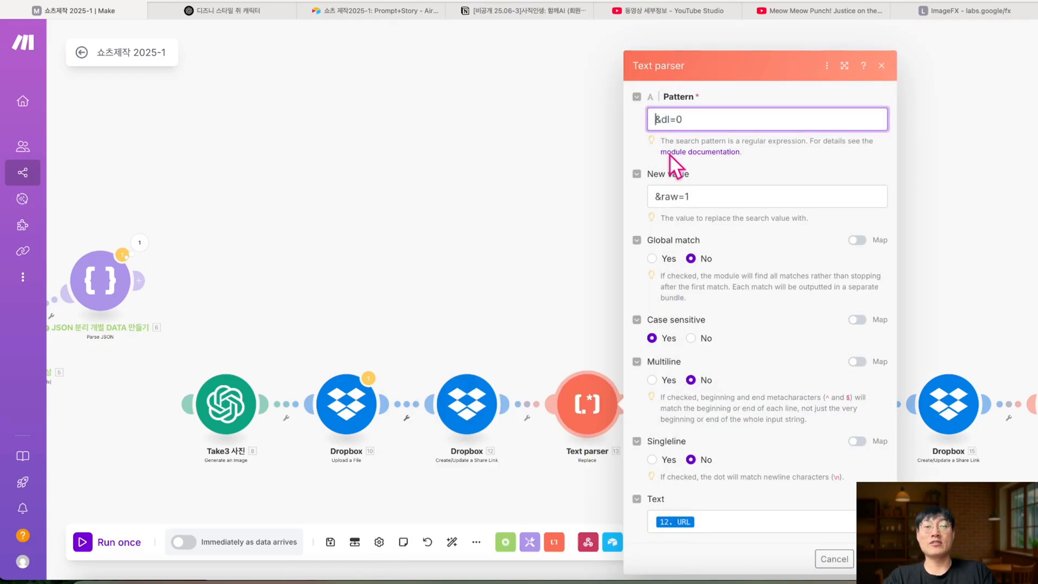
left_click(704, 187)
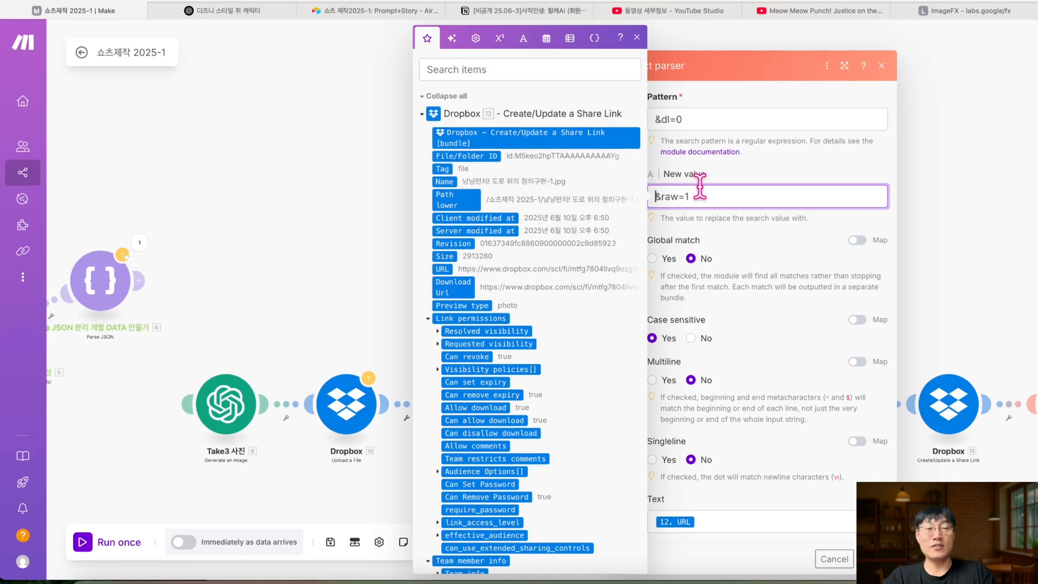
left_click(719, 226)
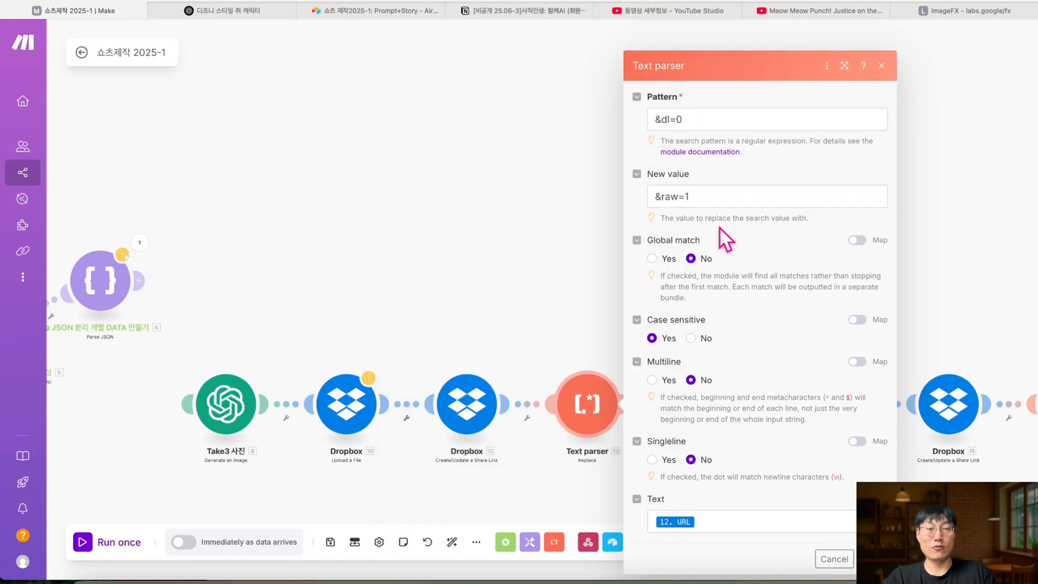
left_click(882, 65)
Link the Take3 사진 image module back to the Parse JSON module.
left_click_drag(226, 404, 220, 331)
scroll(219, 330, "up", 3)
scroll(215, 325, "up", 3)
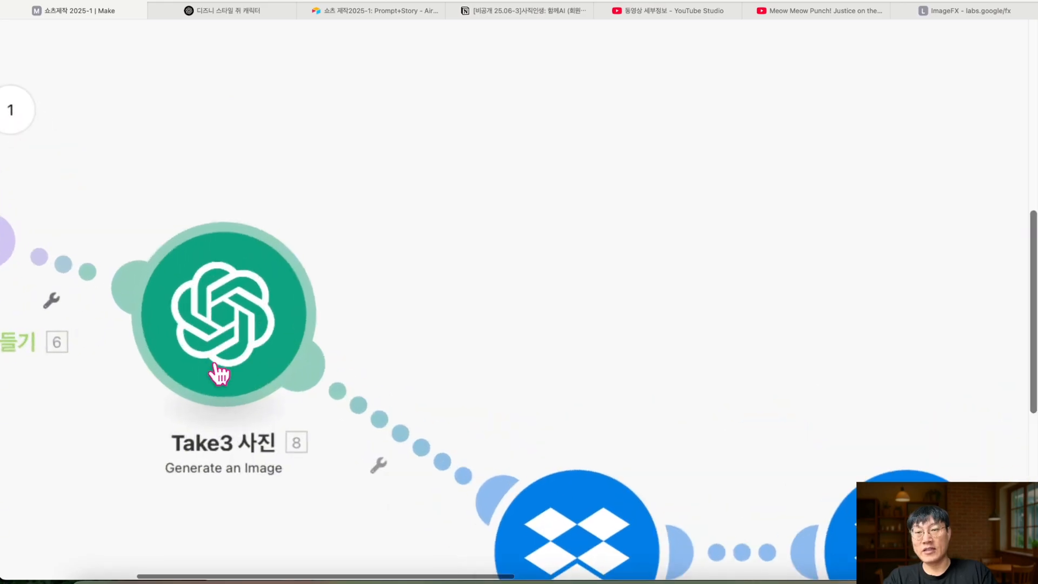
scroll(285, 416, "down", 1)
scroll(287, 416, "down", 5)
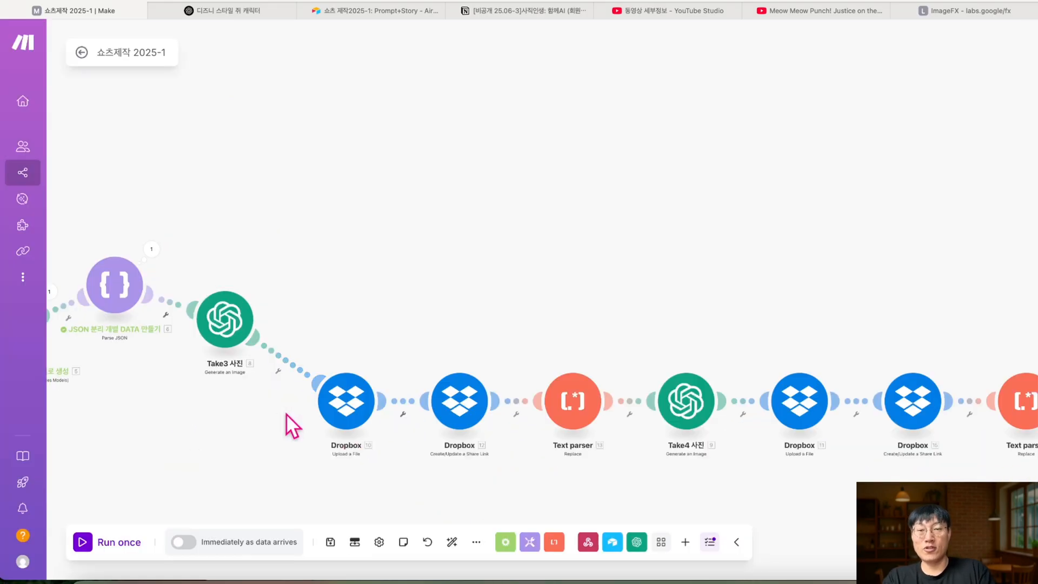
View the Take3 사진 module's model and prompt settings and read the take3_image text in the Parse JSON output.
left_click(229, 327)
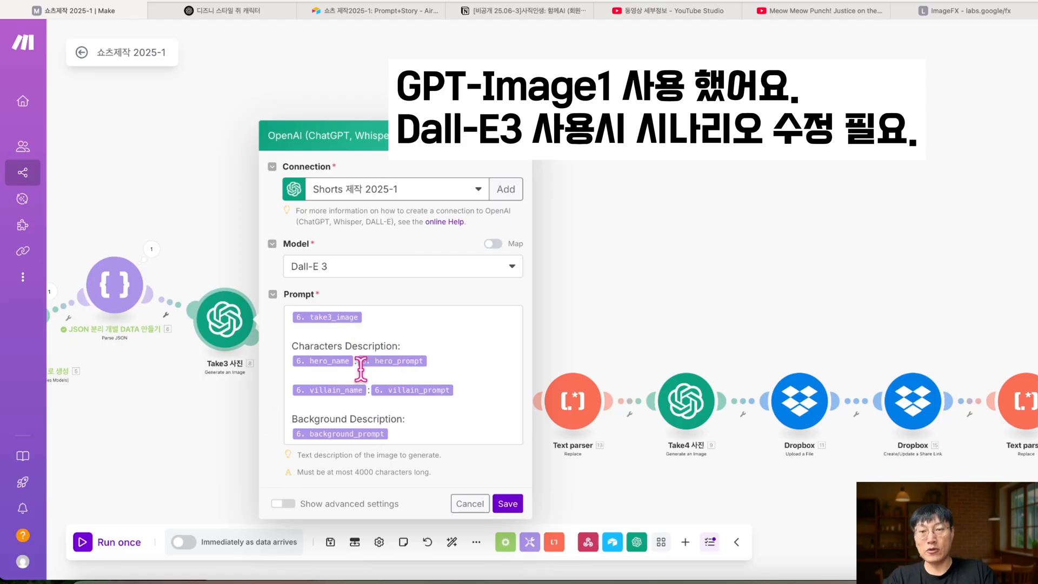
scroll(361, 370, "up", 5)
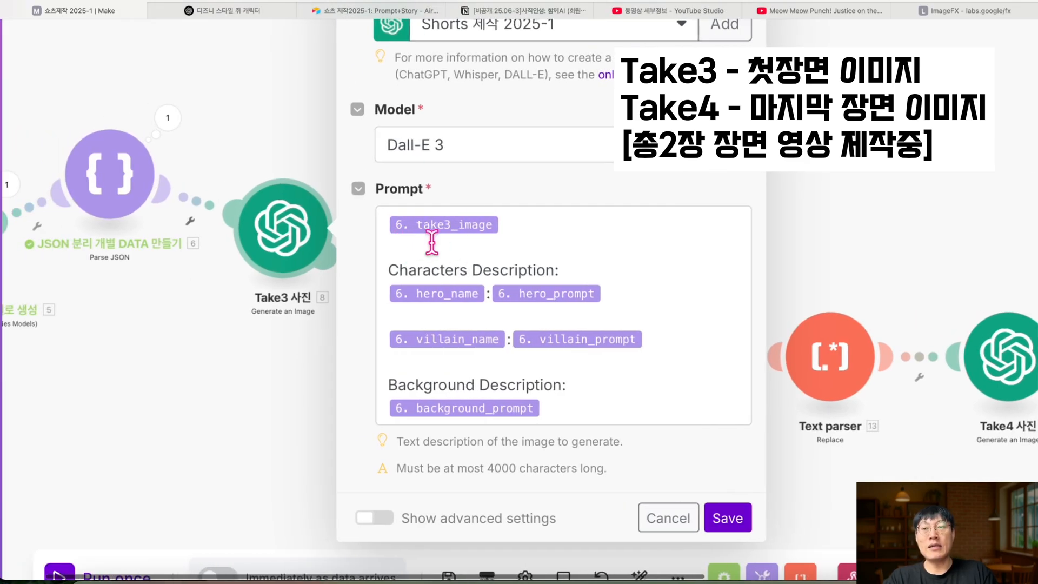
left_click(168, 118)
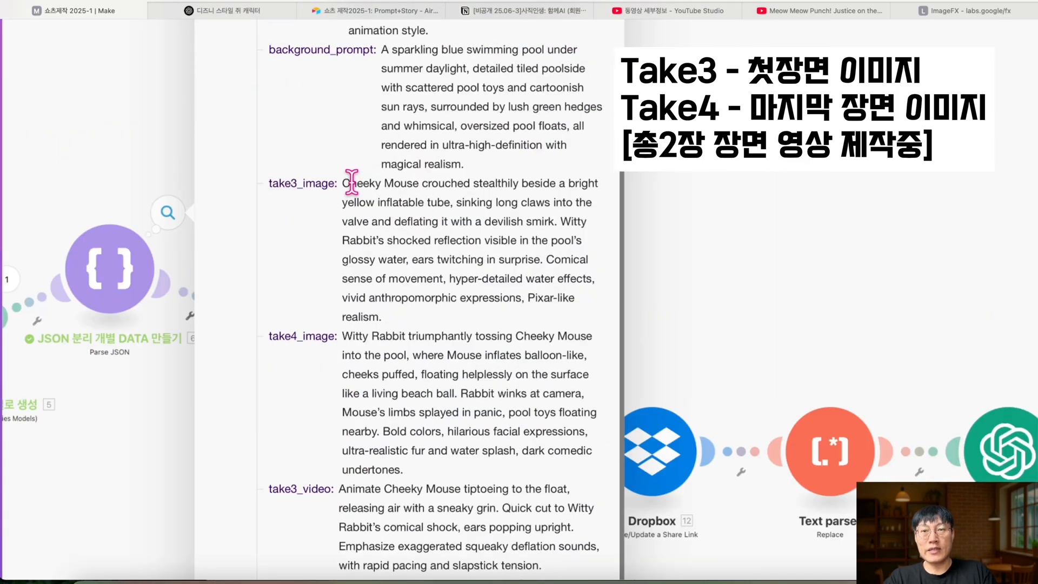
left_click_drag(346, 182, 408, 310)
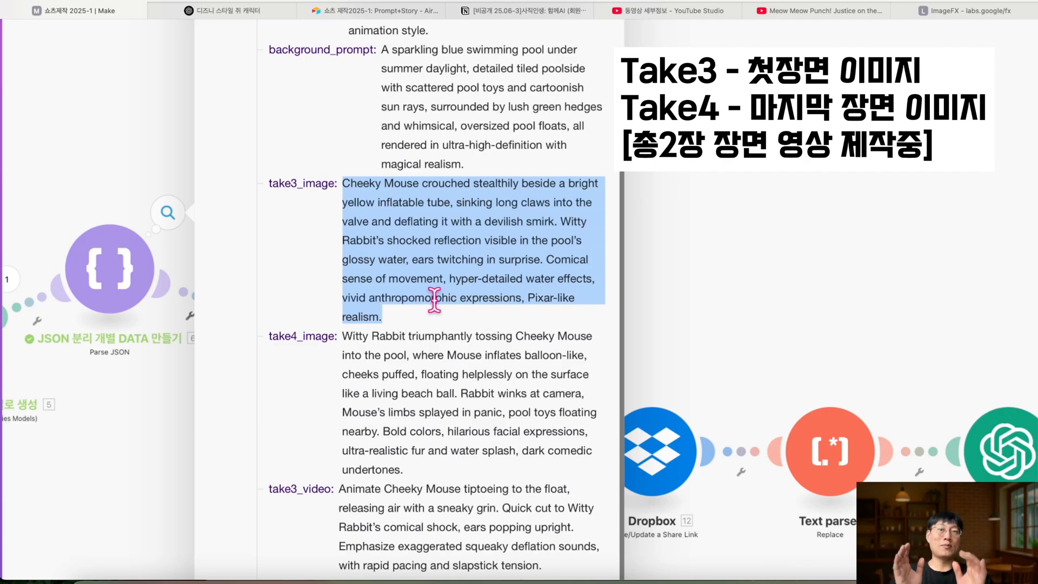
left_click(649, 172)
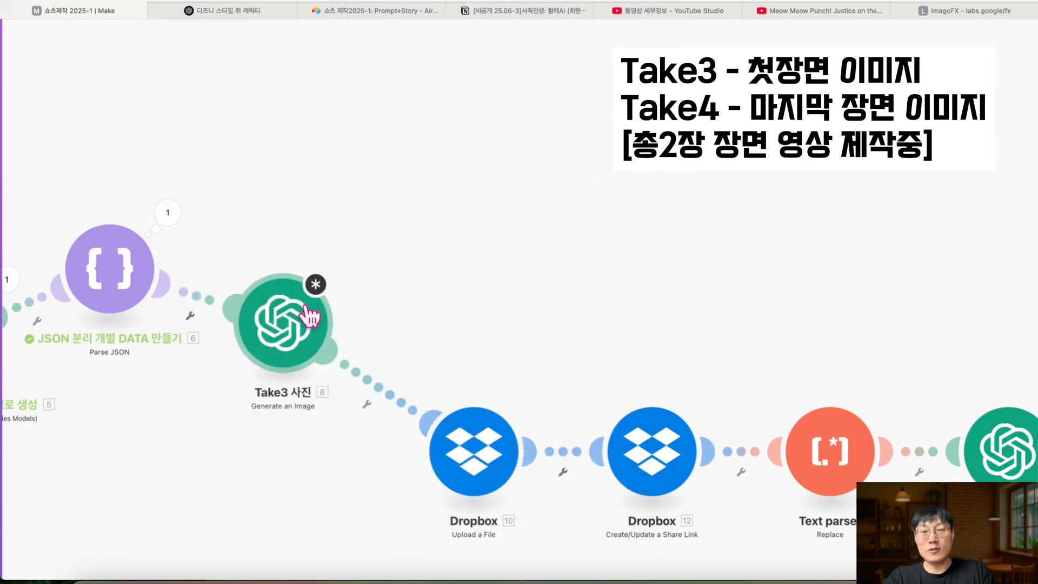
Examine the Take3 사진 prompt's take3_image, character and background mappings against the available Parse JSON fields.
left_click(282, 324)
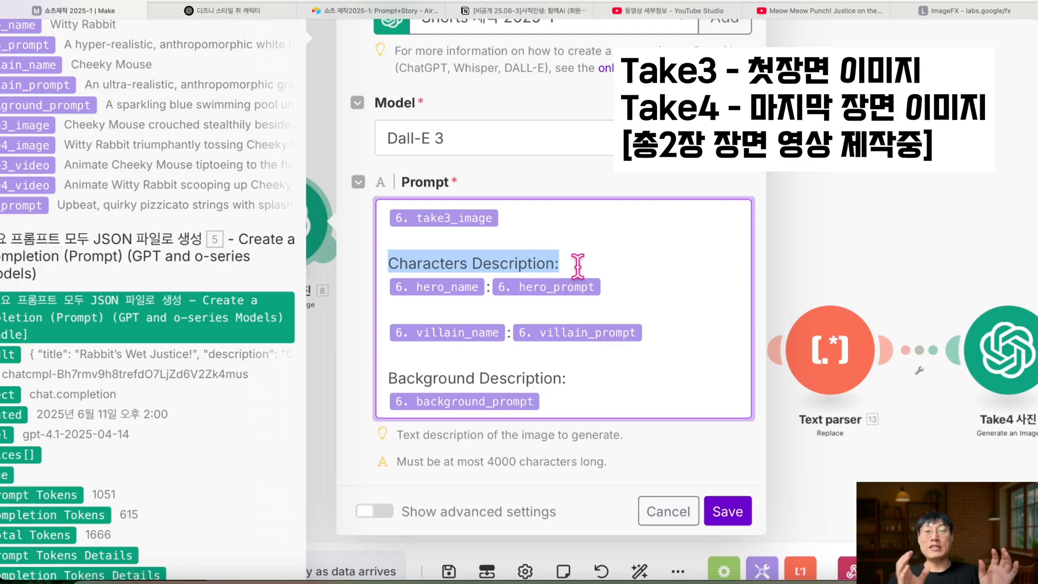
left_click_drag(530, 230, 411, 200)
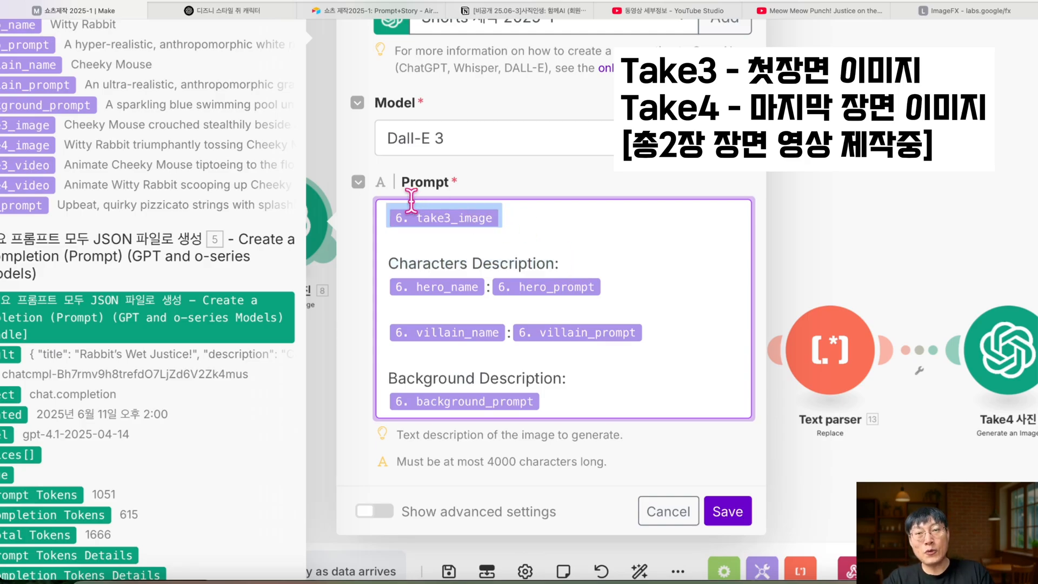
left_click_drag(387, 263, 571, 267)
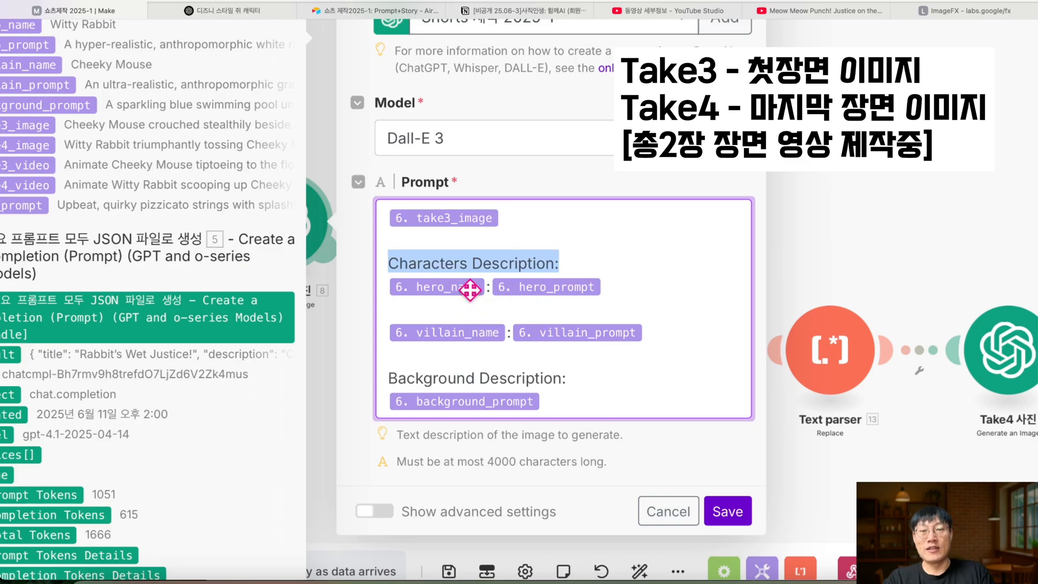
scroll(470, 290, "left", 3)
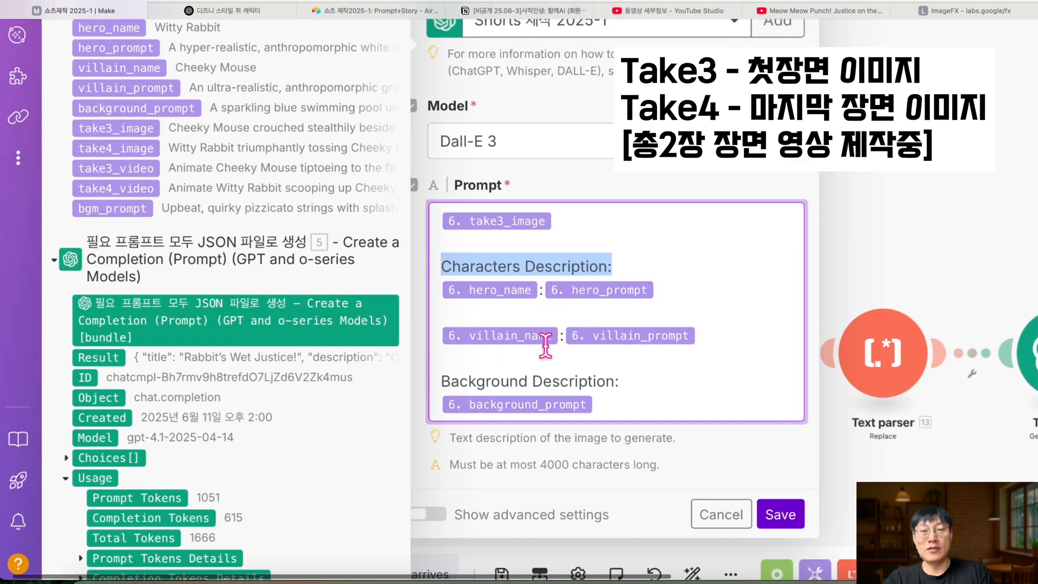
left_click(655, 287)
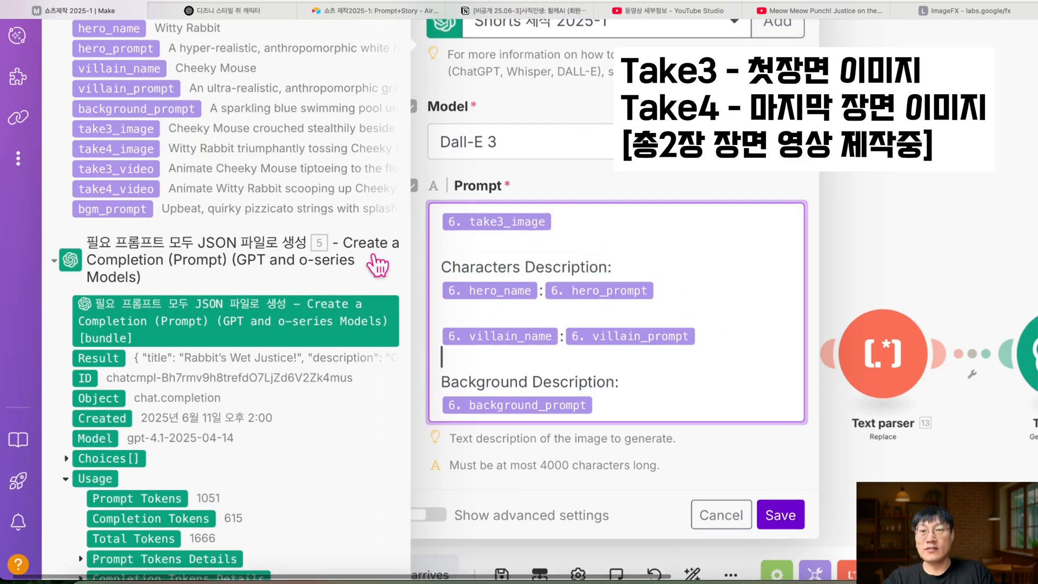
scroll(234, 233, "up", 4)
scroll(552, 492, "down", 2)
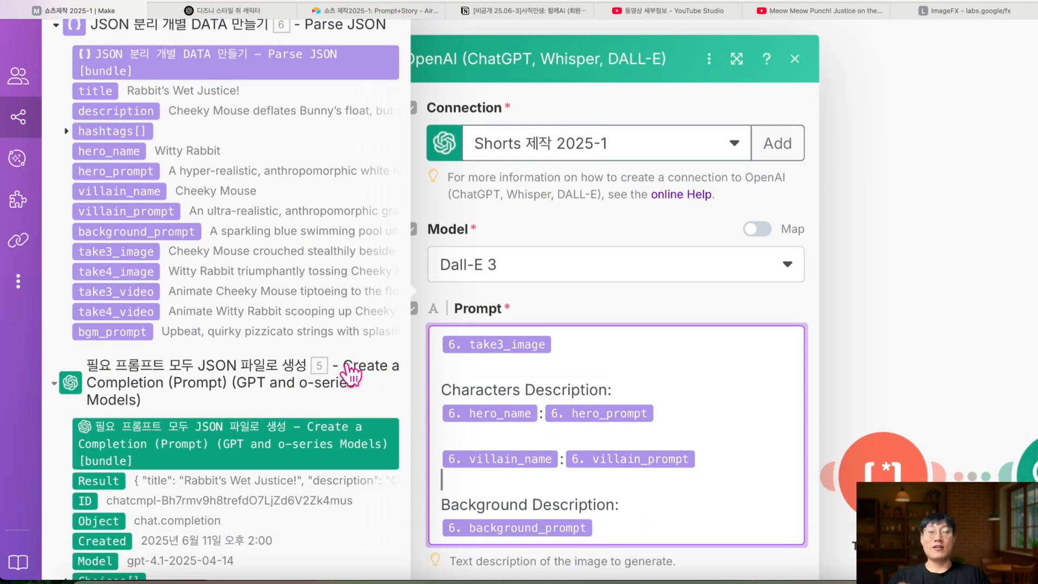
left_click_drag(443, 389, 597, 528)
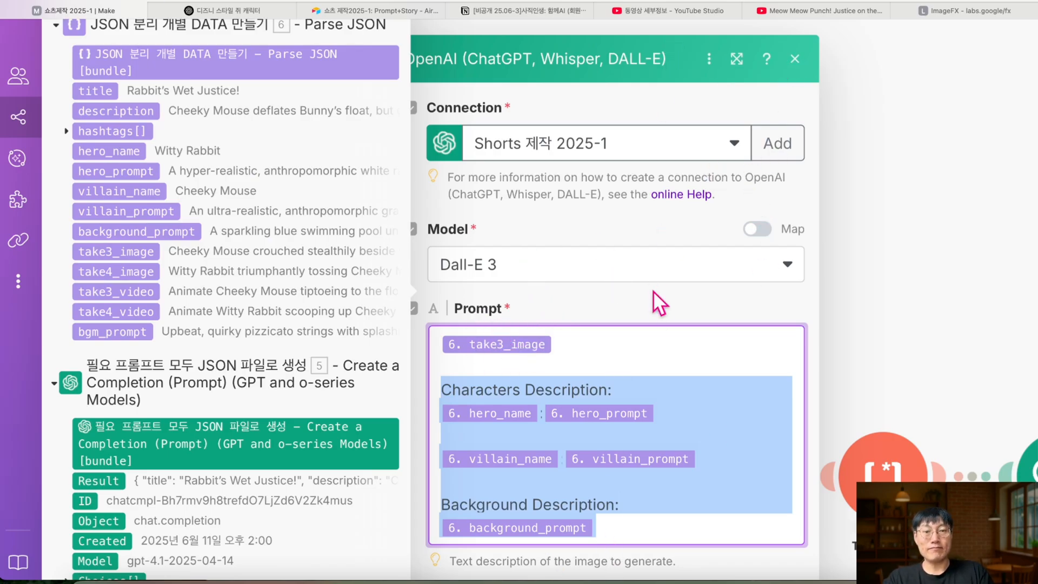
Close the Take3 사진 settings and remap the following Dropbox Upload a File module's file fields from the OpenAI Generate an Image output.
scroll(658, 301, "down", 3)
left_click(781, 452)
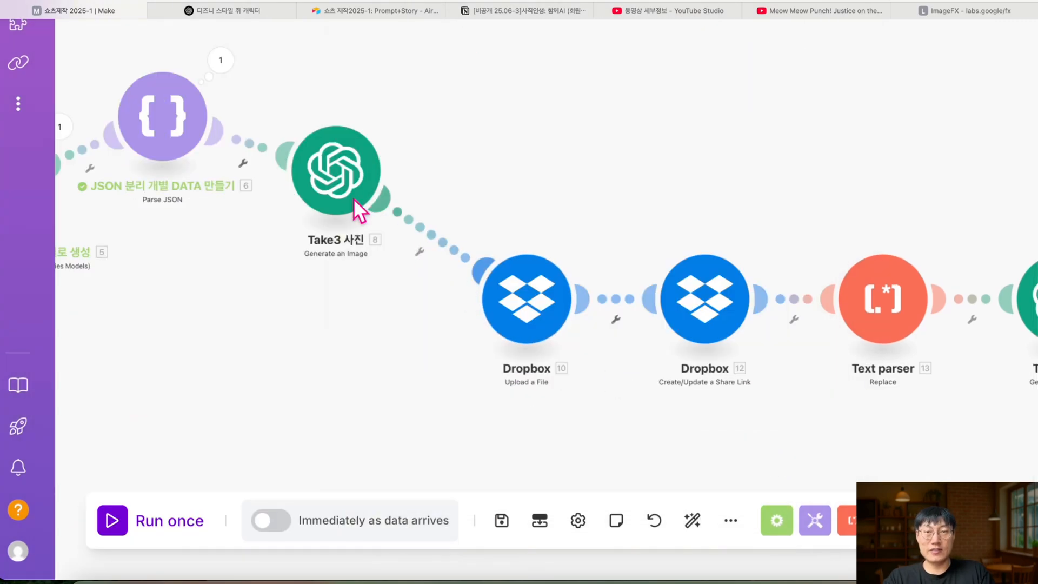
left_click(522, 324)
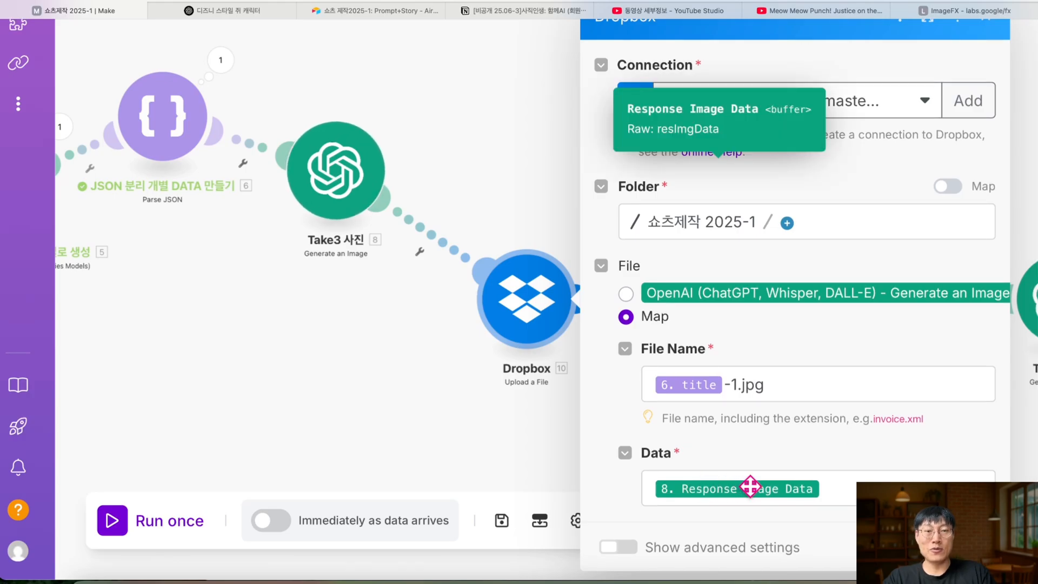
left_click(626, 294)
left_click(626, 417)
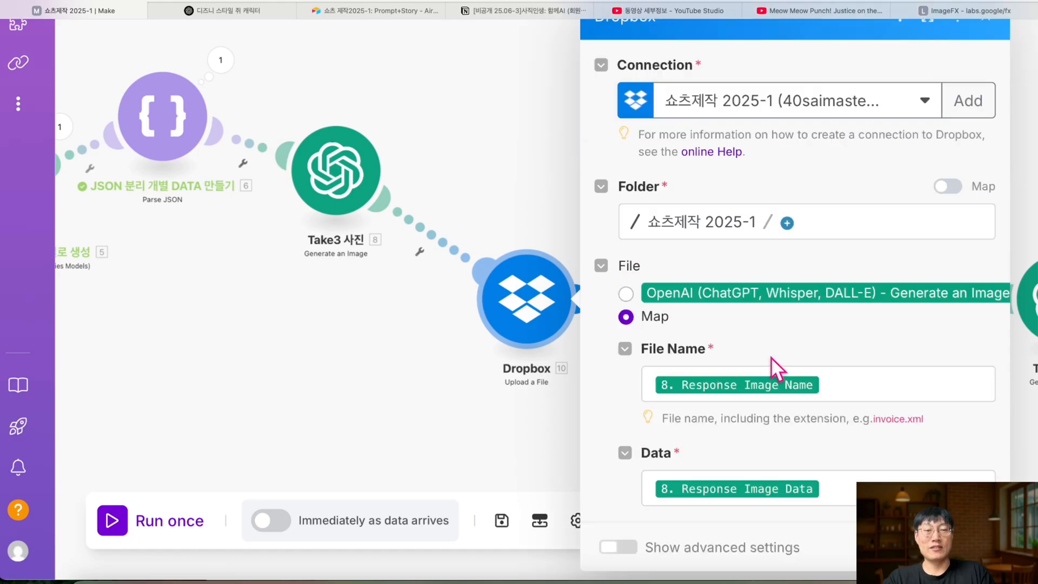
Set the Take3 upload's file name to the Parse JSON title followed by -1.jpg and save the module.
left_click(836, 386)
key("BackSpace")
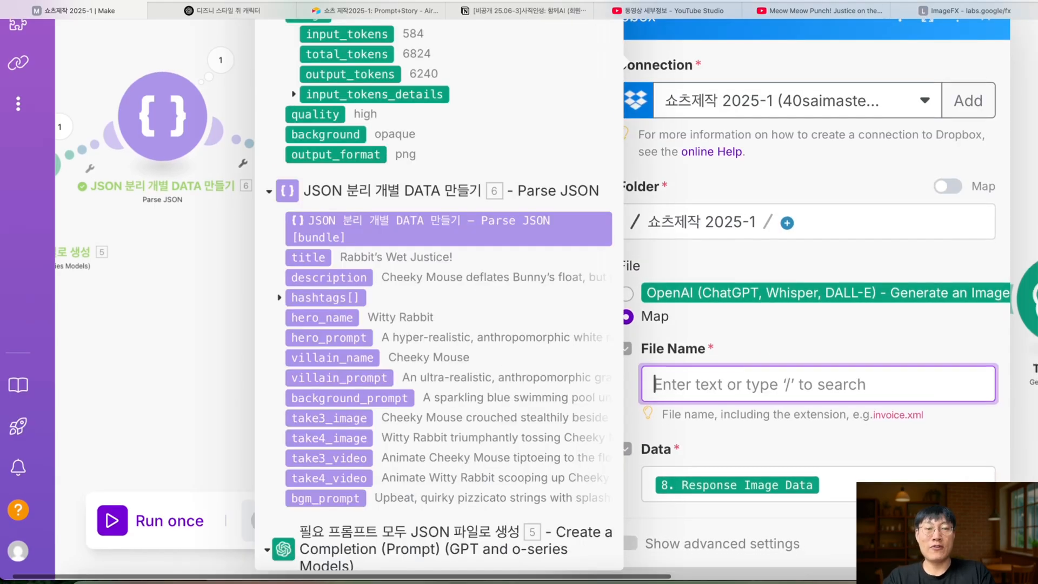
left_click(309, 257)
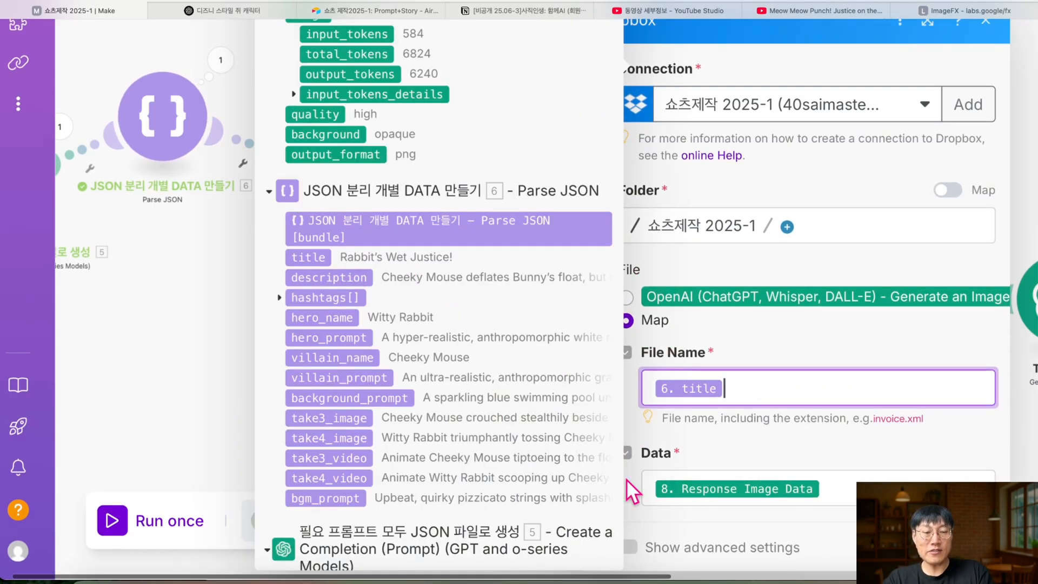
type("-1.jpg")
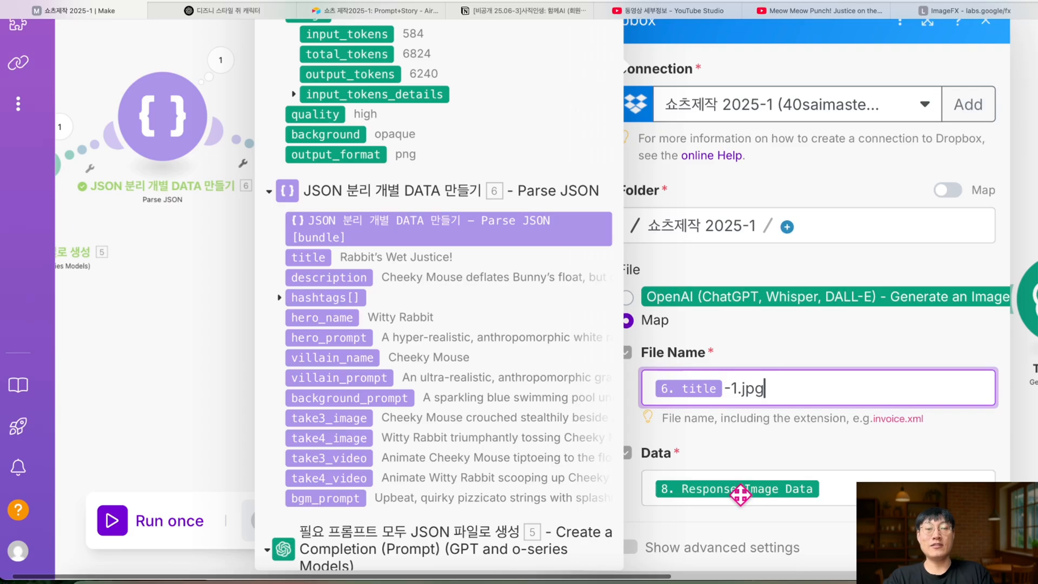
scroll(475, 361, "up", 3)
scroll(475, 362, "down", 3)
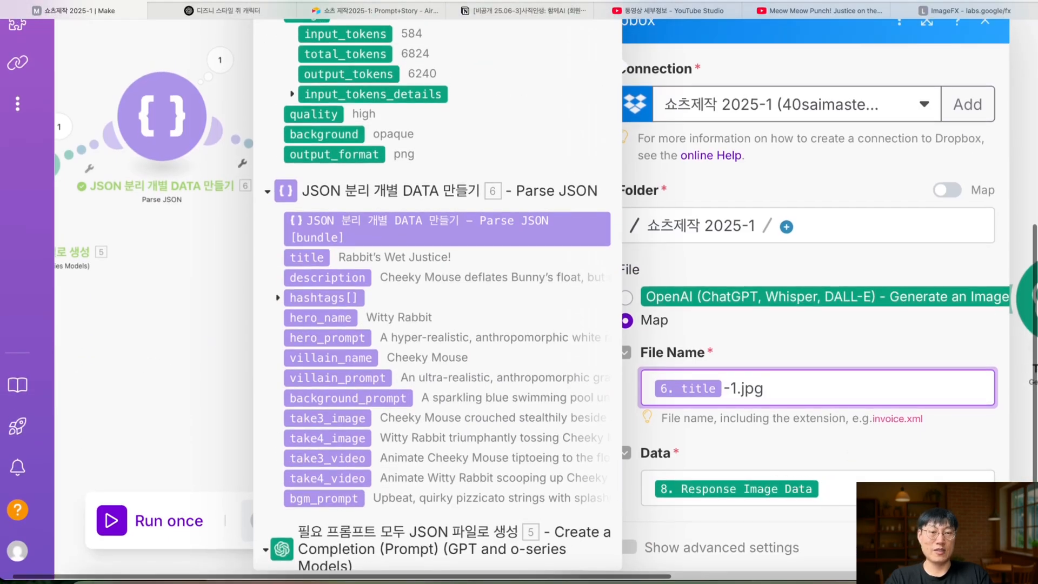
left_click(972, 547)
Check the File Path mapping and link settings of the Dropbox Create/Update a Share Link module following the Take3 upload.
left_click_drag(727, 388, 644, 389)
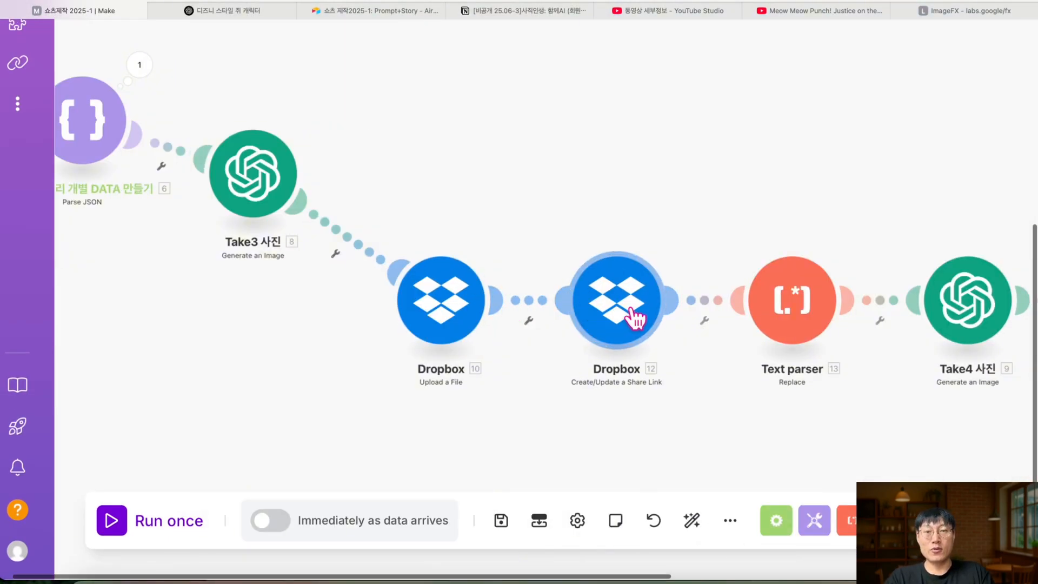
left_click(624, 308)
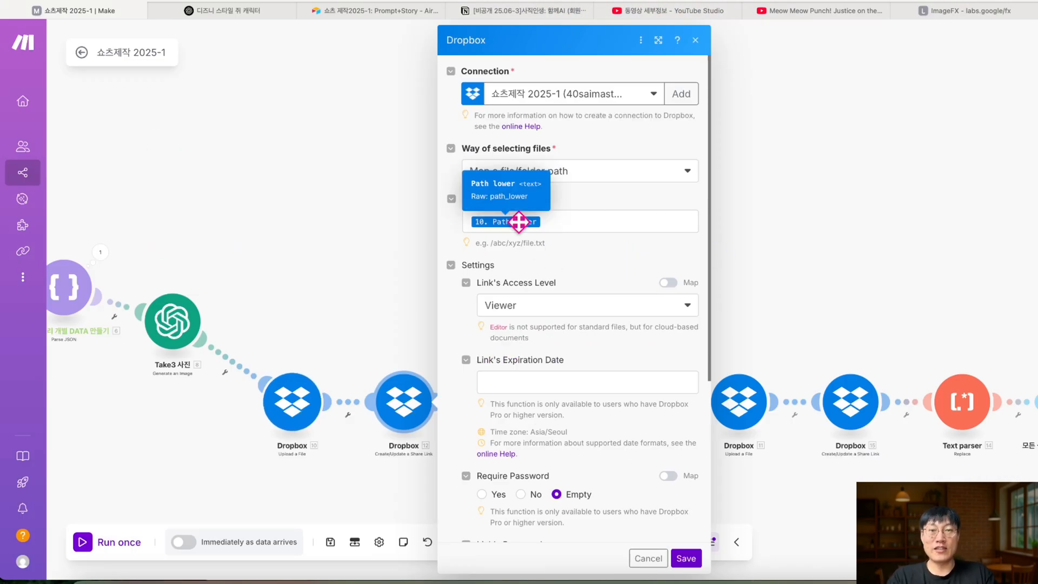
left_click(528, 221)
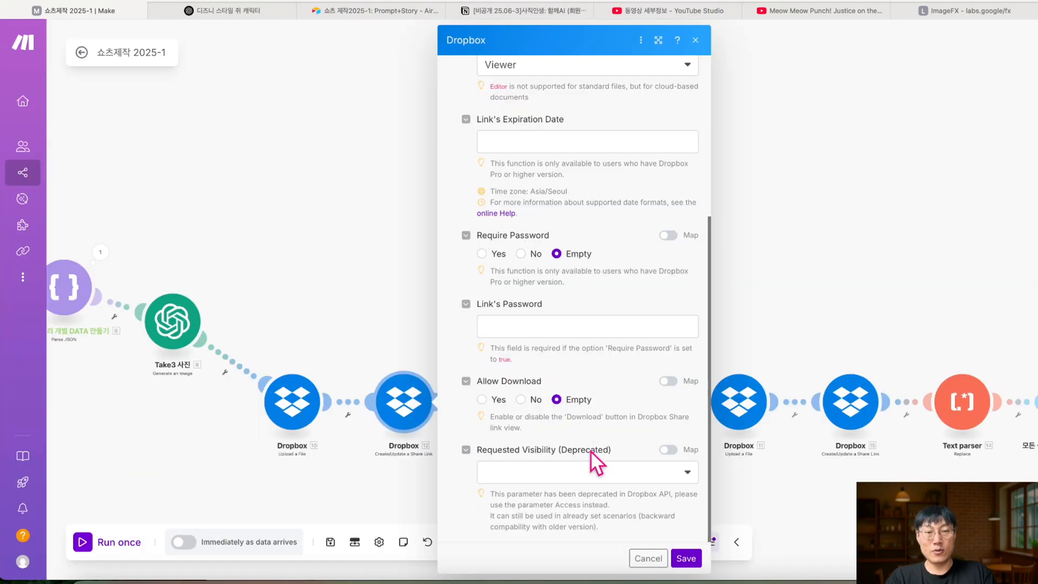
left_click(690, 563)
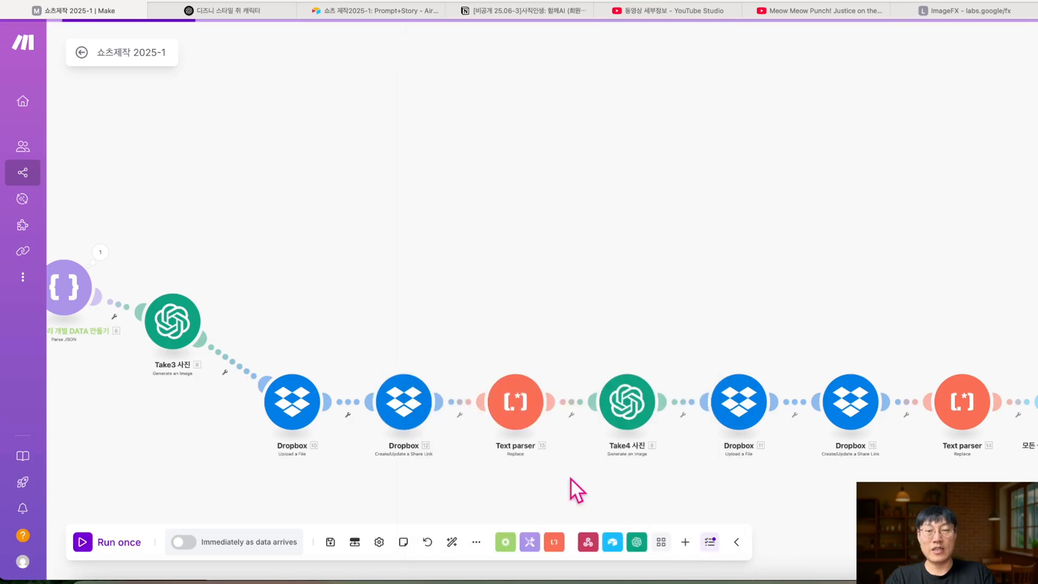
Review the Text parser after the Take3 share link, examining its pattern, new value and URL text mapping.
left_click(513, 411)
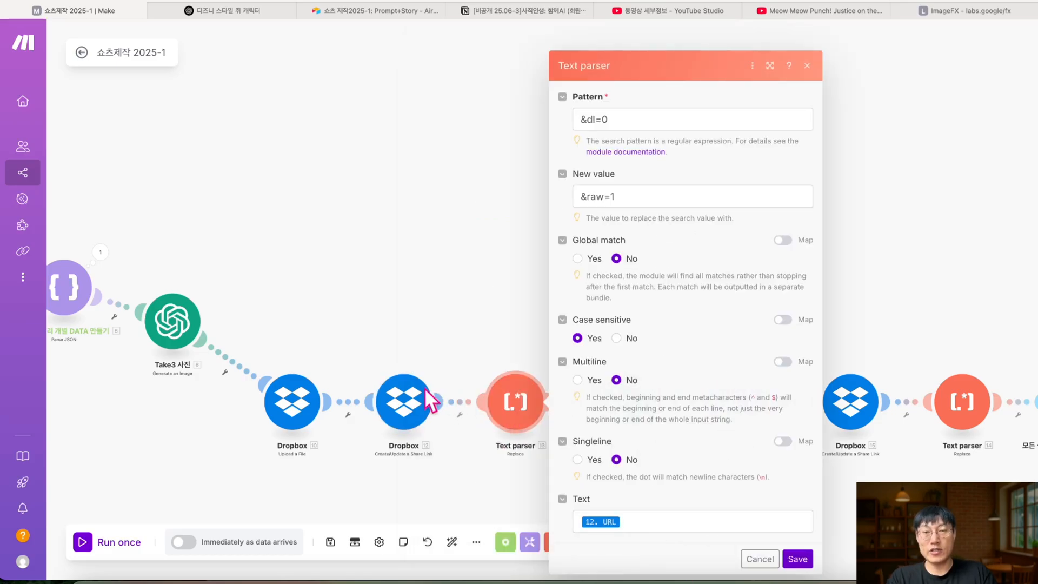
left_click(626, 521)
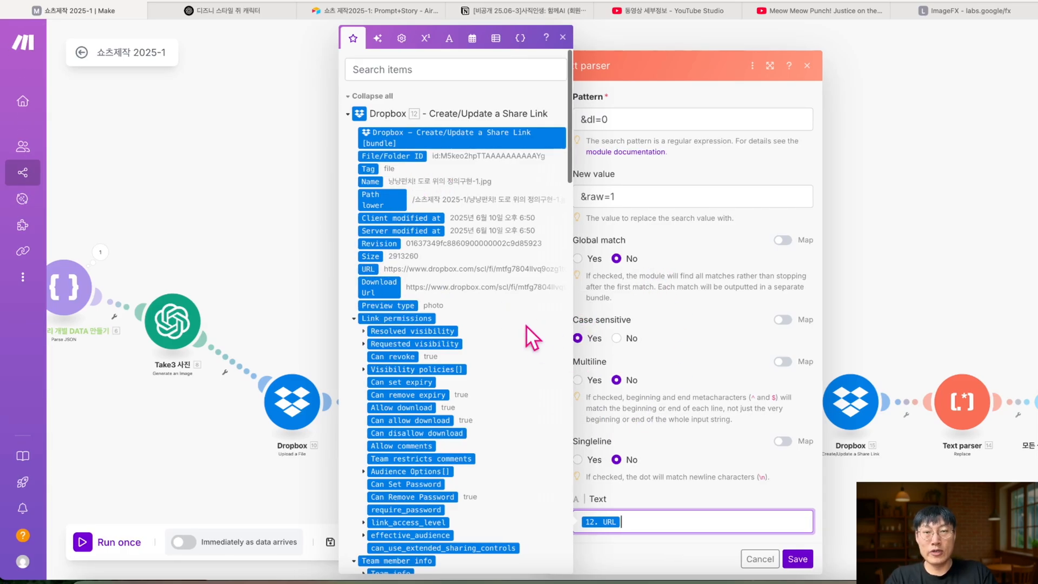
left_click(620, 114)
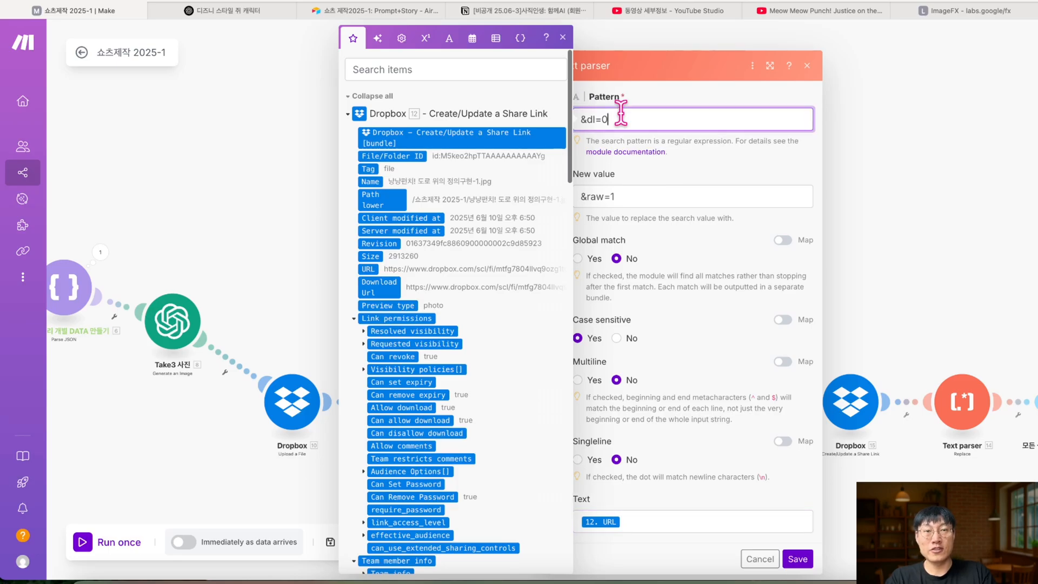
left_click(593, 192)
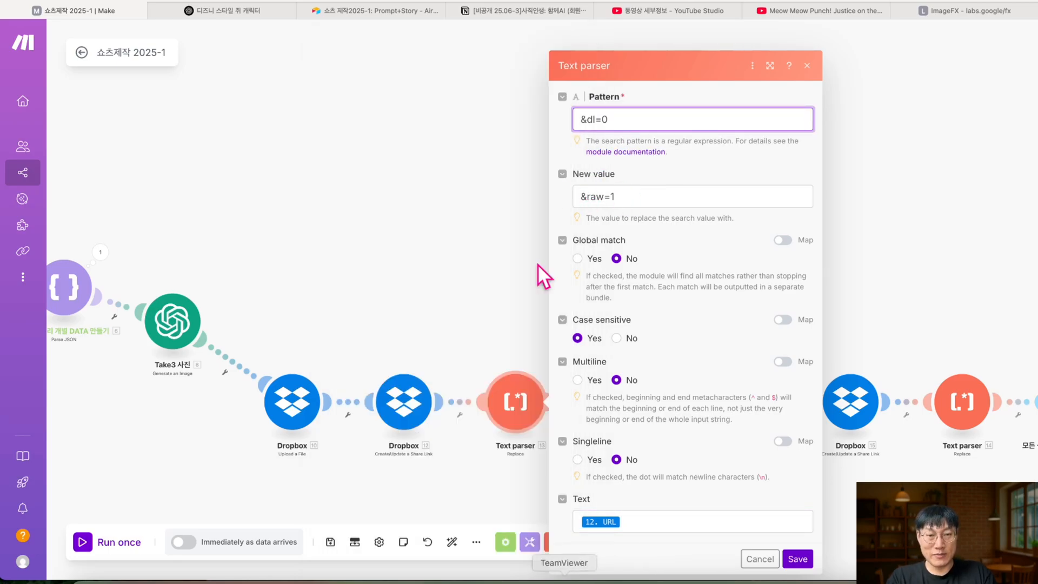
left_click(798, 558)
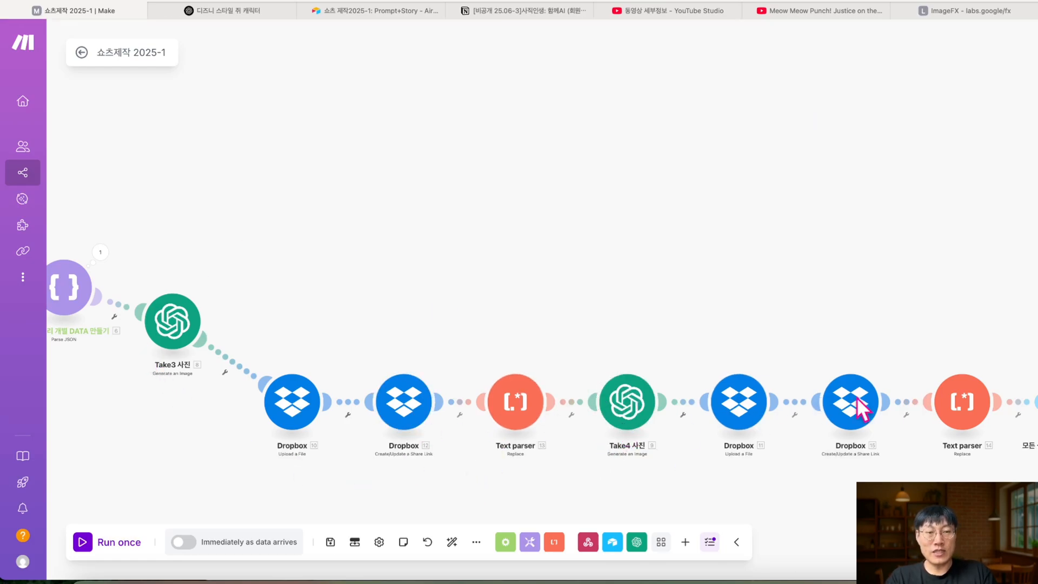
Switch the Take4 사진 module to the Dall-E 3 model, keeping its take4_image, character and background prompt mappings, and save it.
left_click(642, 422)
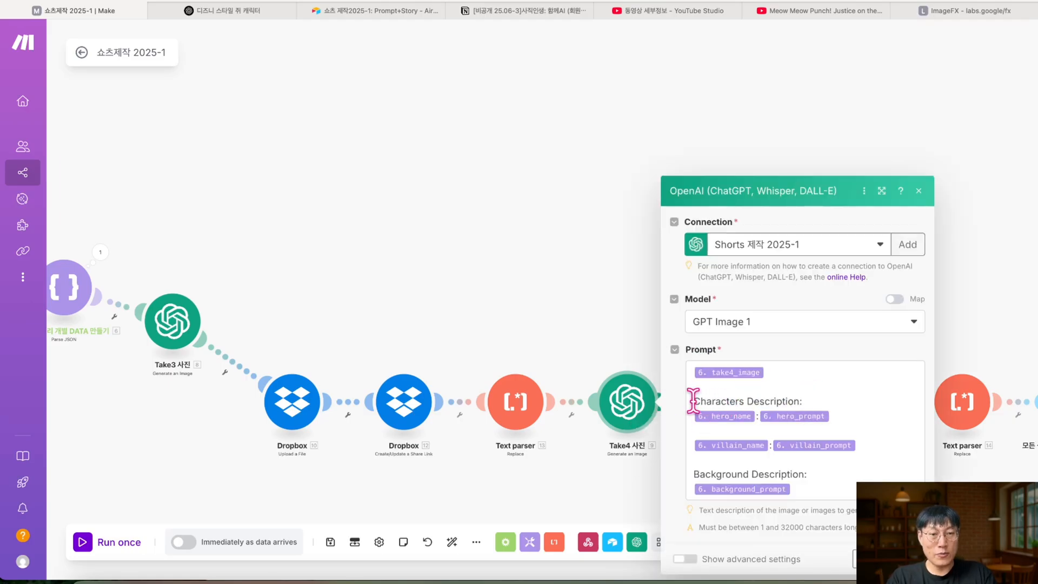
left_click_drag(694, 400, 808, 479)
key("ctrl+x")
key("ctrl+v")
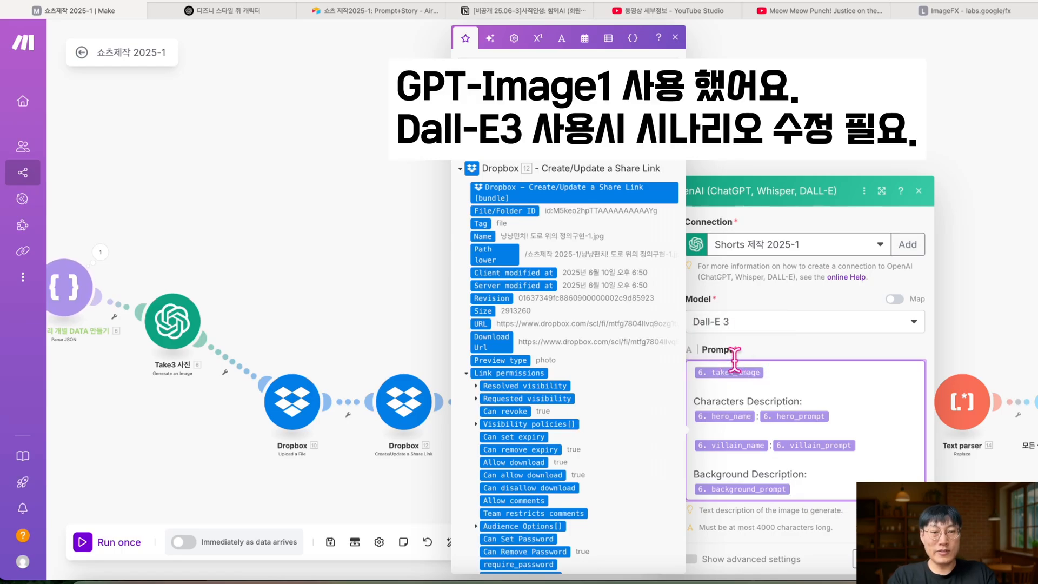
scroll(619, 324, "down", 5)
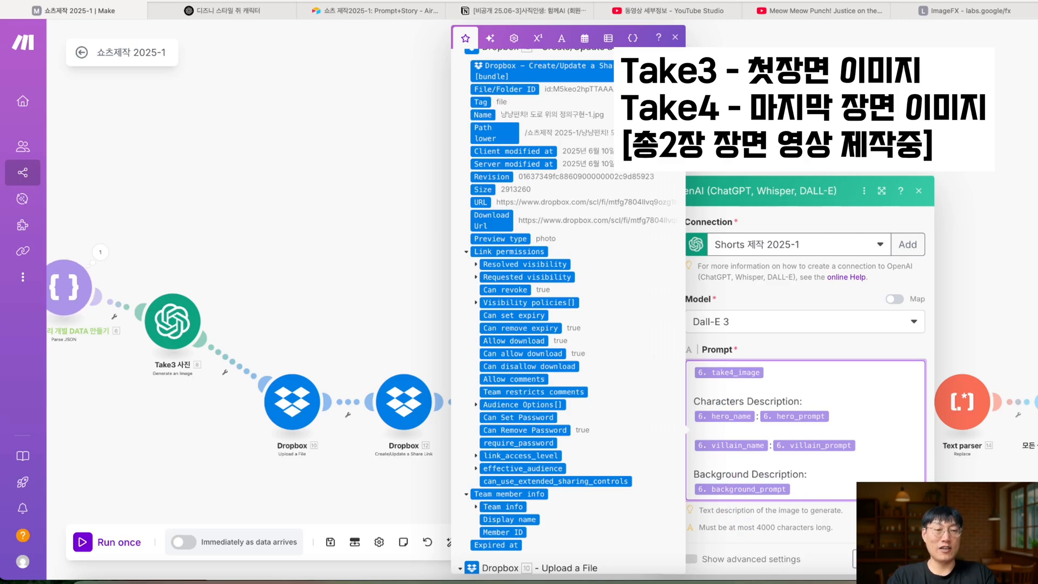
left_click(874, 559)
Open the Dropbox Upload a File module after Take4 사진 and check its file name and data mappings.
scroll(810, 472, "right", 2)
left_click(663, 424)
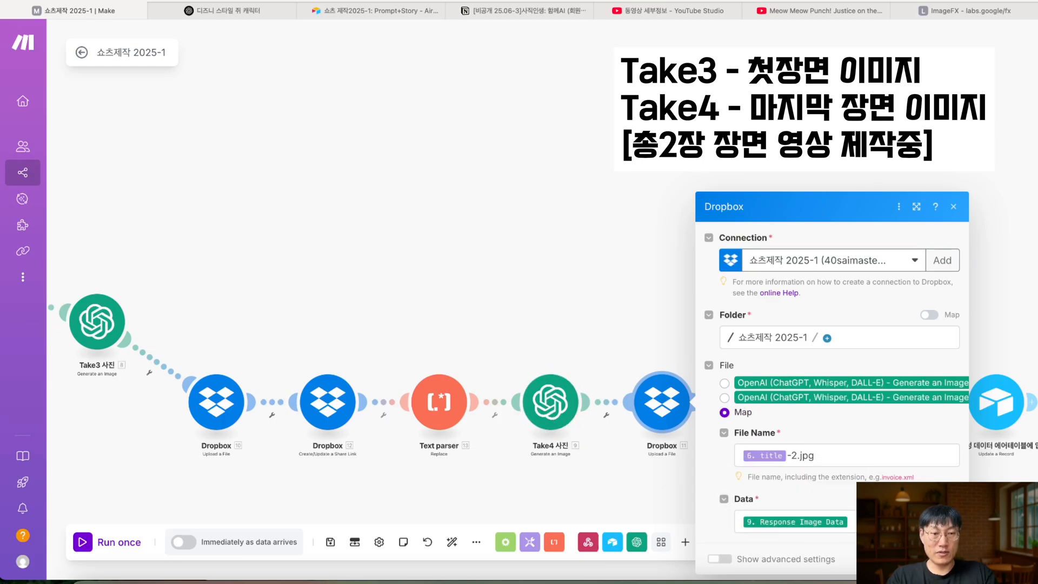
left_click(847, 518)
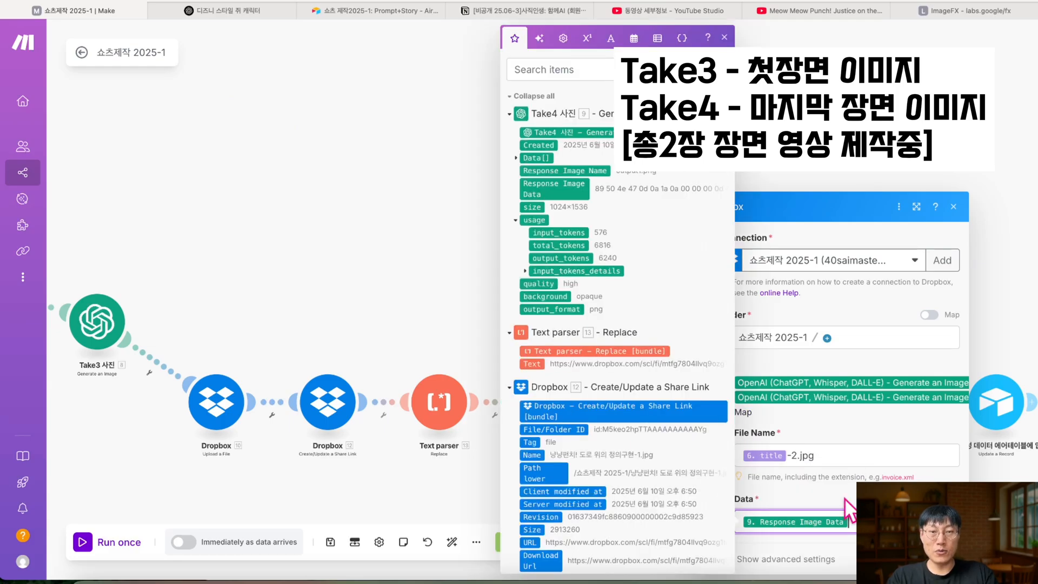
left_click(779, 424)
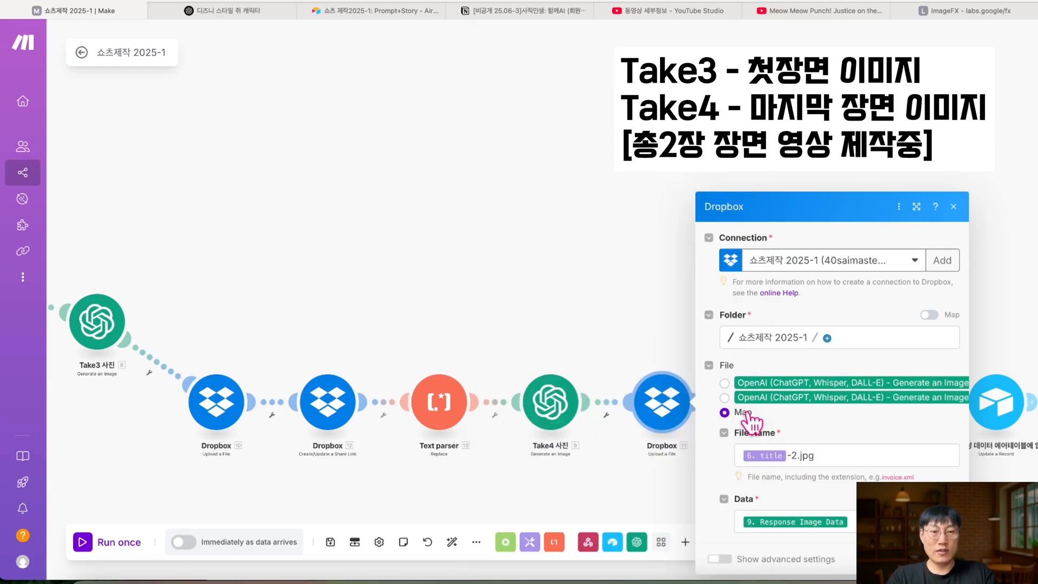
Compare the two OpenAI image sources and map the Take4 upload's file name and data from module 9's output.
left_click(725, 383)
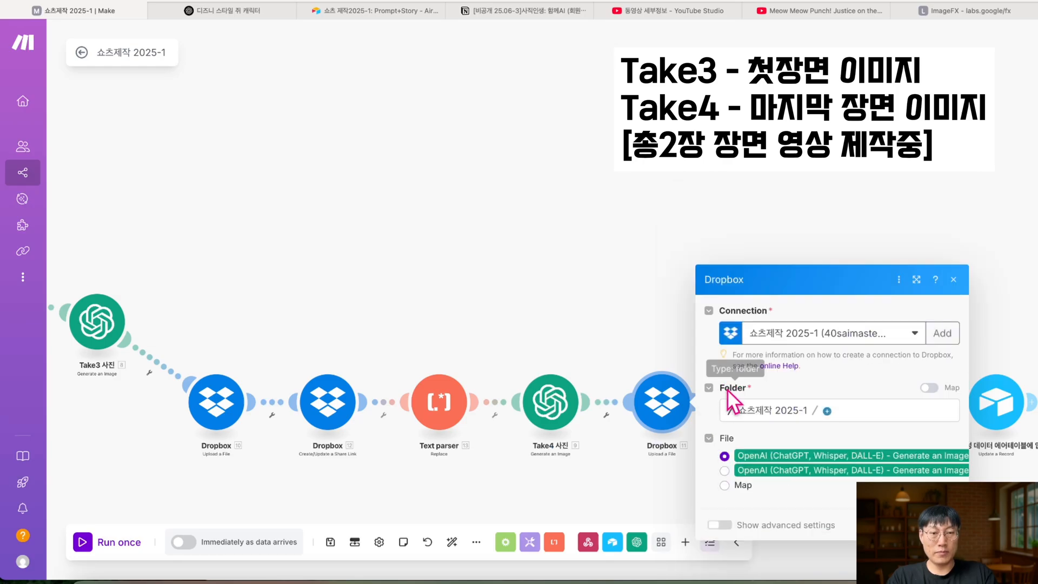
left_click(727, 485)
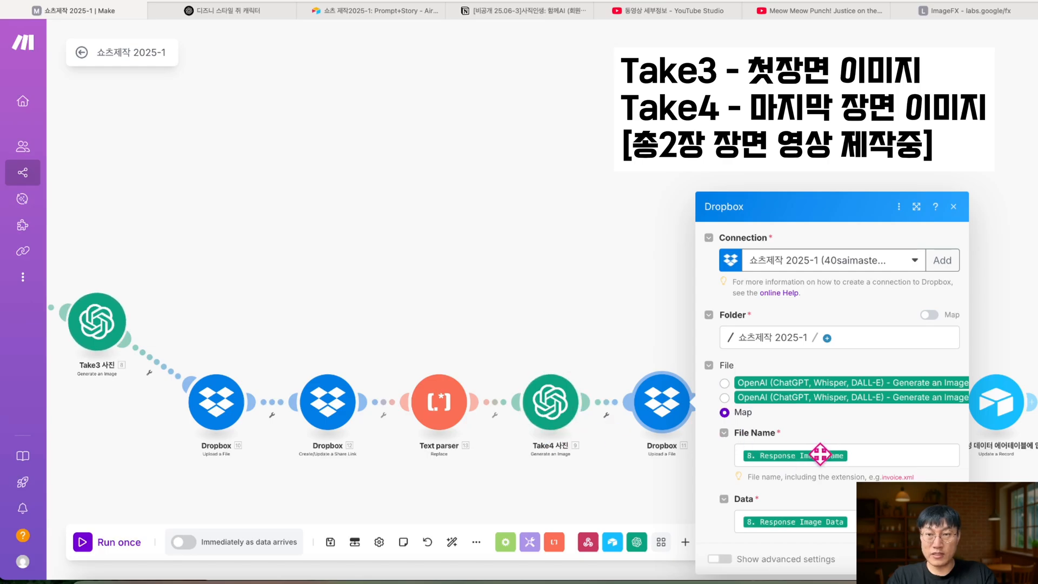
left_click(725, 397)
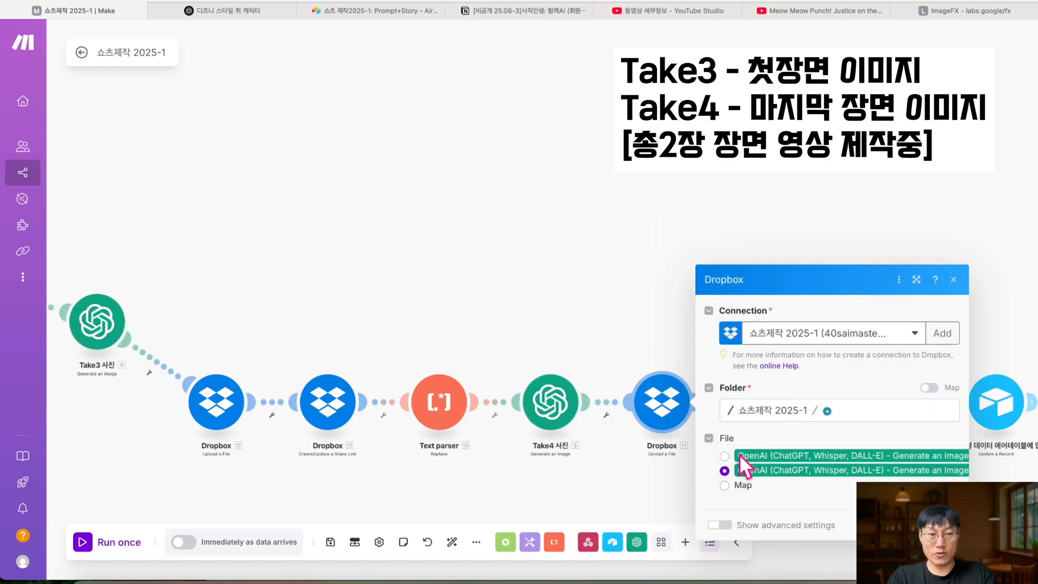
left_click(727, 485)
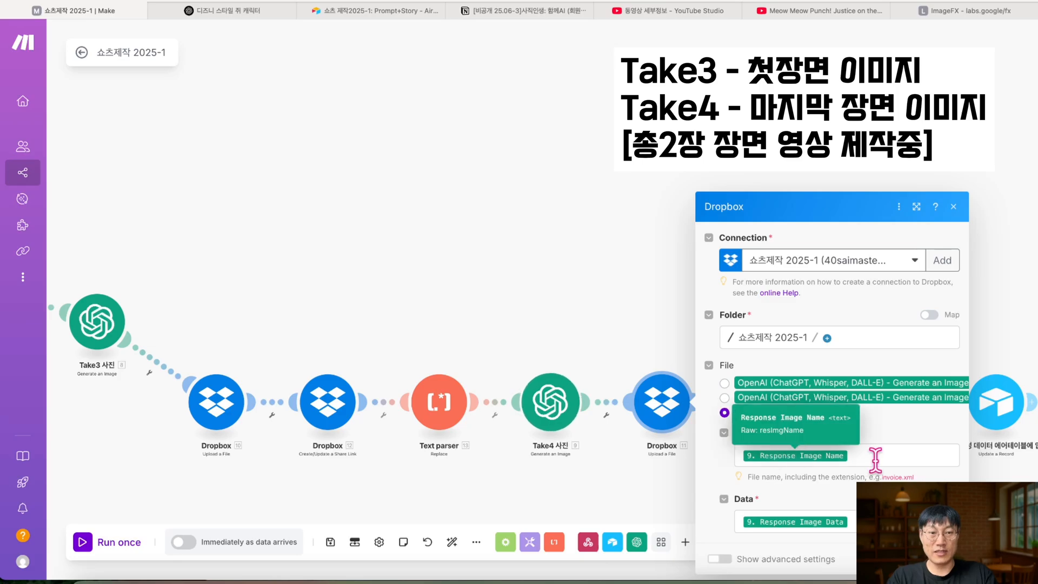
Replace the Take4 upload's file name with the Parse JSON title followed by -2.jpg and save the module.
left_click(860, 456)
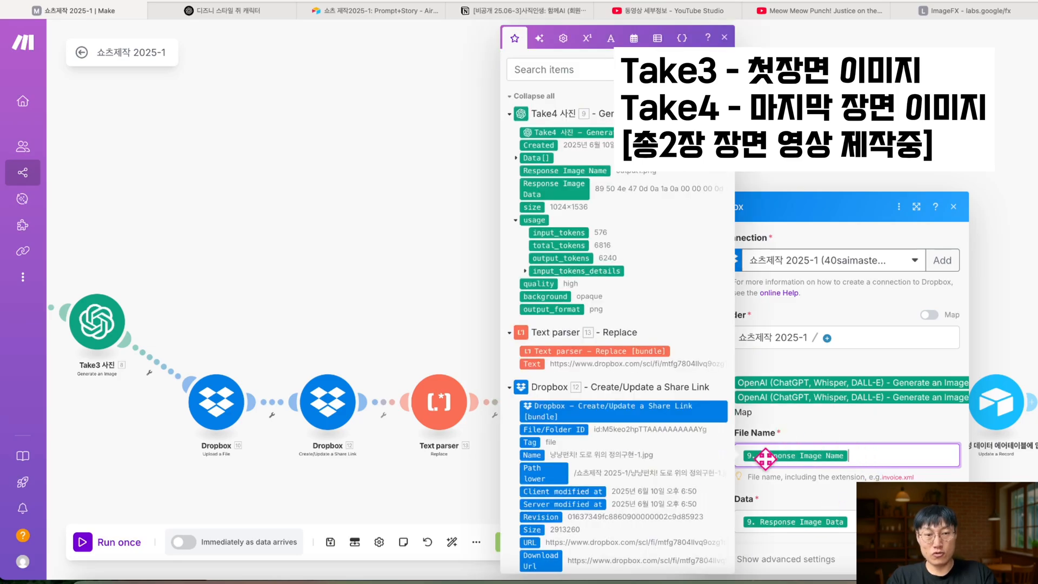
left_click(780, 484)
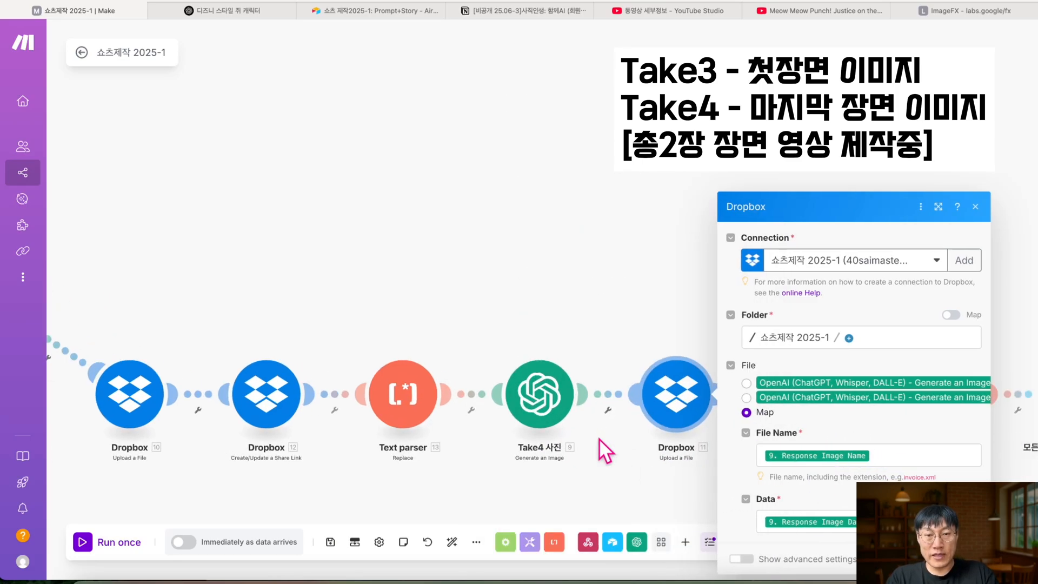
scroll(566, 451, "up", 1)
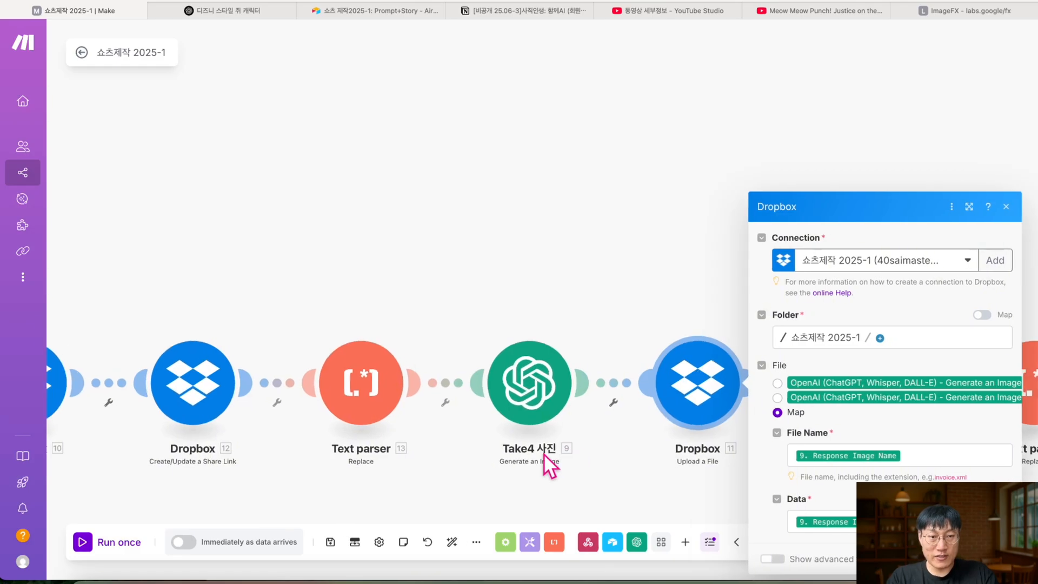
left_click(900, 458)
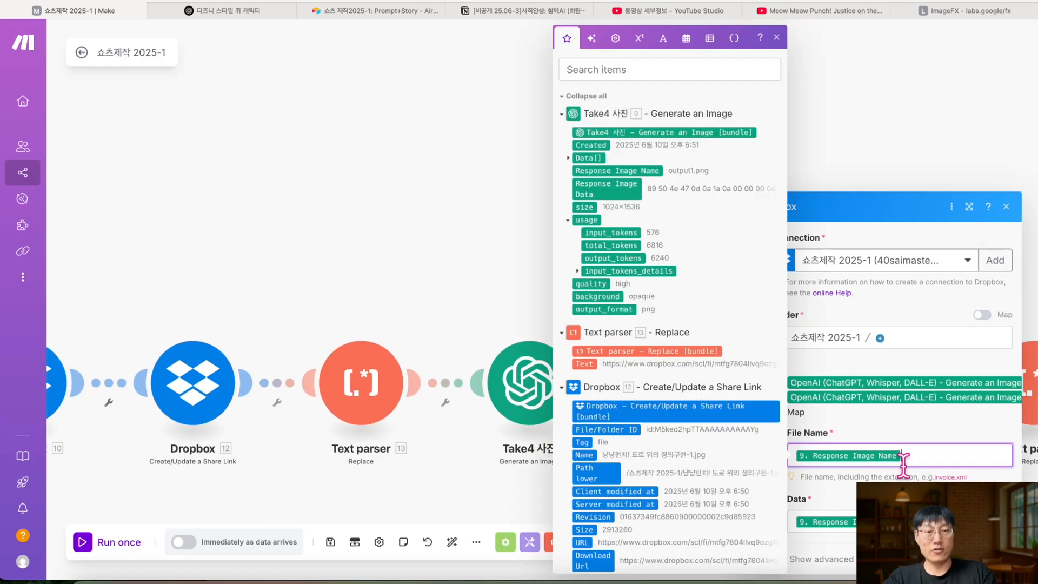
key("BackSpace")
scroll(622, 416, "down", 1)
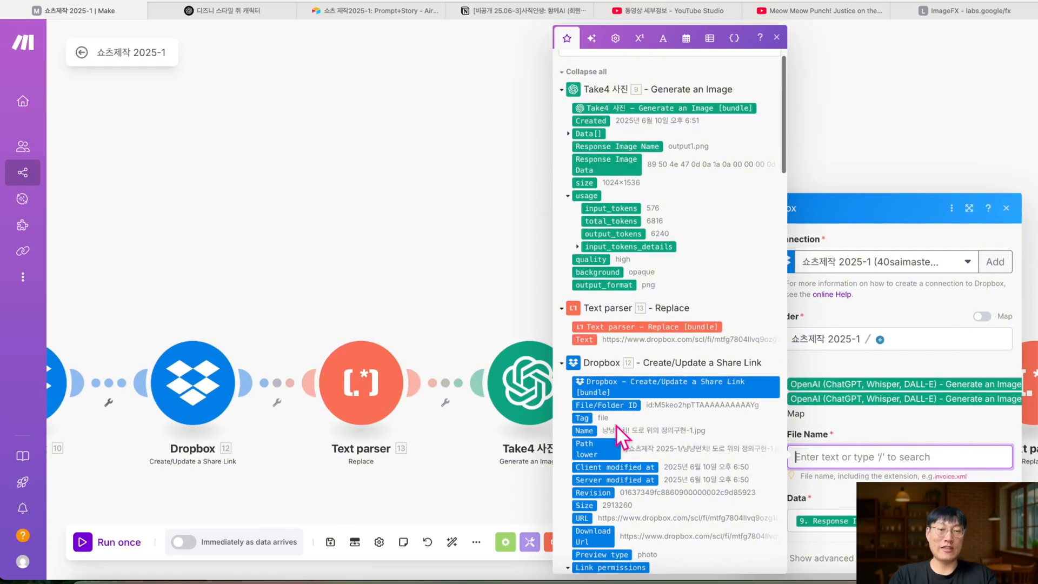
scroll(616, 443, "down", 20)
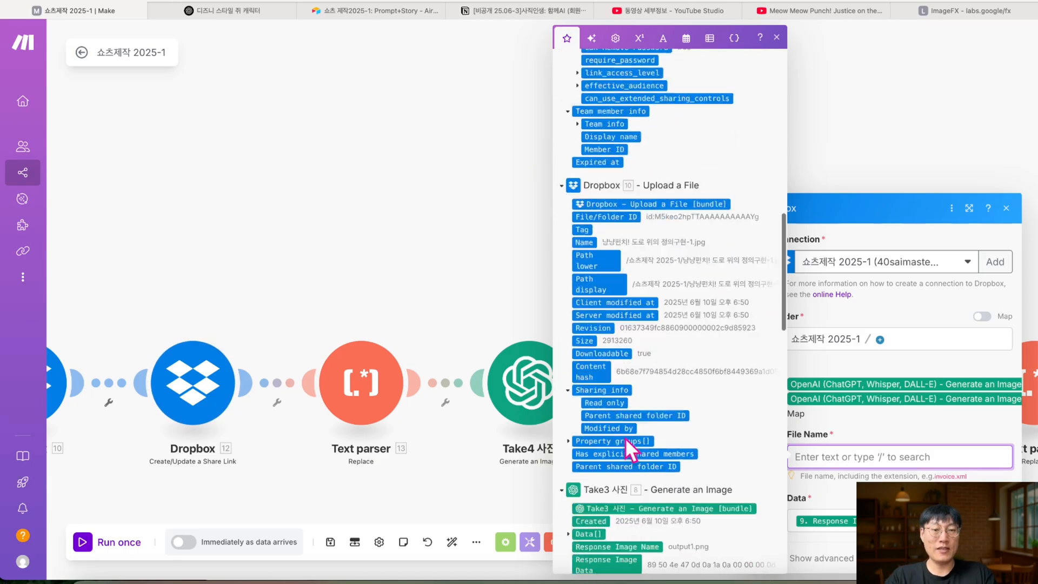
left_click(591, 332)
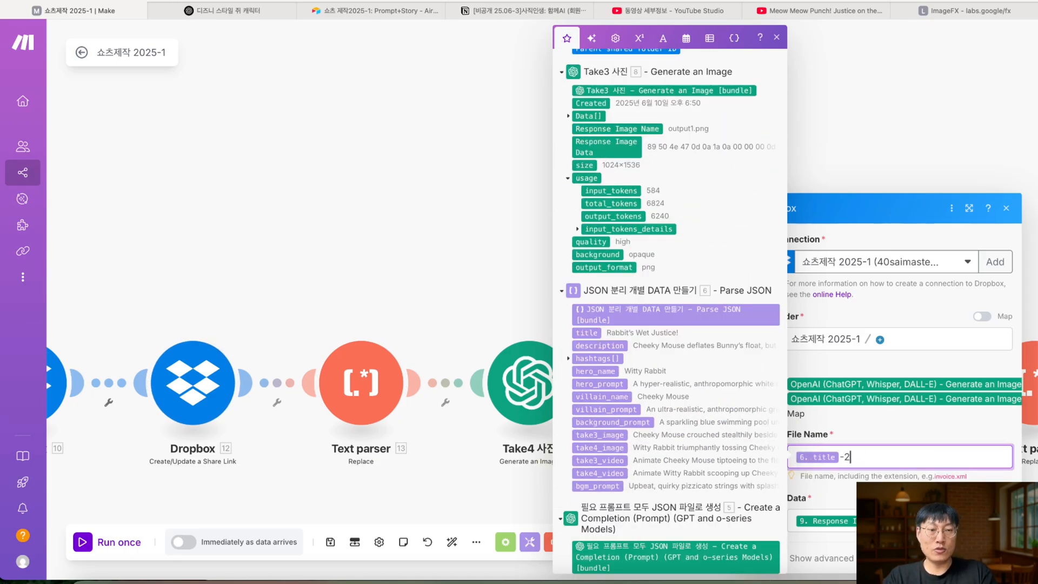
type("-2.jpg")
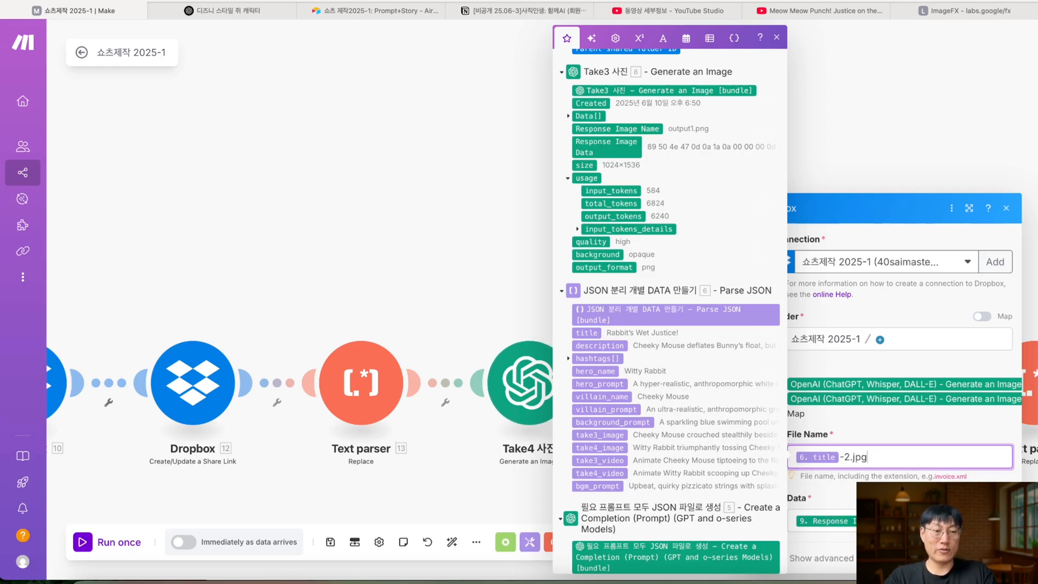
left_click(994, 558)
Open the Dropbox Create/Update a Share Link module after the Take4 upload, check its Path lower file path mapping and confirm its settings.
scroll(826, 480, "down", 2)
scroll(817, 413, "right", 3)
left_click(688, 405)
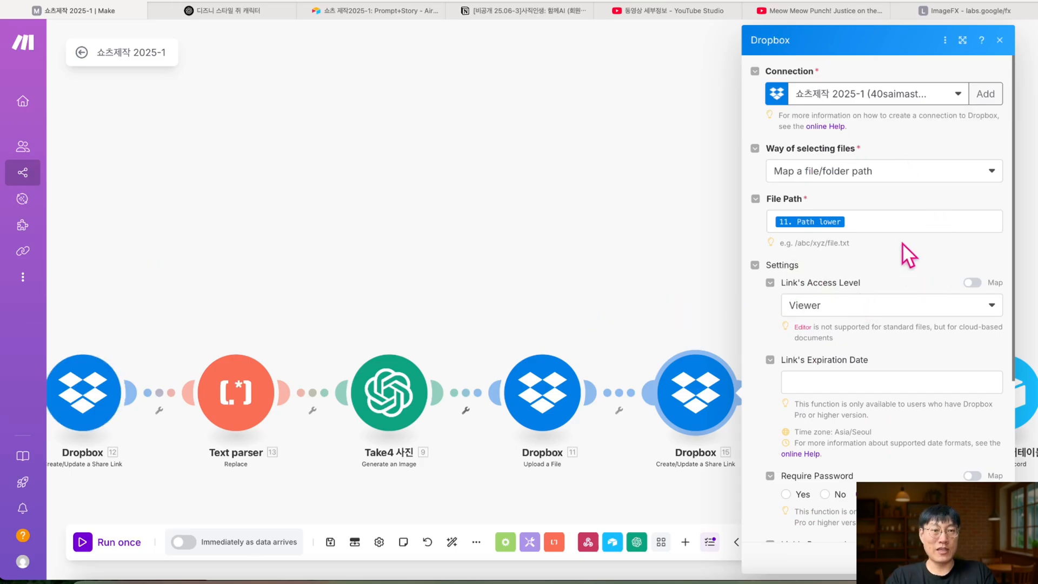
left_click(886, 219)
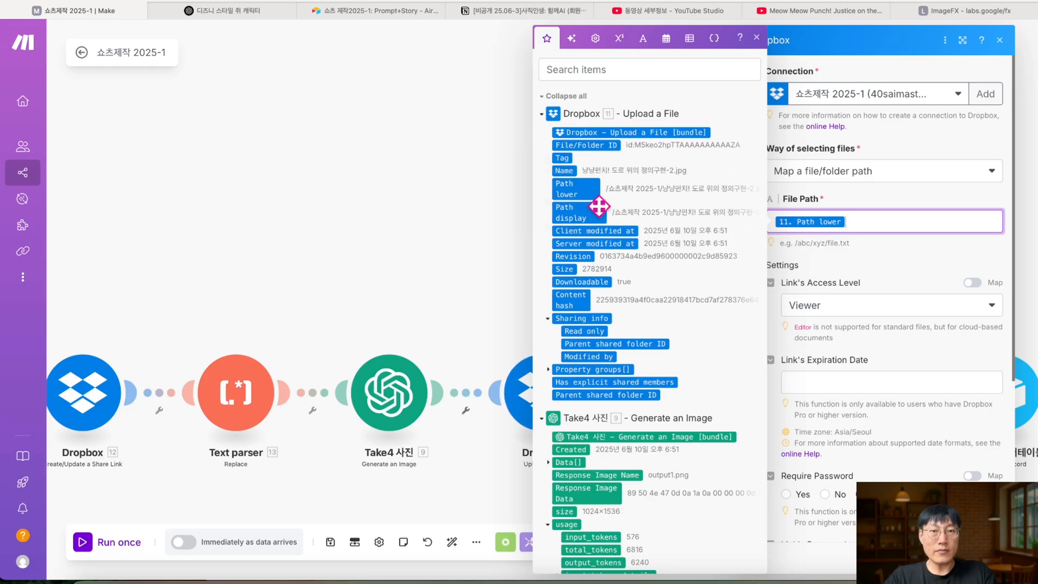
scroll(934, 435, "down", 5)
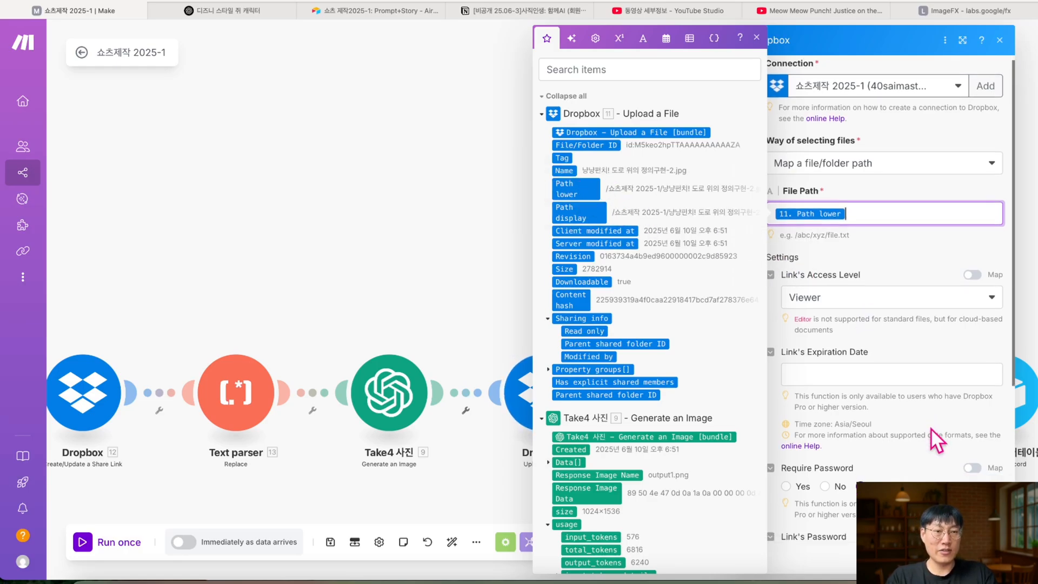
left_click(985, 558)
scroll(788, 446, "right", 3)
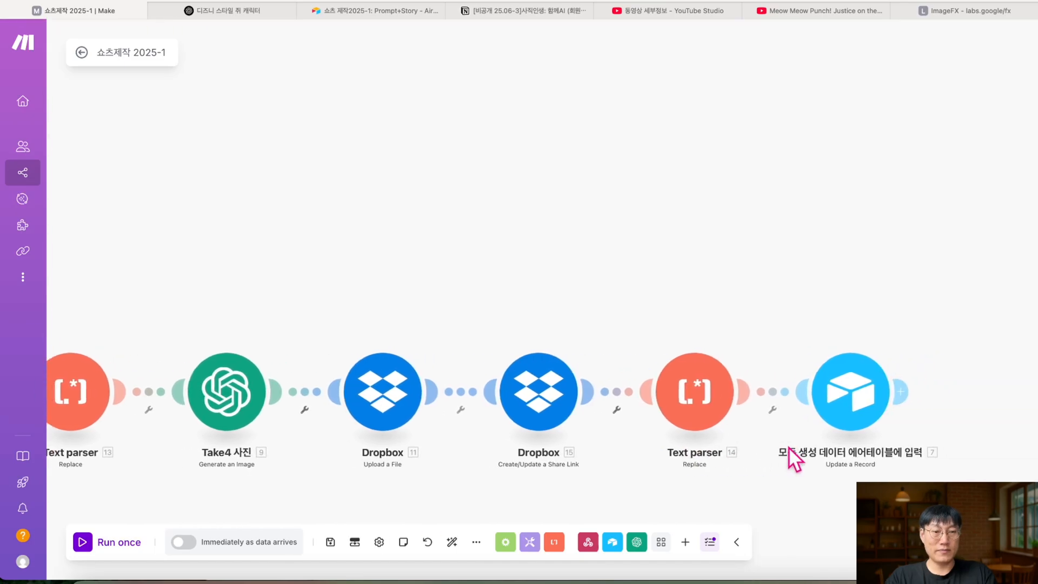
Open the last Text parser module and check its &dl=0 pattern, &raw=1 new value and the Dropbox share link URL it works on.
left_click(694, 392)
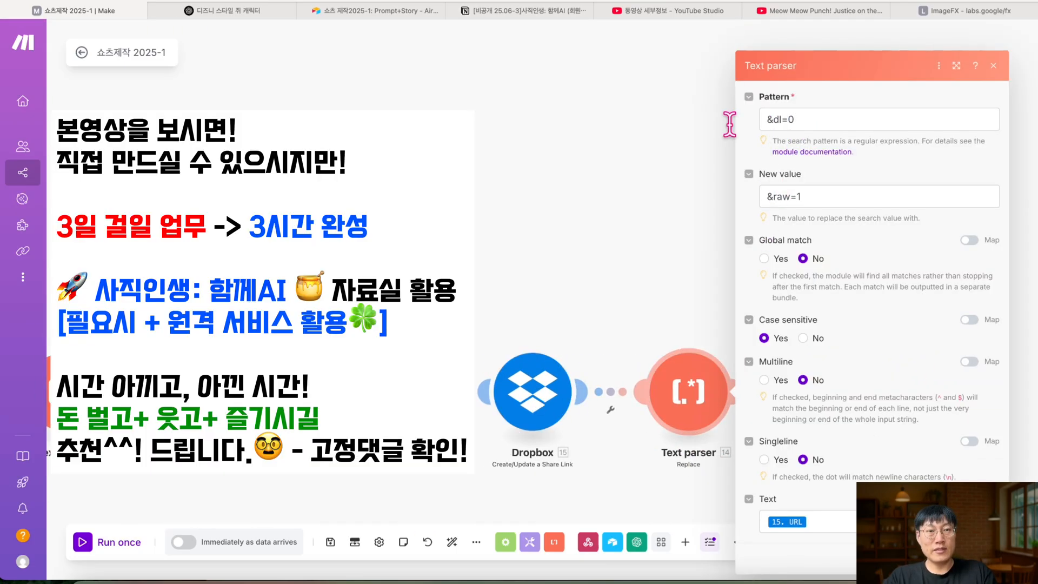
triple_click(797, 120)
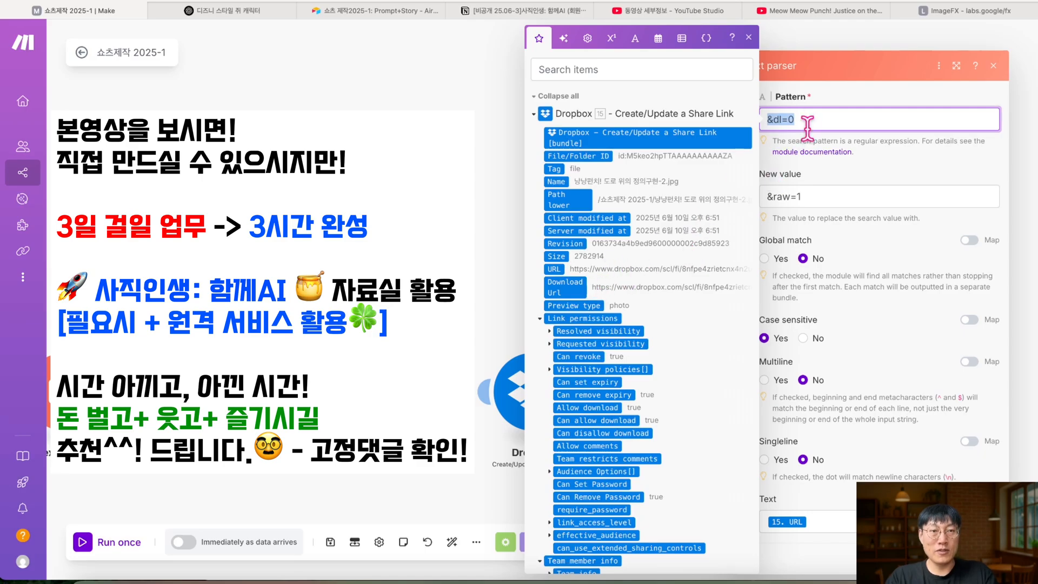
left_click(818, 194)
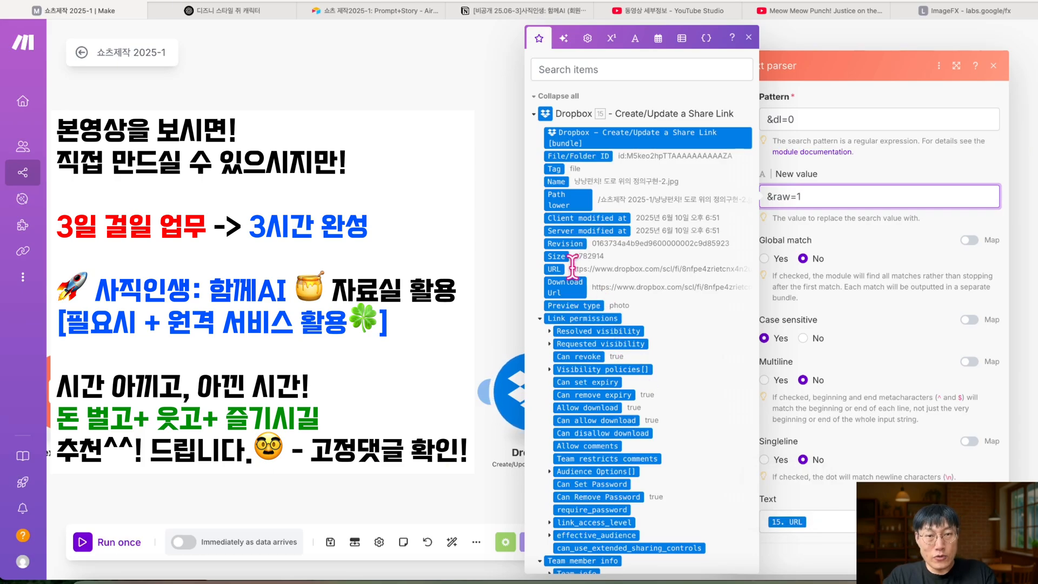
left_click_drag(601, 265, 734, 300)
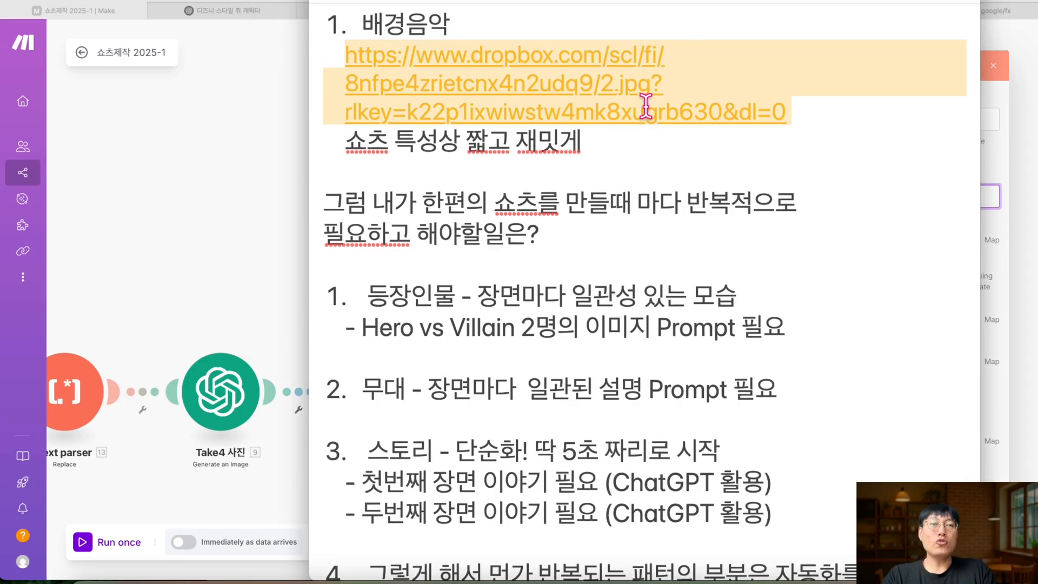
In the notes document, replace the &dl=0 ending of the sample Dropbox link with &raw=1, then return to the scenario.
left_click(812, 129)
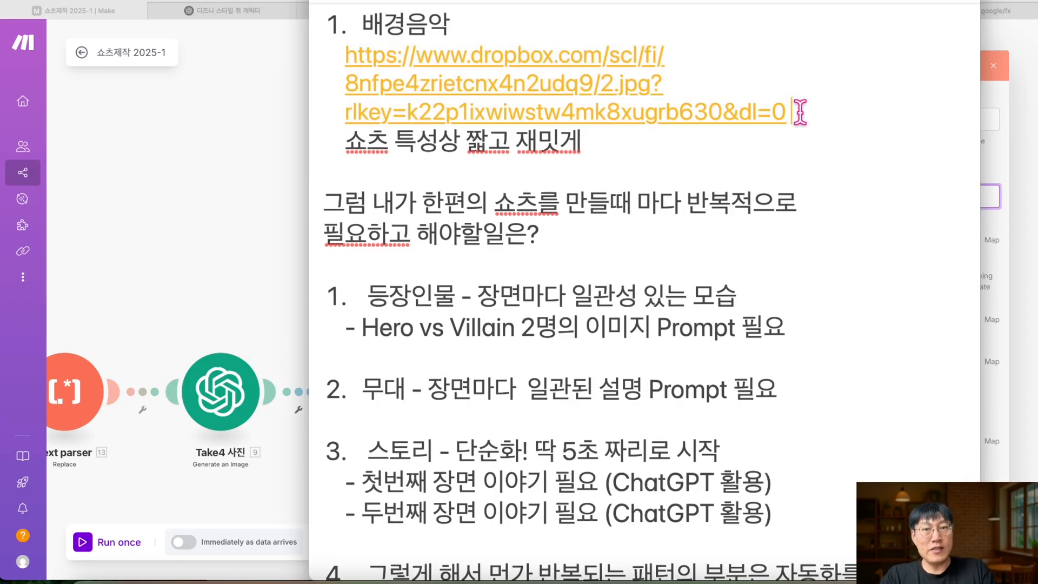
left_click_drag(791, 111, 343, 58)
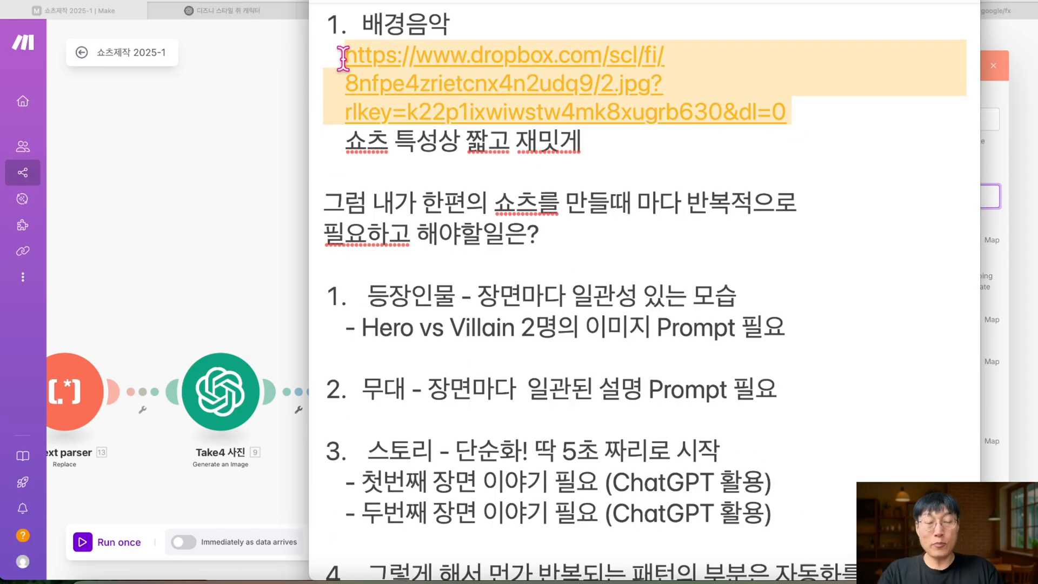
left_click(843, 123)
key("BackSpace")
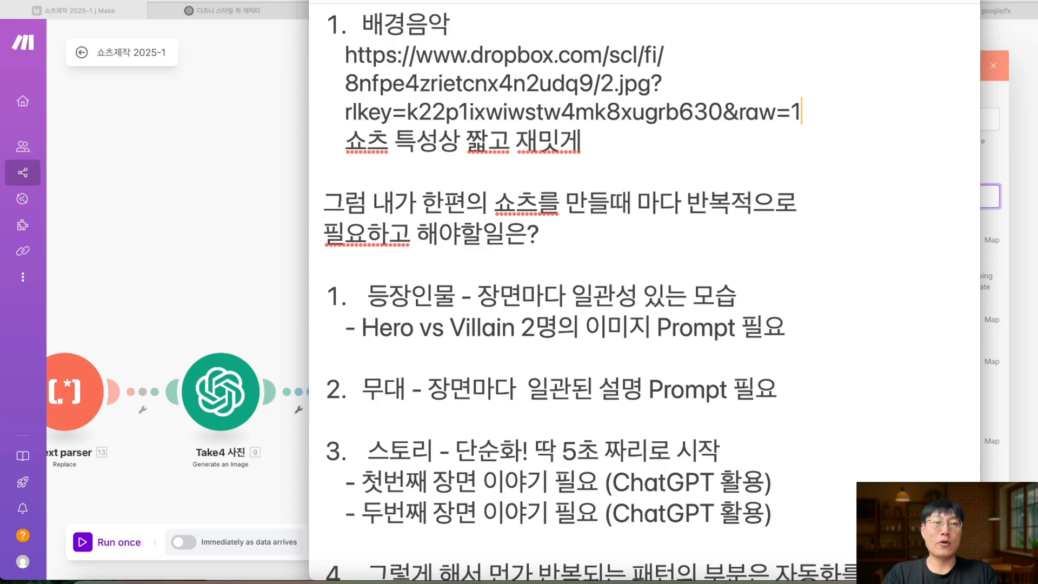
left_click(997, 102)
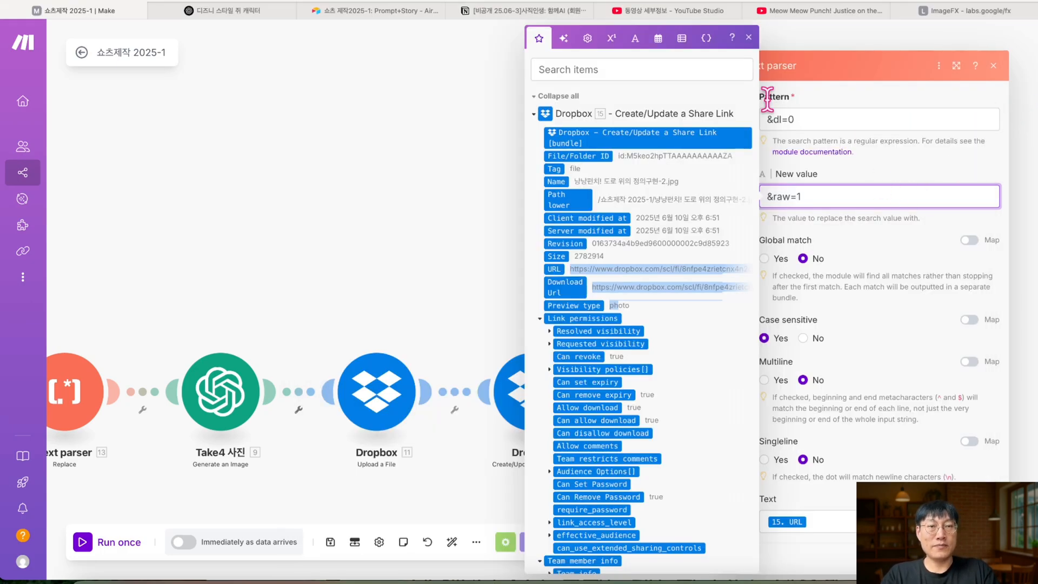
Close the Text parser settings and auto-align the scenario's modules.
left_click(749, 44)
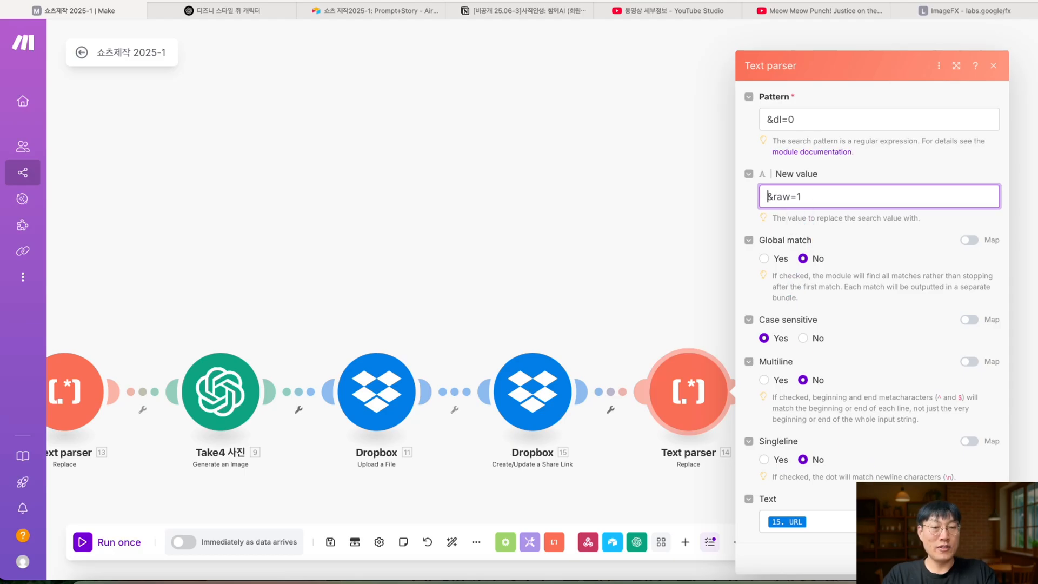
left_click(677, 389)
scroll(661, 374, "down", 2)
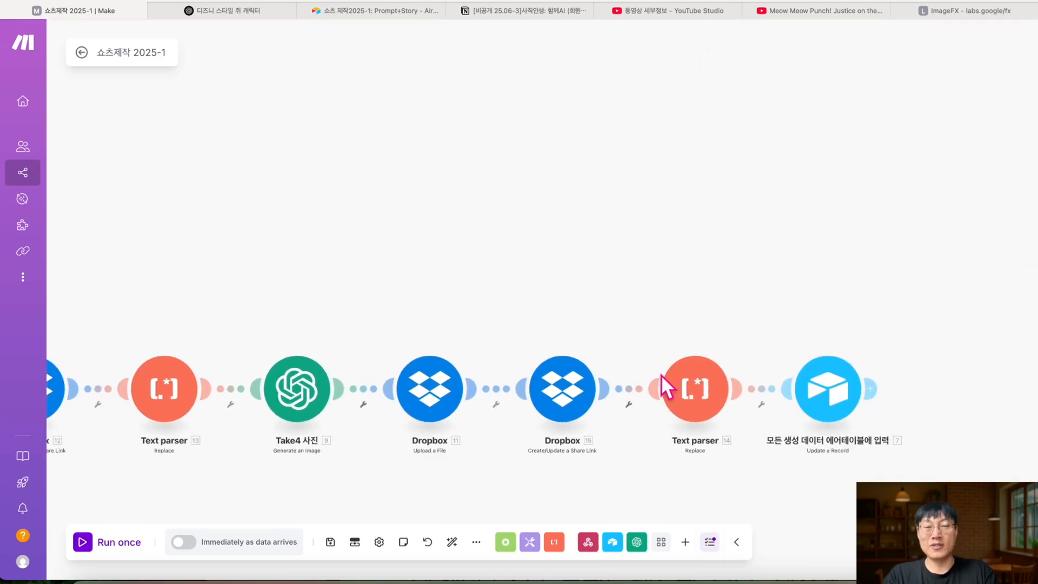
scroll(661, 375, "down", 1)
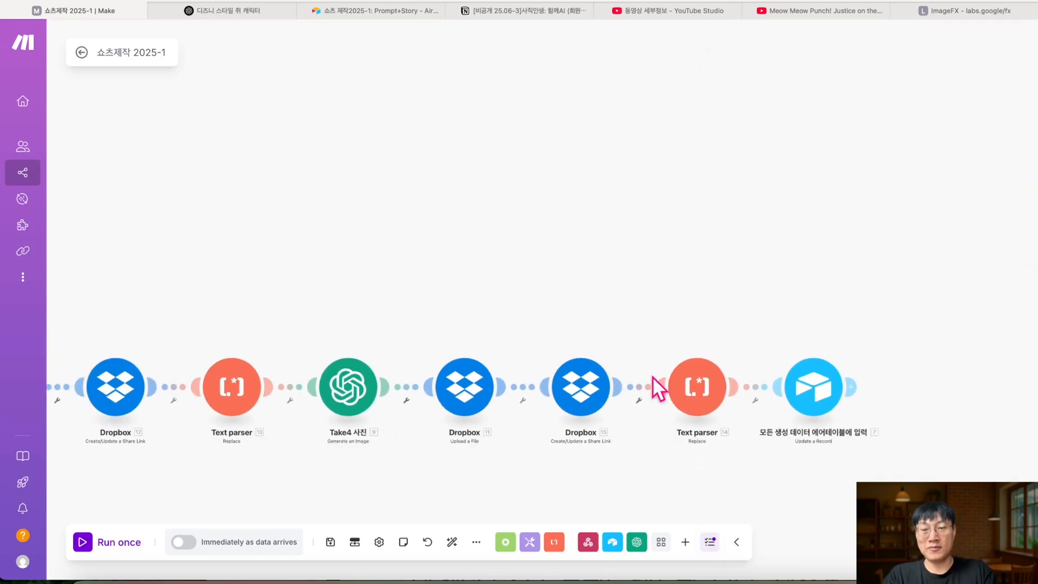
left_click(452, 541)
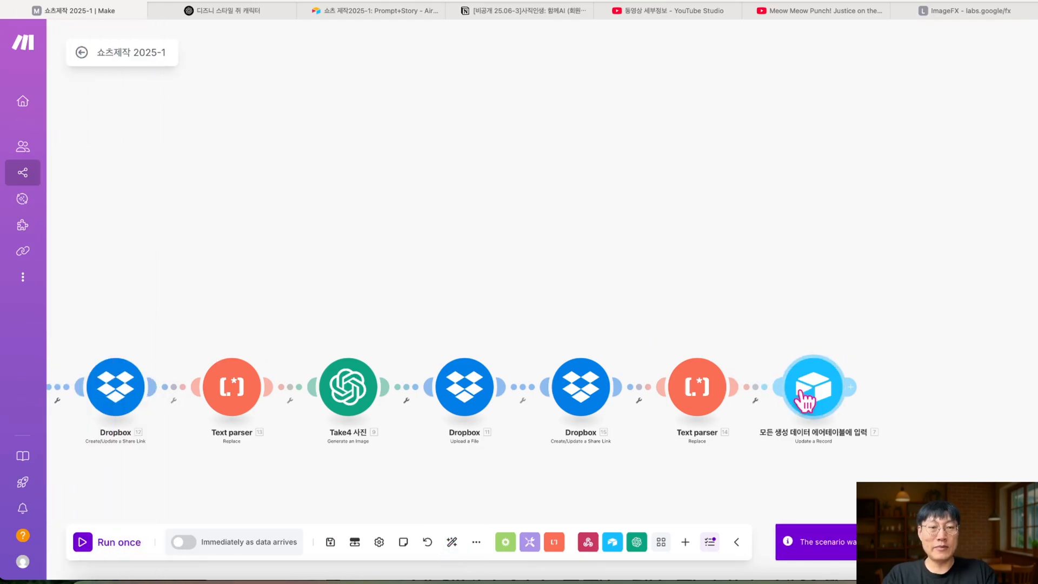
Open the final Airtable Update a Record module and clear the date formula from its 기타 메모 field.
left_click(804, 400)
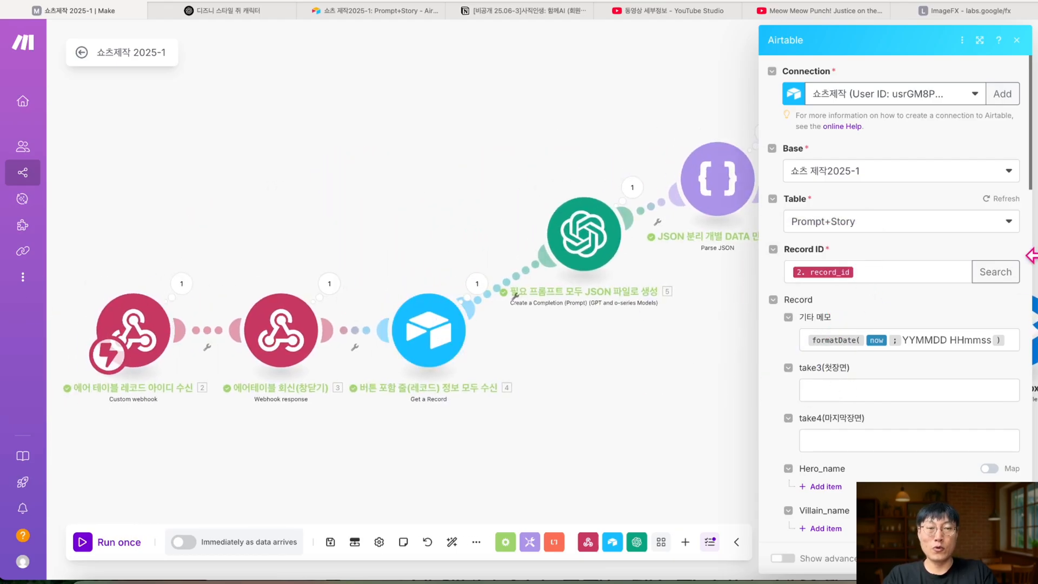
scroll(865, 340, "down", 1)
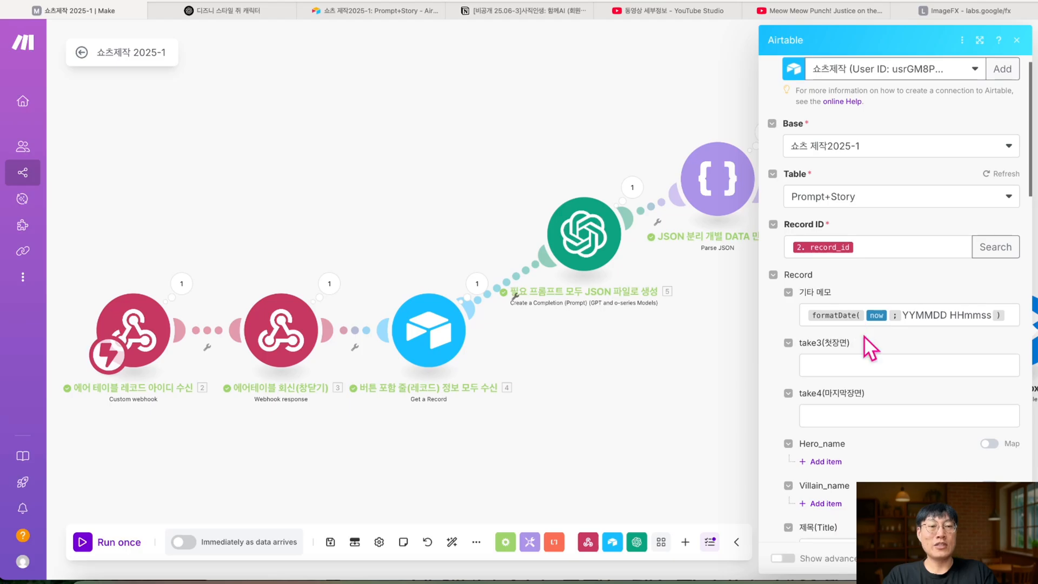
left_click_drag(1010, 314, 811, 314)
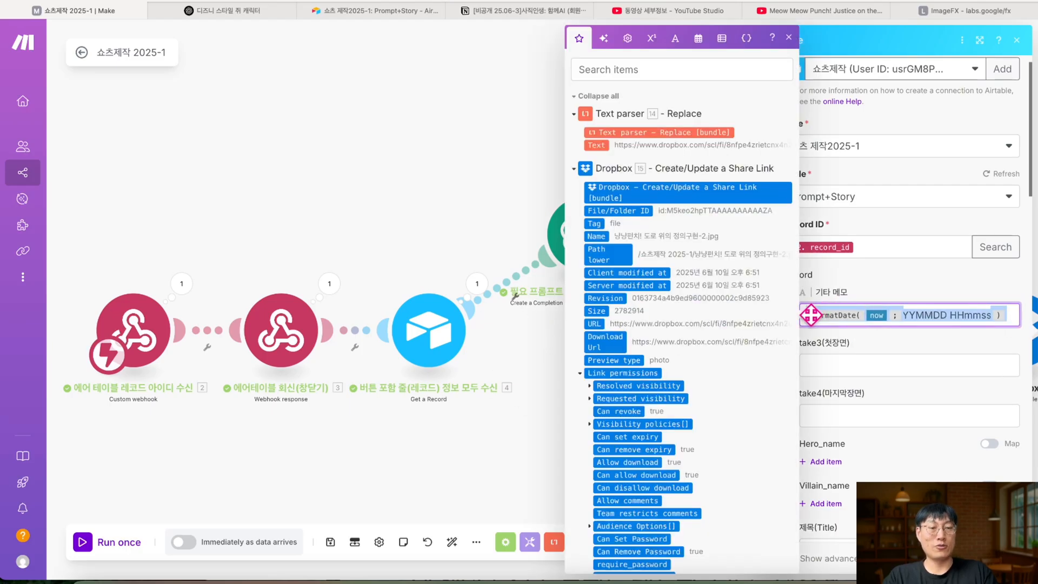
key("BackSpace")
left_click(846, 299)
Review the title, description, hashtags and take3사진파일 mappings in the Airtable module and save it.
scroll(853, 333, "down", 6)
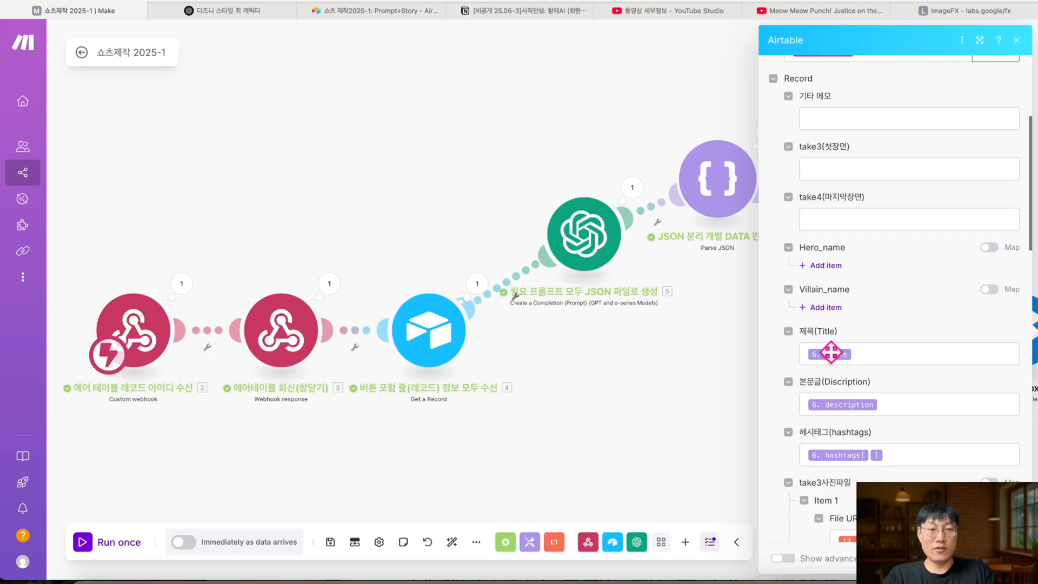
scroll(832, 403, "down", 1)
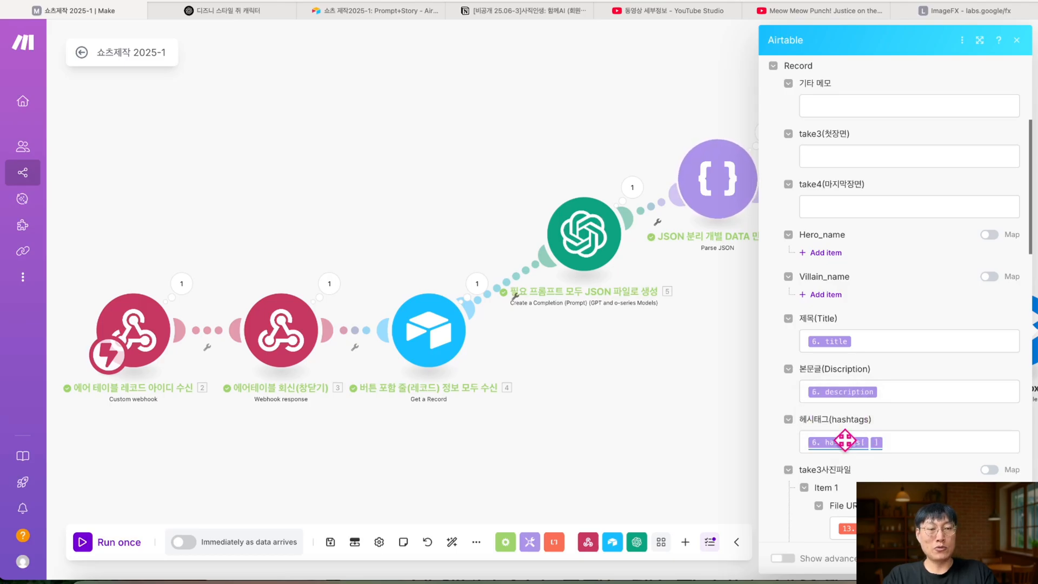
scroll(866, 442, "down", 3)
scroll(866, 444, "down", 1)
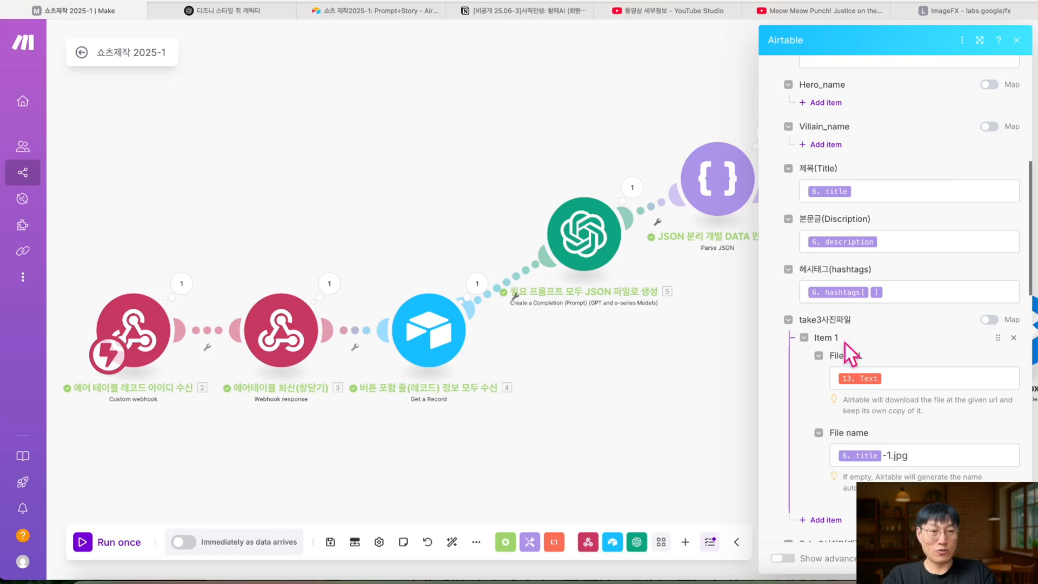
left_click(1007, 559)
Auto-align the scenario and reopen the Airtable Update a Record module to check its base, table and record field mappings.
left_click(452, 543)
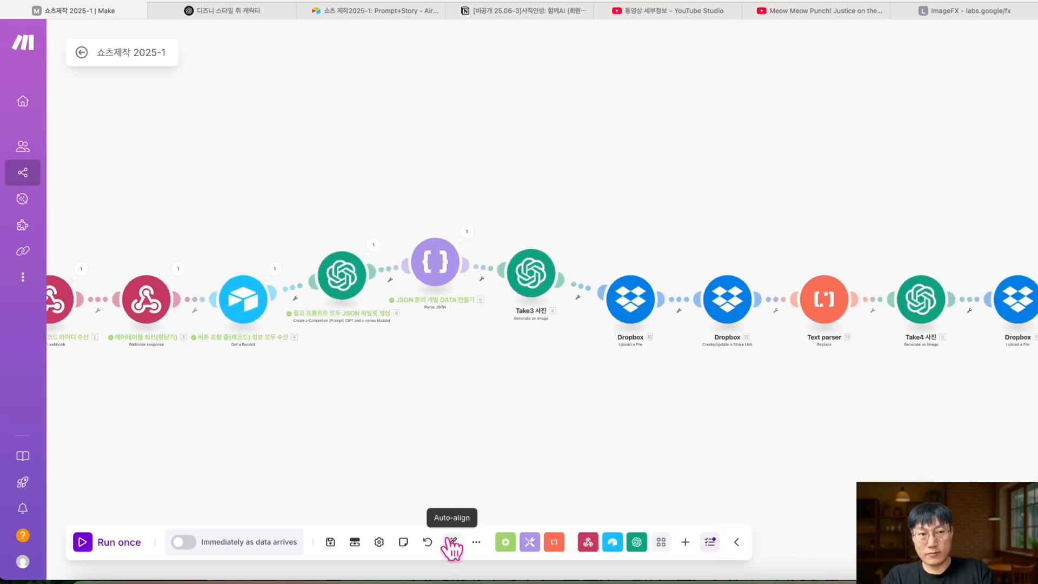
scroll(663, 443, "right", 4)
left_click(725, 276)
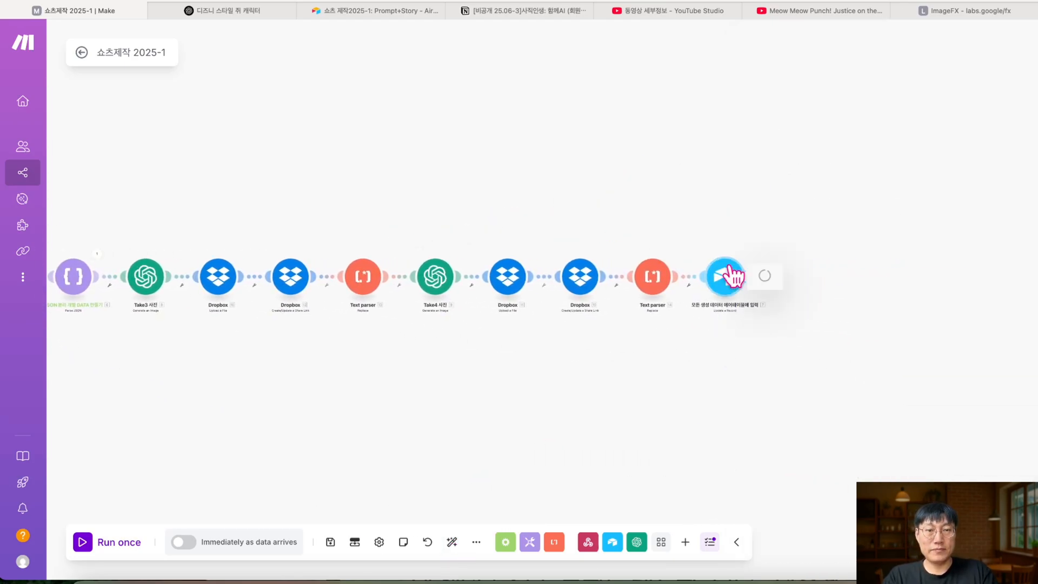
left_click(859, 169)
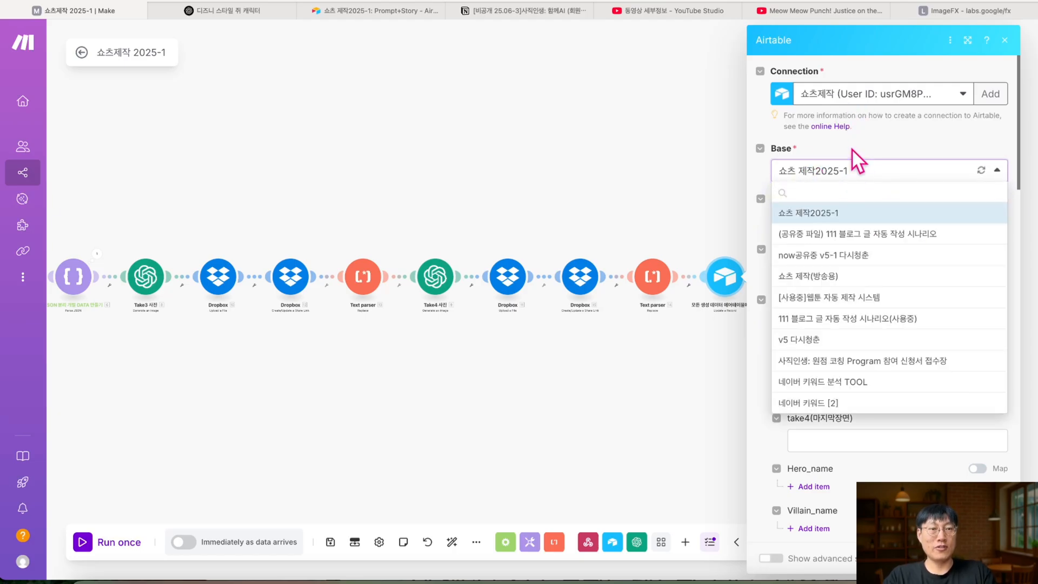
left_click(855, 163)
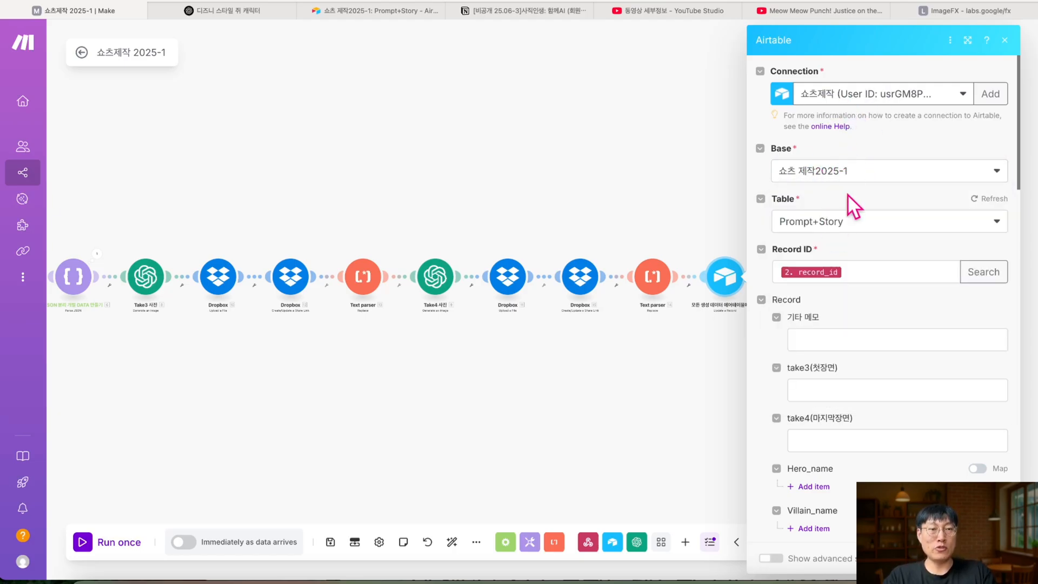
scroll(822, 267, "down", 5)
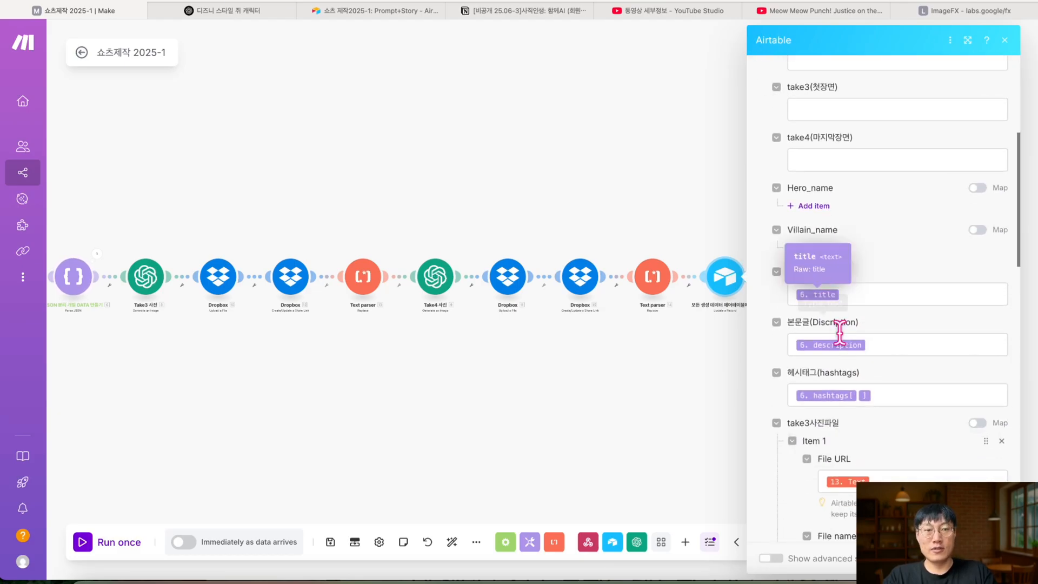
scroll(835, 393, "down", 2)
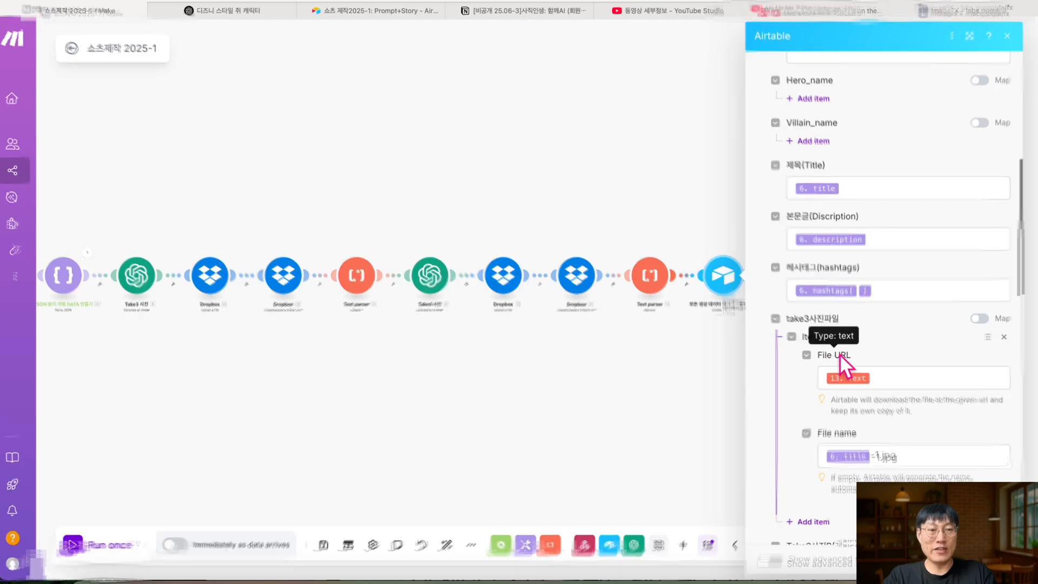
Check the take3사진파일 File URL mapping against the Text output of Text parser 13 in the list of available items.
left_click(884, 382)
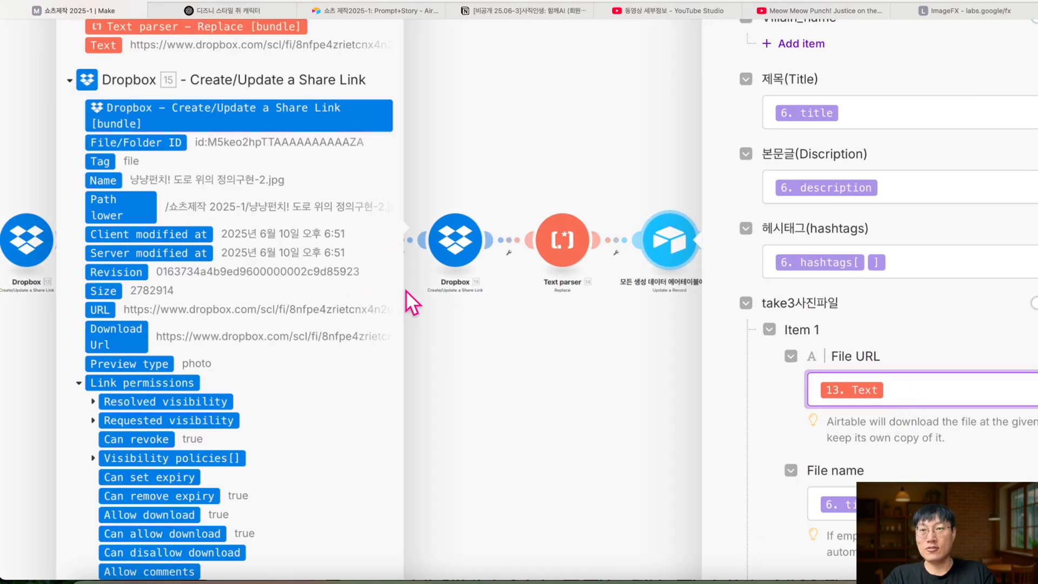
scroll(382, 288, "up", 3)
scroll(382, 288, "down", 3)
scroll(382, 288, "up", 5)
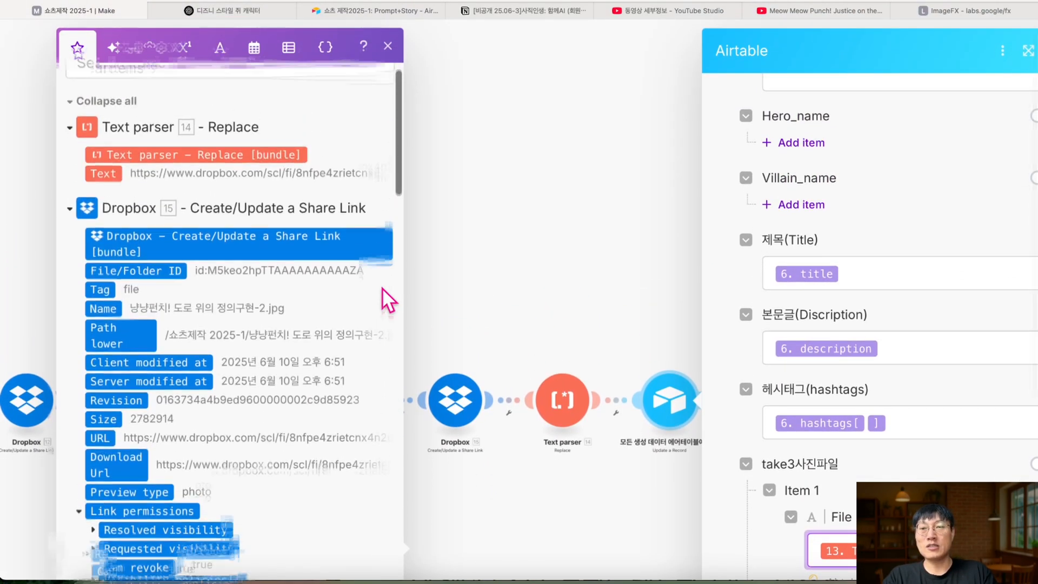
scroll(294, 381, "down", 10)
scroll(294, 381, "down", 15)
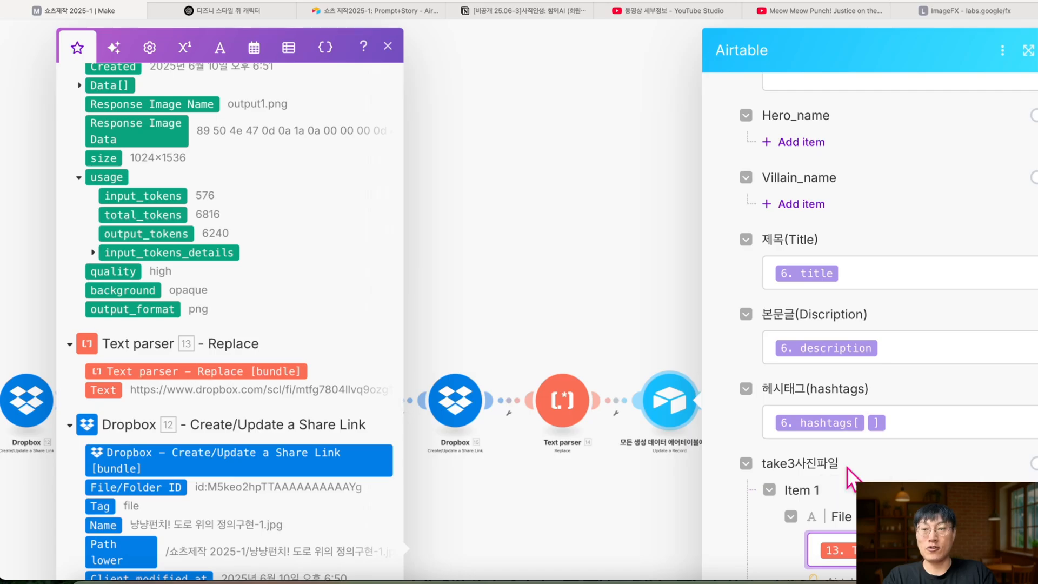
Check the take3사진파일 File name mapping, title plus -1.jpg, against the Parse JSON items in the available item list.
left_click_drag(843, 489, 799, 340)
scroll(889, 324, "down", 3)
scroll(886, 403, "down", 2)
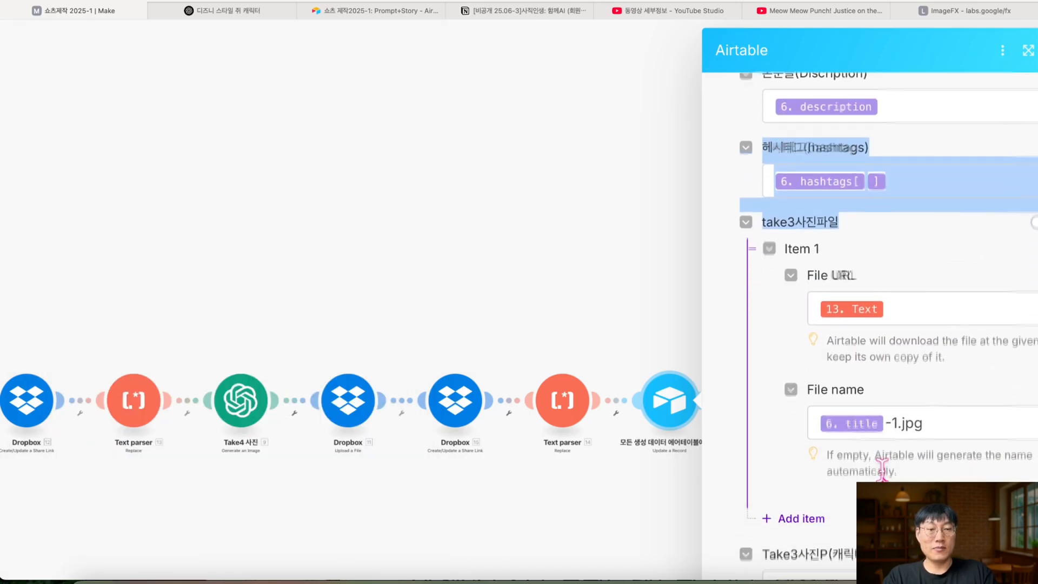
left_click(882, 406)
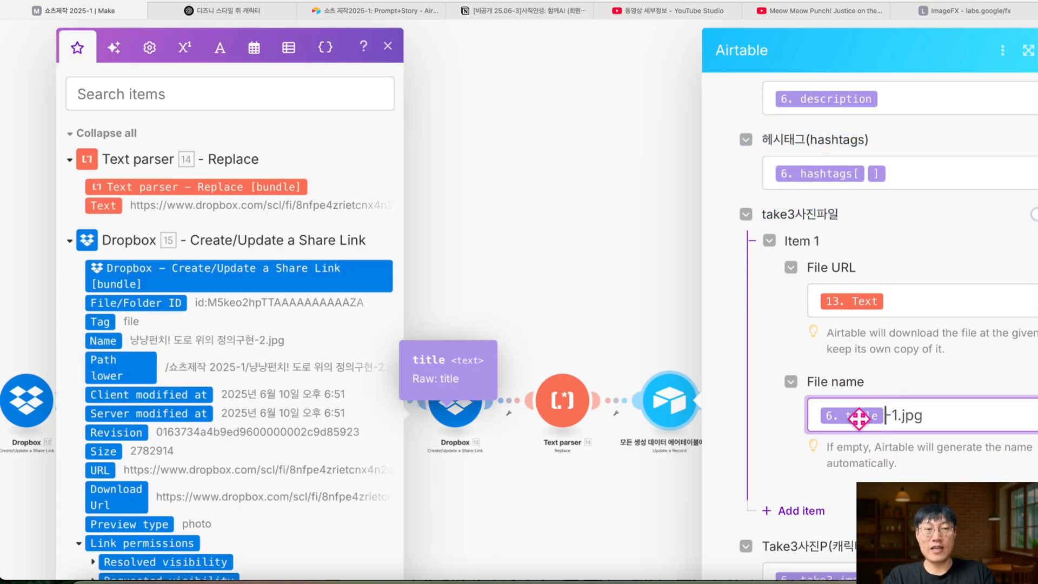
scroll(285, 412, "down", 10)
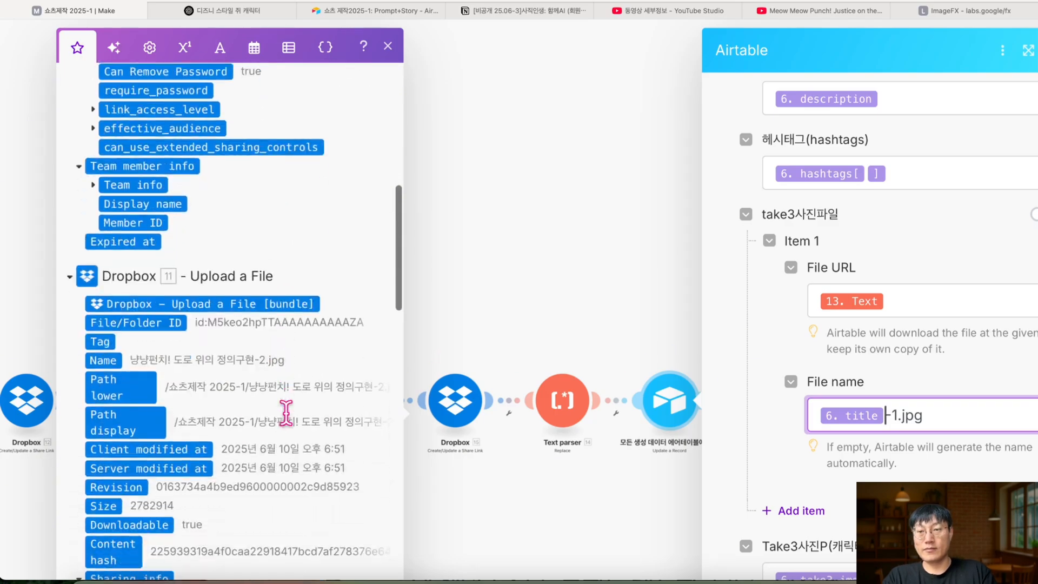
scroll(284, 413, "up", 15)
scroll(322, 428, "down", 20)
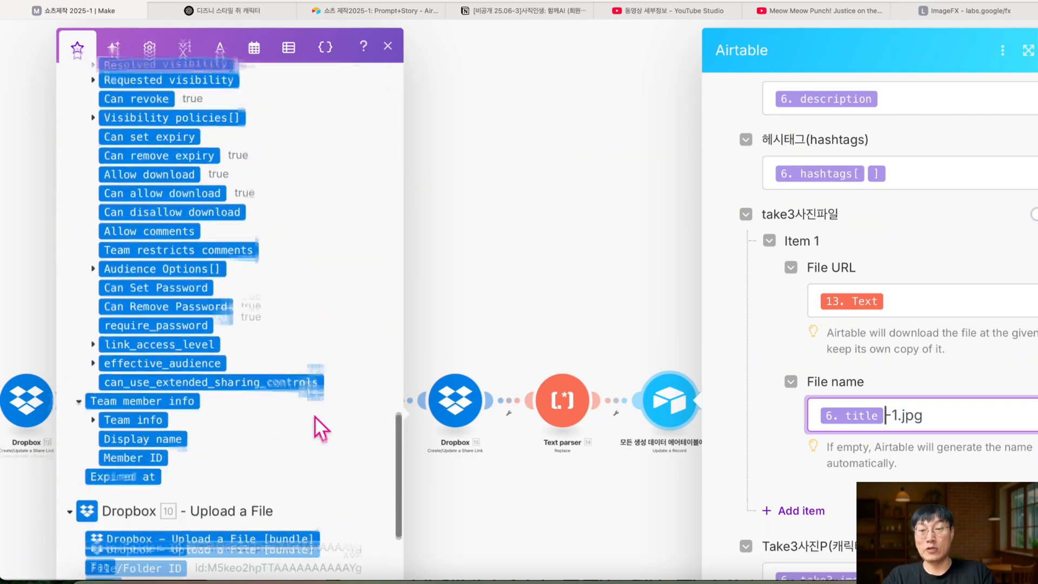
scroll(322, 416, "up", 2)
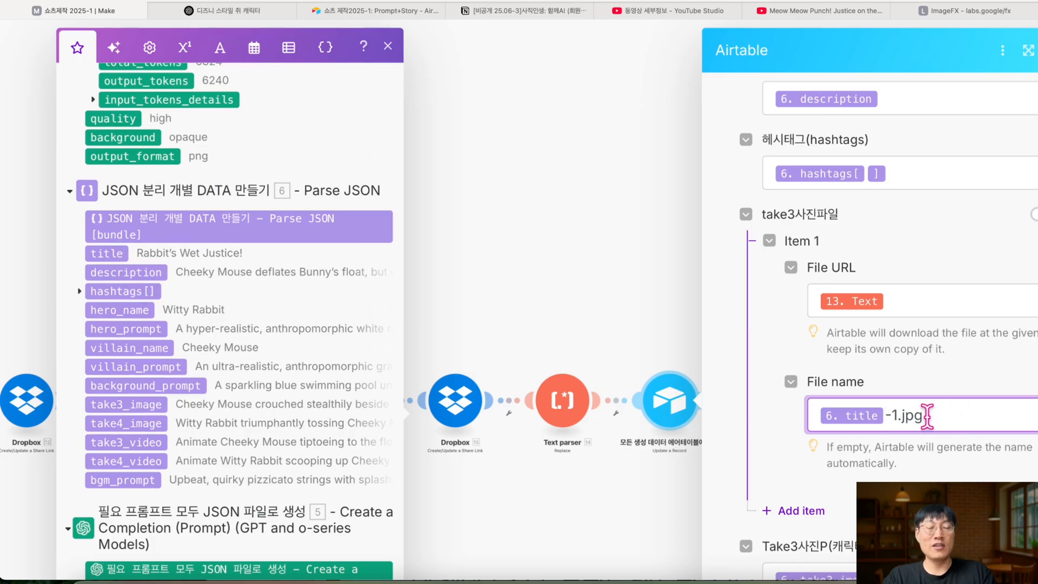
scroll(905, 410, "down", 5)
left_click(910, 363)
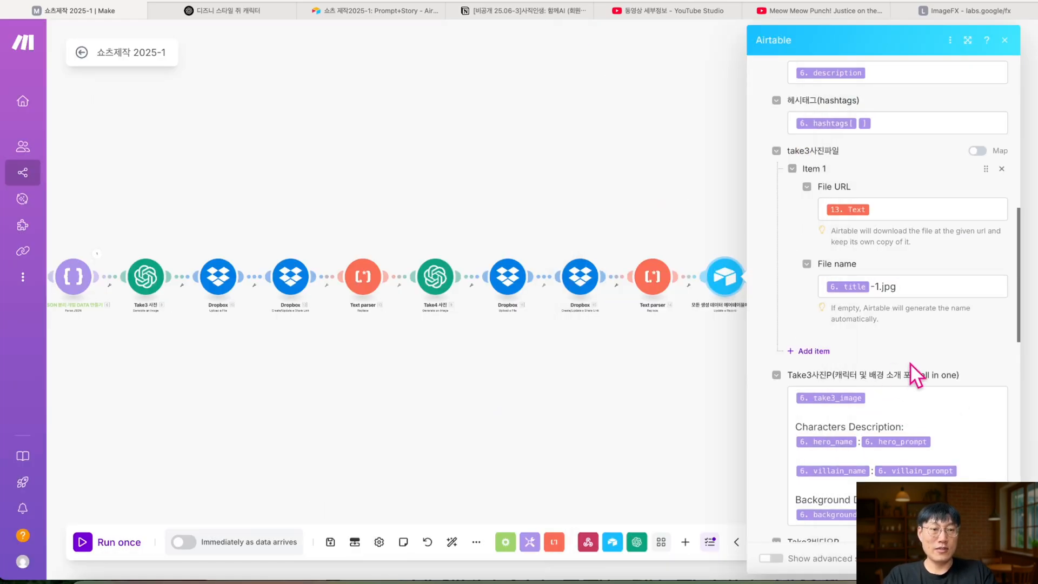
Examine the Take3사진P field's combined mapping of take3_image, hero and villain names and prompts, and background_prompt.
scroll(910, 362, "down", 3)
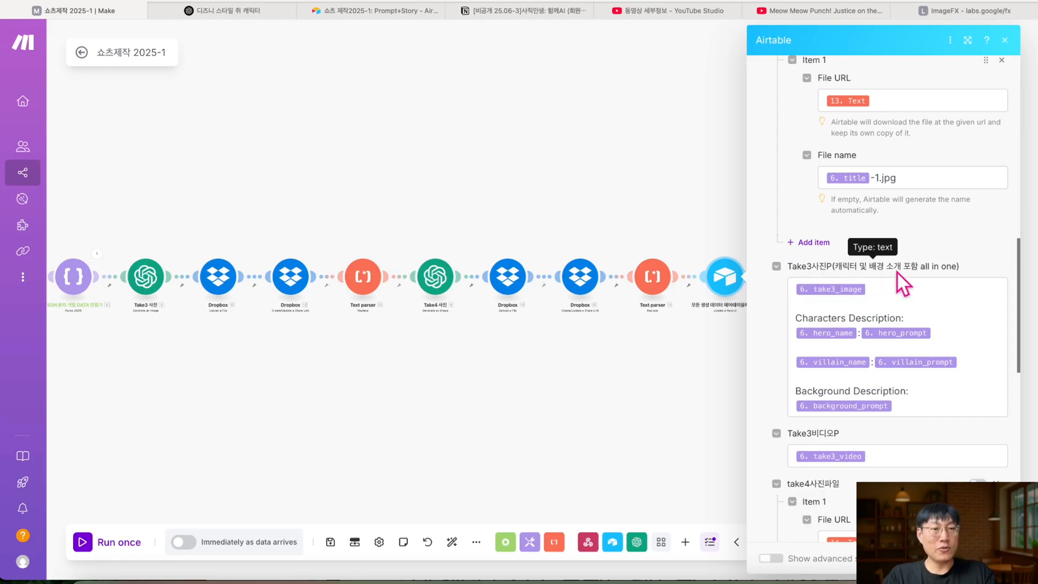
left_click(892, 299)
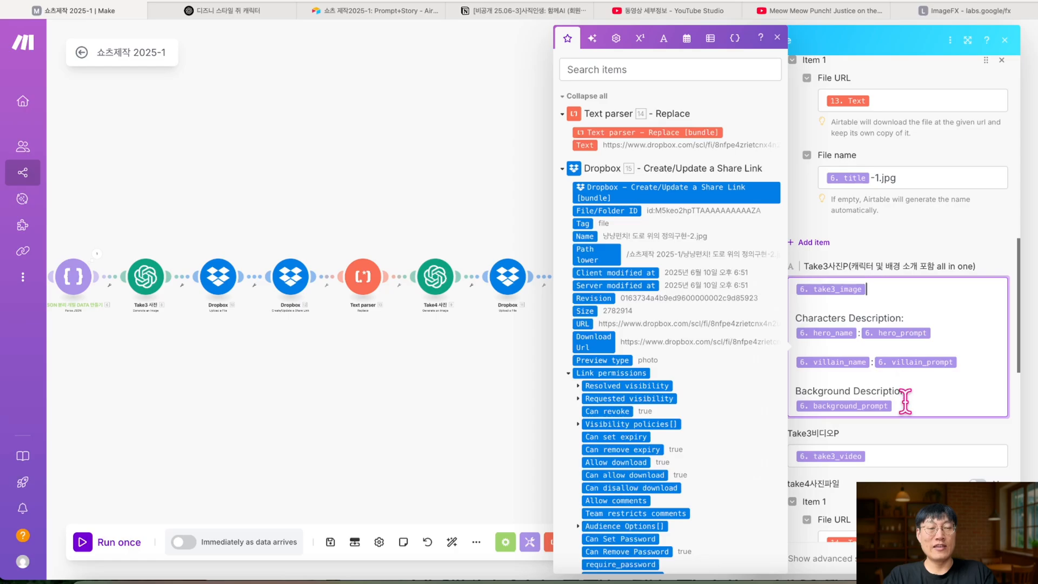
left_click_drag(905, 401, 753, 290)
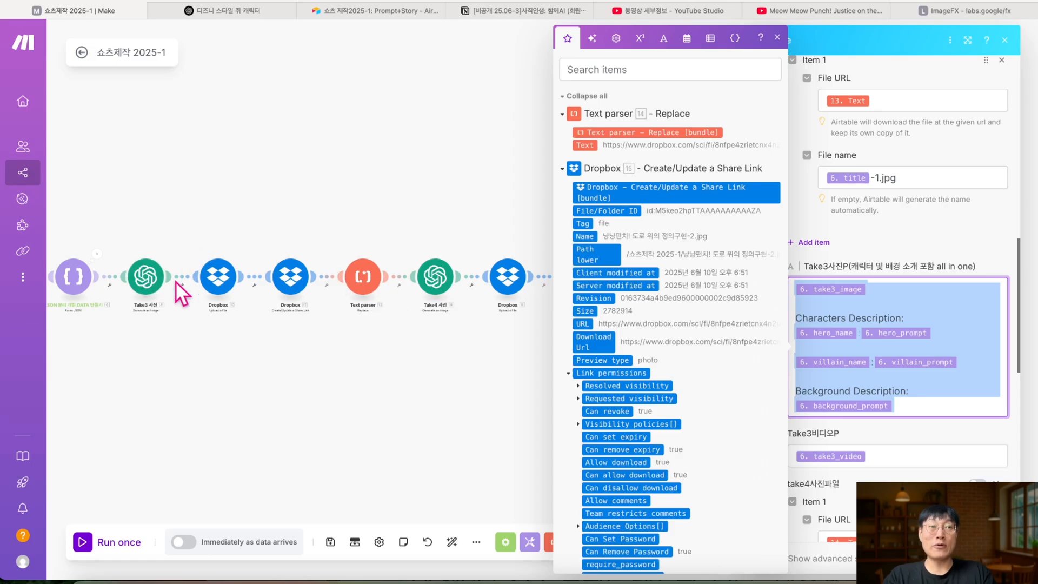
left_click_drag(907, 411, 788, 279)
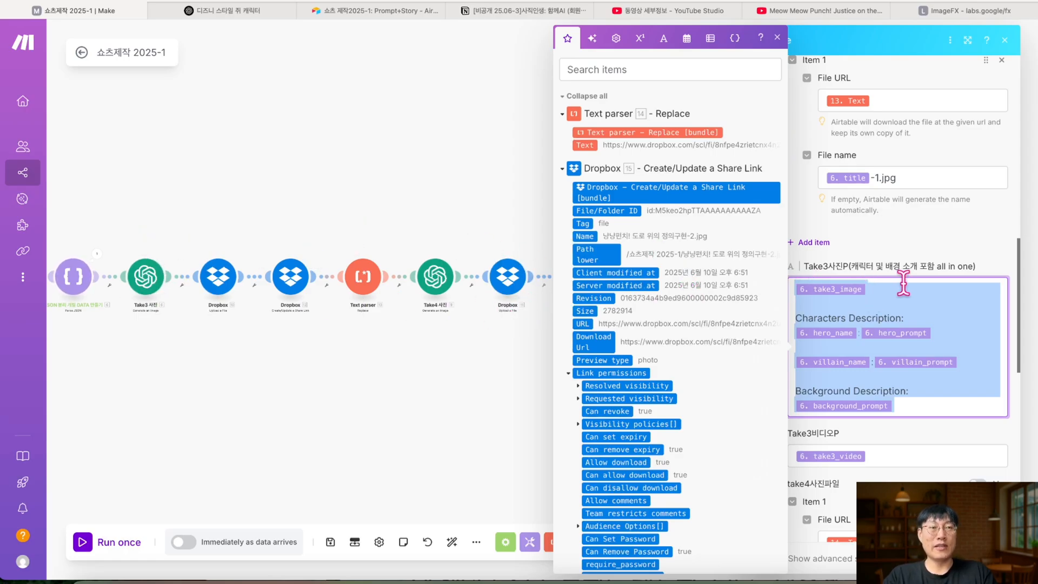
left_click(398, 11)
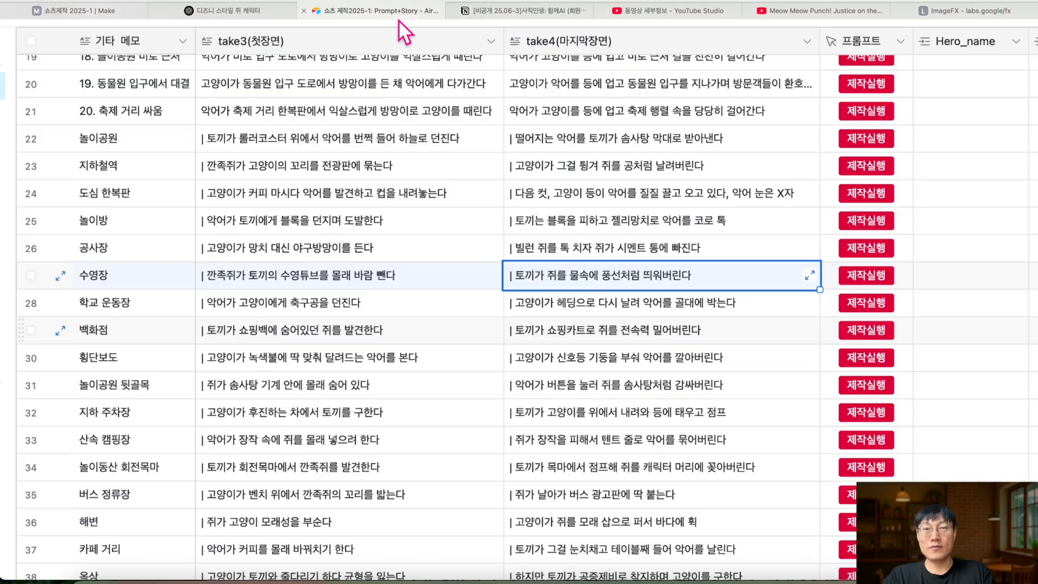
scroll(648, 270, "right", 10)
scroll(648, 269, "up", 10)
scroll(648, 270, "right", 3)
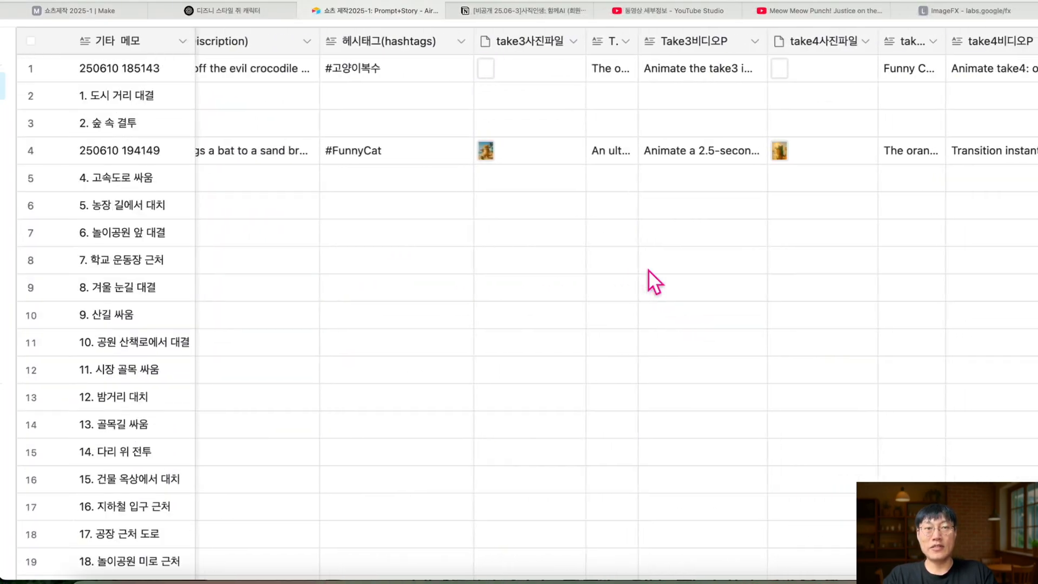
double_click(456, 67)
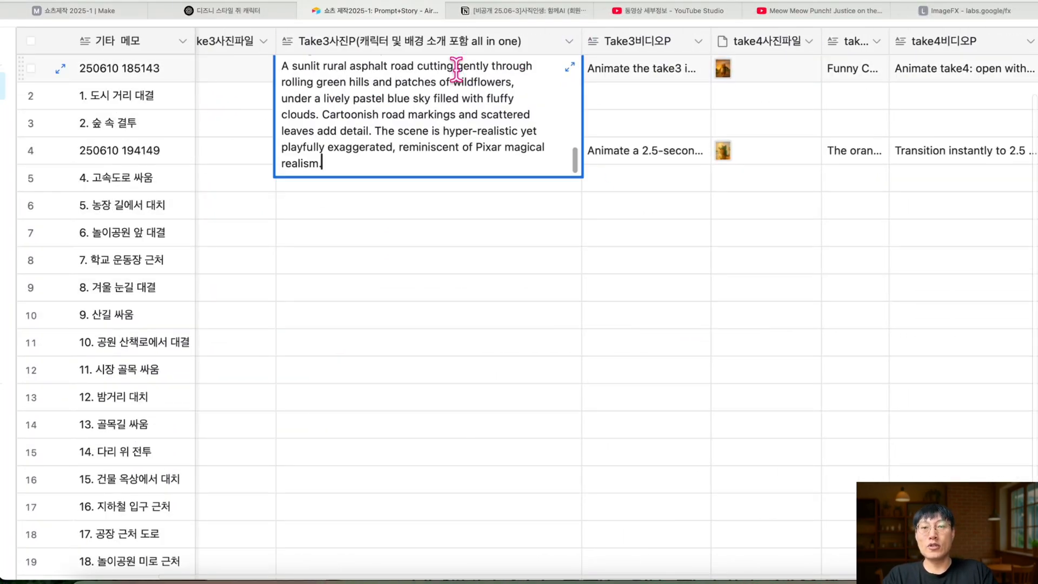
left_click(405, 182)
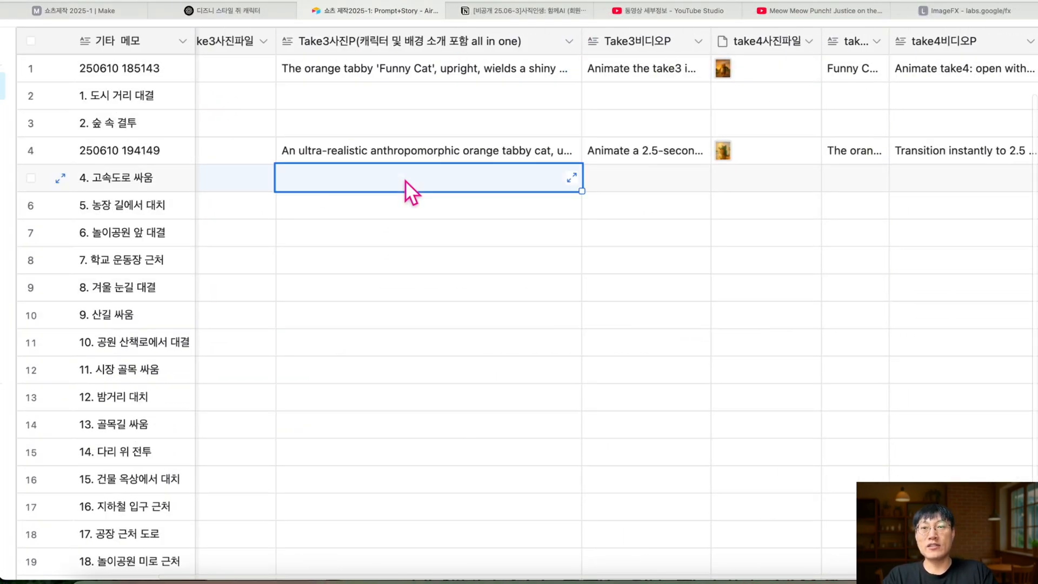
key("Return")
key("ctrl+v")
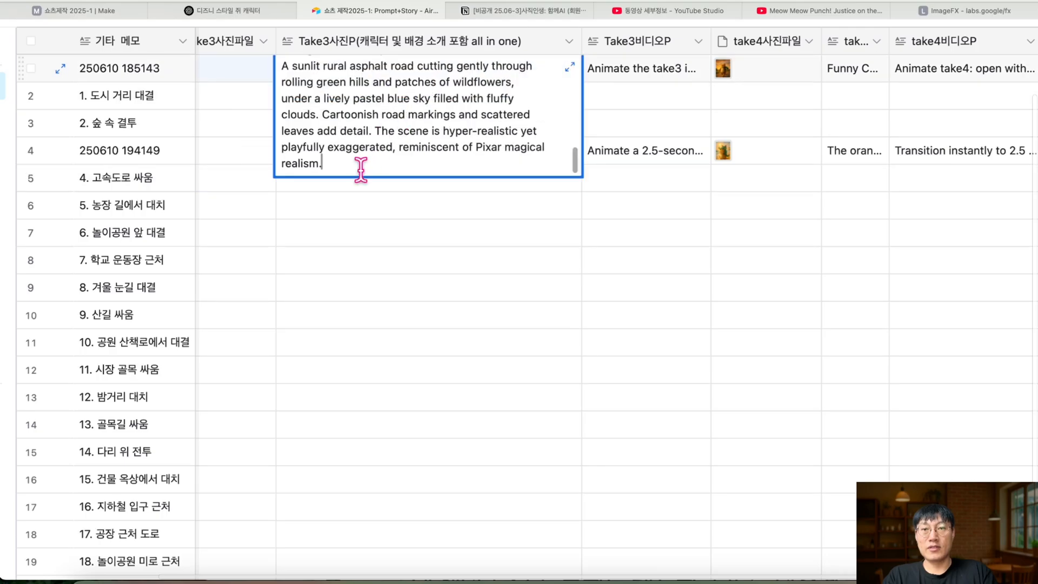
Expand the first record's Take3사진P cell and copy its entire prompt text.
left_click(571, 68)
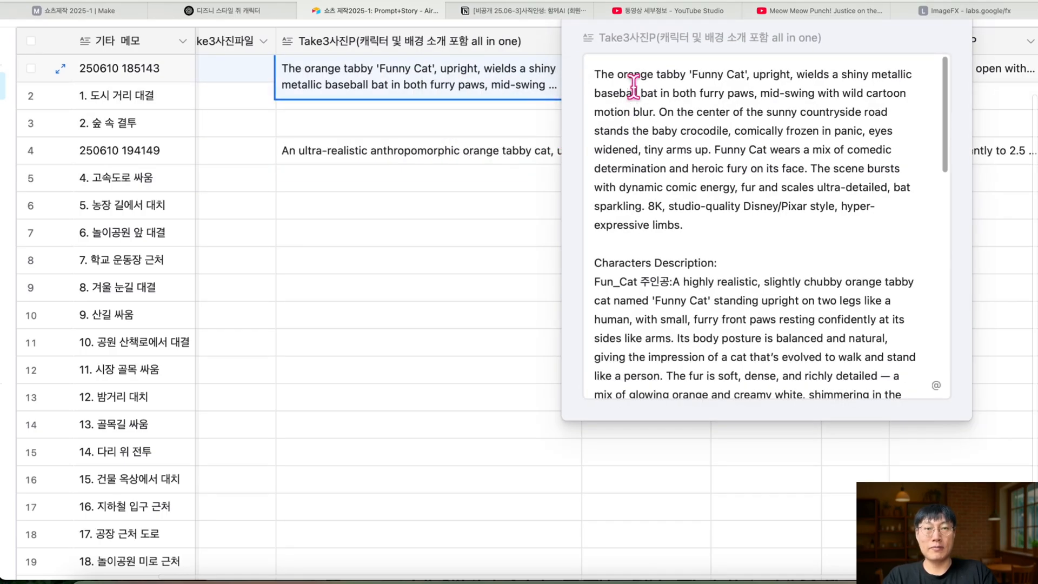
left_click_drag(596, 74, 900, 456)
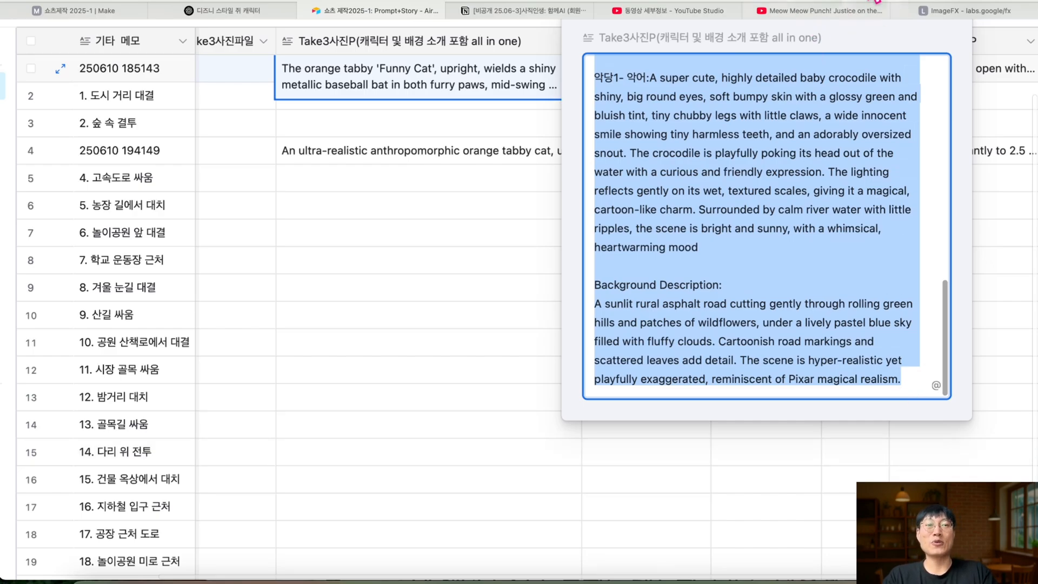
right_click(873, 96)
left_click(793, 165)
Switch to ImageFX, replace the rabbit prompt with the copied Take3 prompt and generate images.
key("super+t")
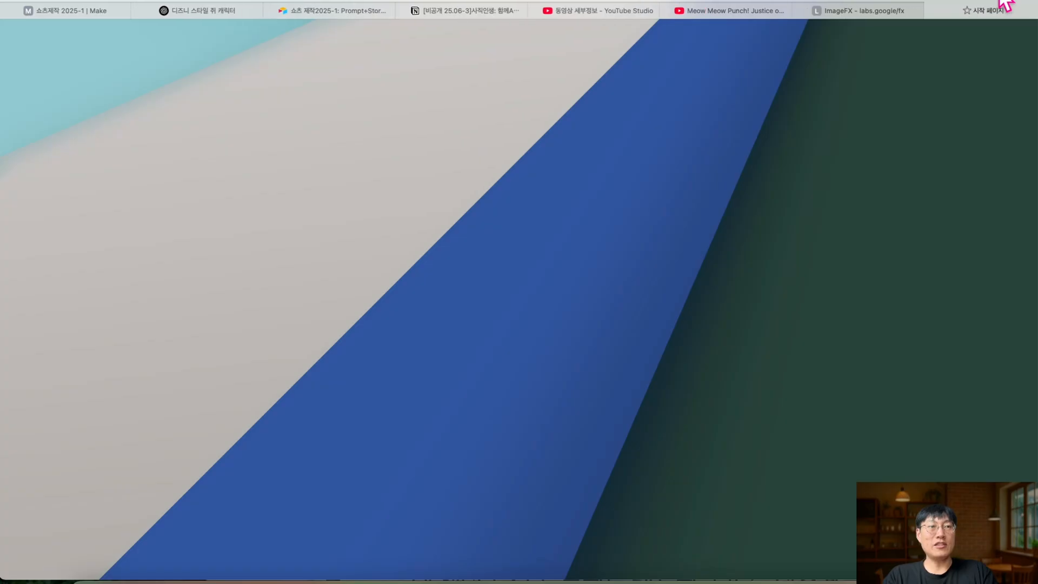
left_click(804, 18)
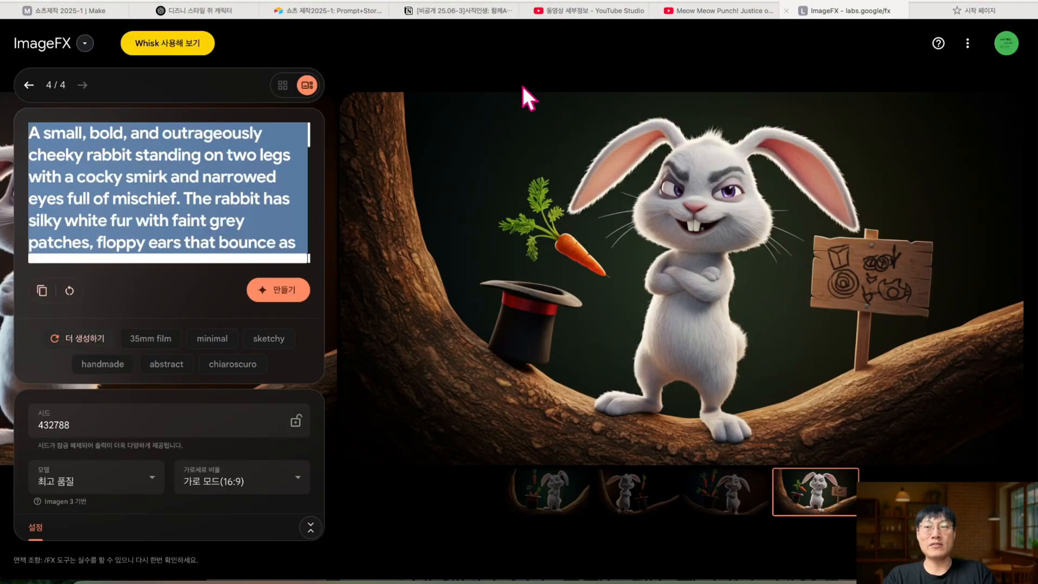
key("super+v")
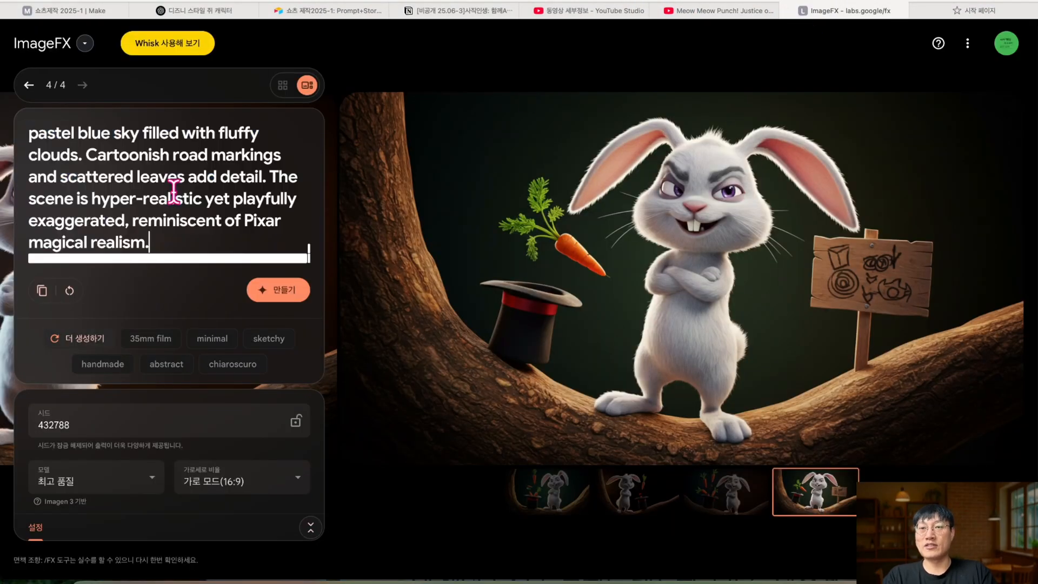
left_click(293, 299)
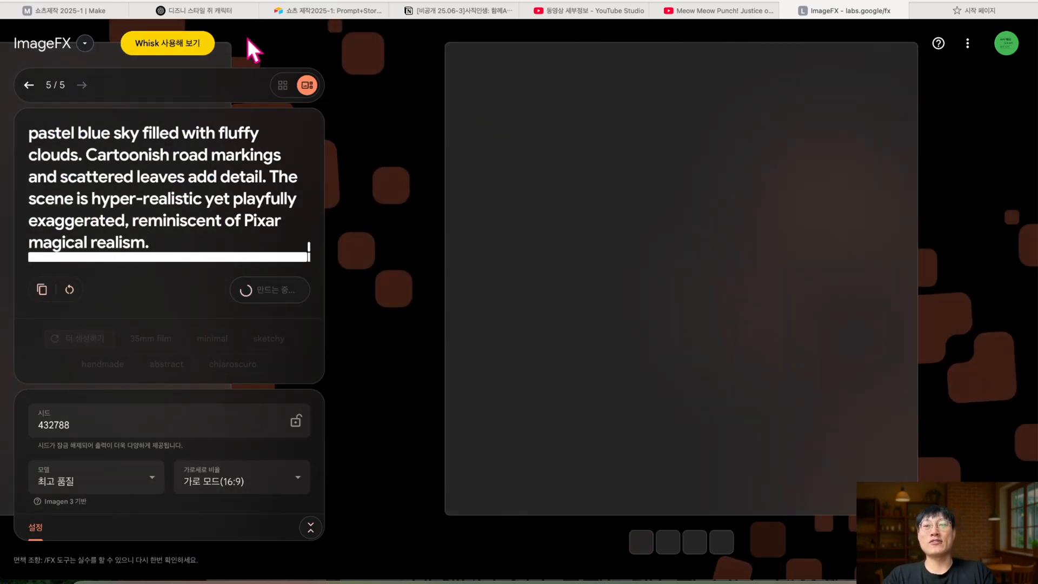
Look over the module chain in the Make scenario and check the generation in ImageFX.
left_click(76, 15)
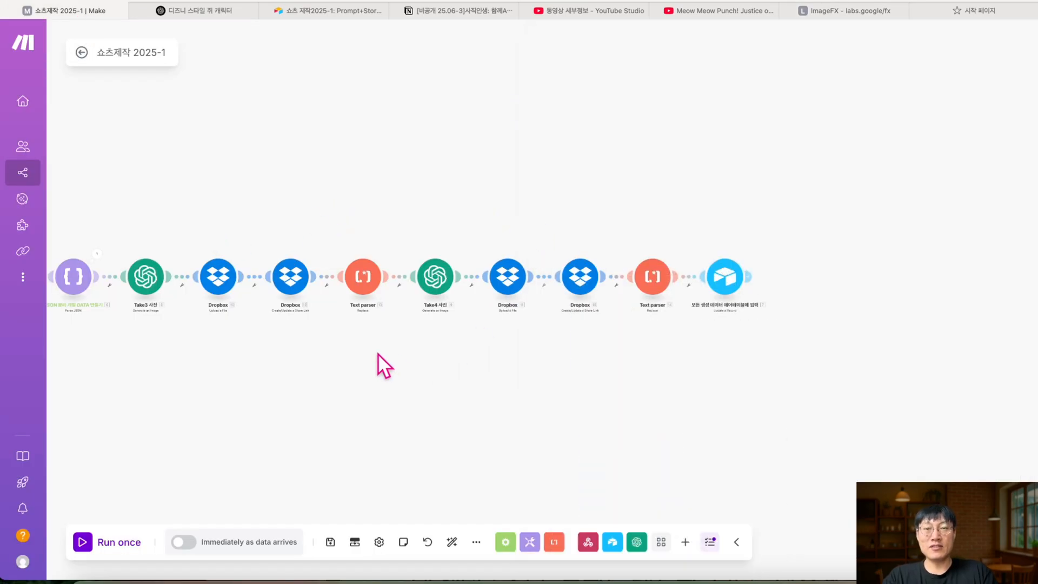
scroll(377, 352, "down", 2)
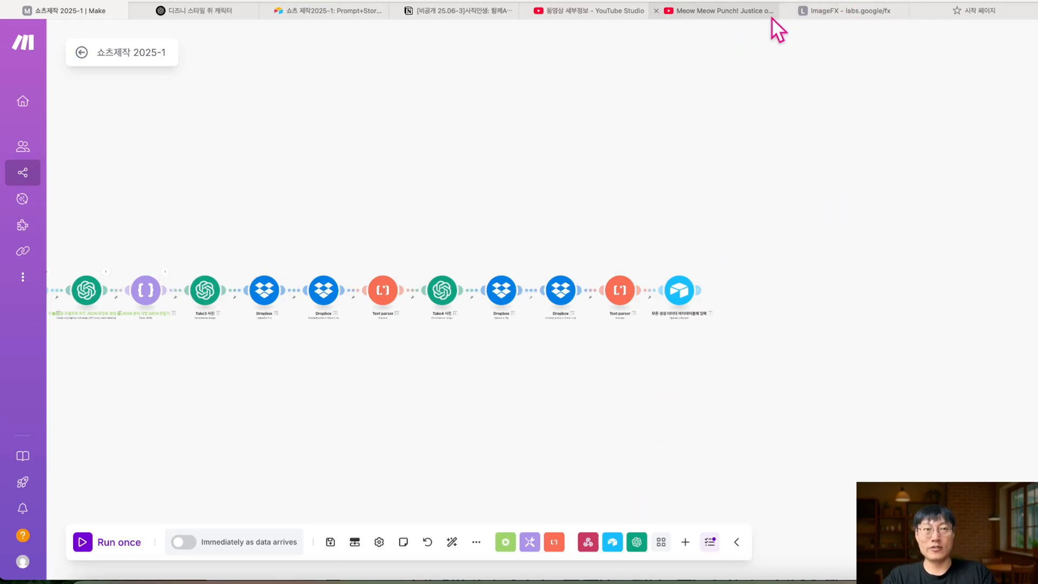
left_click(877, 16)
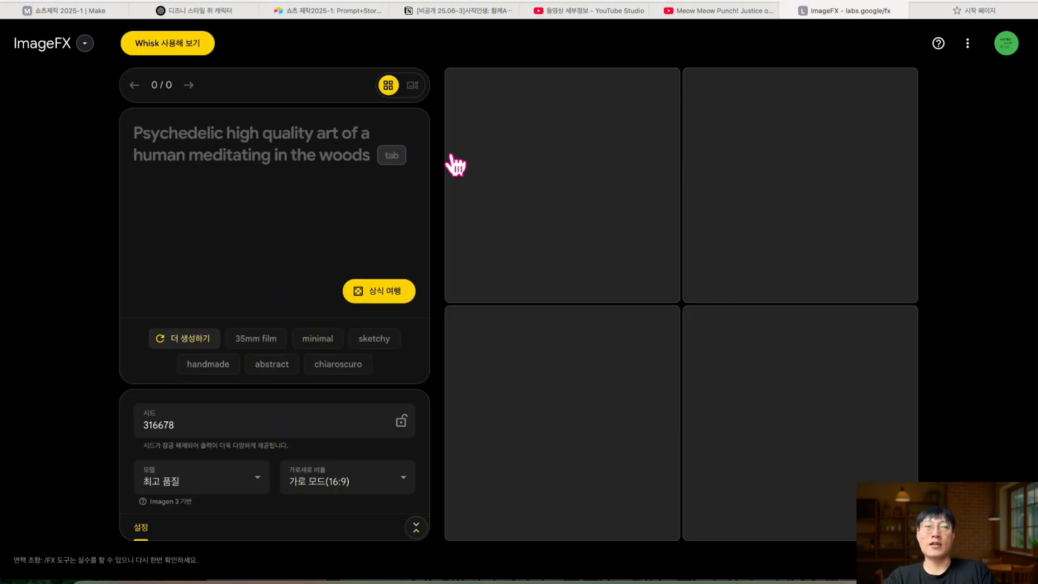
Switch to the Airtable grid and widen the take4사진P column until its full header fits.
left_click(326, 8)
left_click(511, 232)
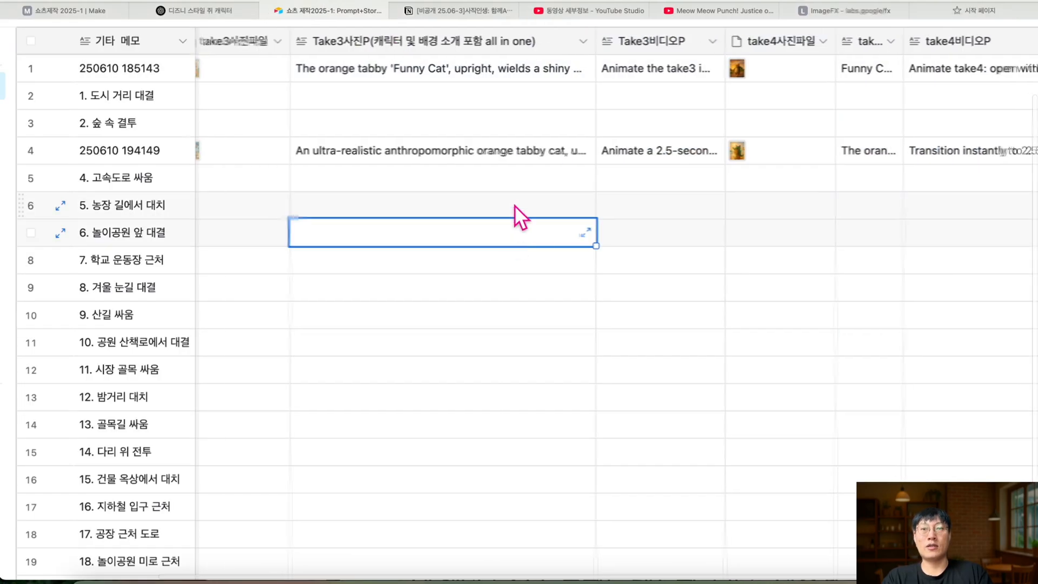
scroll(413, 69, "right", 10)
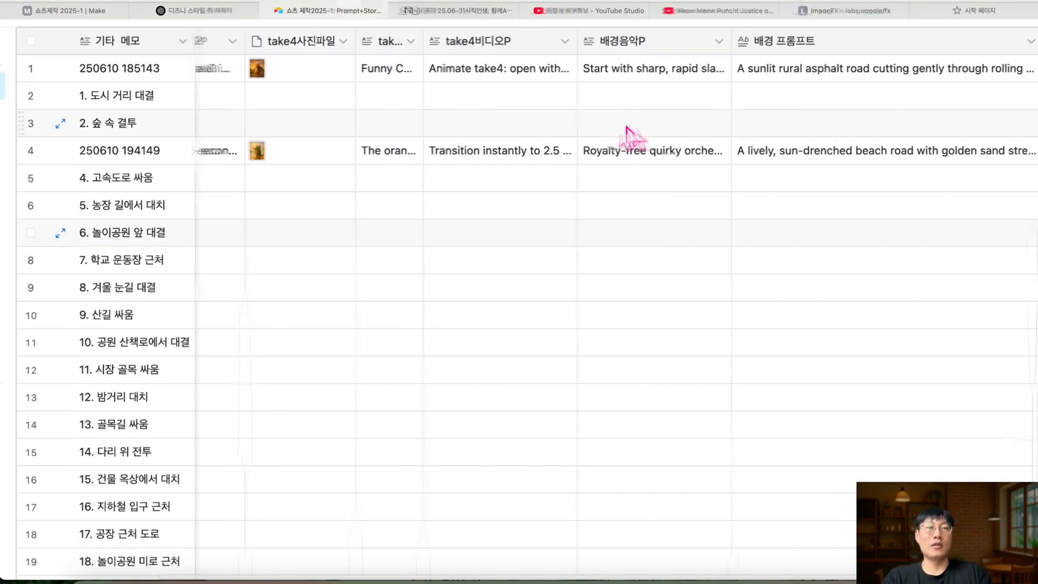
left_click(543, 76)
left_click(630, 73)
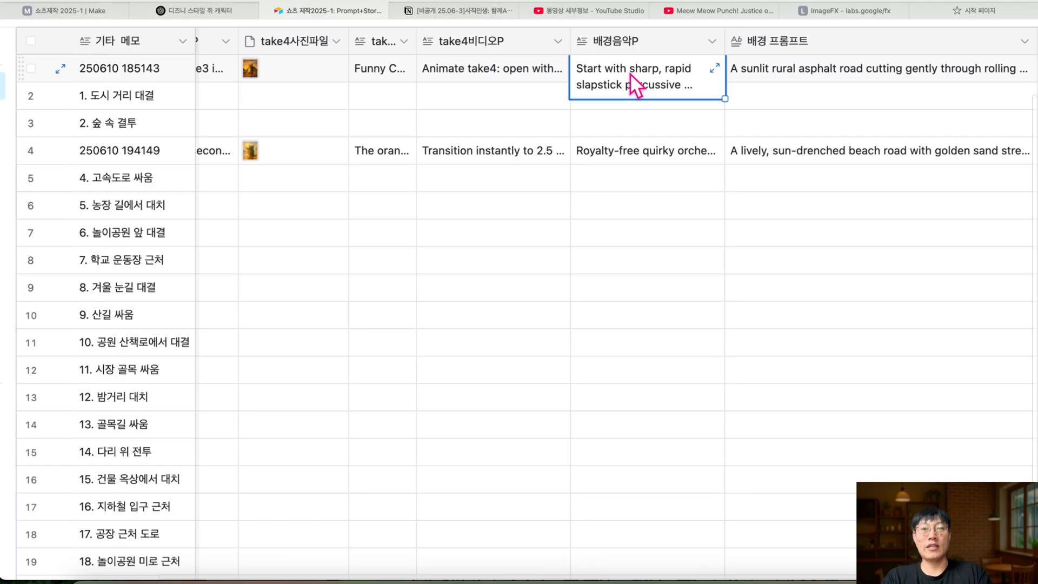
left_click_drag(416, 41, 774, 42)
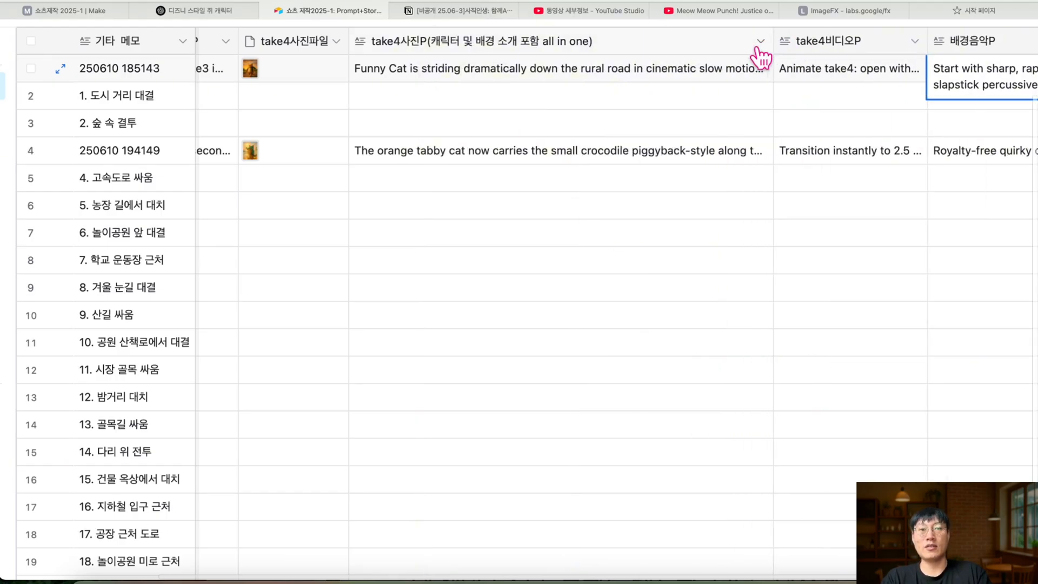
Expand the first record's take4사진P cell and select its entire prompt text.
left_click(750, 76)
left_click(763, 69)
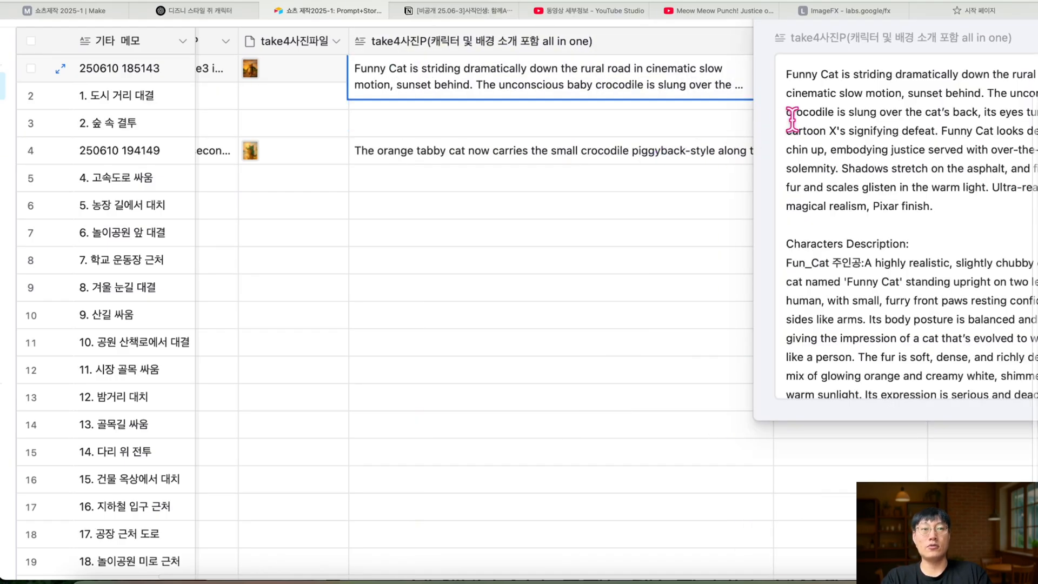
key("super+a")
Switch to ImageFX, paste the copied prompt into the empty prompt field and generate images.
left_click(881, 11)
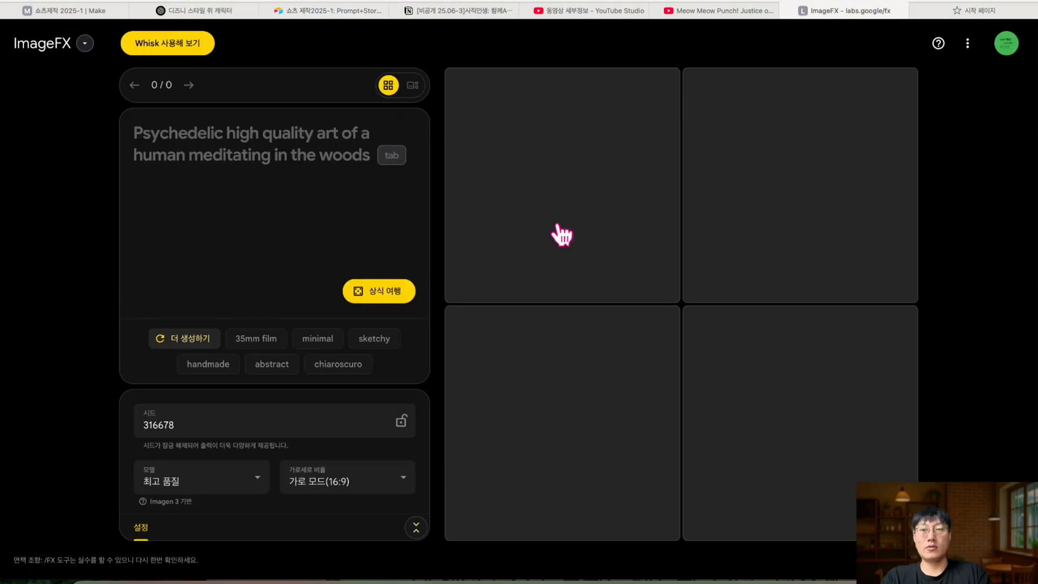
key("super+v")
left_click(399, 295)
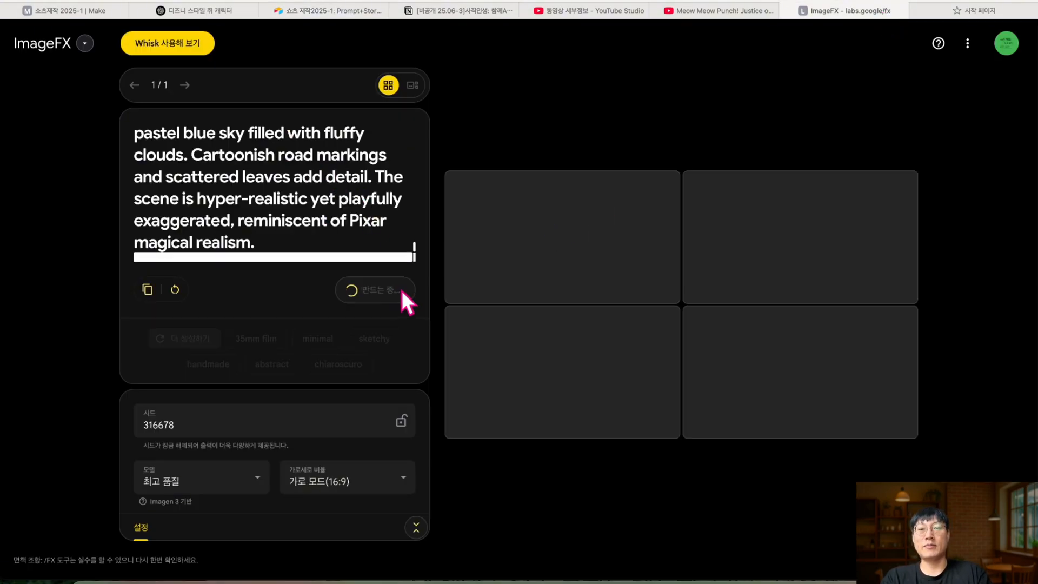
Return to the Make scenario and open the final Airtable Update a Record module.
left_click(70, 12)
scroll(411, 243, "down", 1)
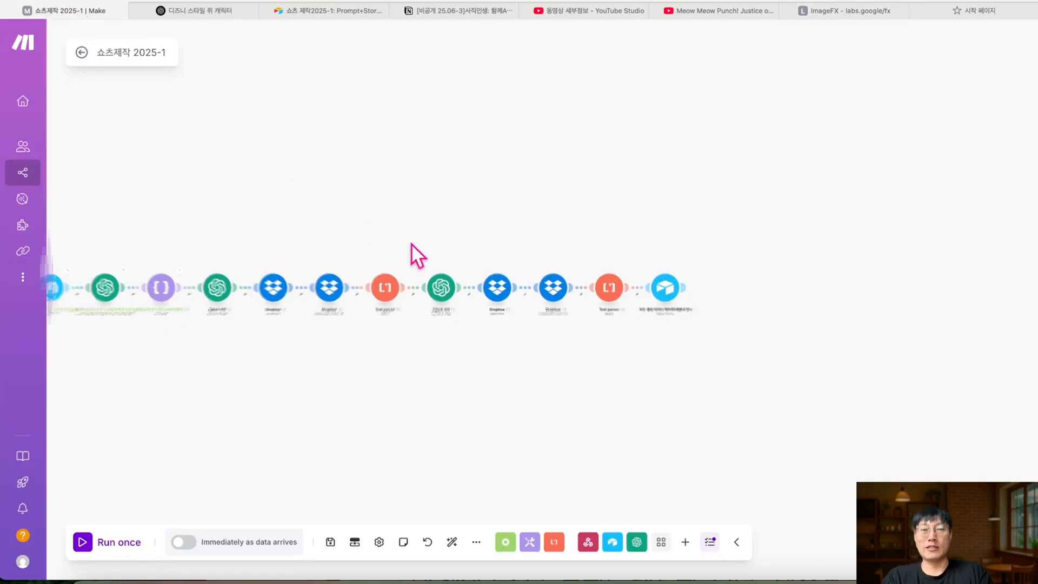
scroll(410, 243, "up", 2)
scroll(743, 287, "up", 3)
scroll(733, 292, "up", 2)
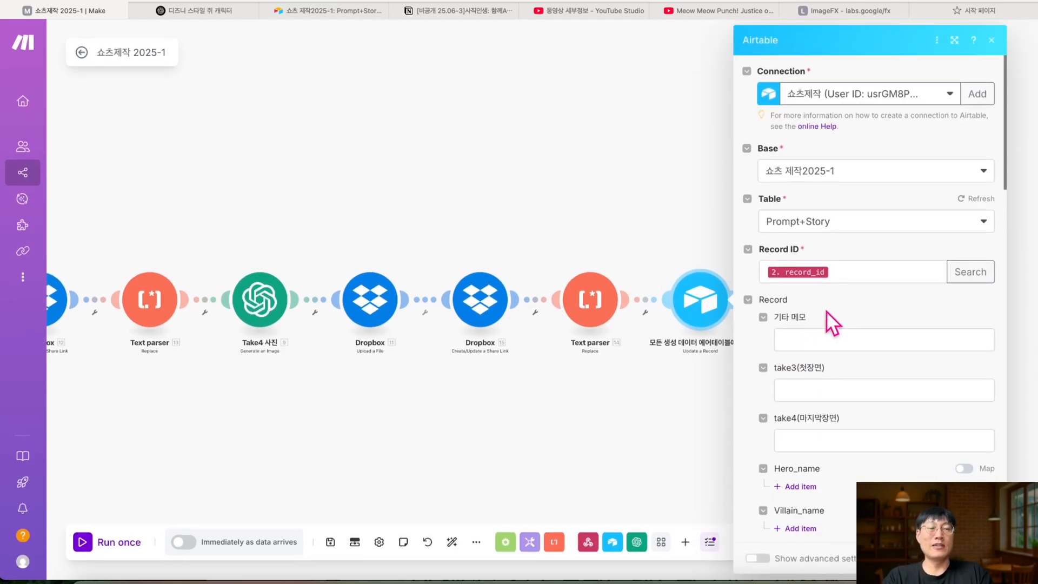
Switch to Airtable, look over the take3 and take4 prompt columns, and go back to the ImageFX page.
left_click(336, 12)
scroll(326, 195, "left", 1)
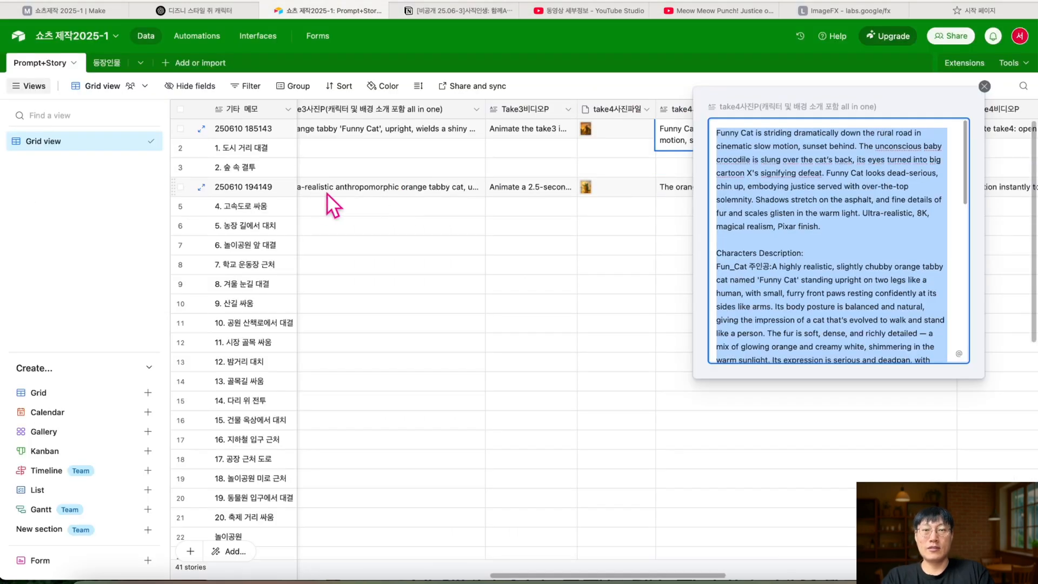
scroll(597, 237, "left", 3)
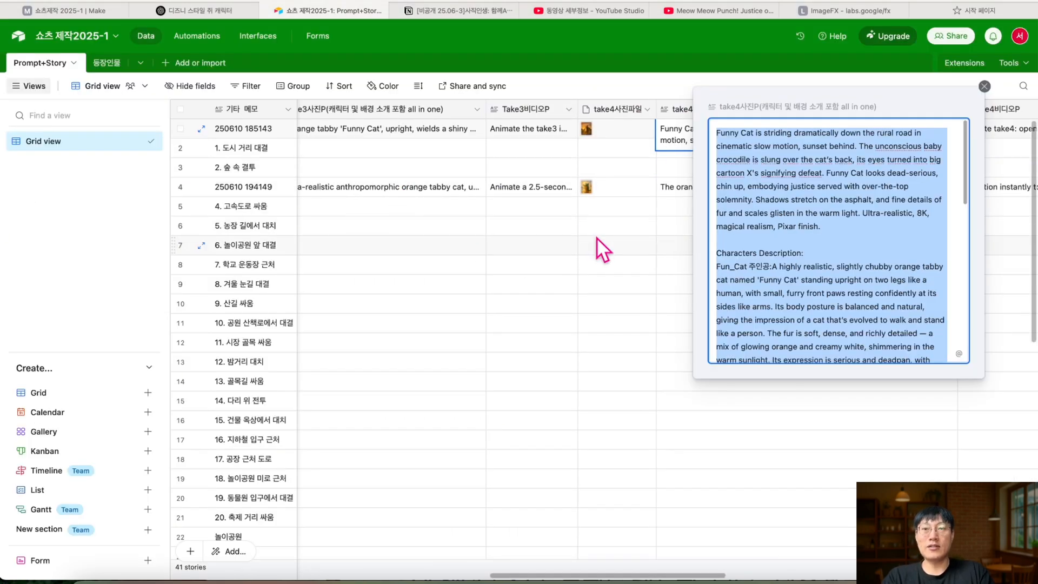
scroll(596, 238, "left", 1)
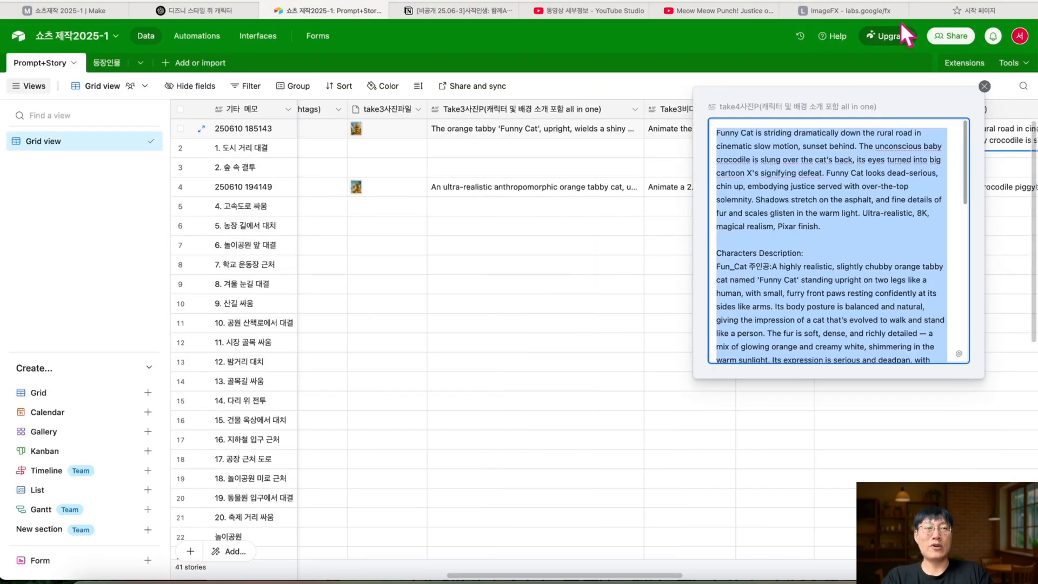
left_click(854, 12)
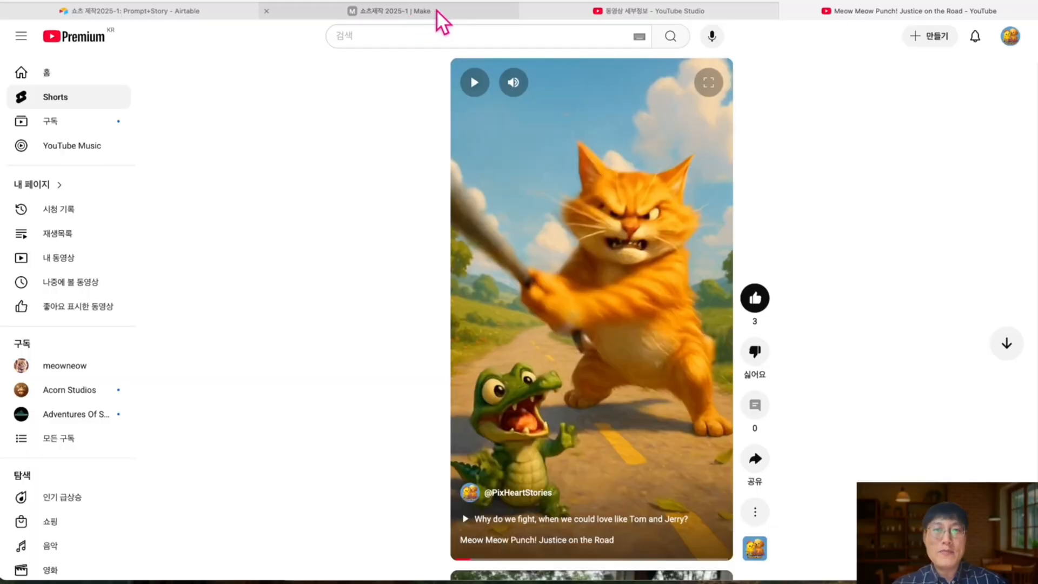
Start a single run of the 쇼츠제작 2025-1 scenario in Make and open the Prompt+Story table in Airtable.
left_click(432, 10)
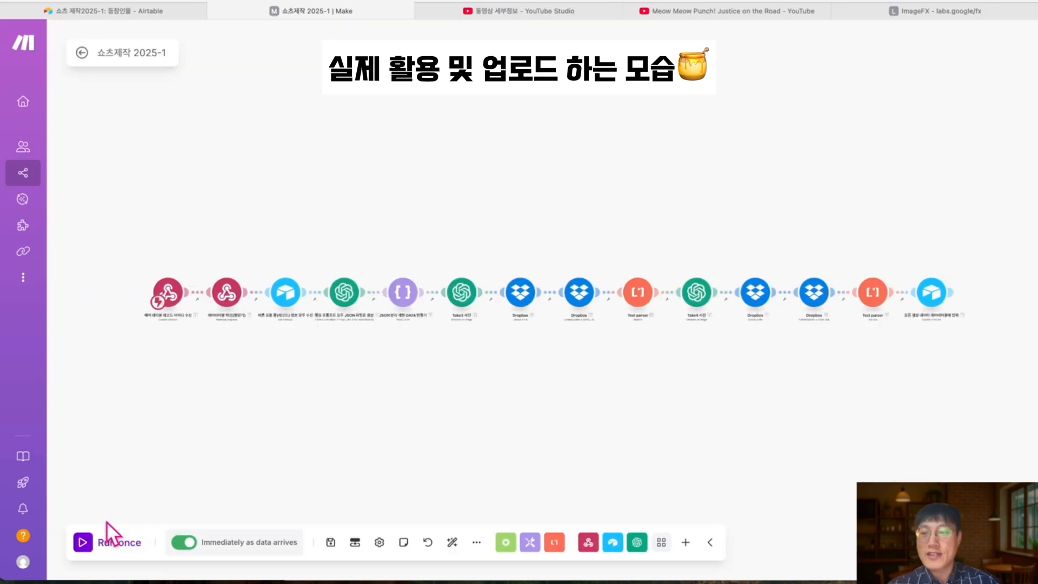
left_click(86, 545)
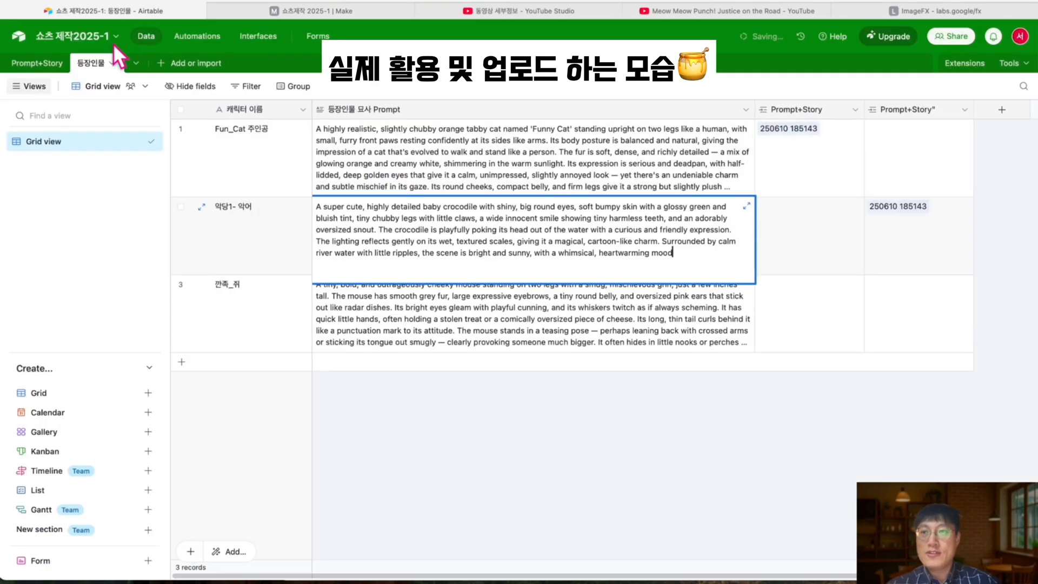
left_click(48, 69)
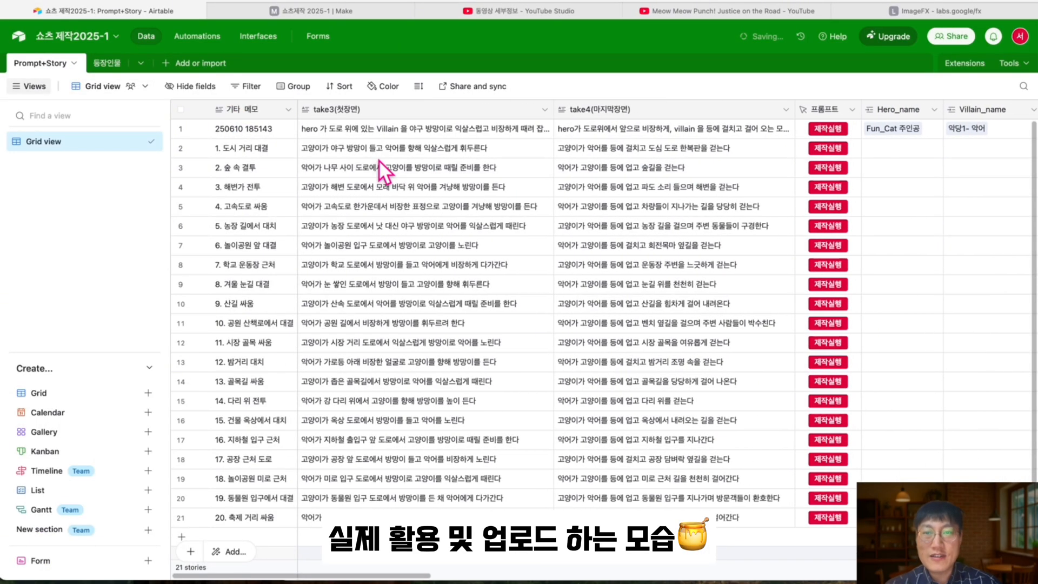
Link Fun_Cat 주인공 as the Hero_name of the "3. 해변가 전투" record.
left_click(329, 186)
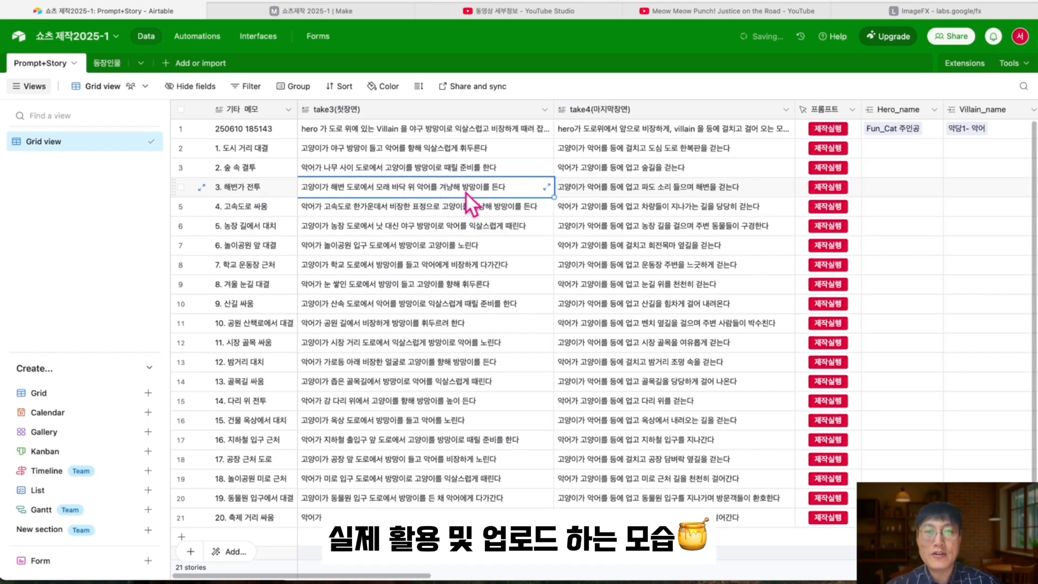
scroll(466, 193, "right", 1)
left_click(573, 187)
scroll(621, 190, "right", 5)
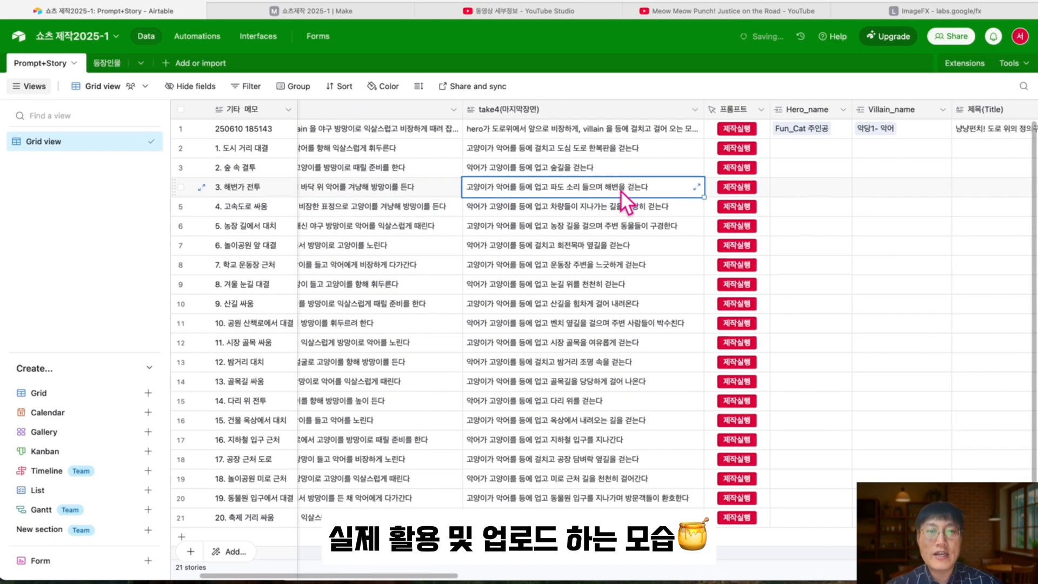
scroll(621, 190, "right", 6)
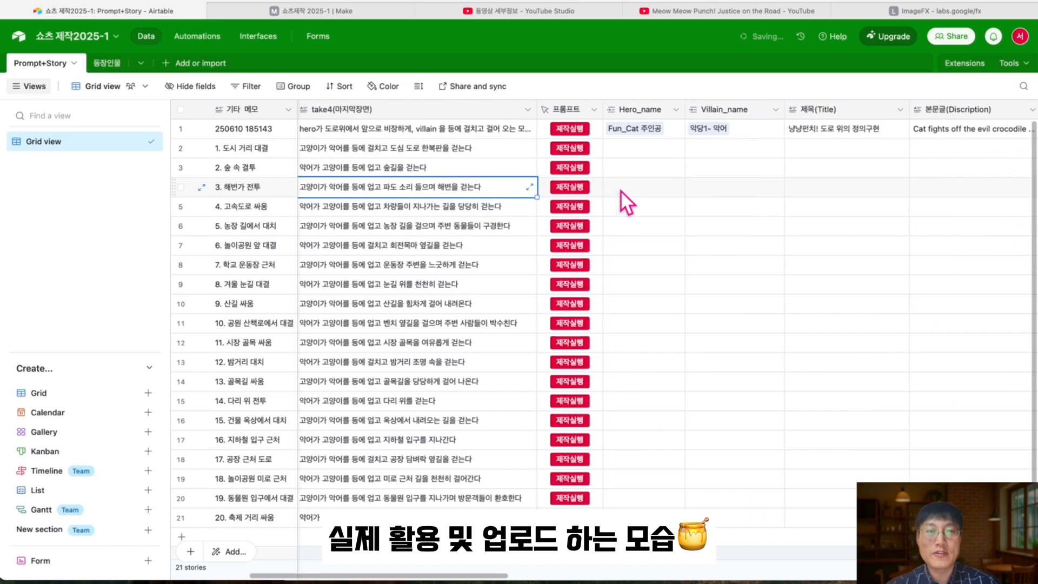
left_click(586, 186)
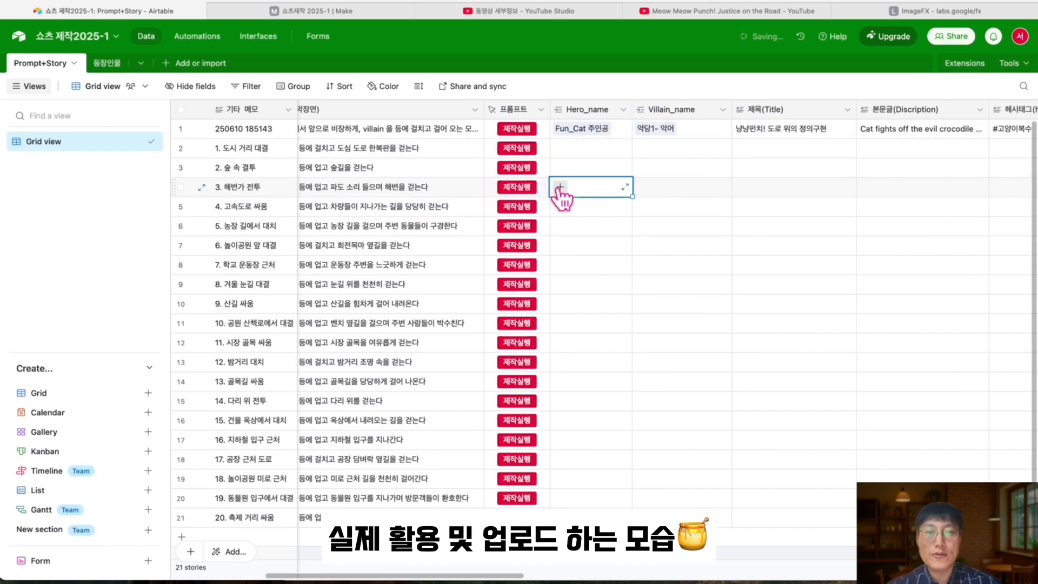
left_click(560, 187)
left_click(618, 263)
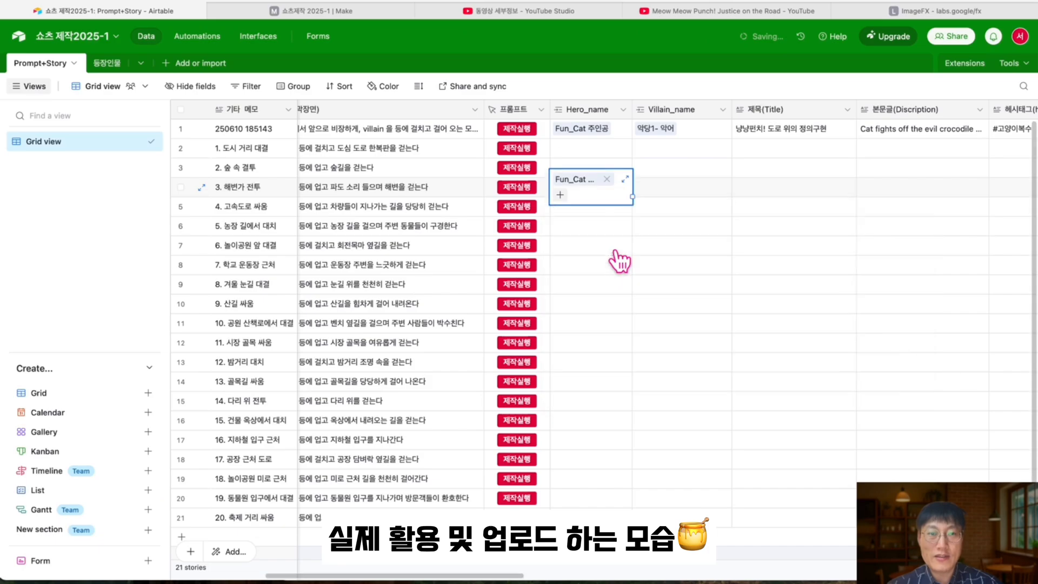
Link 악당1- 악어 as the Villain_name of the "3. 해변가 전투" record.
left_click(662, 183)
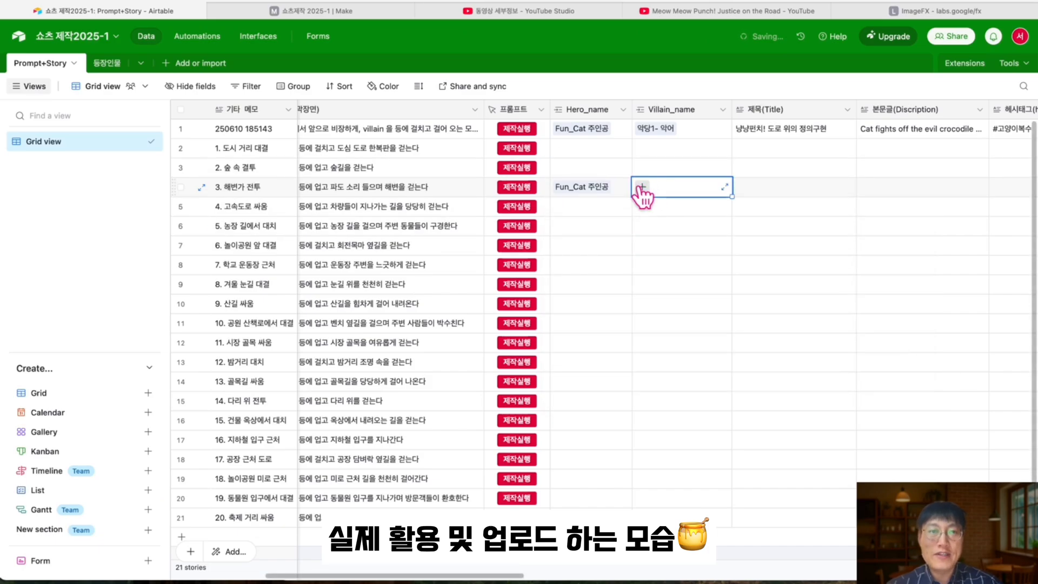
left_click(642, 188)
left_click(674, 284)
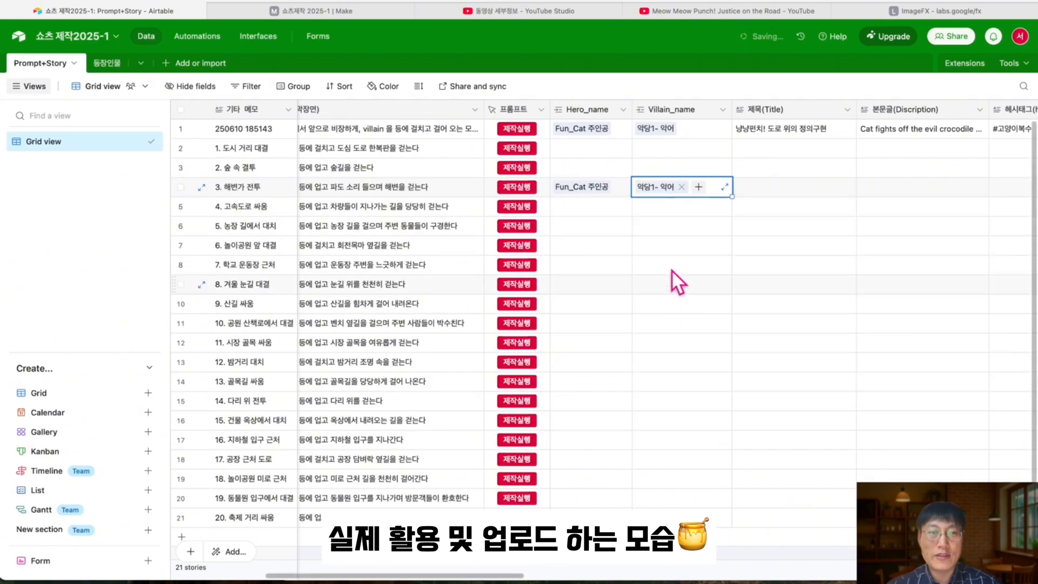
left_click(670, 232)
Check the lookup columns for the "3. 해변가 전투" record and trigger its 제작실행 action.
scroll(777, 203, "right", 10)
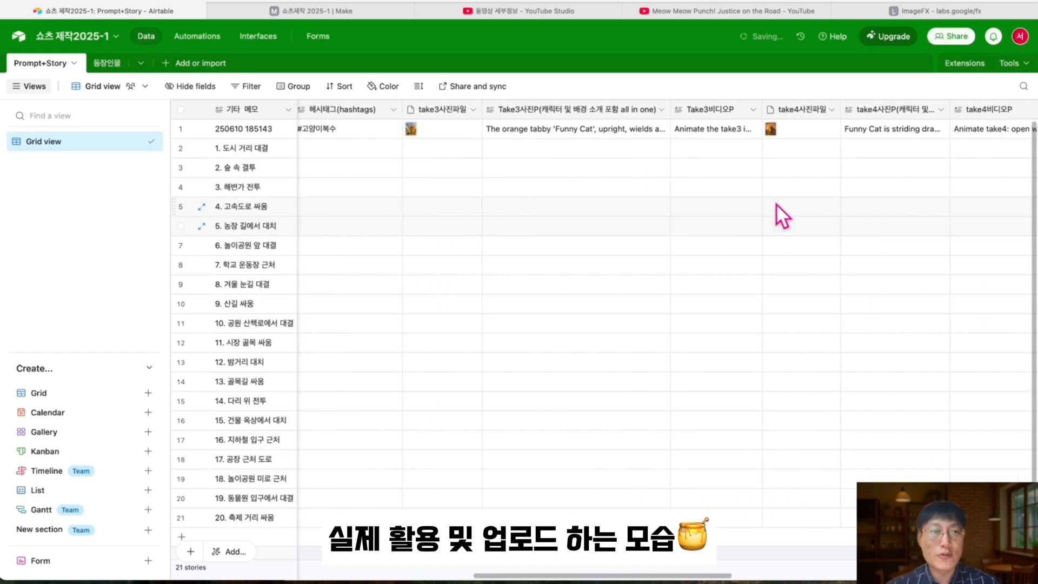
scroll(776, 203, "right", 10)
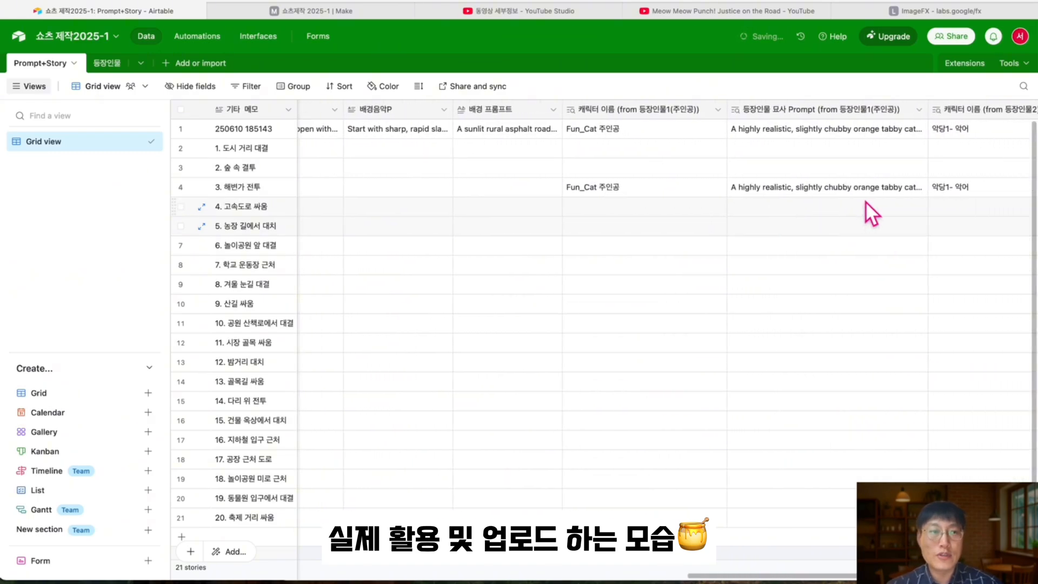
scroll(865, 201, "right", 5)
scroll(865, 201, "left", 15)
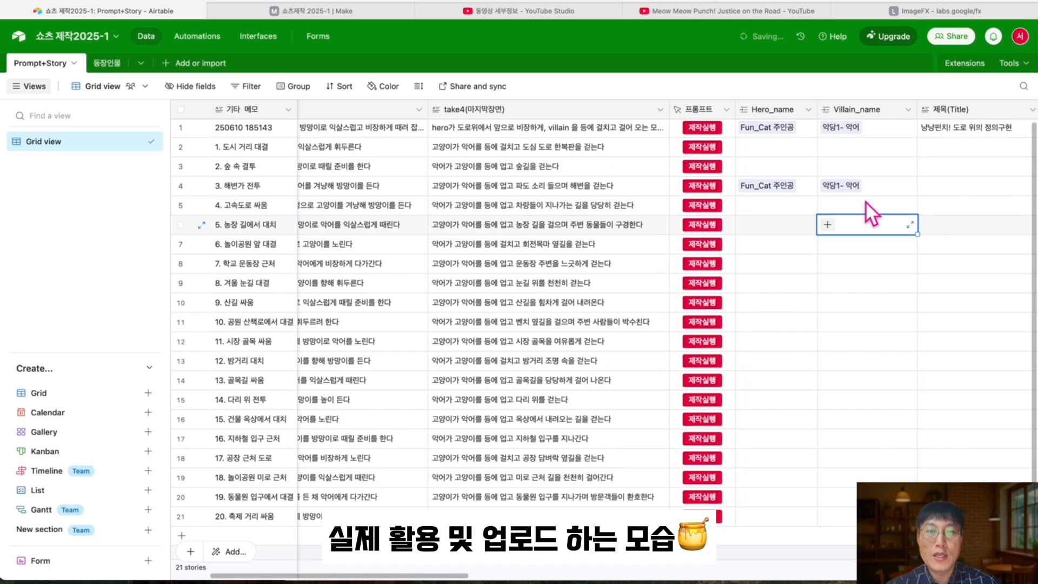
scroll(865, 200, "left", 4)
left_click(356, 15)
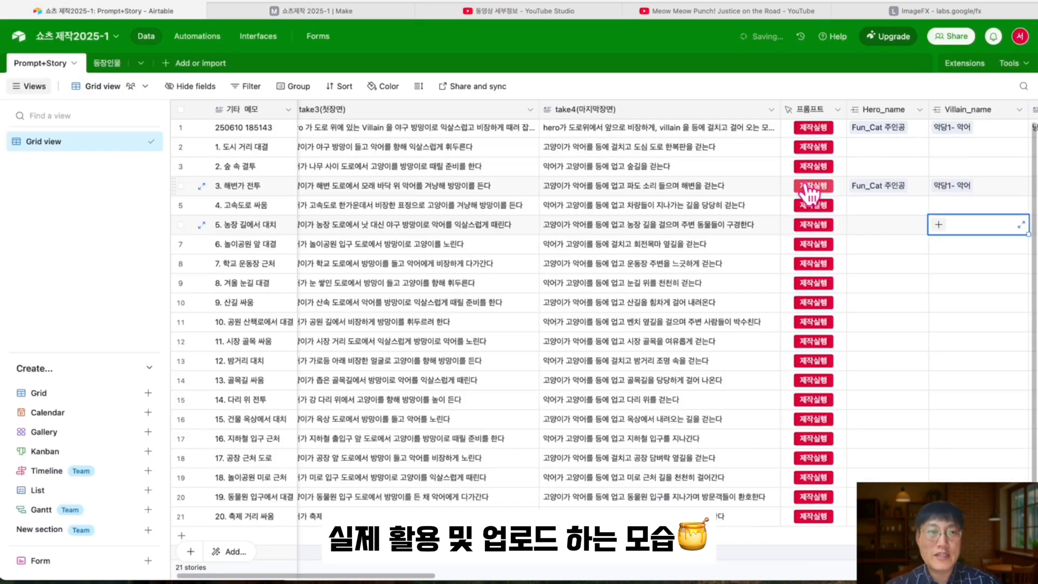
left_click(804, 195)
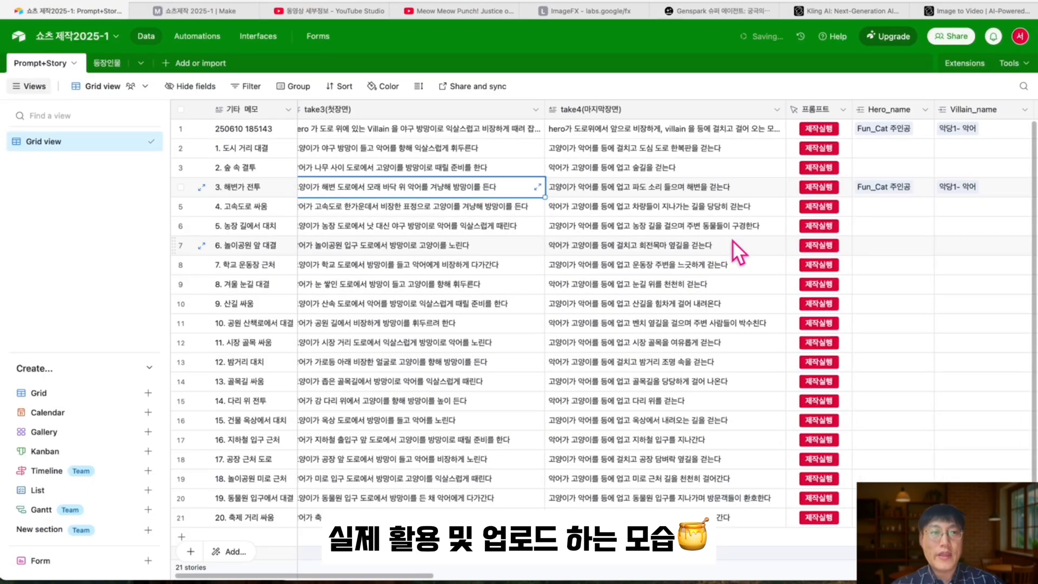
Check the scenario run's progress in Make and return to the Airtable grid for the generated data.
scroll(732, 239, "right", 10)
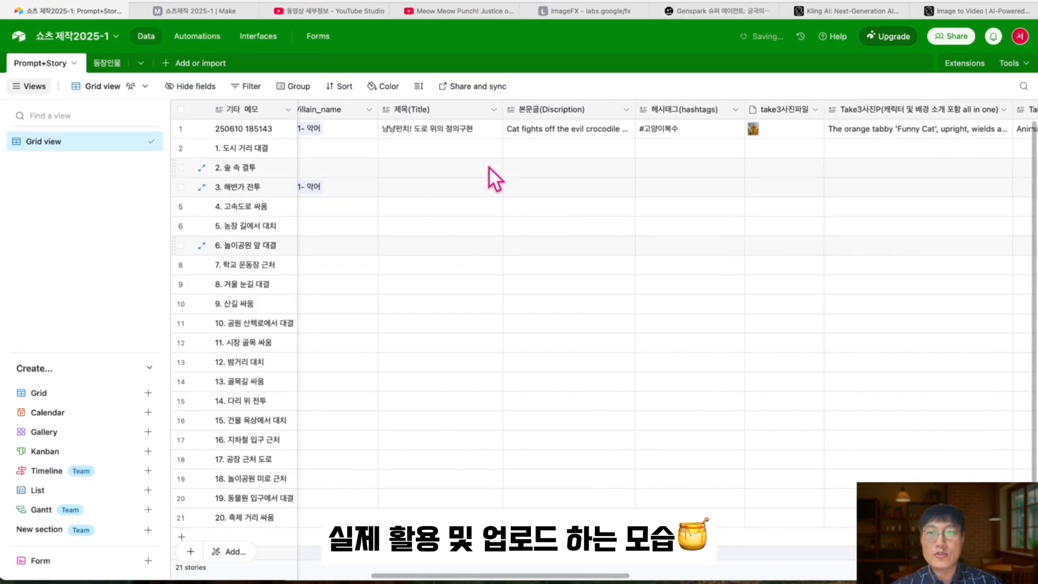
left_click(253, 10)
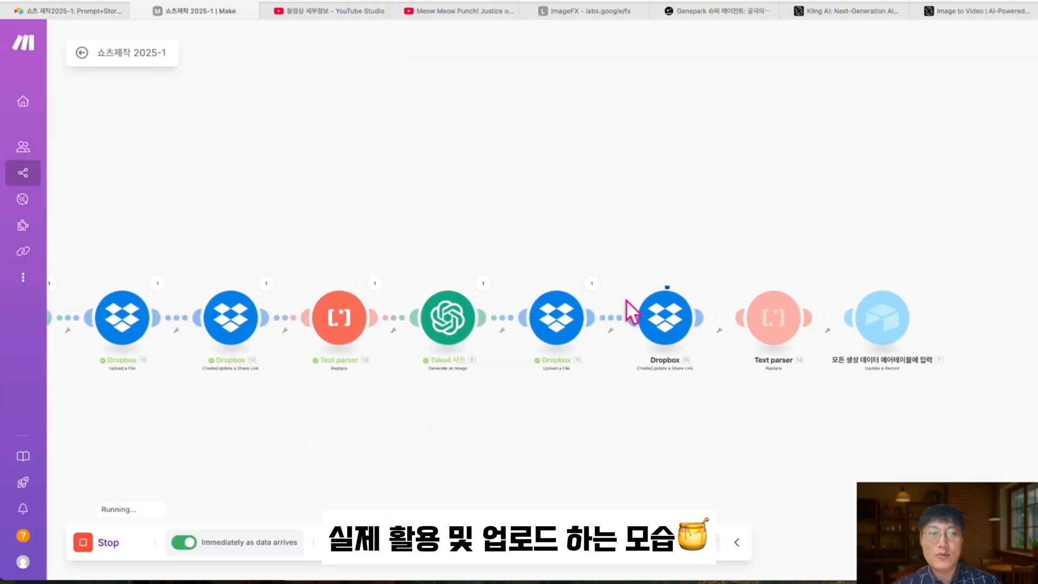
left_click(84, 16)
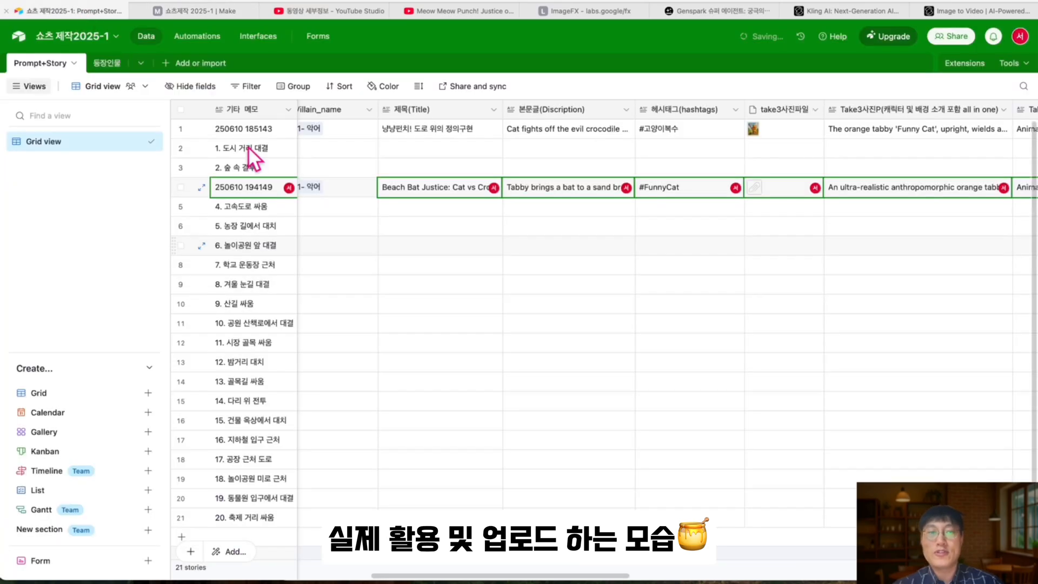
Narrow the Take3사진P and take4사진P columns so the photo and video prompt fields sit closer together.
scroll(702, 180, "right", 5)
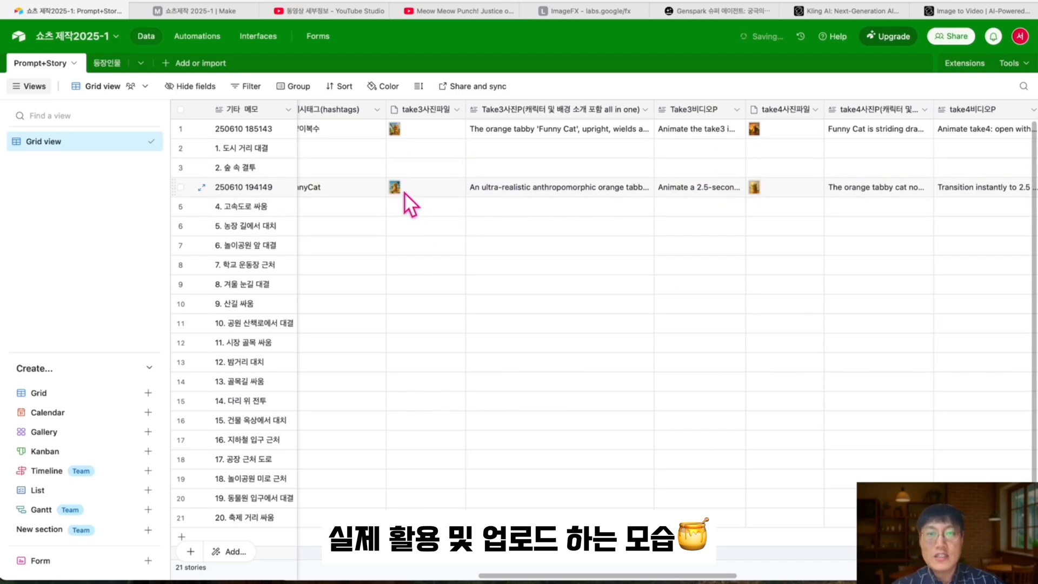
left_click_drag(652, 107, 500, 138)
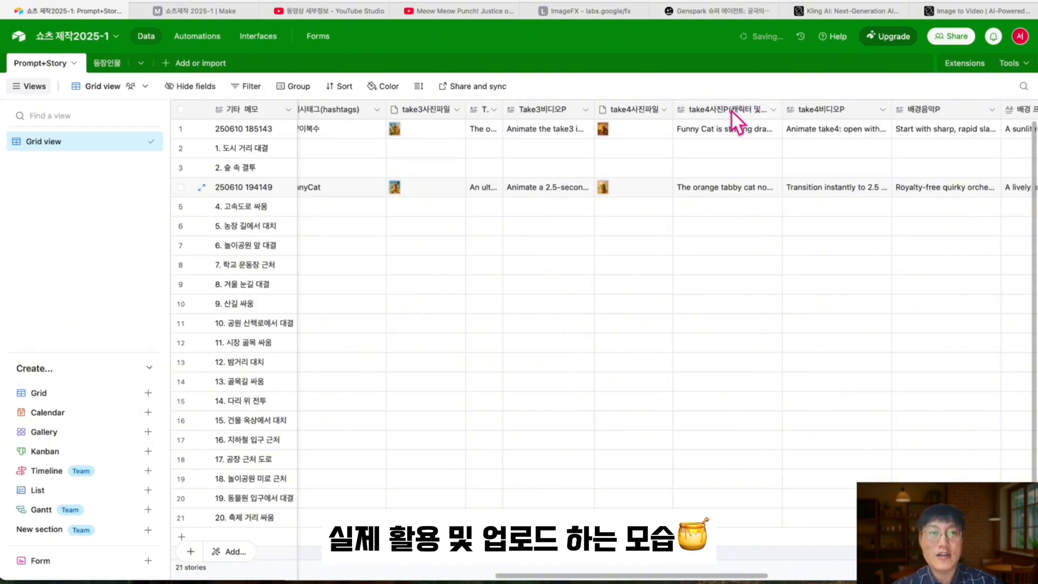
left_click_drag(779, 106, 718, 130)
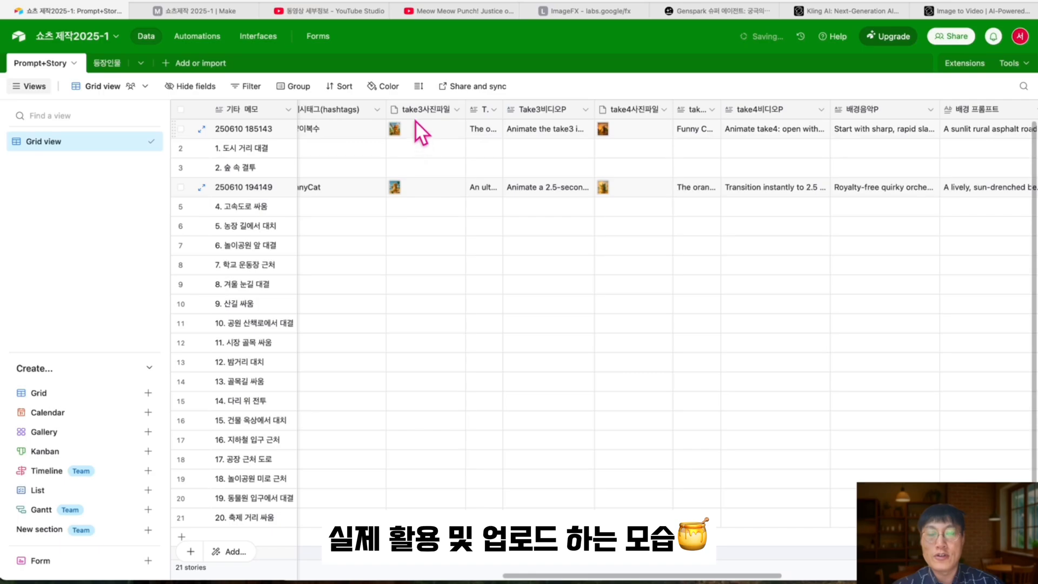
left_click(393, 188)
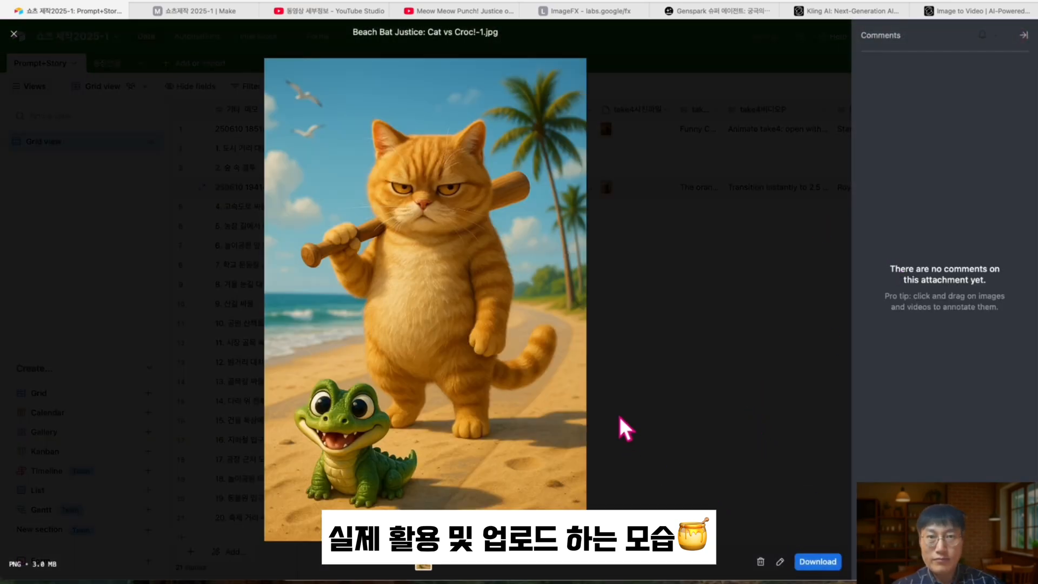
left_click(816, 563)
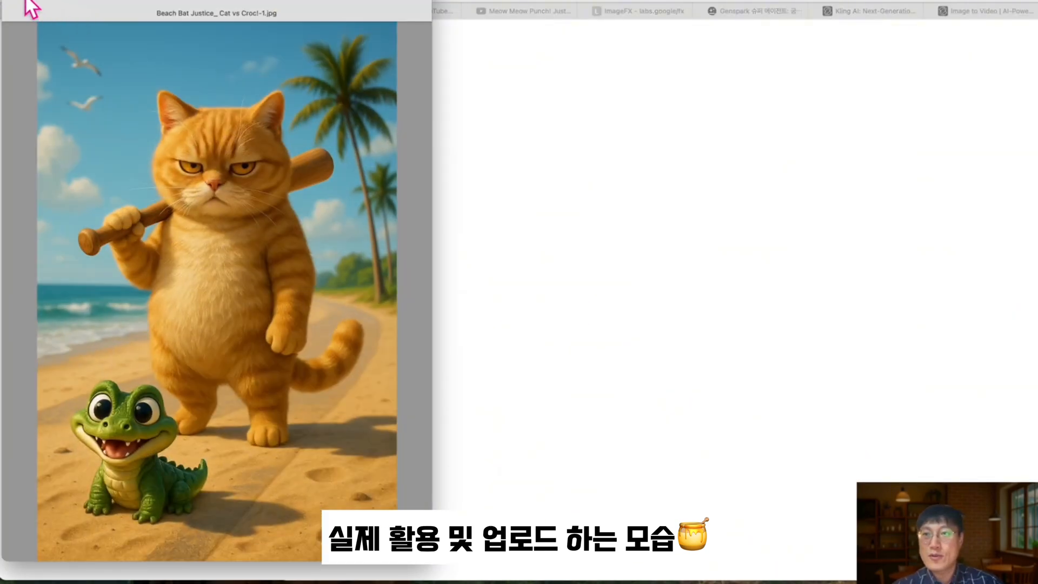
left_click(16, 9)
left_click(46, 13)
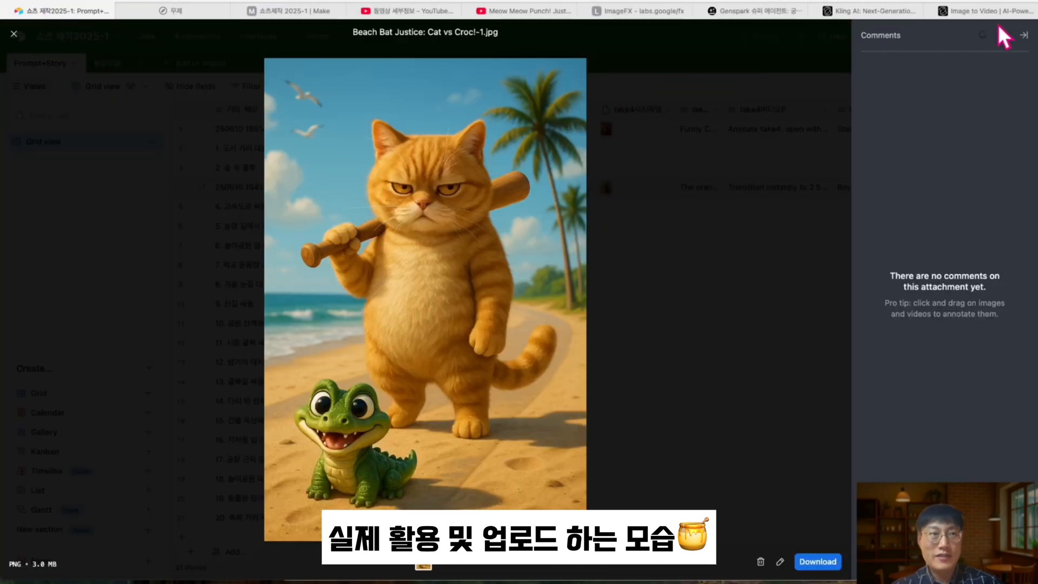
left_click(832, 99)
Download the take4사진파일 image of the same record.
scroll(595, 186, "right", 5)
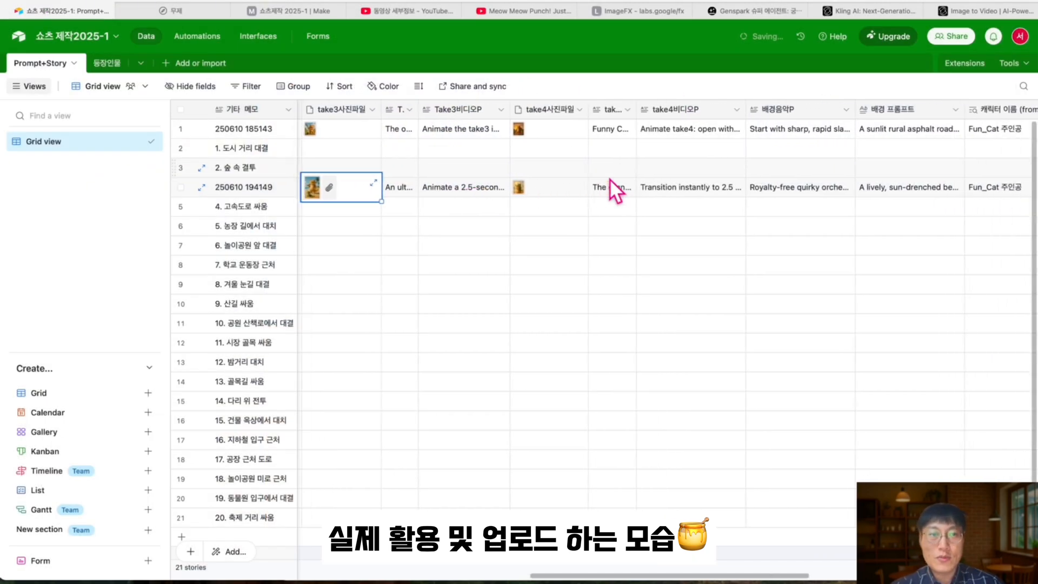
left_click(490, 196)
left_click(489, 191)
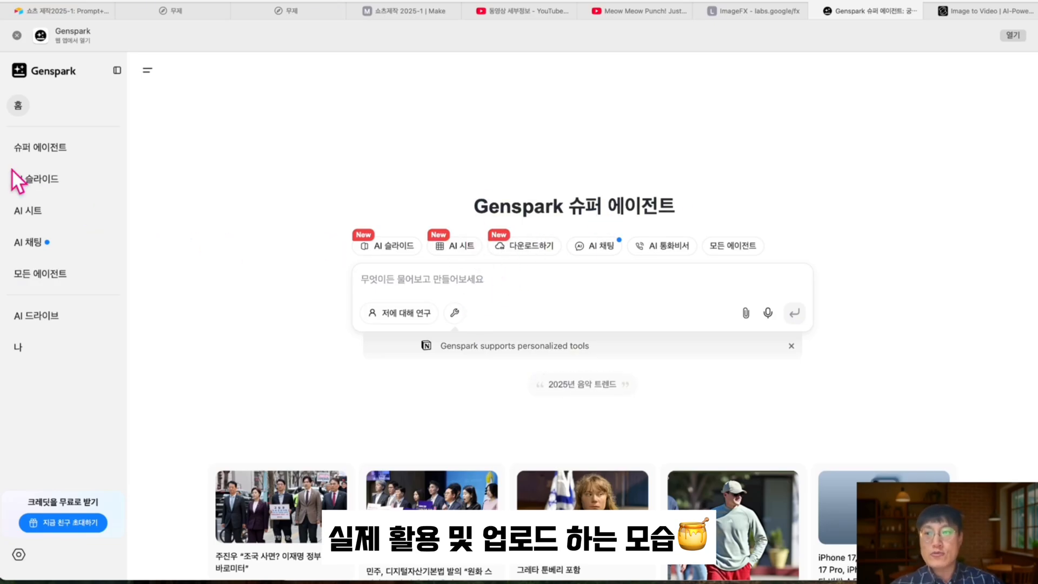
Switch to Genspark, open the 비디오 생성 agent from all agents, and choose the Kling V2.1 Master model.
left_click(63, 238)
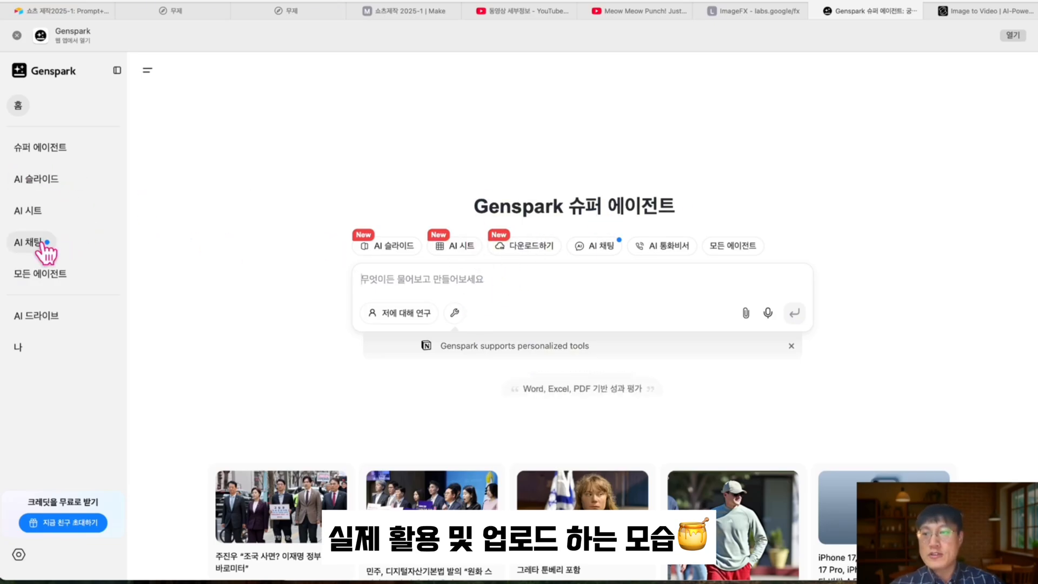
left_click(48, 278)
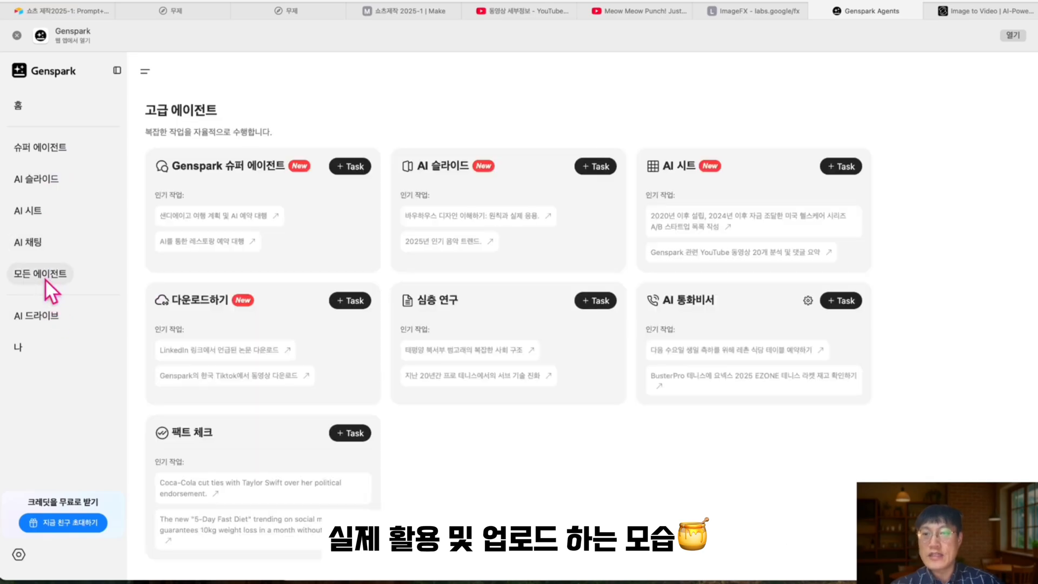
scroll(534, 341, "down", 5)
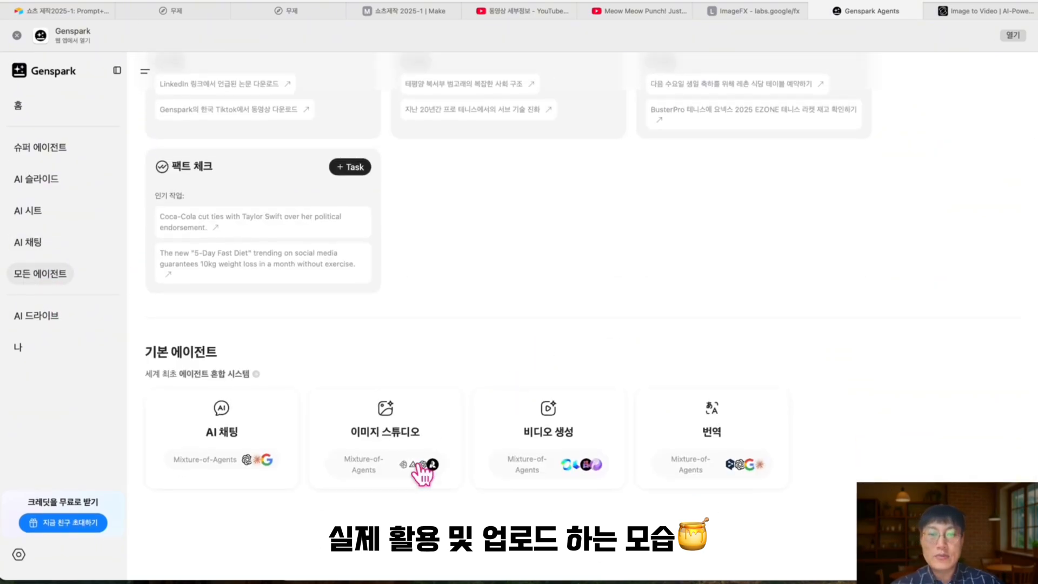
left_click(561, 442)
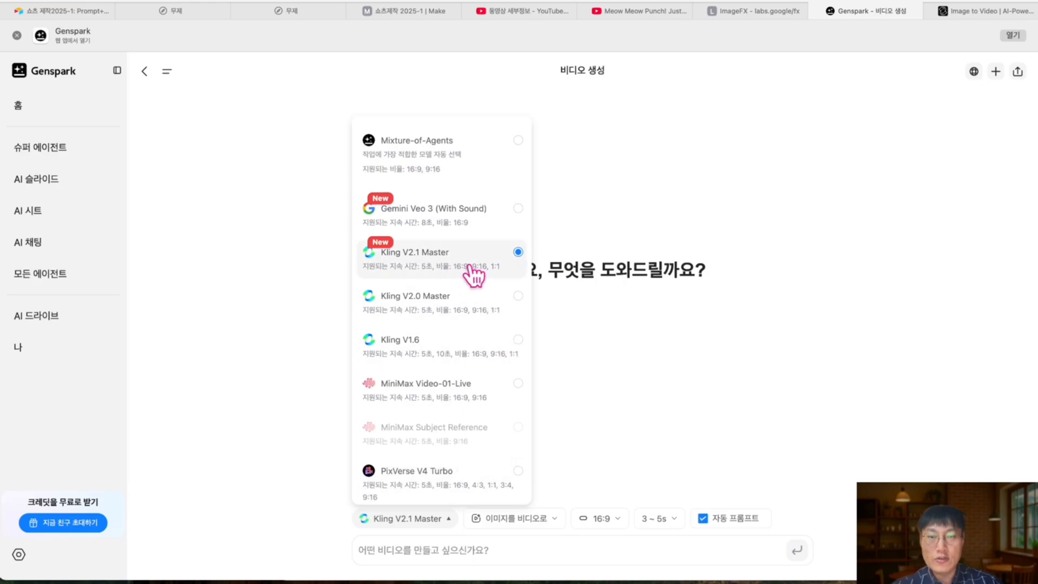
left_click(474, 270)
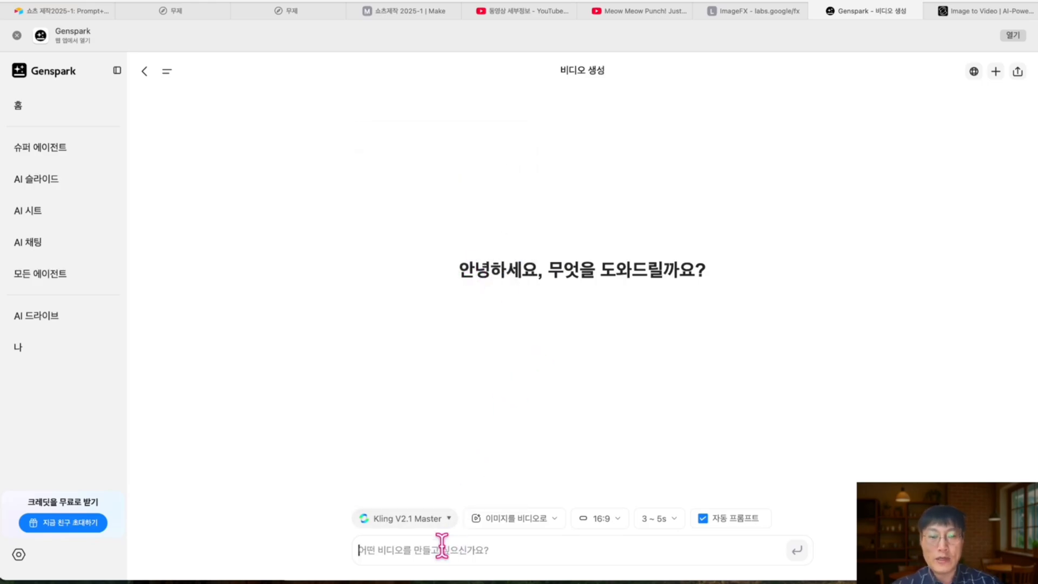
Set the video aspect ratio to 9:16 and upload the downloaded take4 image as the source.
left_click(530, 519)
left_click(612, 519)
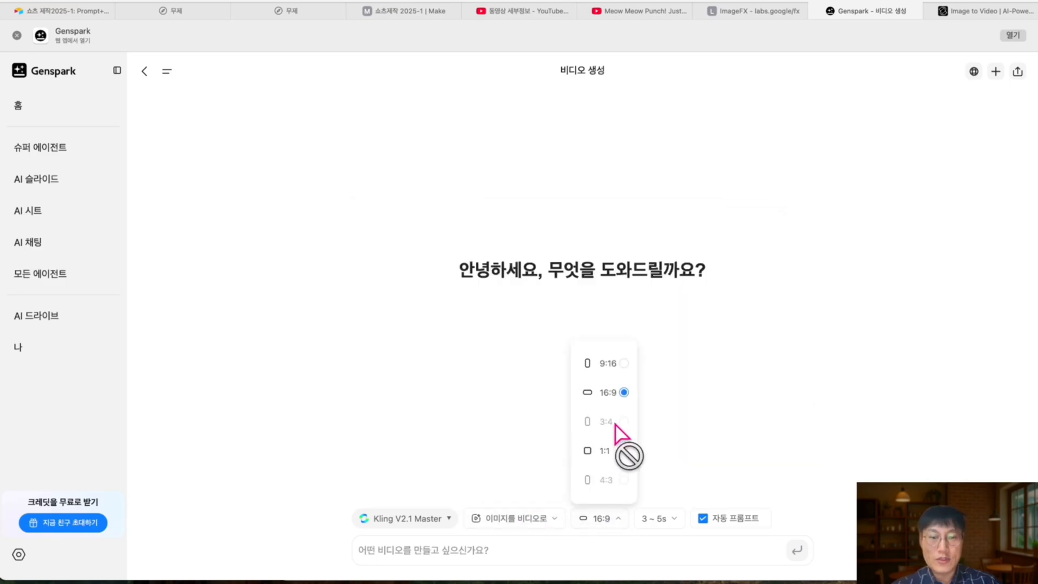
left_click(622, 368)
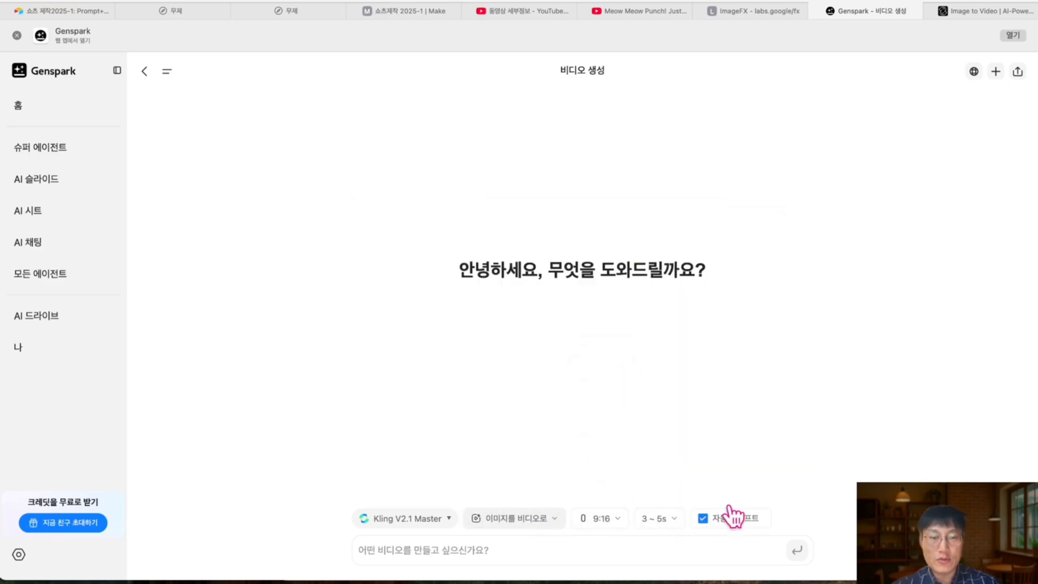
left_click(535, 521)
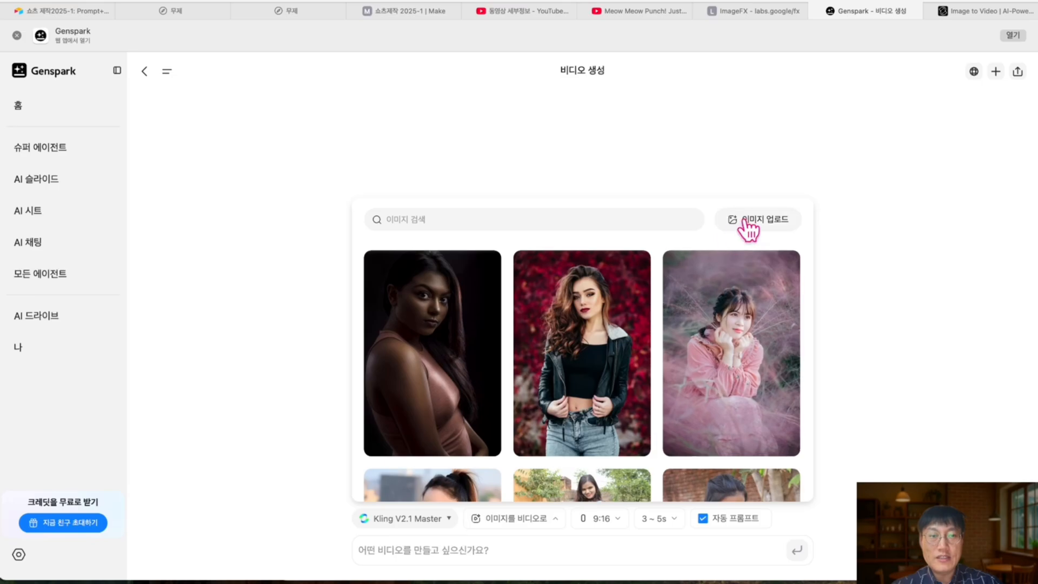
left_click(746, 221)
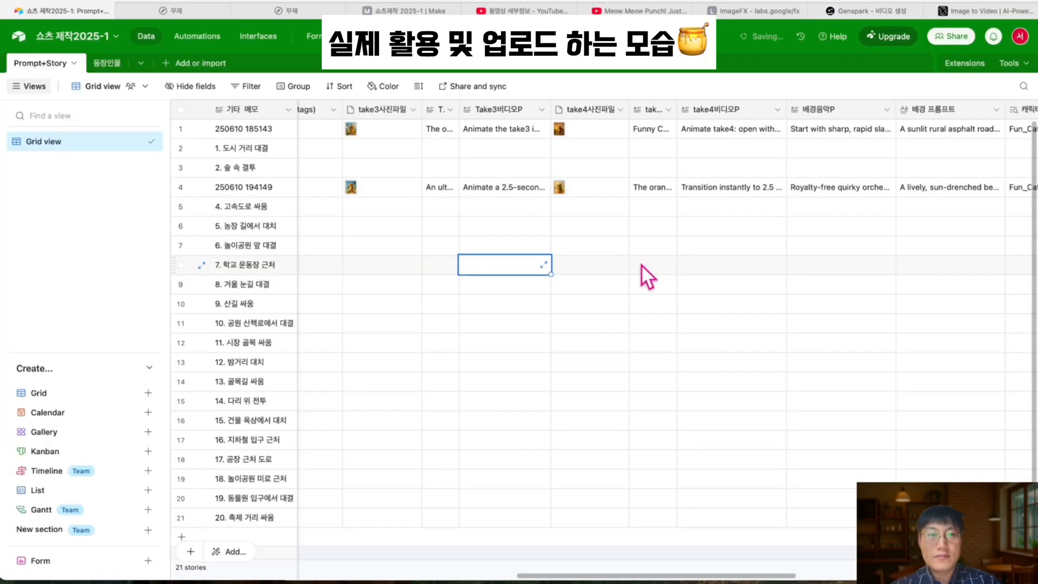
scroll(642, 264, "right", 5)
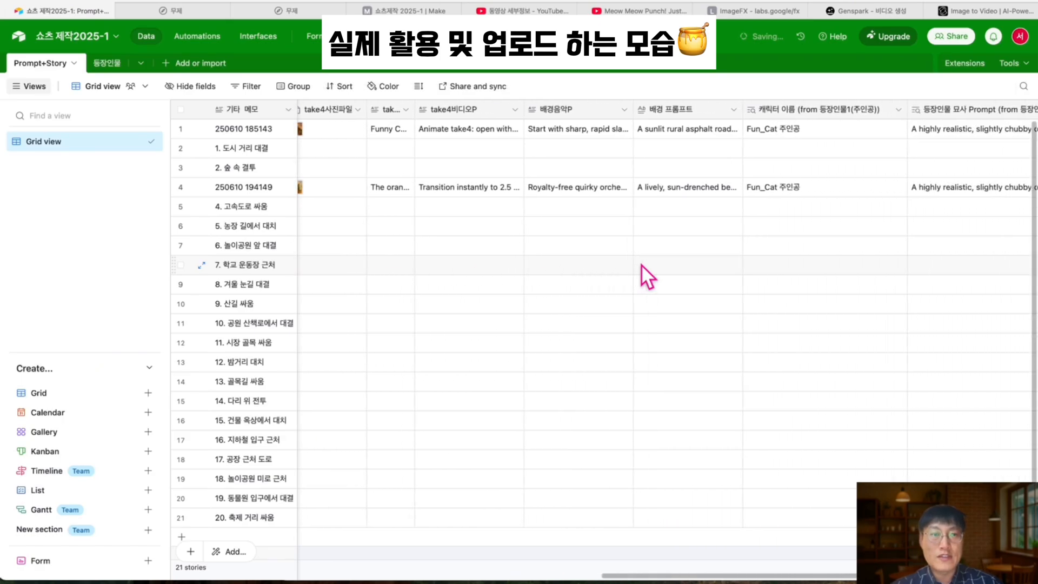
scroll(598, 187, "left", 2)
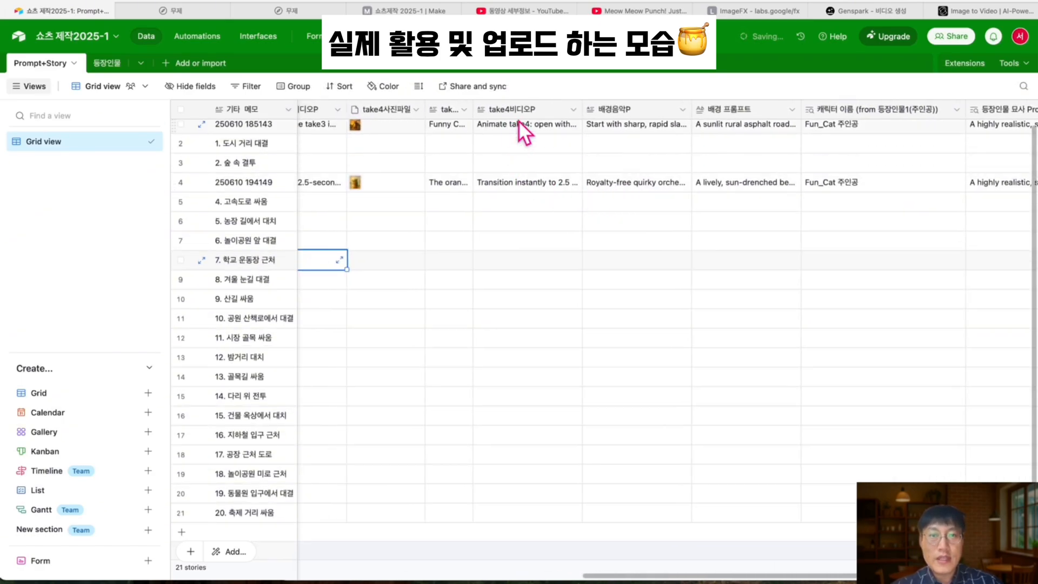
double_click(516, 182)
key("super+a")
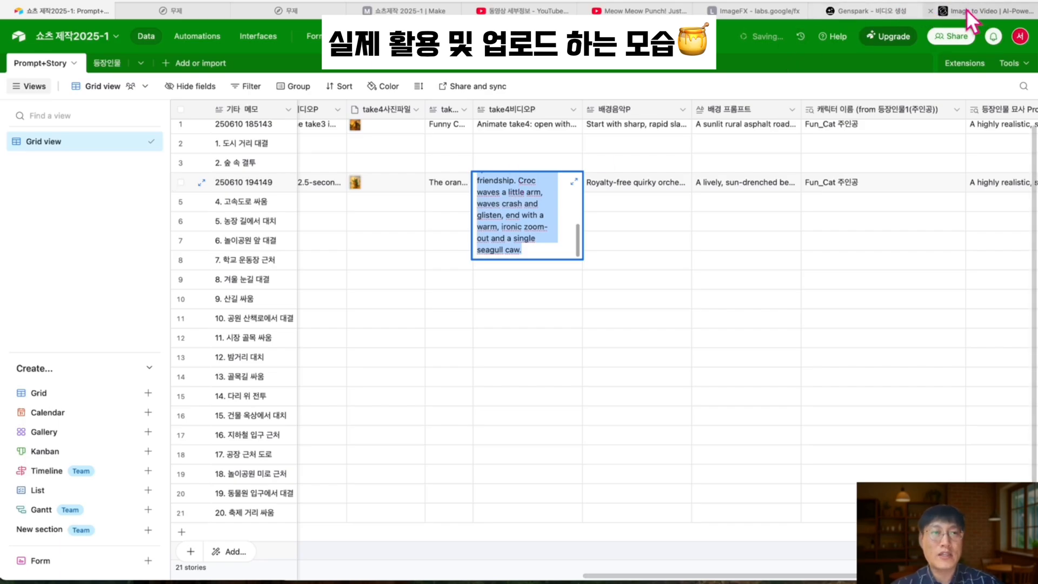
Return to Genspark, paste the take4 prompt, generate the video, and check the account's remaining credits.
left_click(847, 15)
left_click(465, 521)
type("Transition instantly to 2.5-seconds of the cat trudging the sandy shore with the crocodile riding on its back. Both faces show comically mixed emotions: annoyance, acceptance, a sprinkle of reluctant friendship. Croc waves a little arm, waves crash and glisten, end with a warm, ironic zoom-out and a single seagull caw.")
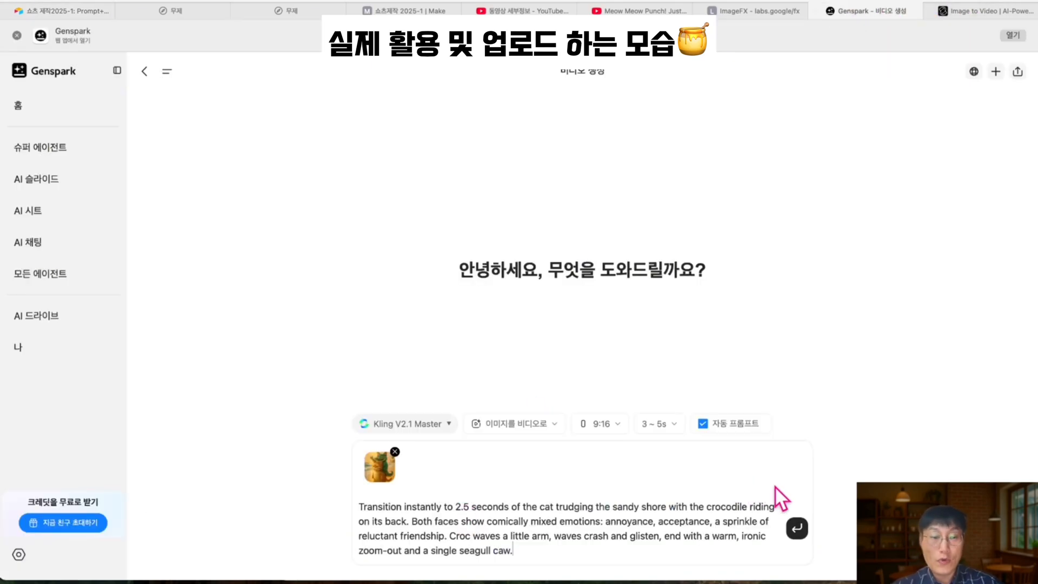
left_click(796, 529)
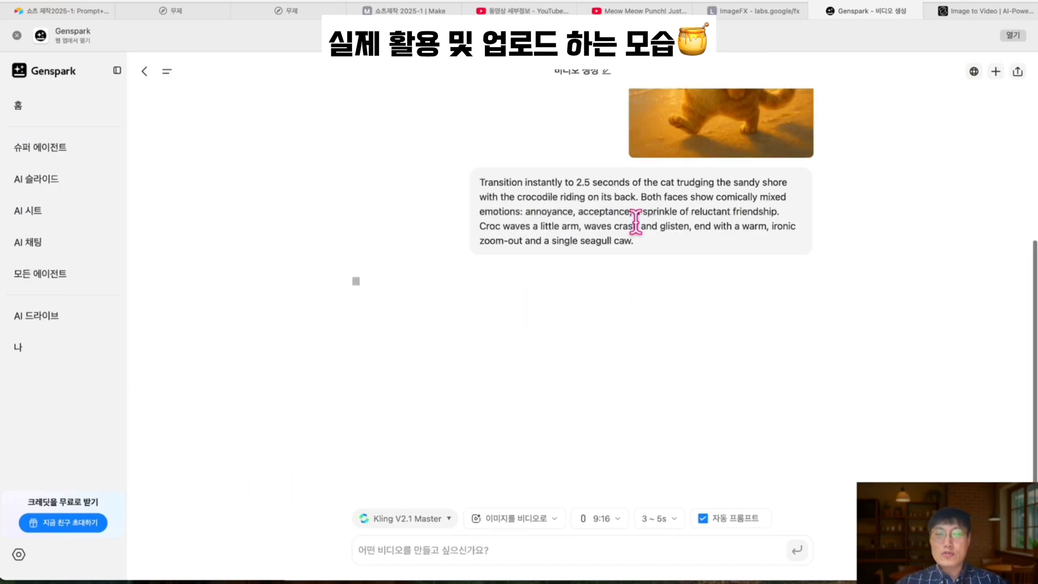
left_click(18, 554)
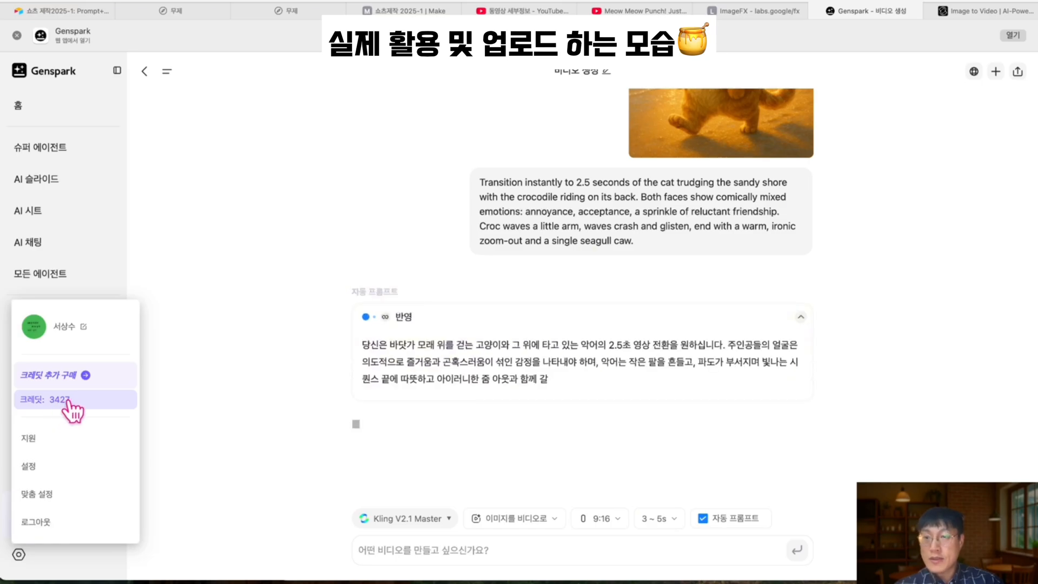
left_click(271, 364)
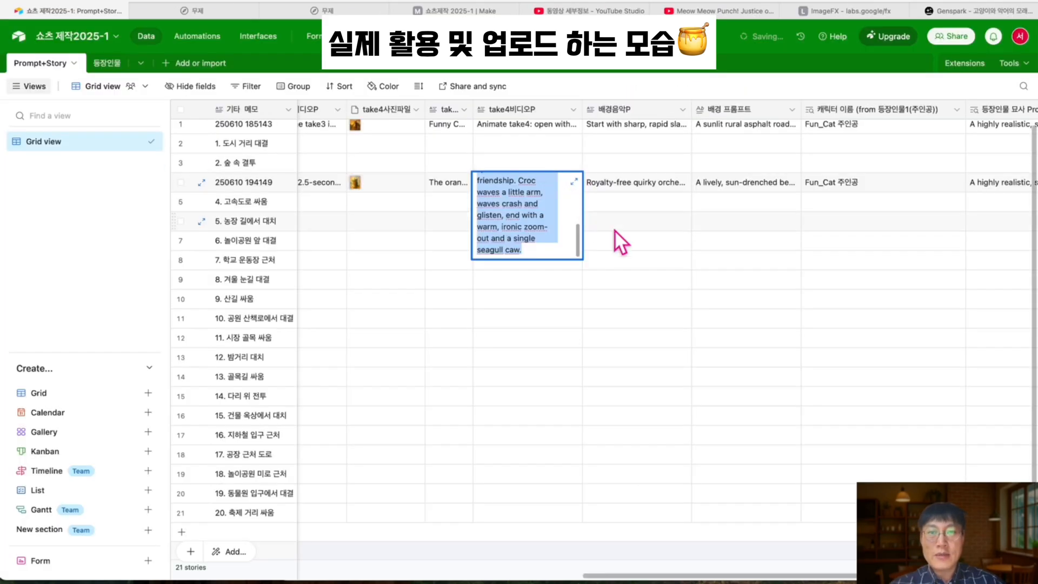
scroll(614, 229, "left", 8)
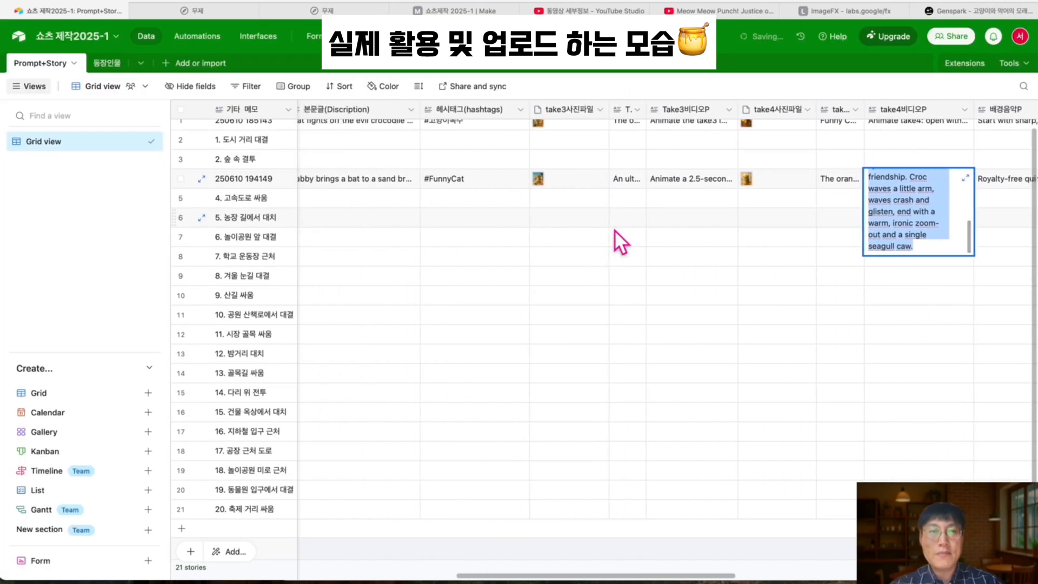
left_click(686, 176)
key("ctrl+v")
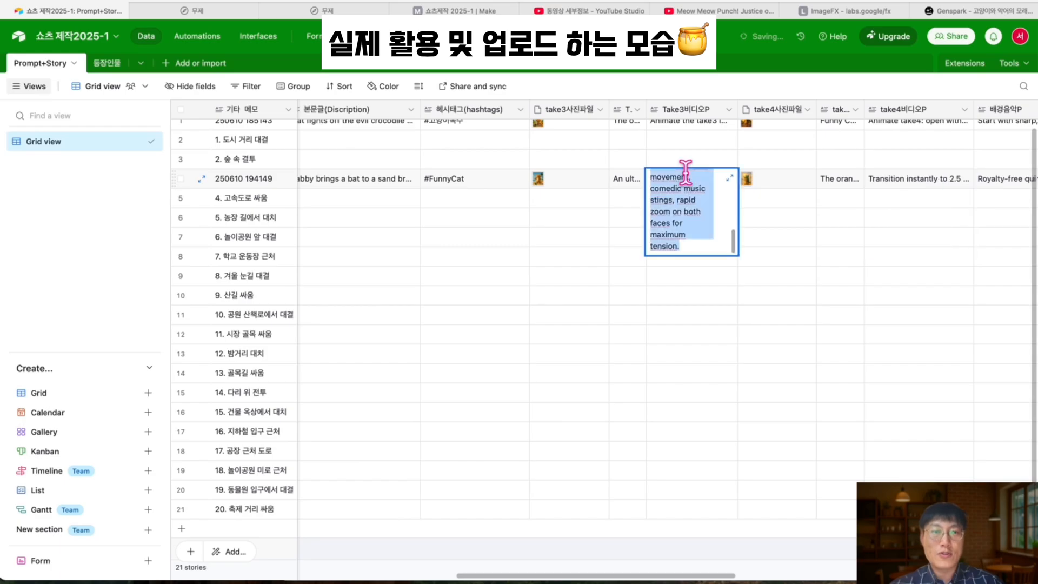
left_click(730, 179)
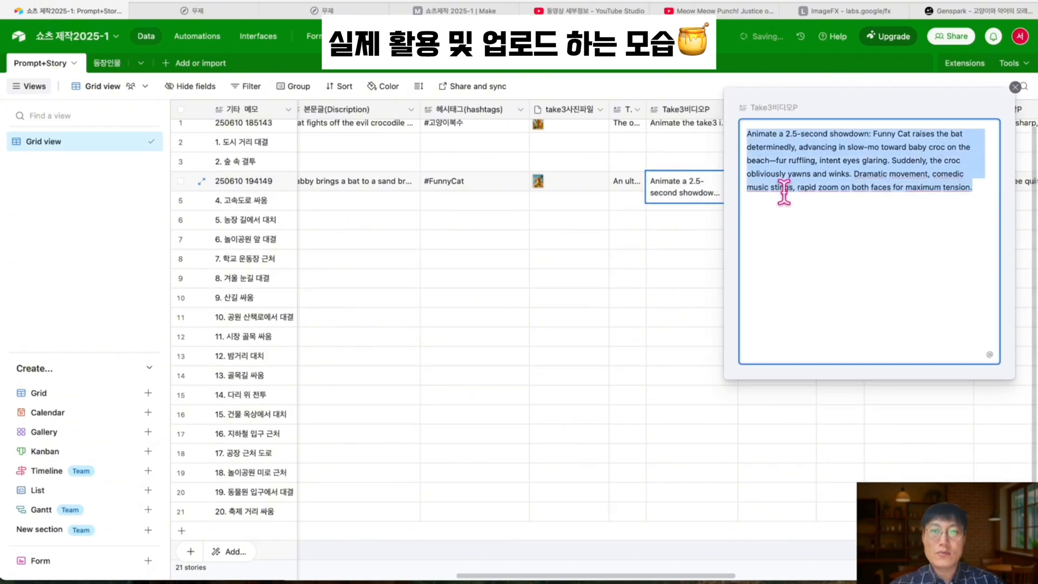
In Genspark, upload Beach Bat Justice_ Cat vs Croc!-1.jpg, paste the Take3 video prompt, and generate the second video.
left_click(937, 9)
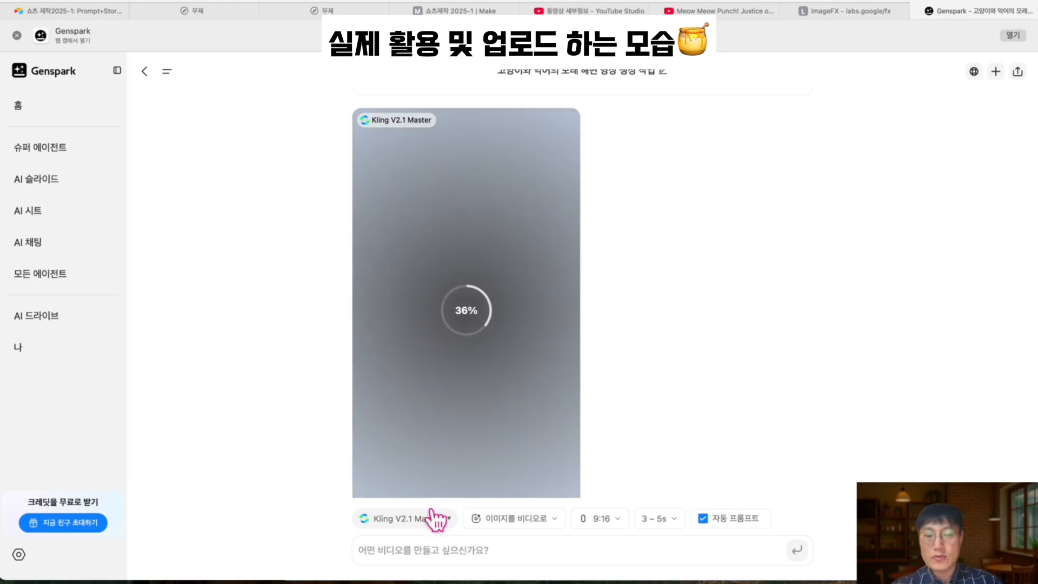
scroll(560, 476, "down", 2)
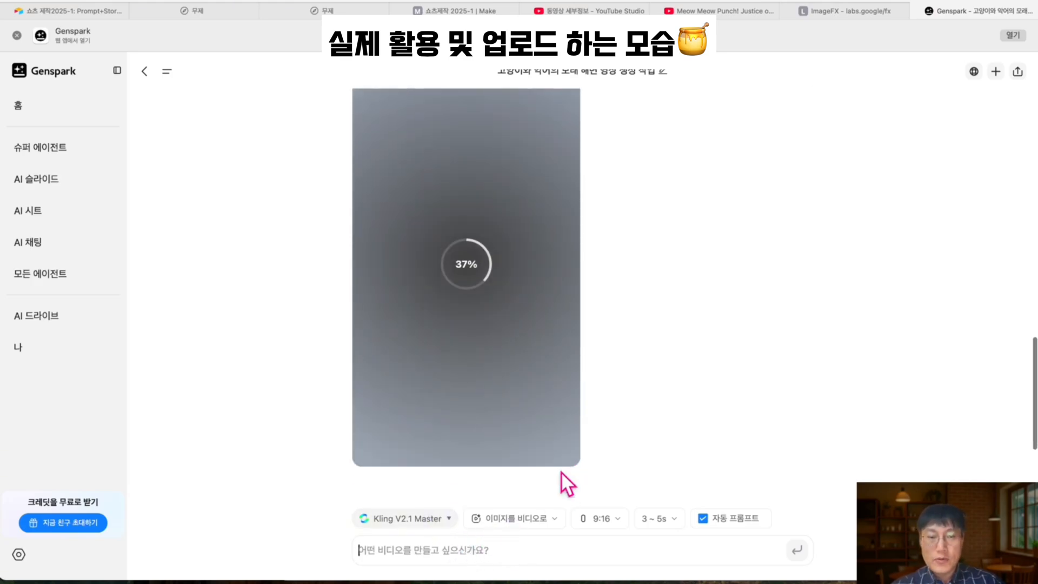
left_click(514, 519)
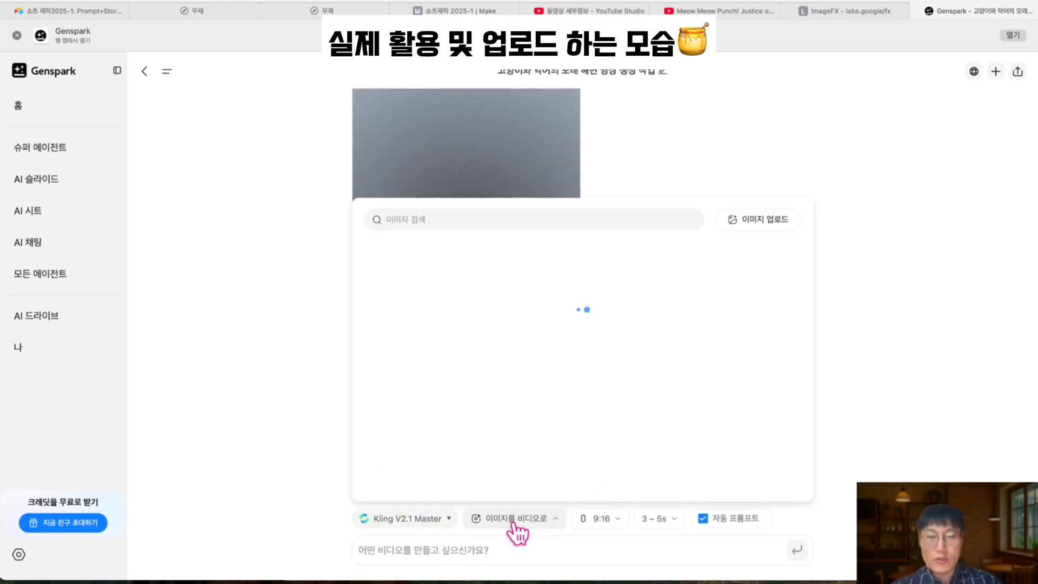
left_click(759, 222)
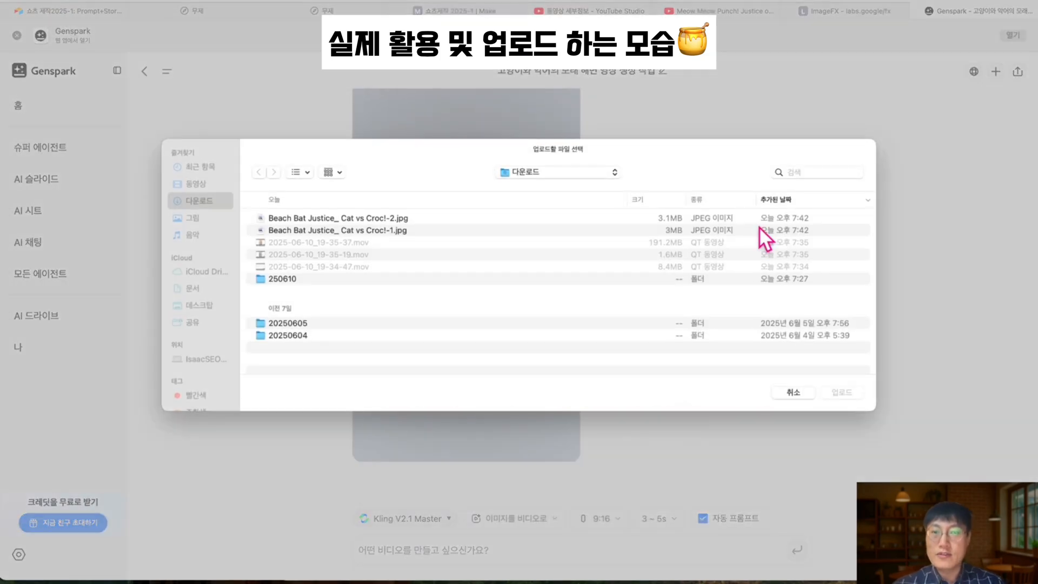
double_click(303, 230)
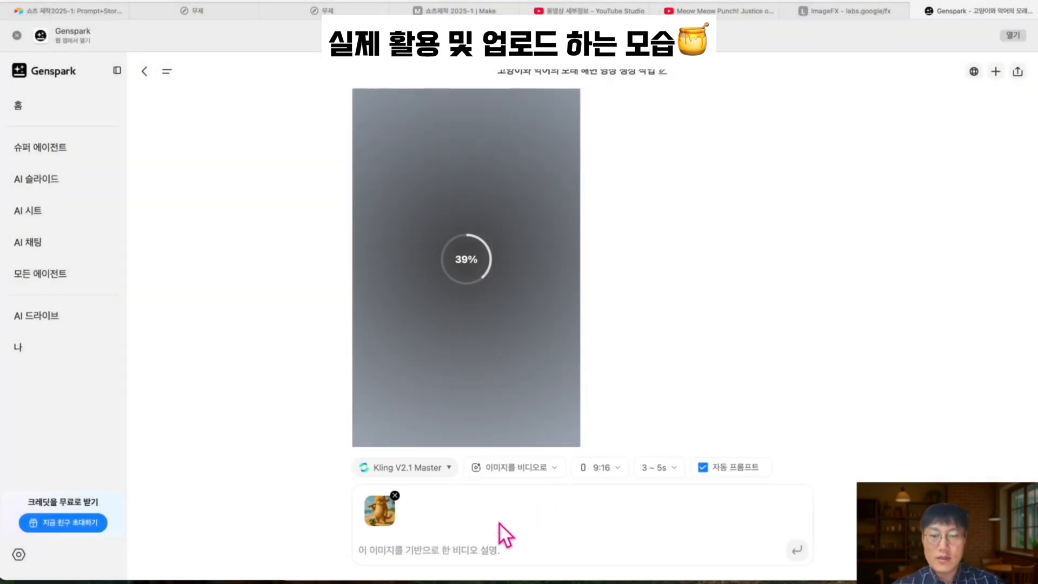
type("Animate a 2.5-second showdown: Funny Cat raises the bat determinedly, advancing in slow-mo toward baby croc on the beach—fur ruffling, intent eyes glaring. Suddenly, the croc obliviously yawns and winks. Dramatic movement, comedic music stings, rapid zoom on both faces for maximum tension.")
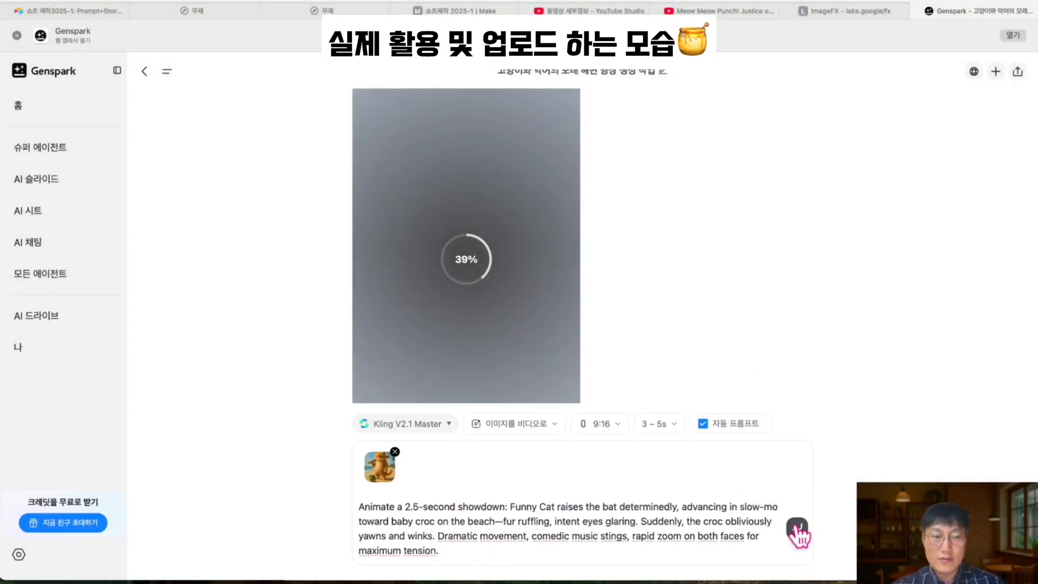
left_click(797, 528)
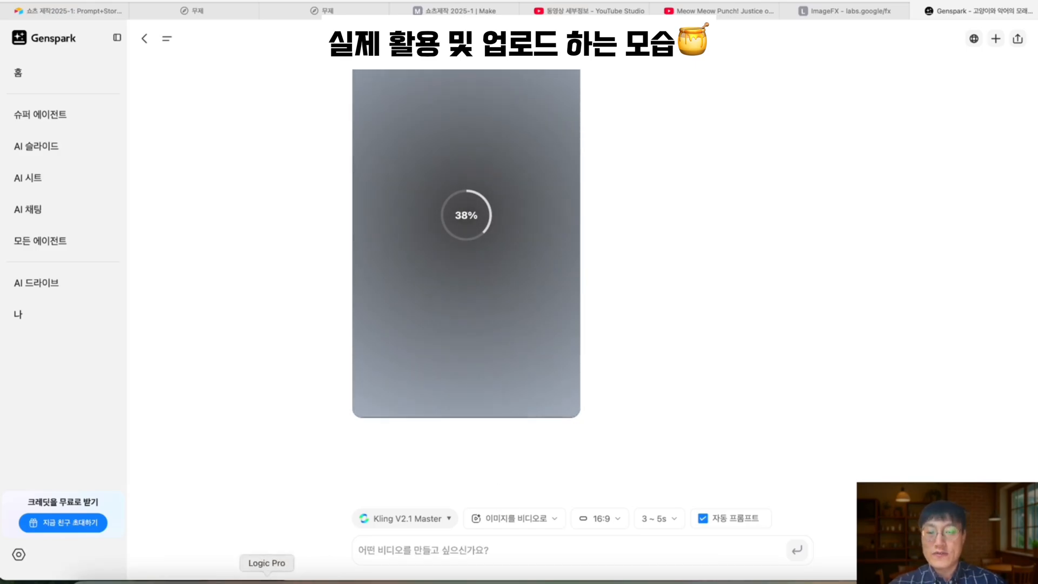
Switch to the video editor, open the existing 20250610 project, enlarge the window, and play its timeline from the start.
left_click(326, 580)
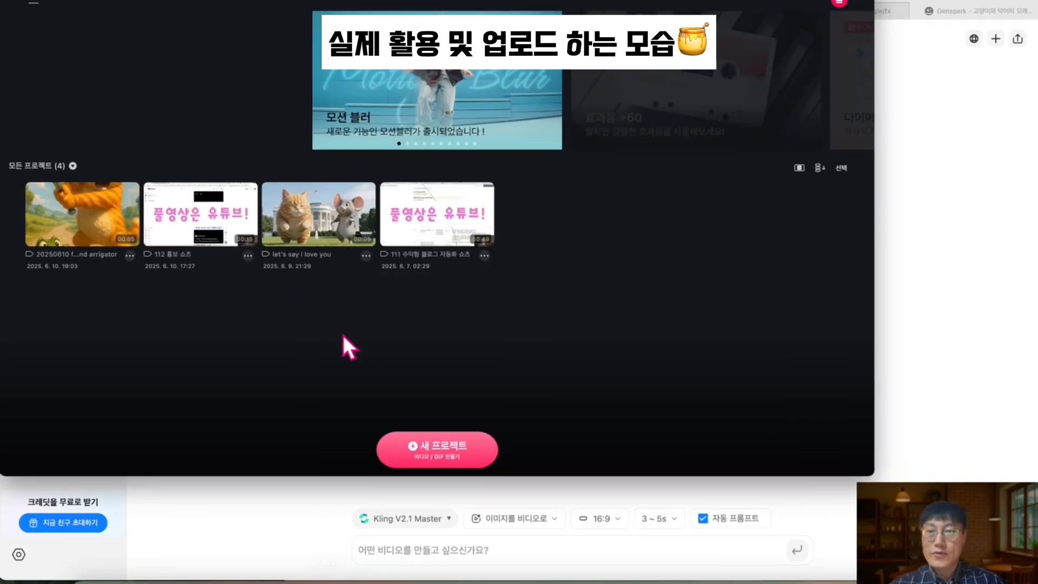
left_click(108, 207)
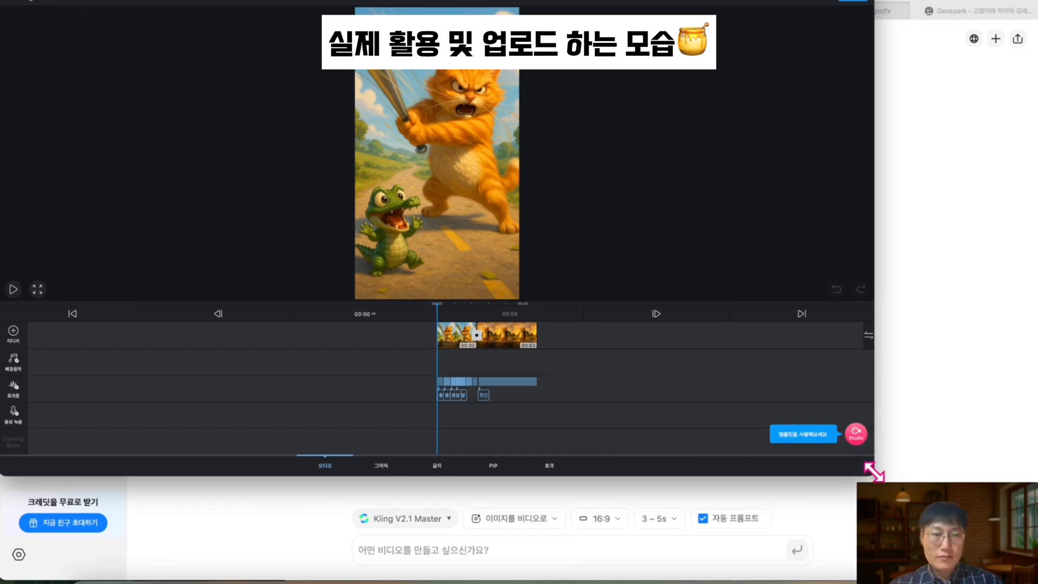
left_click_drag(875, 472, 1020, 581)
scroll(621, 527, "up", 10)
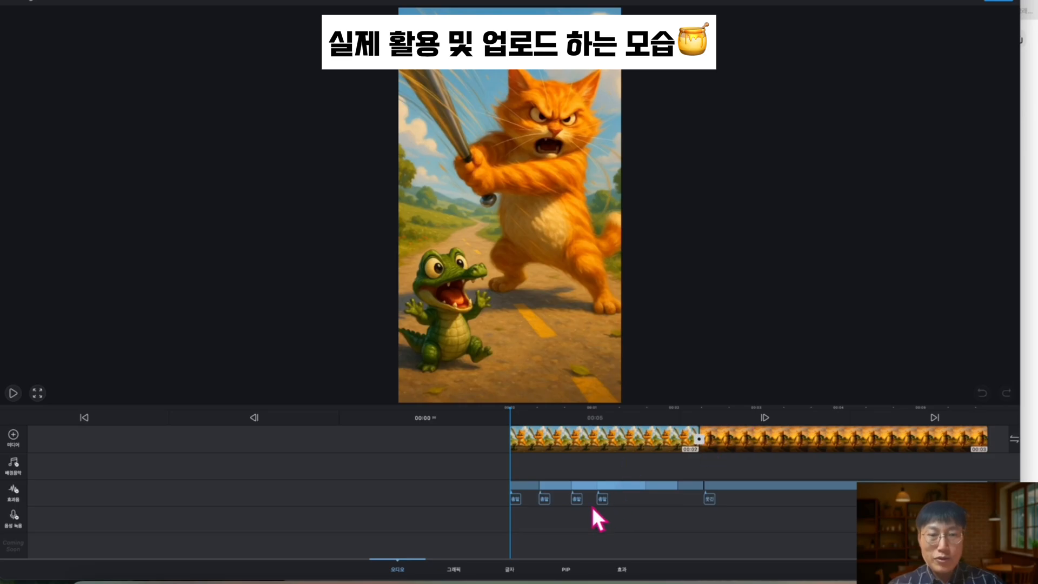
key("space")
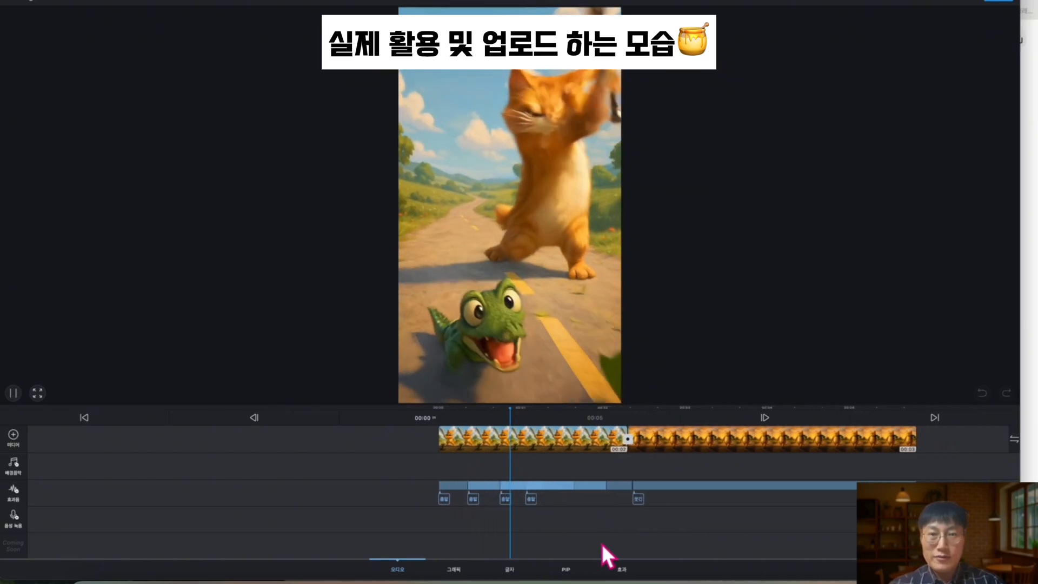
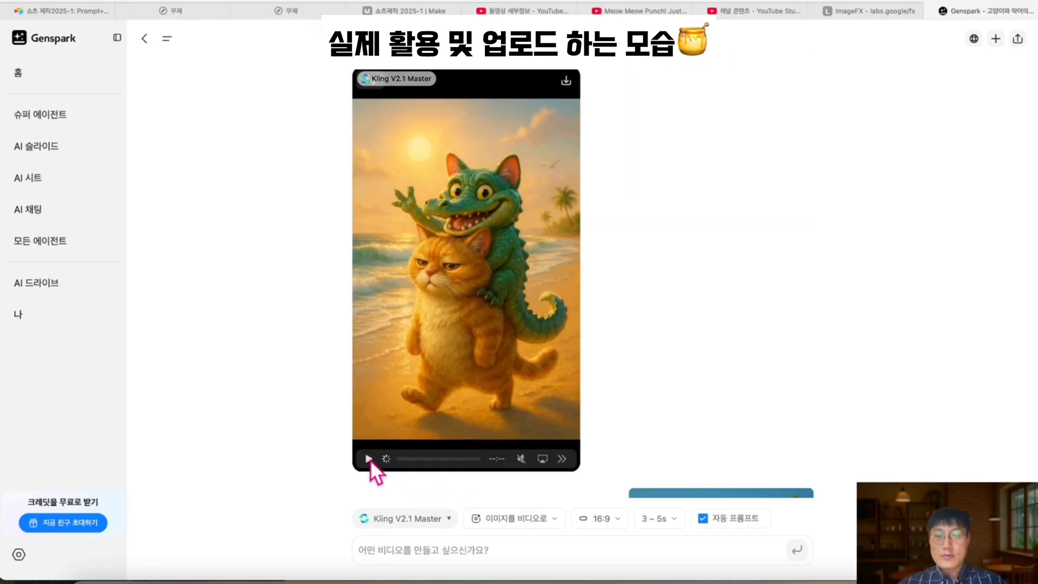
Play the generated take4 video in Genspark and download it, allowing downloads from the site.
left_click(369, 459)
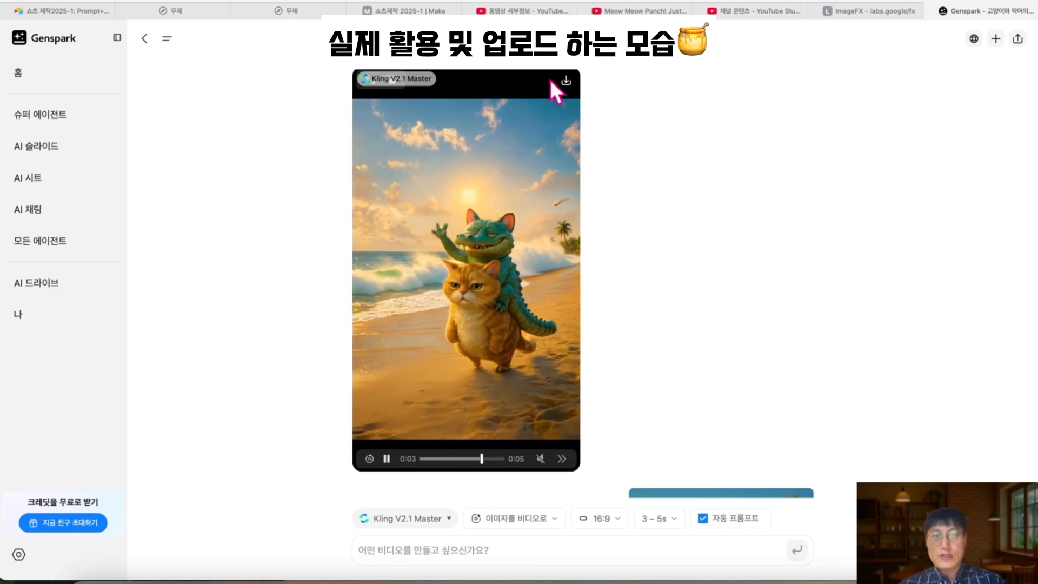
left_click(566, 81)
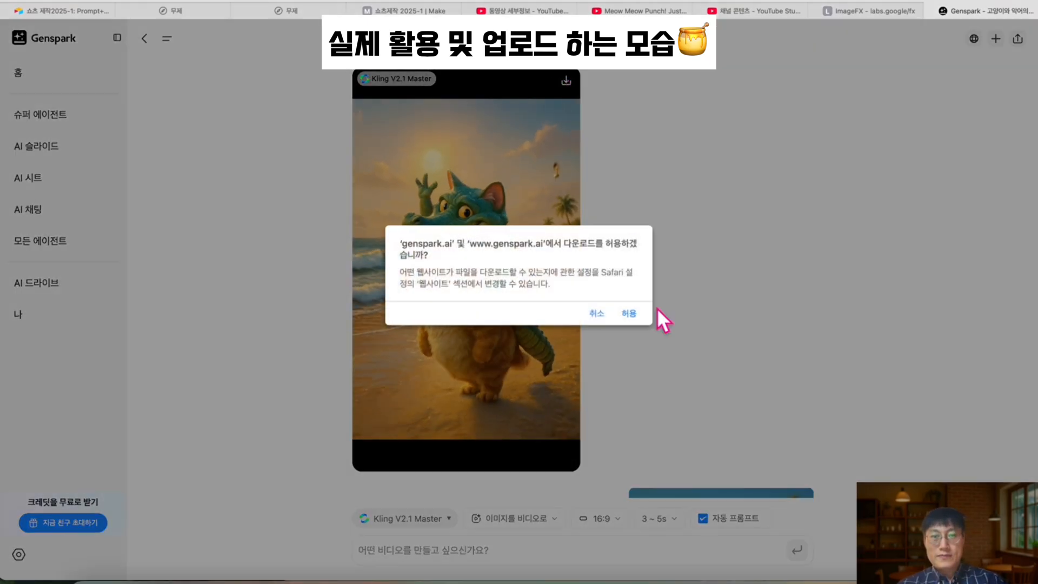
left_click(627, 313)
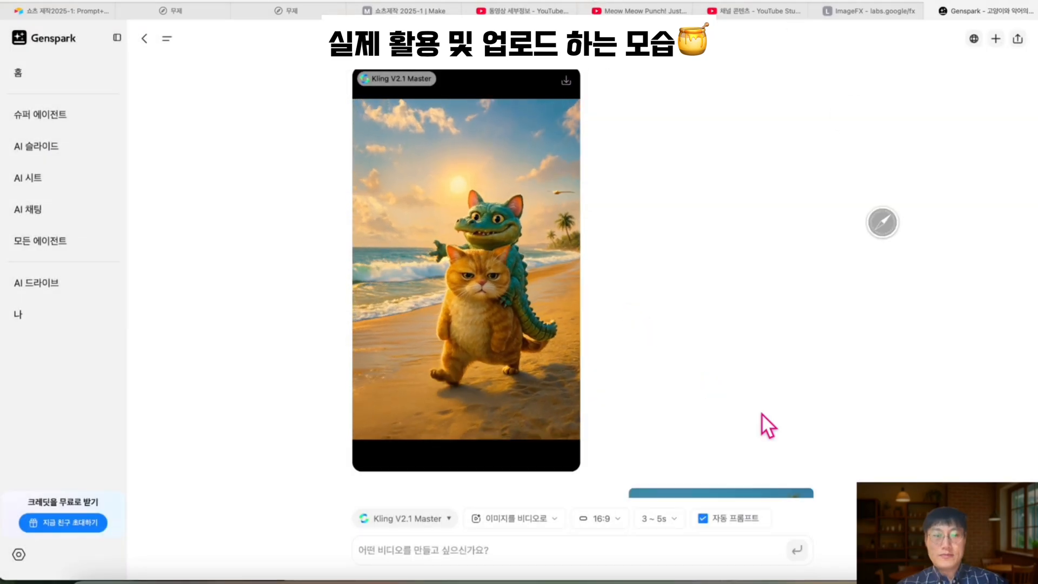
Play the generated take3 video of the cat with the bat and download it.
scroll(747, 417, "down", 5)
scroll(747, 414, "down", 10)
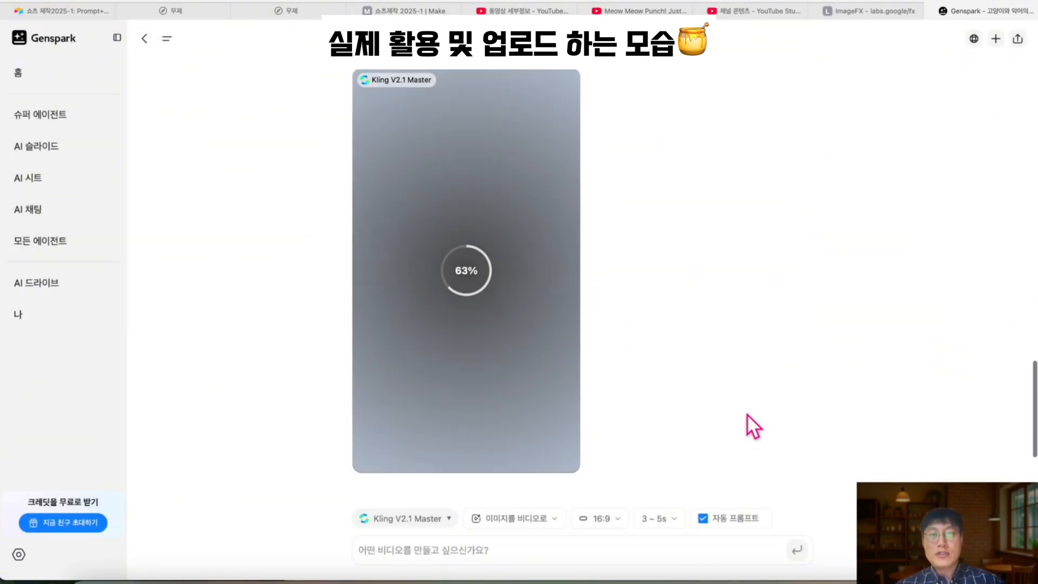
scroll(747, 413, "up", 1)
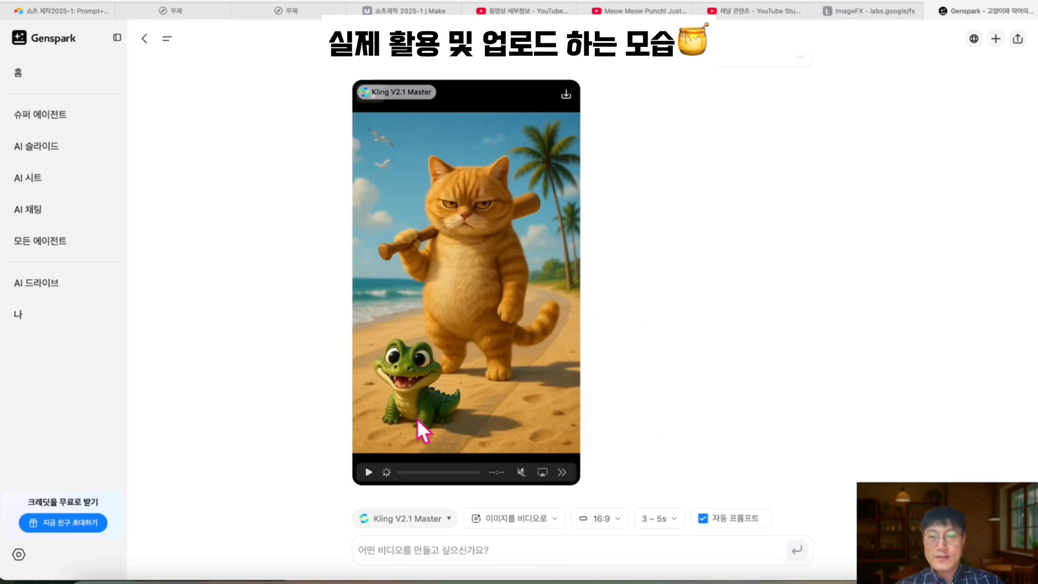
left_click(368, 473)
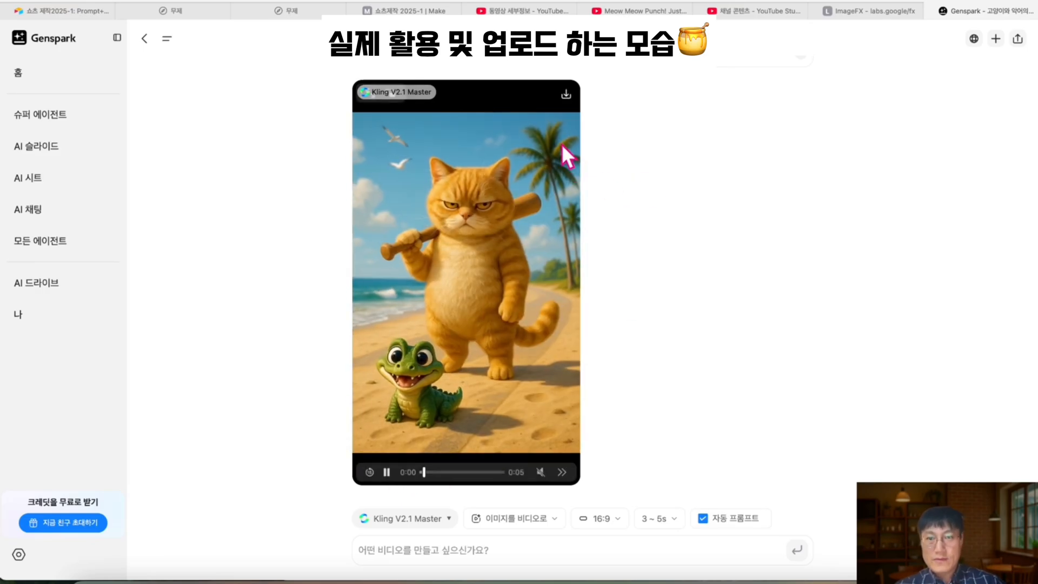
left_click(566, 94)
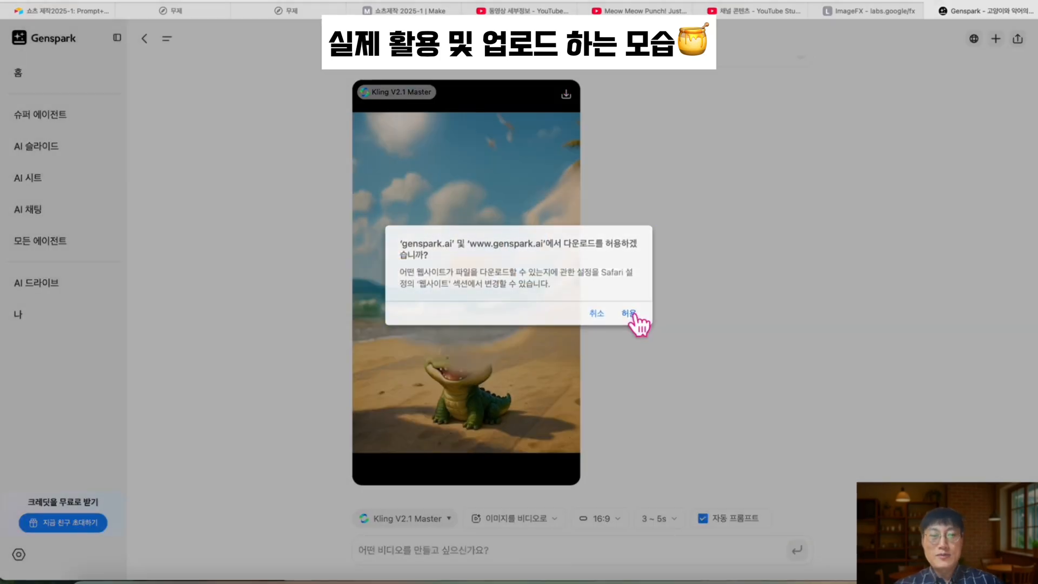
left_click(632, 314)
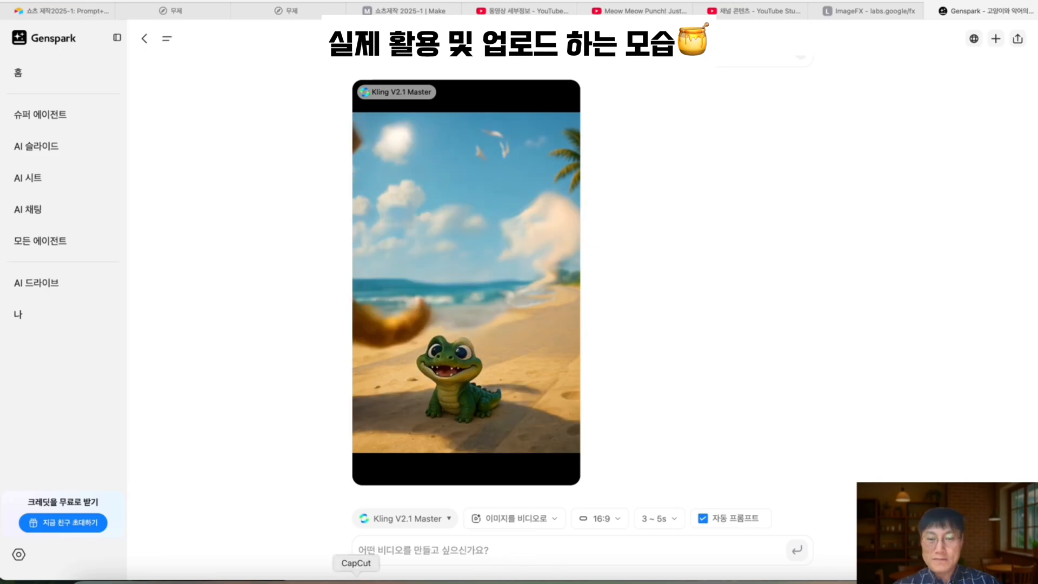
Switch to the video editor, play the combined clips, and shorten the 아기 발자국 sound effect under the first clip.
left_click(326, 581)
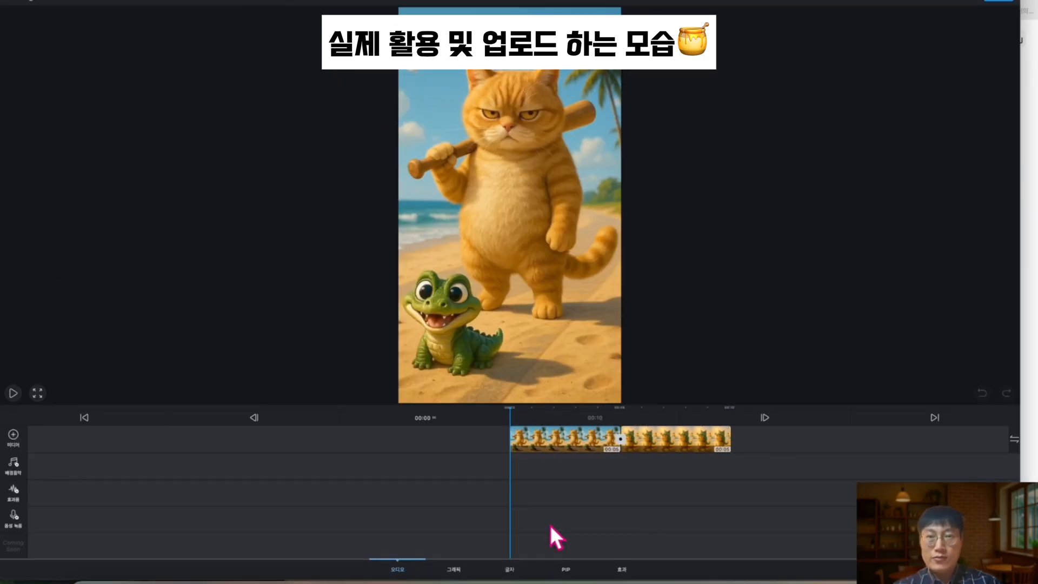
key("space")
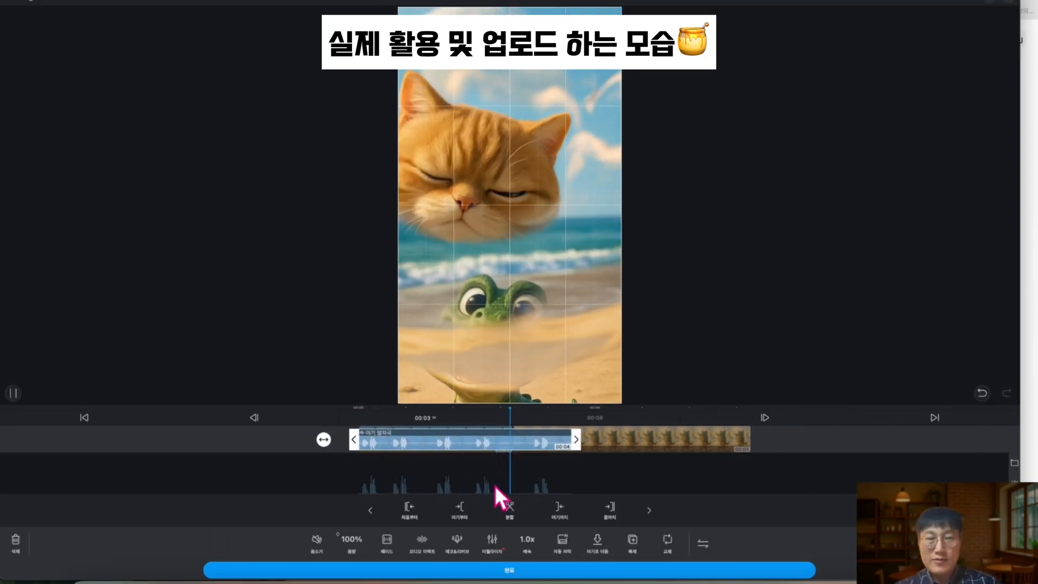
left_click(522, 485)
left_click_drag(617, 440, 310, 469)
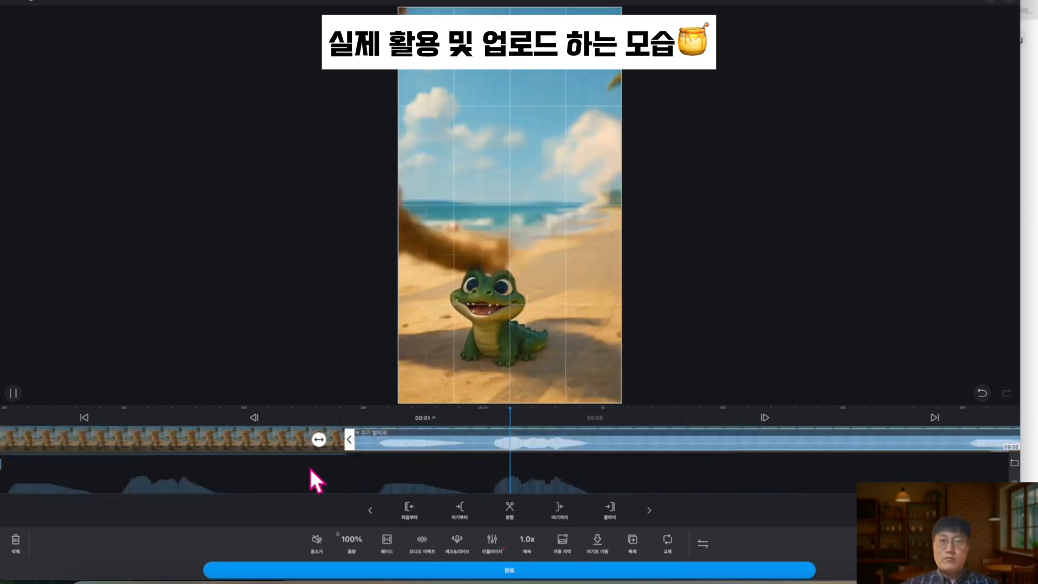
left_click(536, 569)
Preview Love Letter and Fine Dining from the wedding and proposal music, and add Fine Dining as background music from about 2 seconds.
left_click(13, 464)
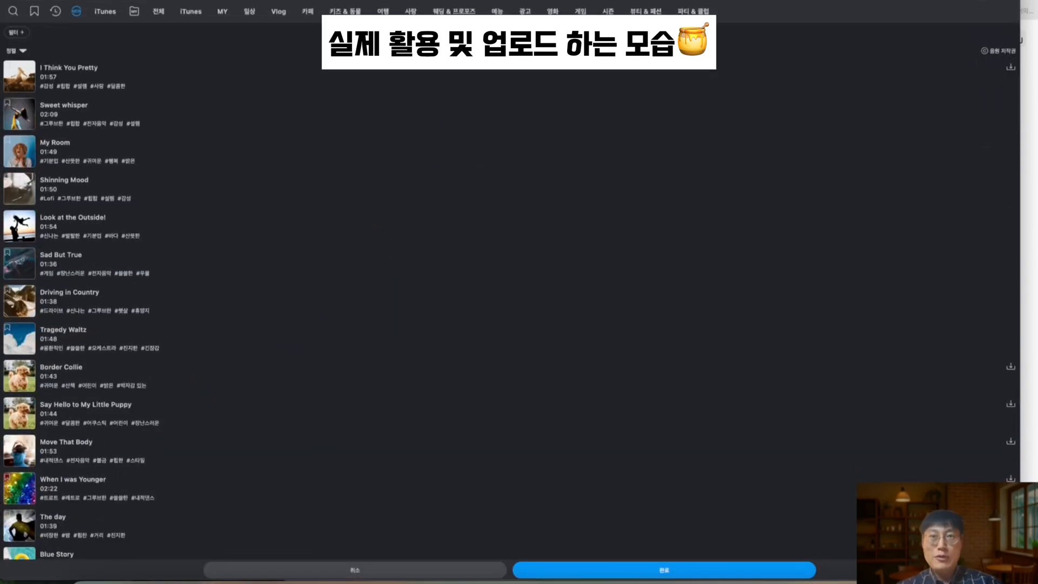
left_click(468, 12)
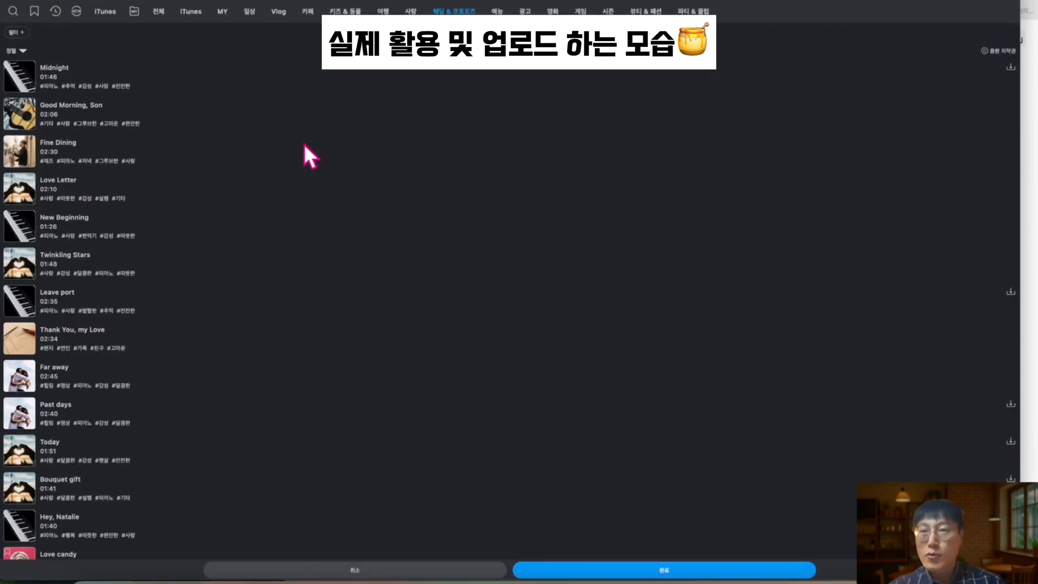
left_click(21, 188)
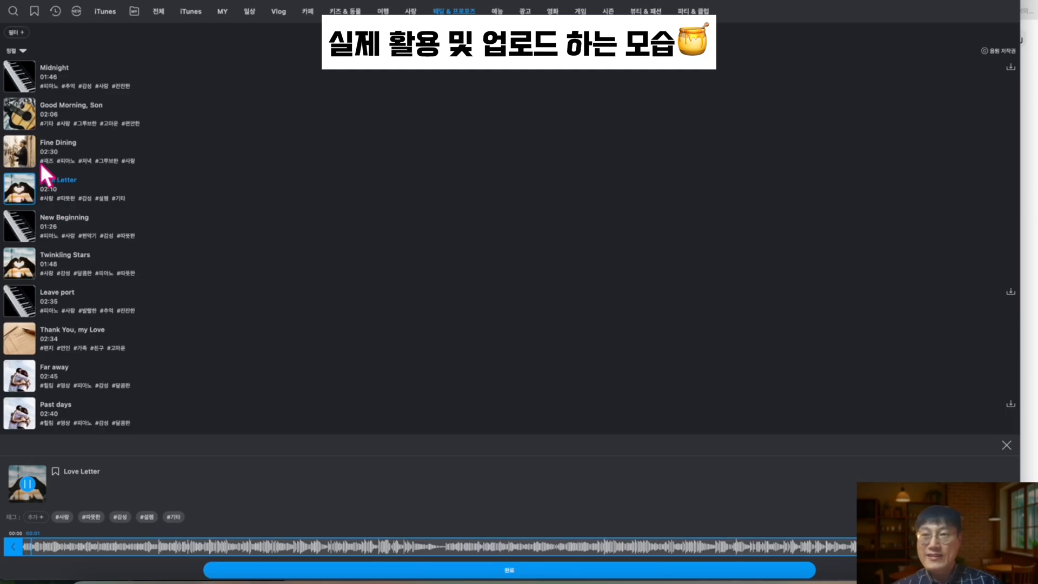
left_click(29, 158)
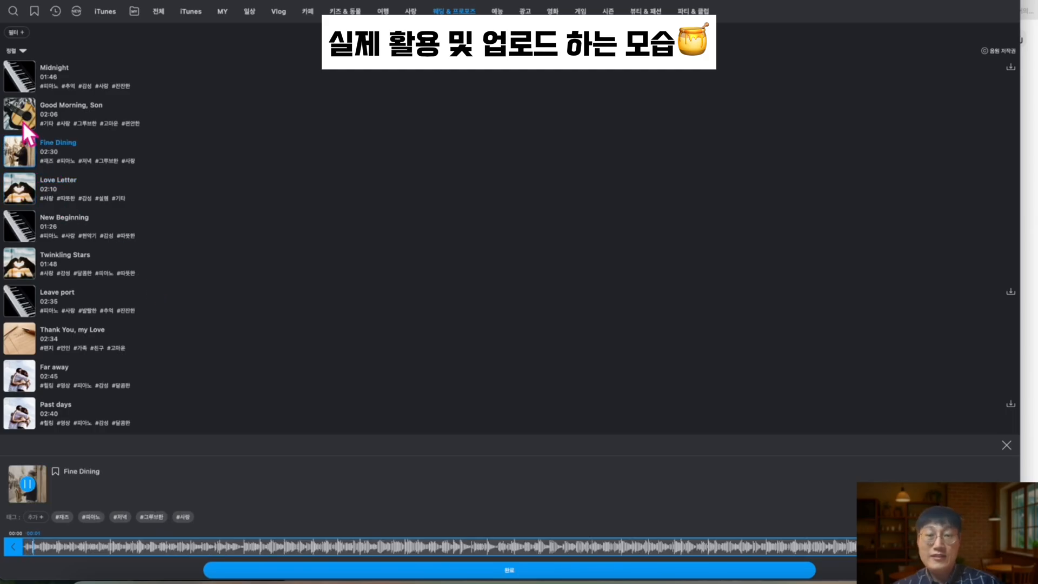
left_click(389, 571)
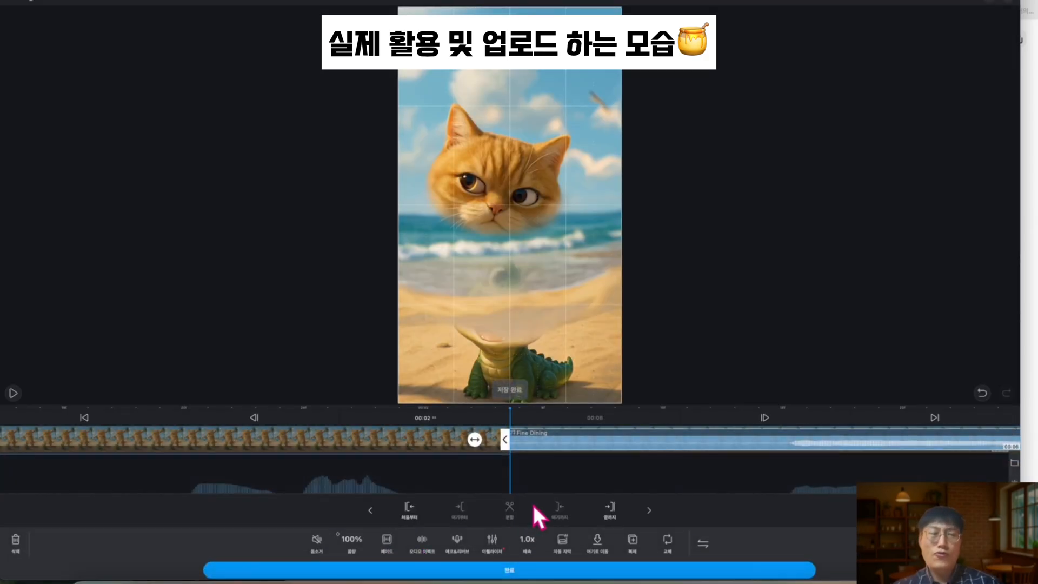
left_click(509, 570)
key("space")
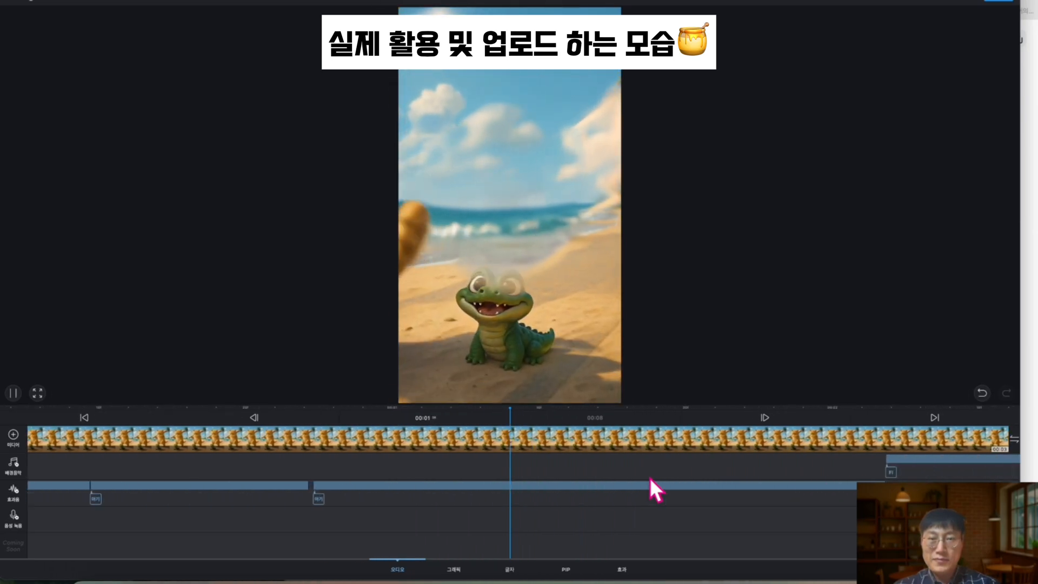
Add the text "We are Friends" from about 2 seconds, enlarge it, and place it across the top of the video frame.
left_click(510, 569)
left_click(13, 466)
left_click(218, 565)
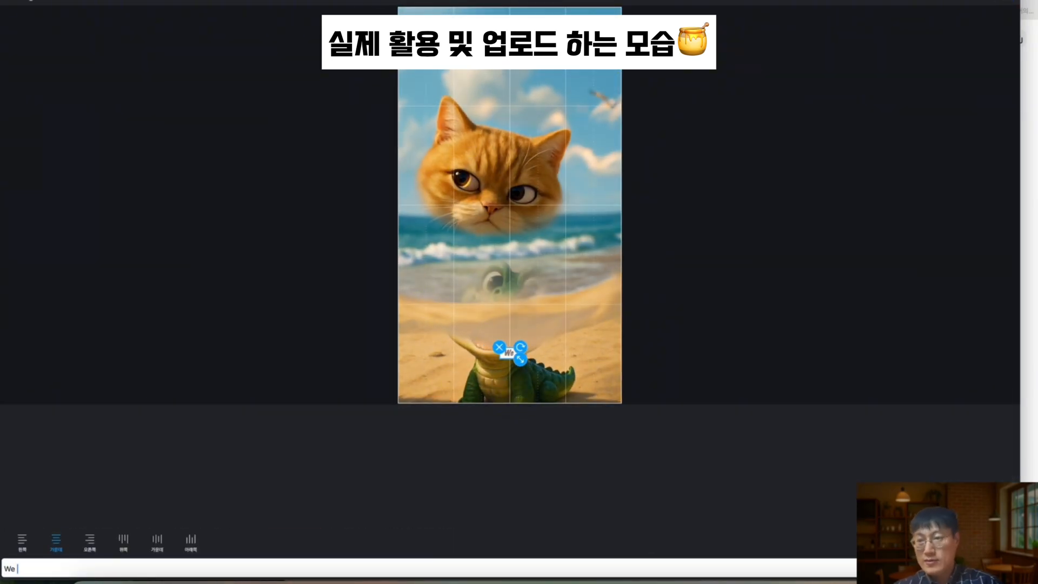
type("We are Frie")
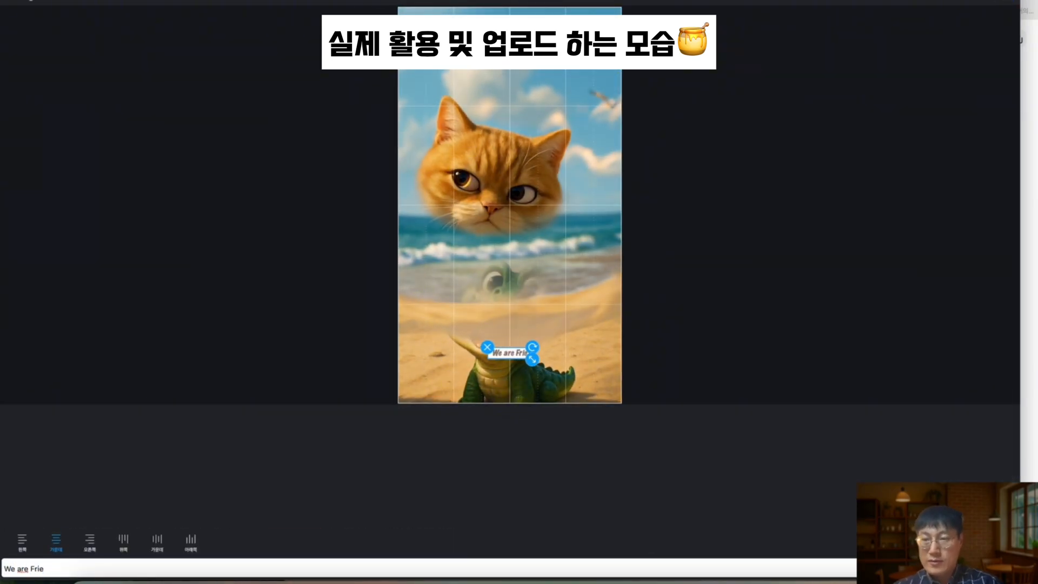
type("nds")
left_click_drag(543, 360, 575, 75)
left_click(640, 498)
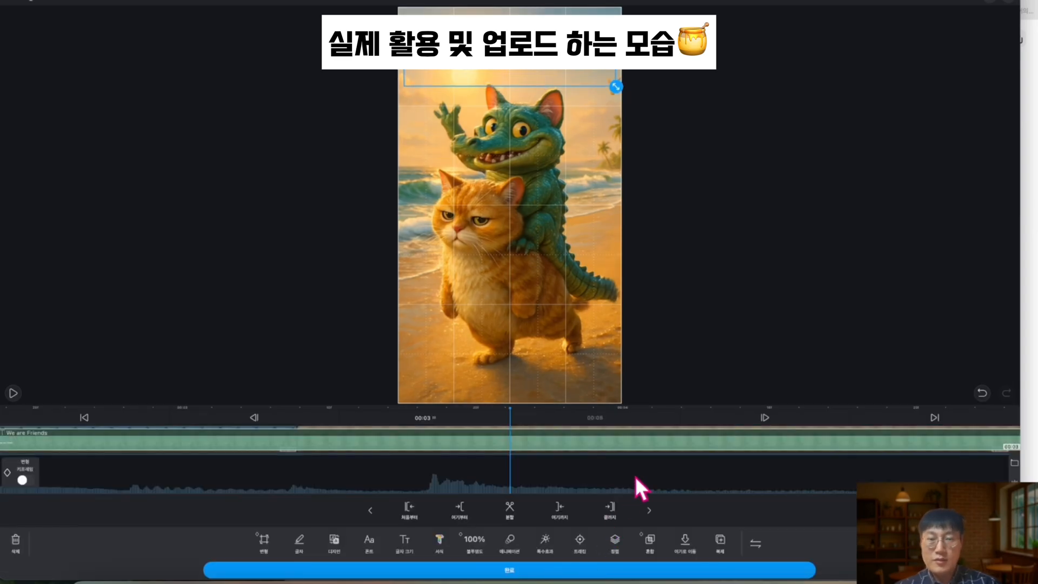
left_click(595, 571)
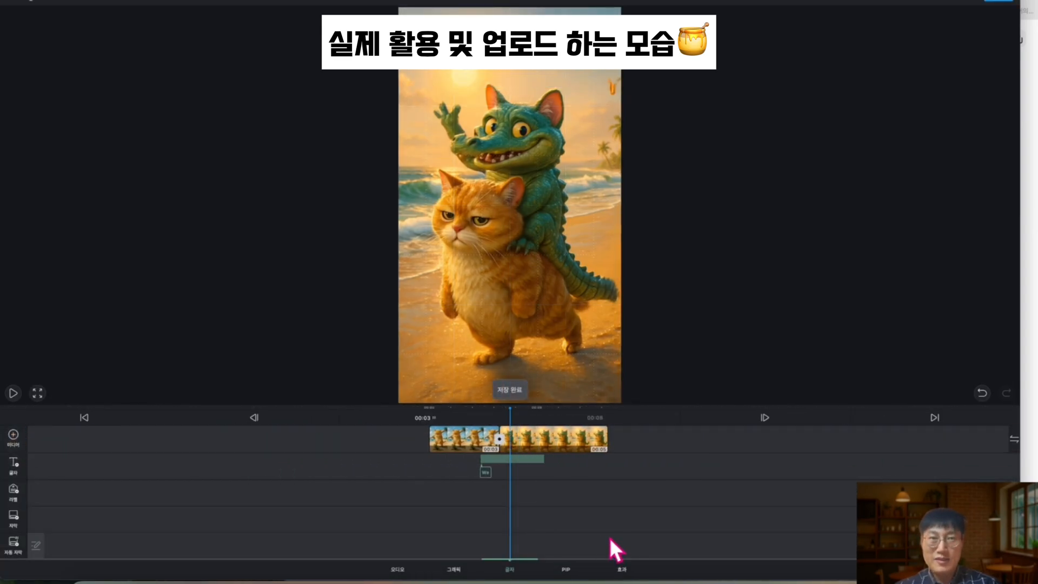
Play the finished edit and export the entire video to the Downloads folder in the default format.
key("space")
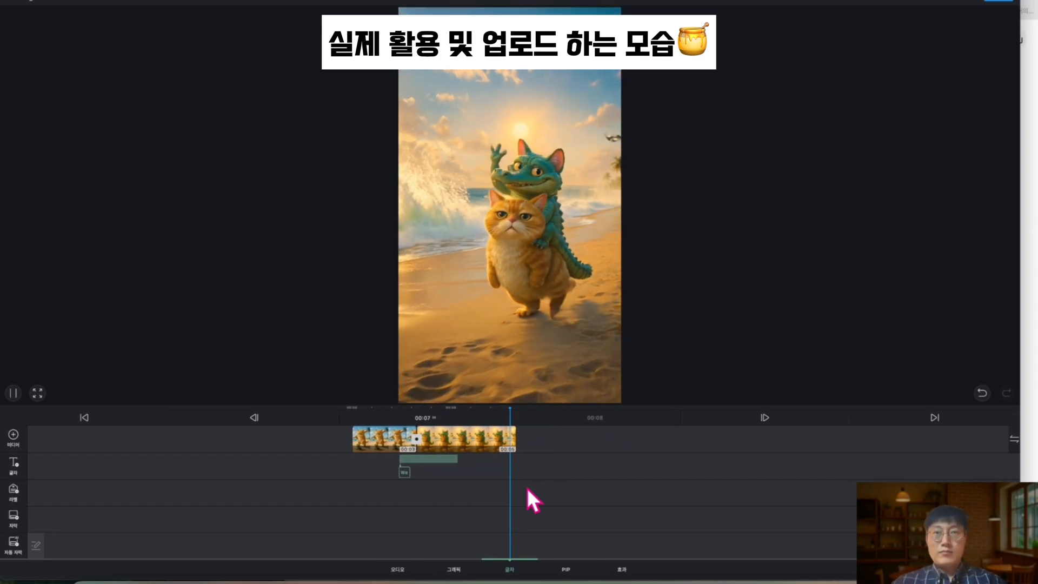
left_click(996, 2)
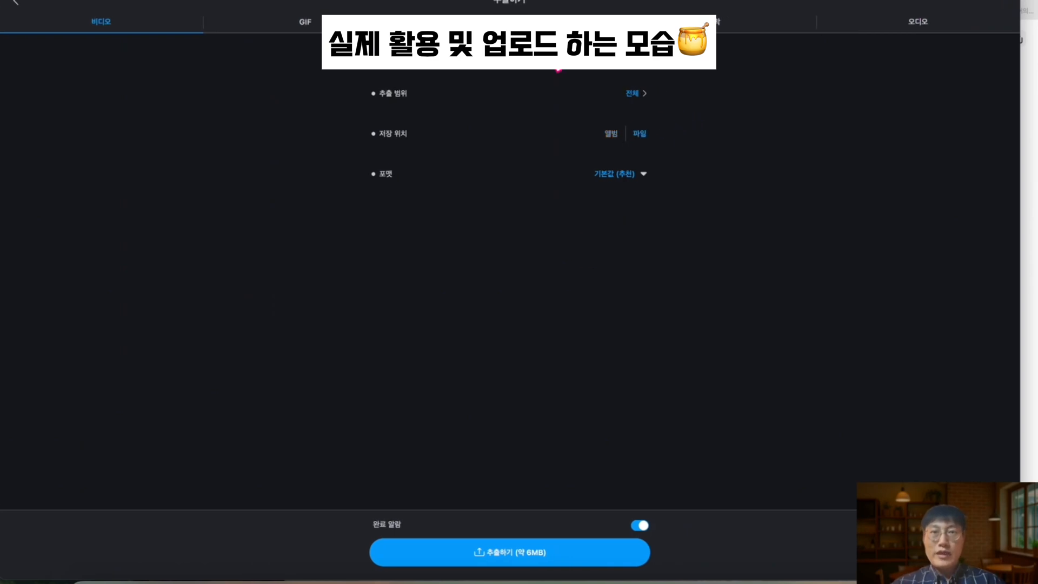
left_click(549, 48)
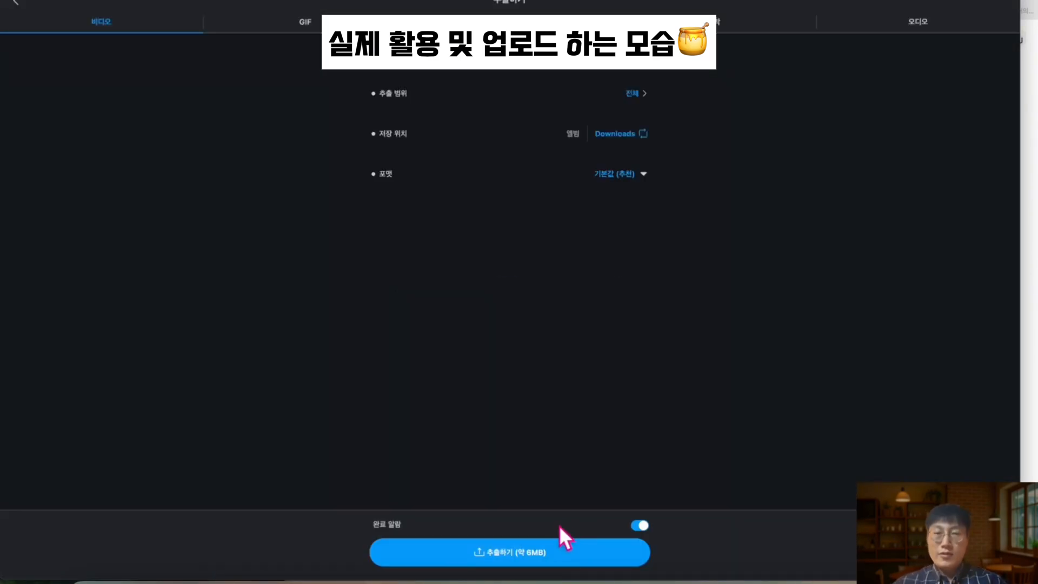
left_click(532, 553)
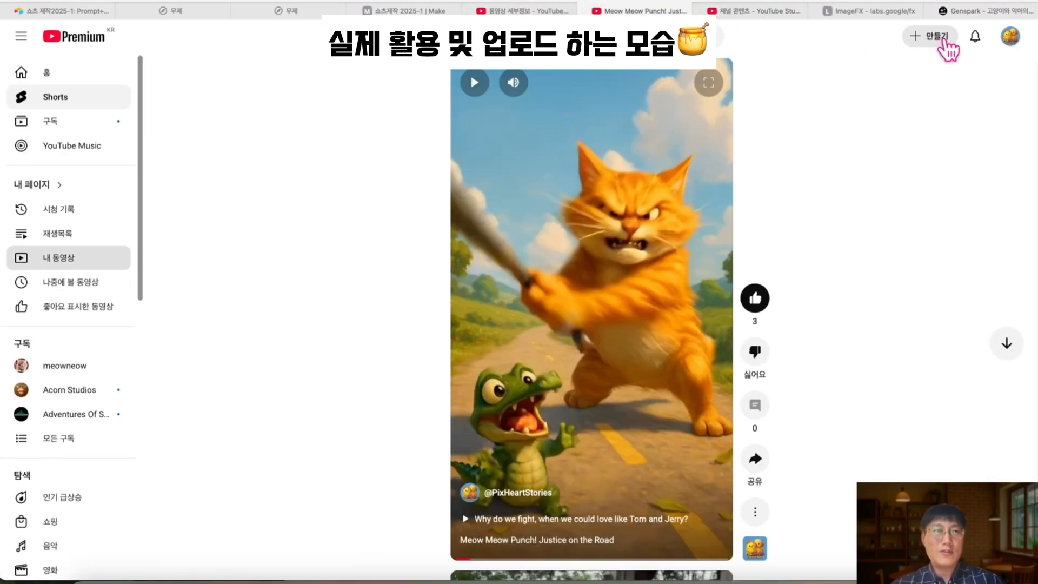
Switch to YouTube and start a new video upload with 20250610-2.mp4 from the Downloads folder.
left_click(940, 38)
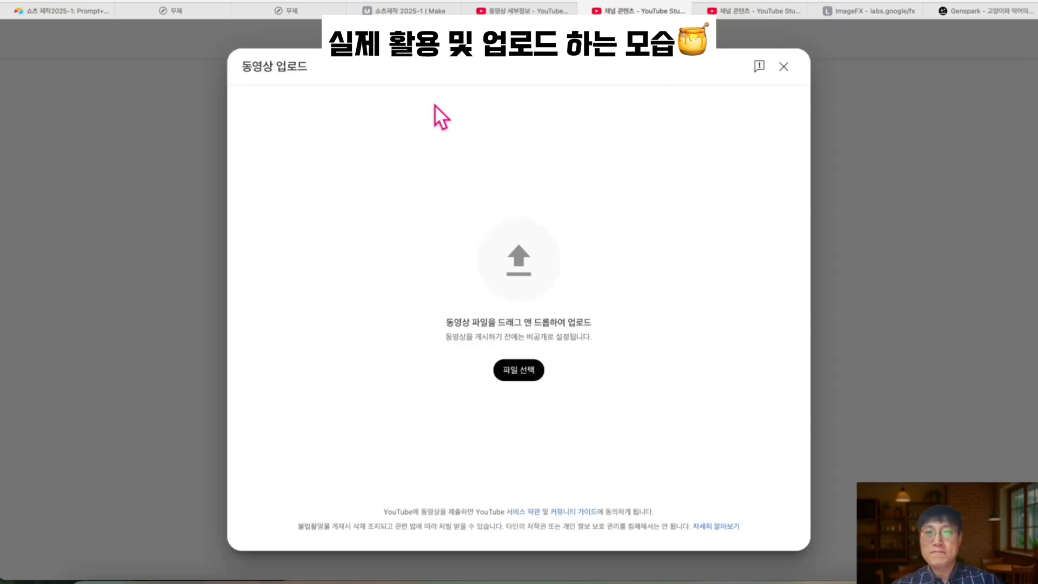
left_click(520, 372)
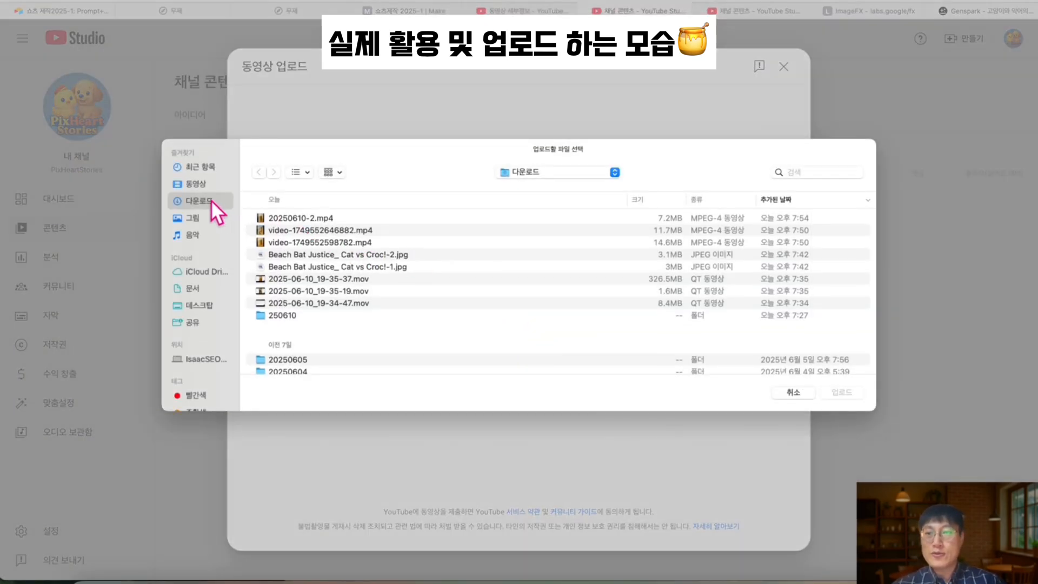
double_click(275, 216)
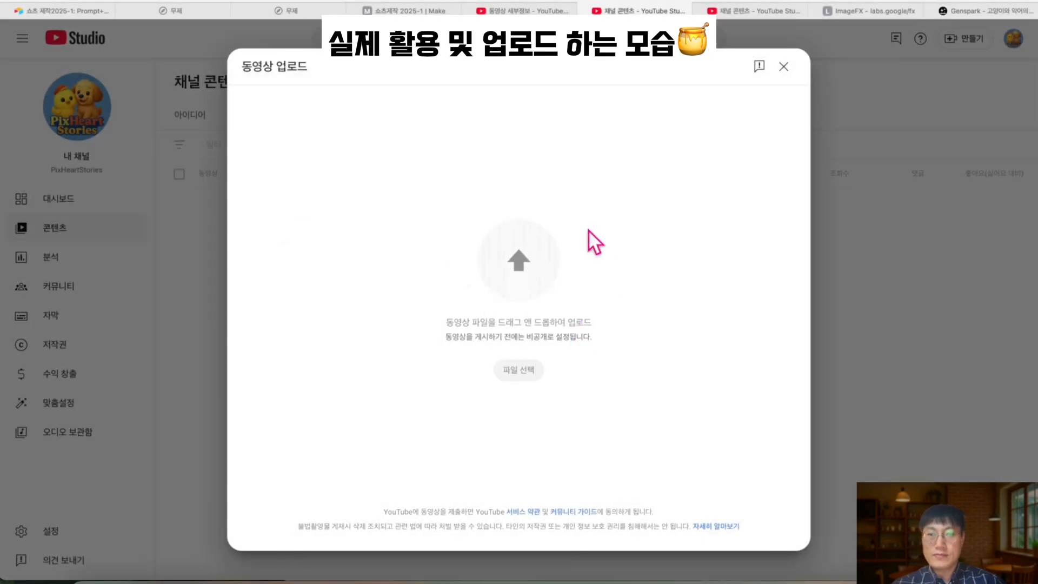
left_click(80, 8)
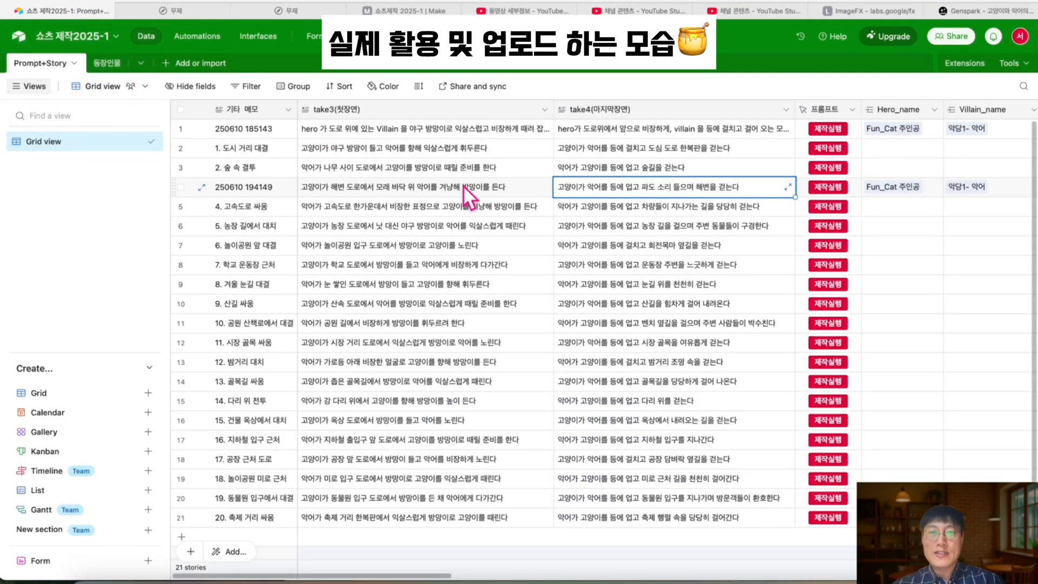
scroll(463, 185, "right", 10)
double_click(609, 187)
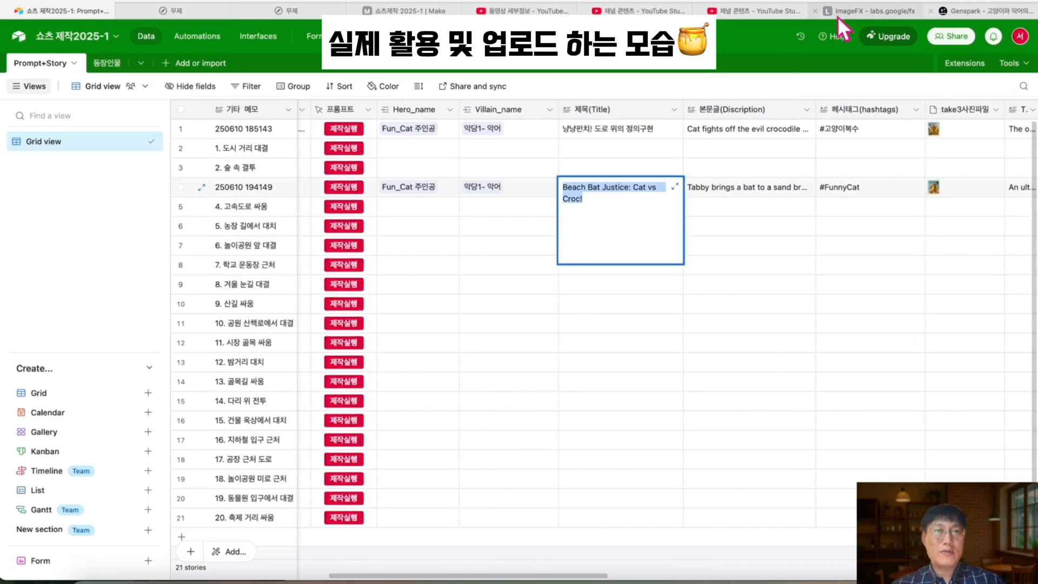
left_click(772, 11)
left_click(604, 12)
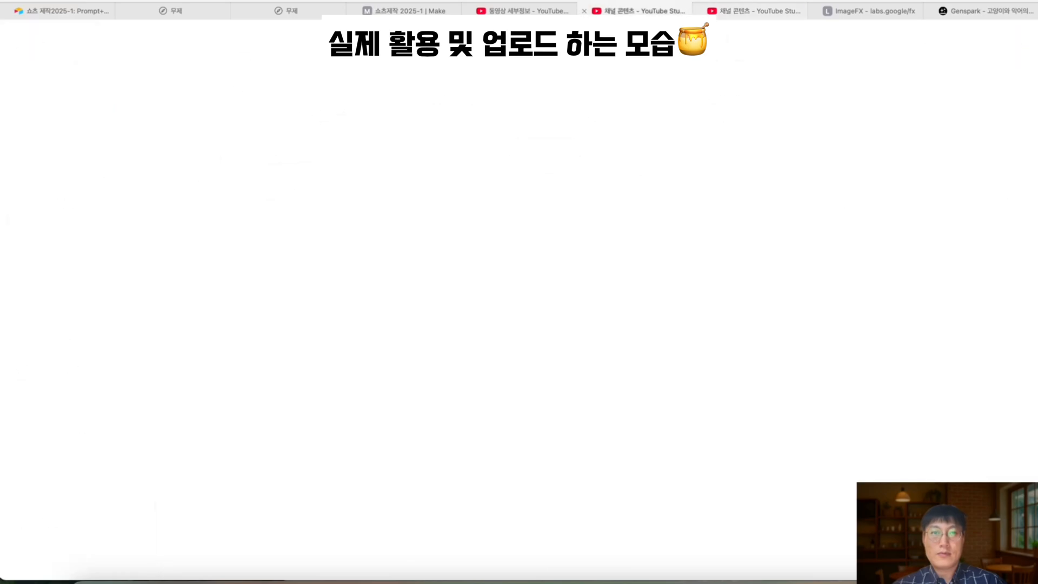
Copy the record's description starting "Tabby brings a bat to a sand brawl" from Airtable into the upload's description.
left_click(376, 315)
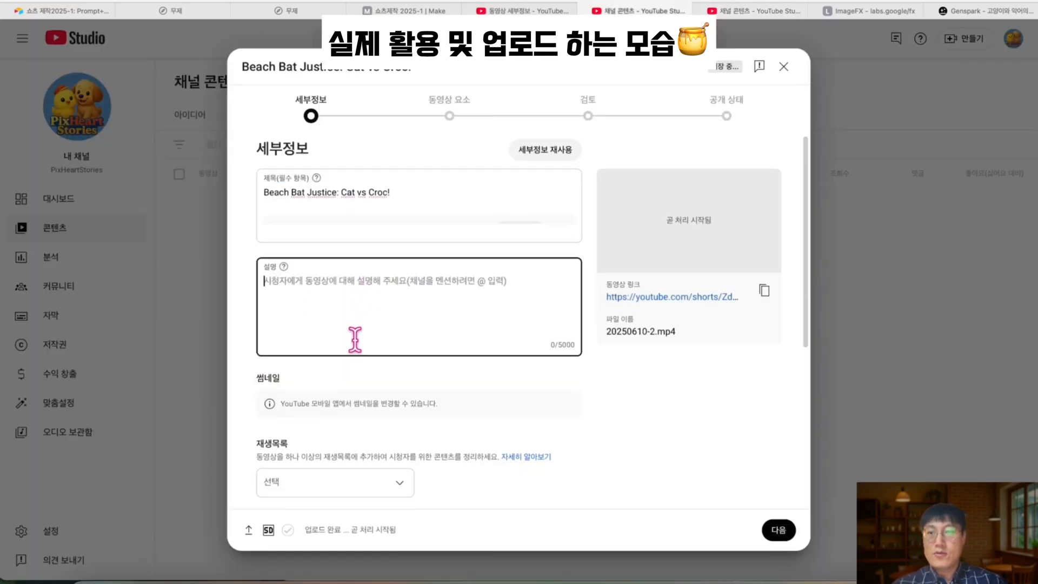
left_click(70, 12)
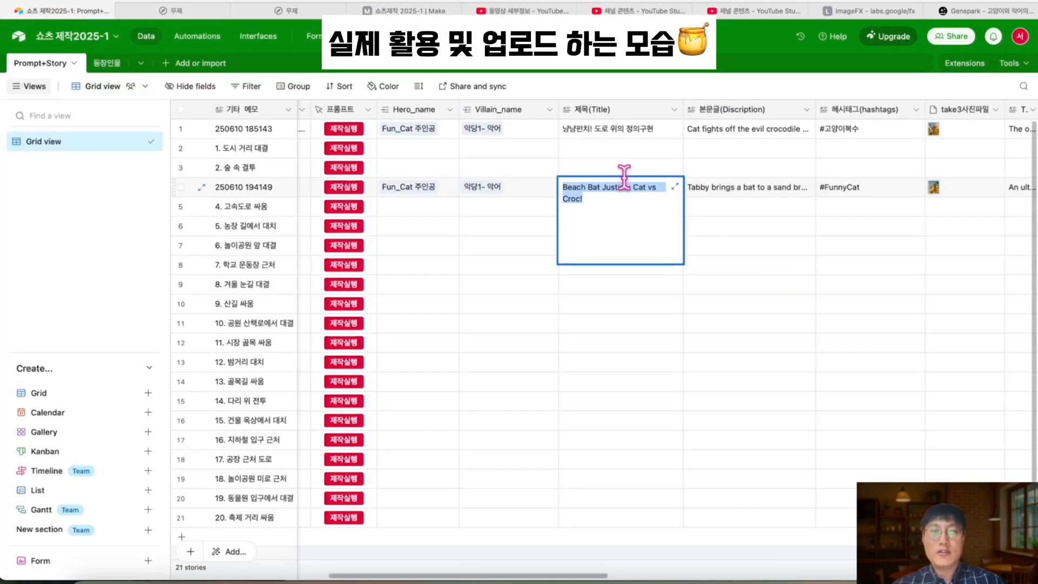
double_click(722, 187)
key("super+a")
key("super+c")
left_click(640, 11)
key("super+v")
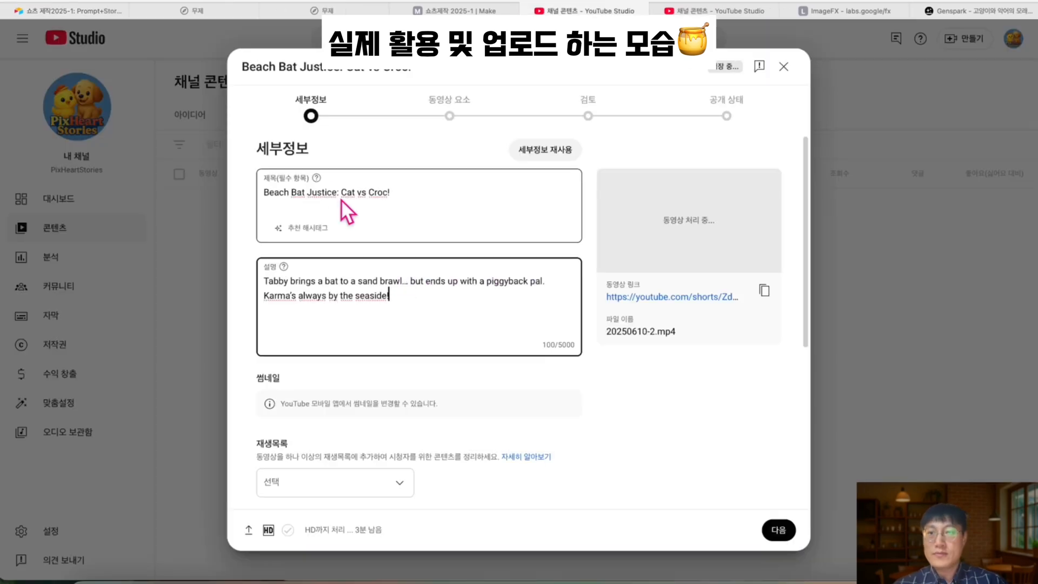
Assign the upload to the Cute Healing Stories Playlist and review its audience setting and details.
scroll(412, 342, "down", 4)
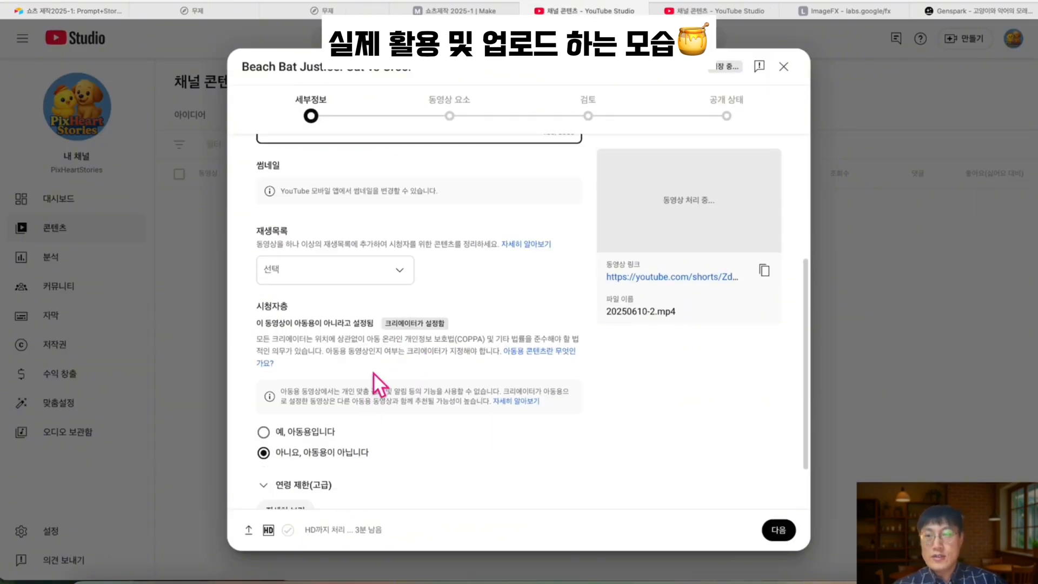
left_click(368, 279)
left_click(486, 476)
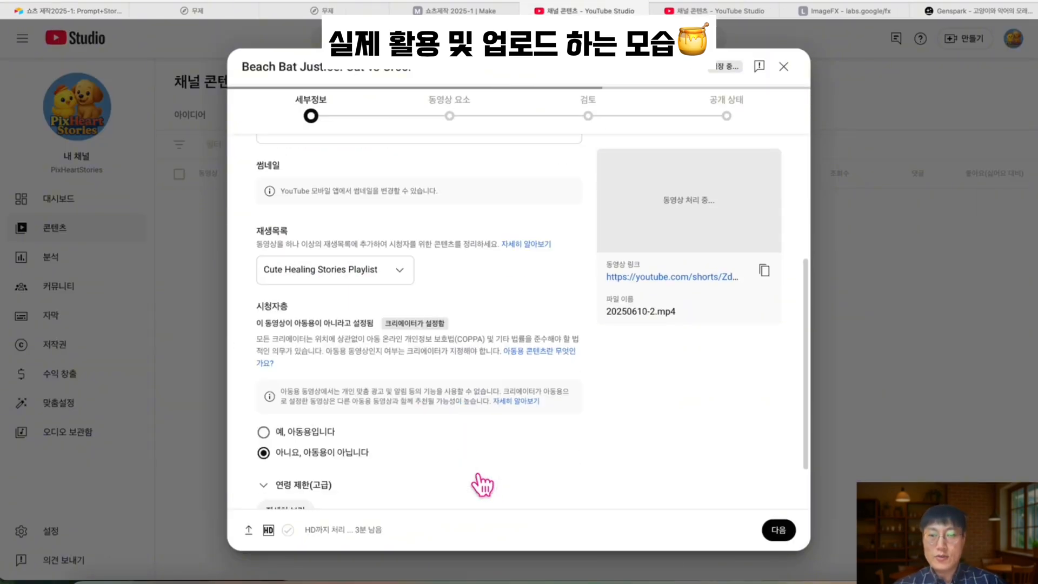
scroll(458, 400, "down", 2)
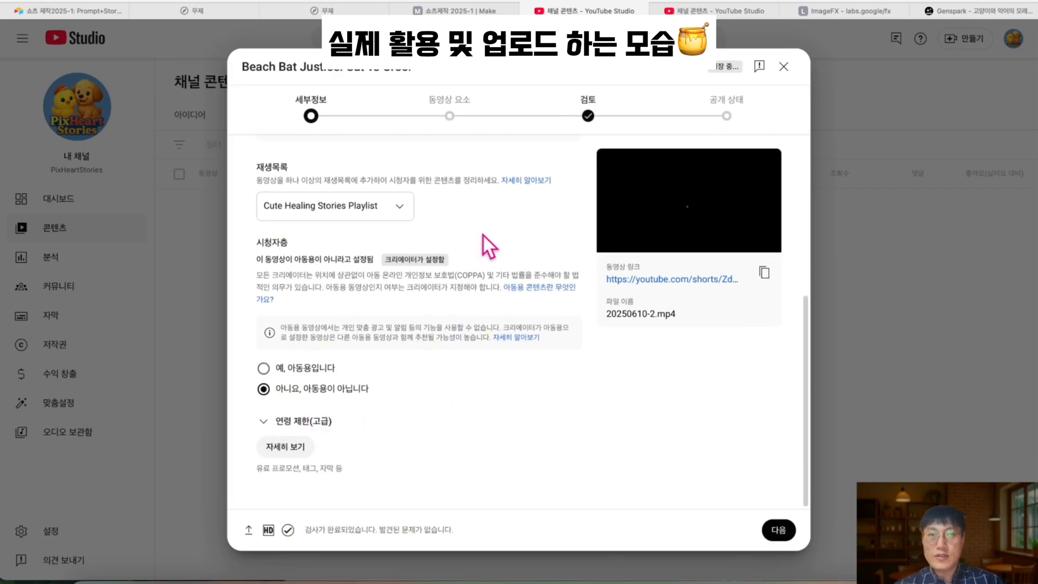
scroll(482, 233, "up", 5)
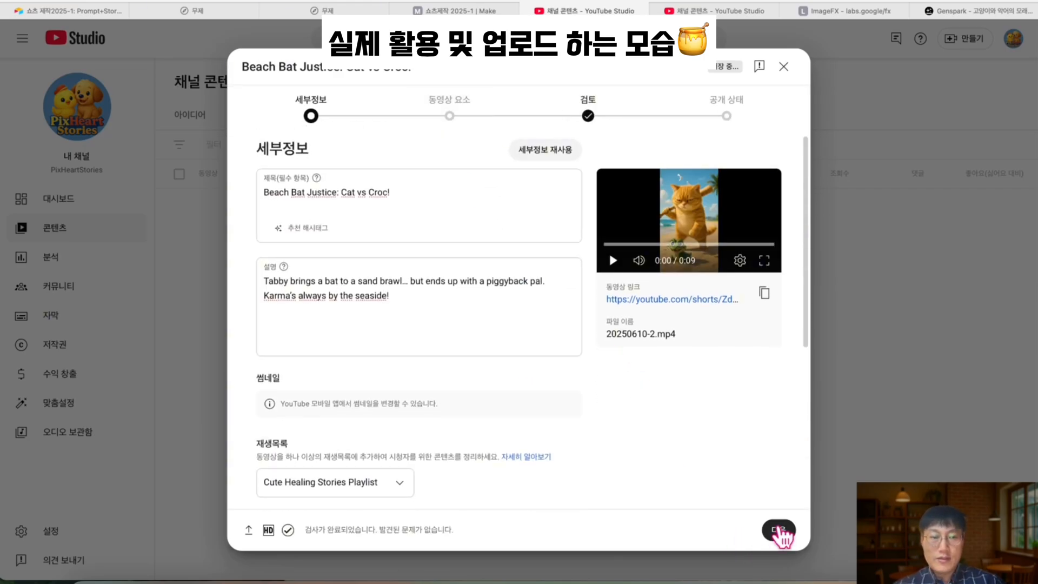
Go on to the video elements and link "Meow Meow Punch! Justice on the Road" as the related video.
left_click(779, 529)
left_click(755, 213)
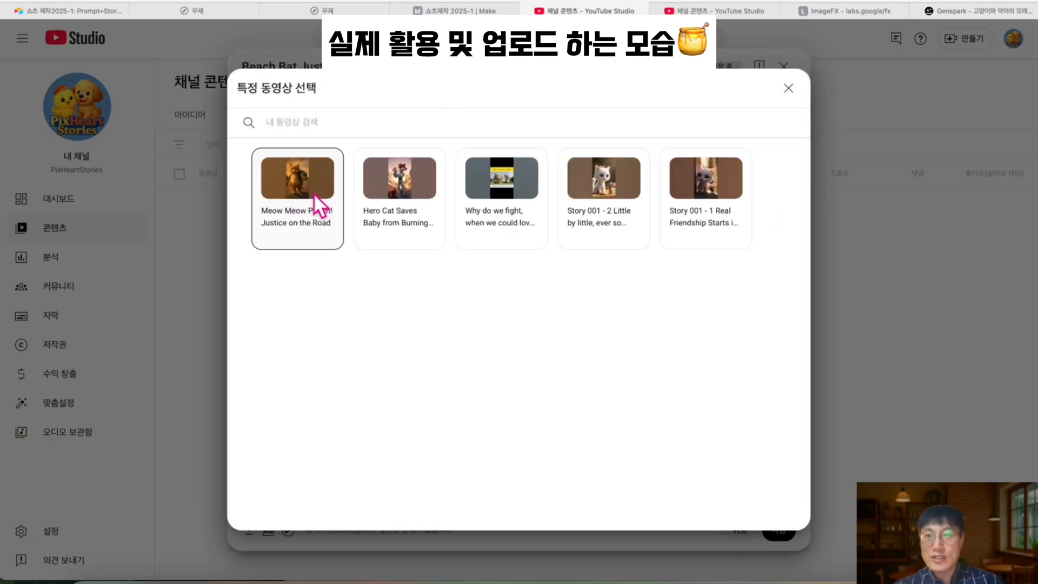
left_click(313, 193)
Proceed through the video elements and checks to the visibility settings and publish the Short as public.
left_click(790, 529)
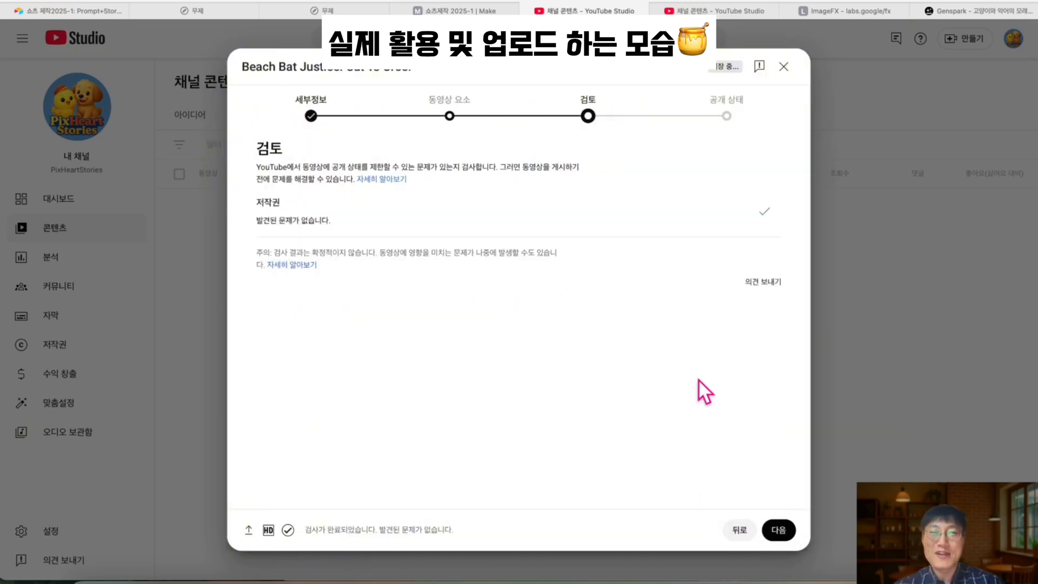
left_click(790, 529)
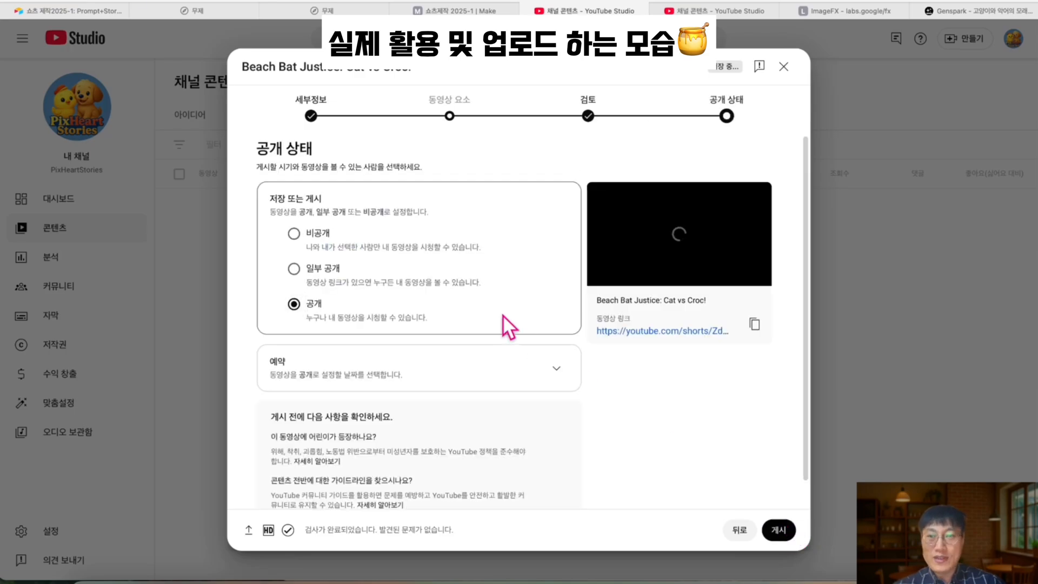
scroll(719, 395, "down", 1)
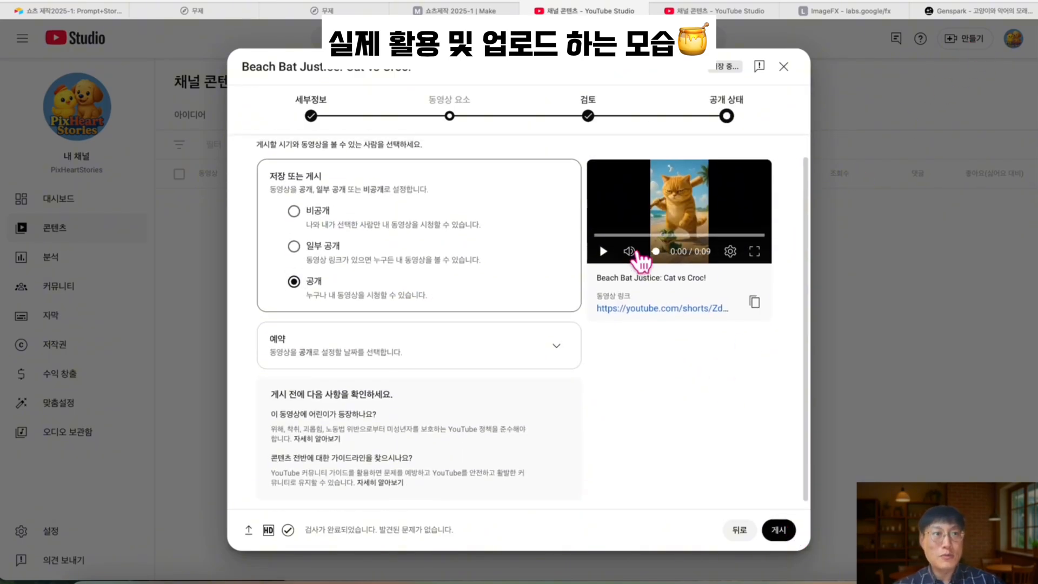
scroll(641, 260, "down", 1)
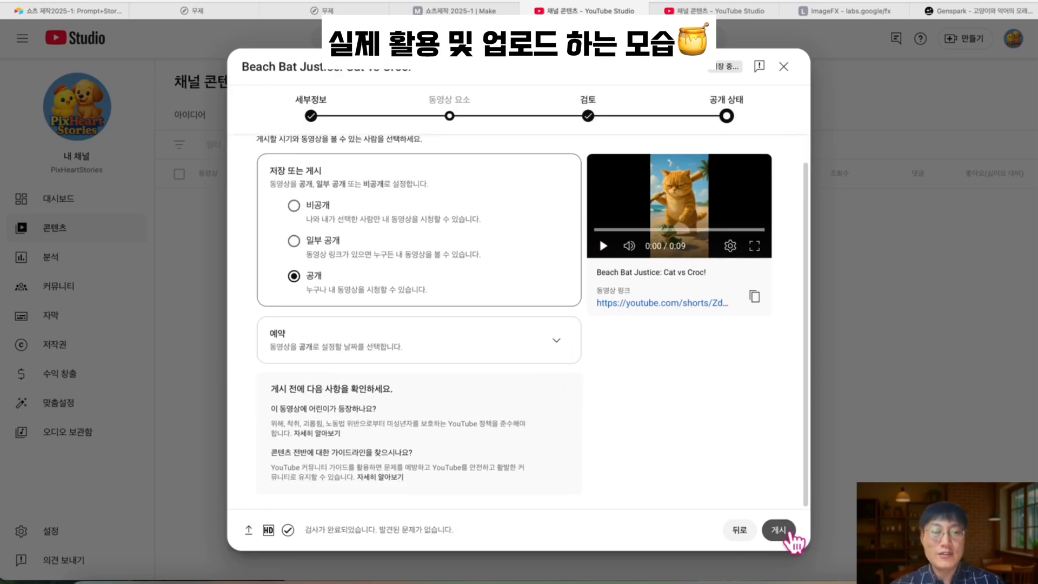
left_click(790, 533)
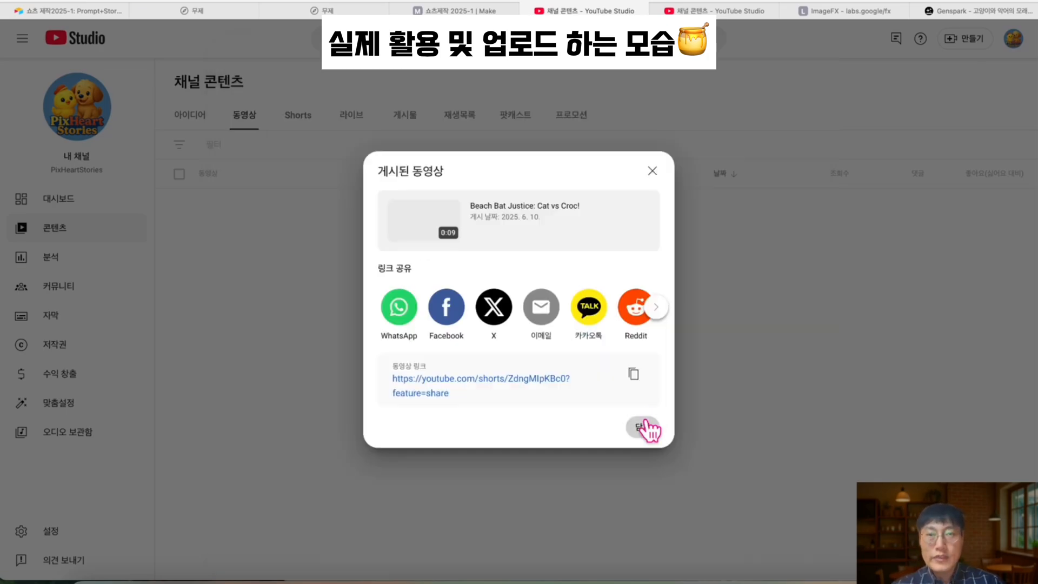
left_click(647, 425)
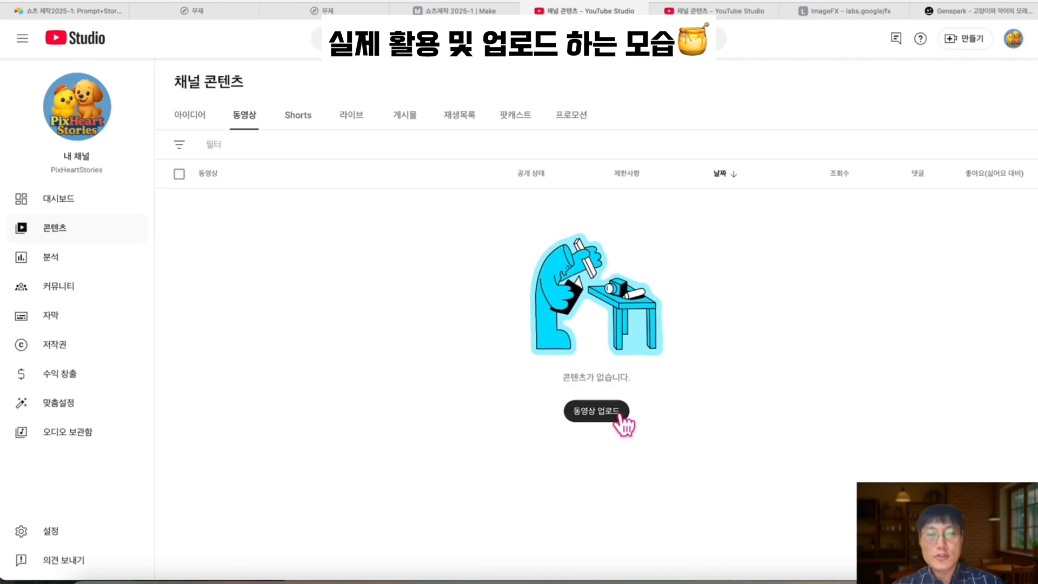
Open the new Short "Beach Bat Justice: Cat vs Croc!" from the channel's Shorts list and watch it on YouTube.
left_click(292, 115)
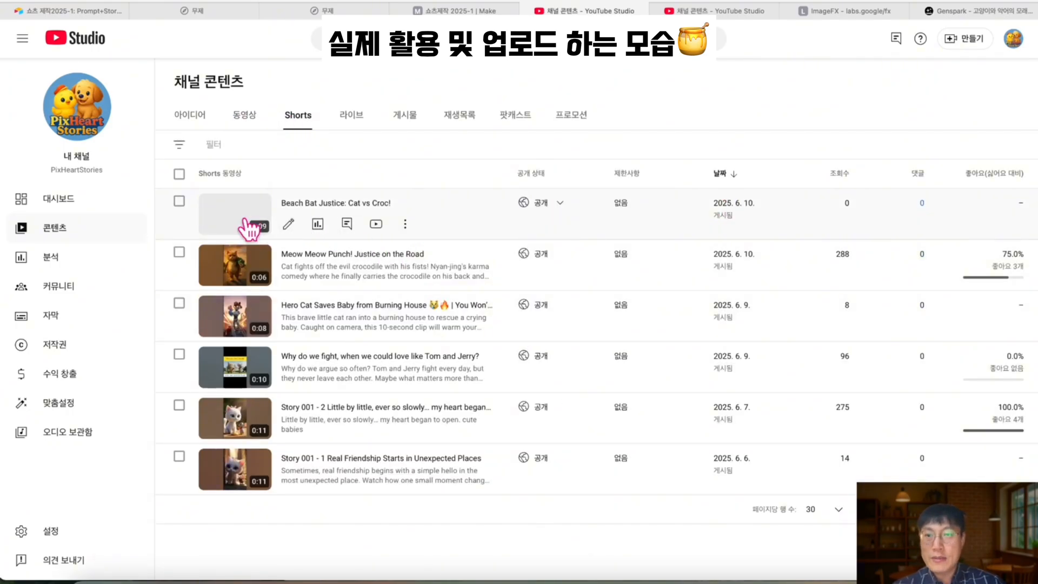
left_click(244, 222)
left_click(79, 165)
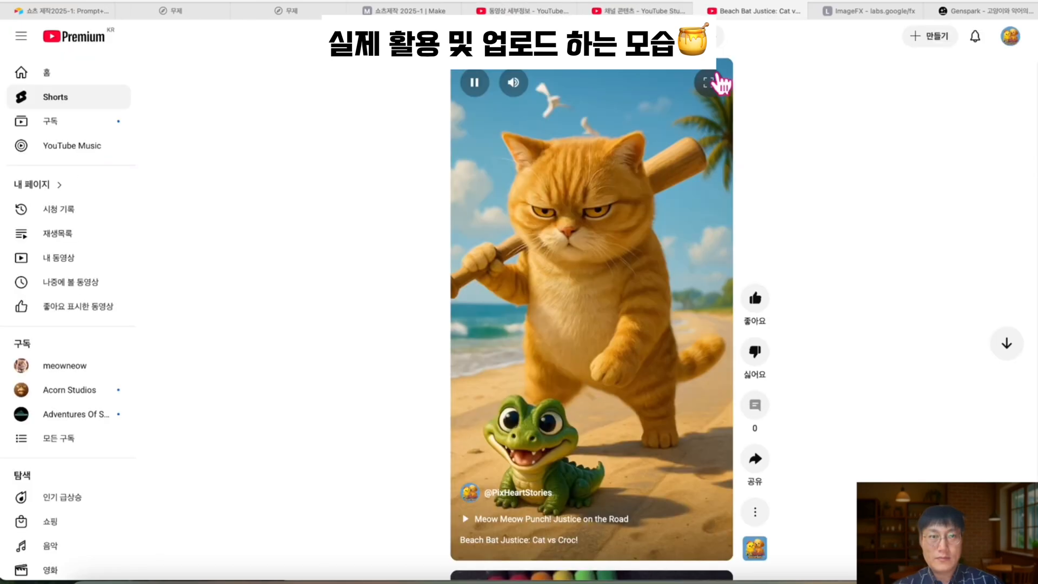
left_click(715, 80)
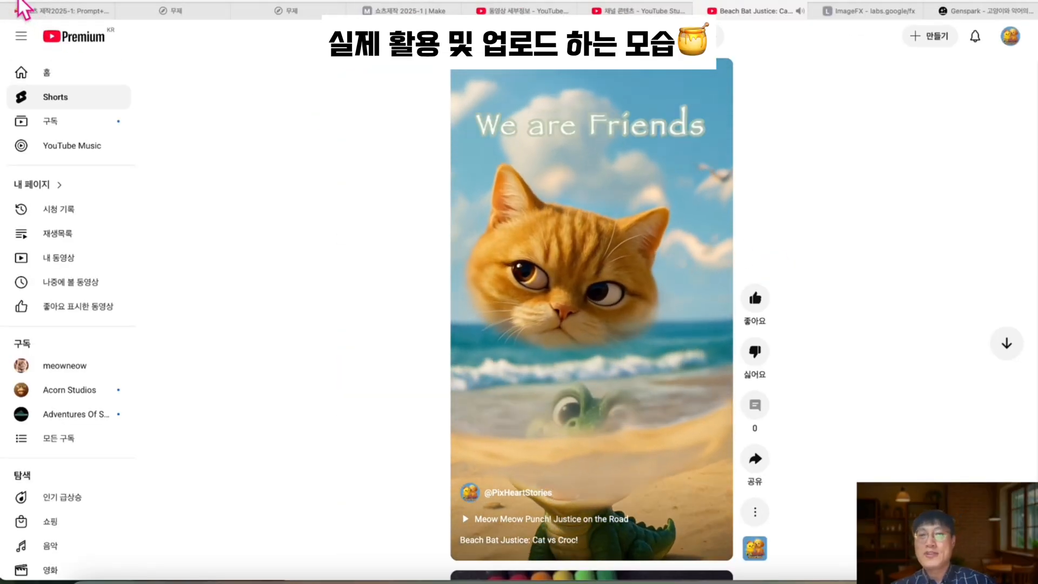
left_click(74, 10)
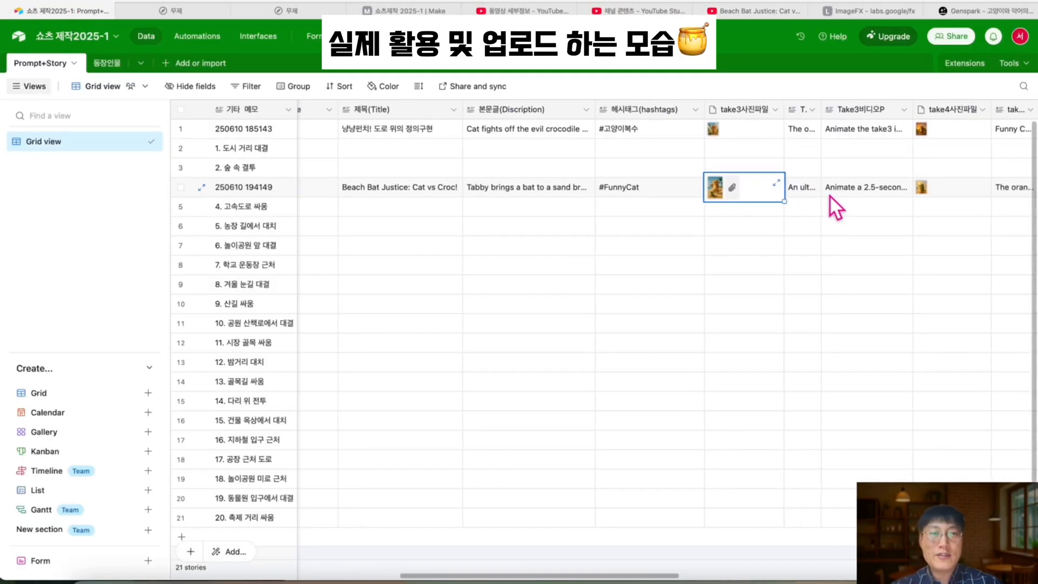
left_click(714, 187)
key("Escape")
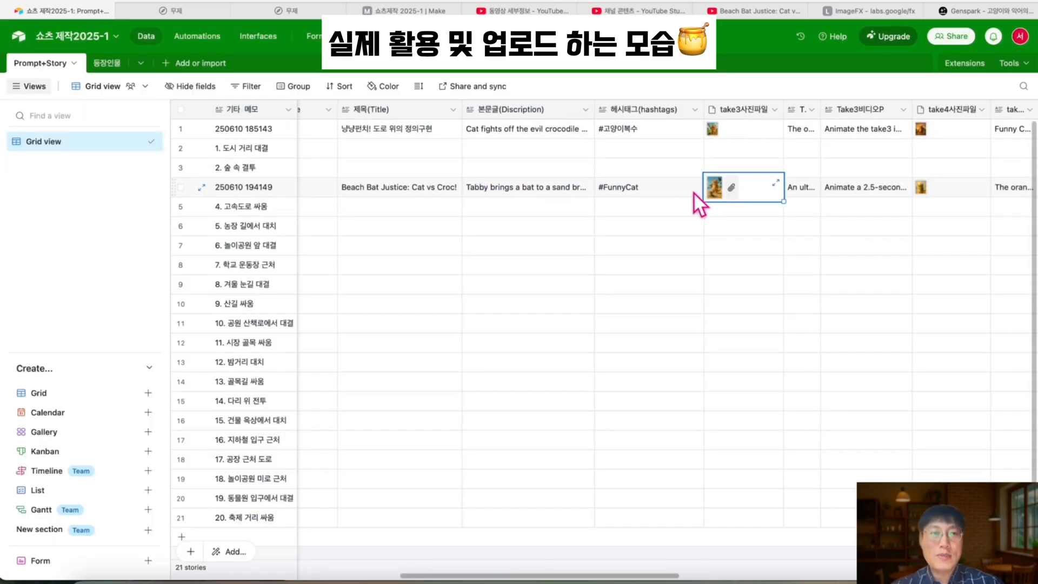
scroll(693, 193, "right", 2)
double_click(739, 189)
left_click(861, 220)
scroll(638, 222, "left", 6)
Switch to the Make scenario 쇼츠제작 2025-1 and look over its module chain.
left_click(434, 11)
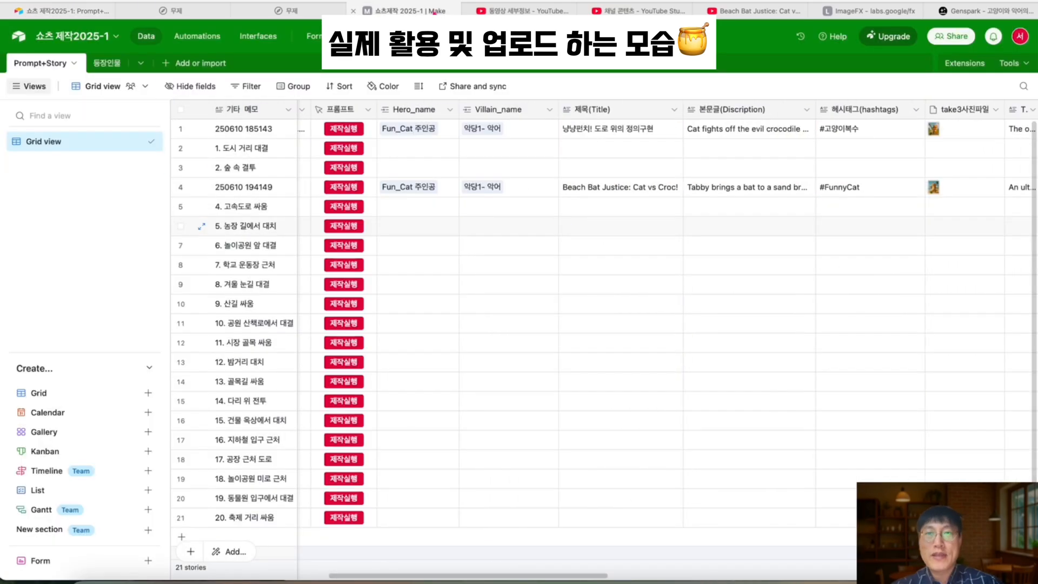
scroll(561, 268, "down", 2)
left_click_drag(561, 269, 700, 269)
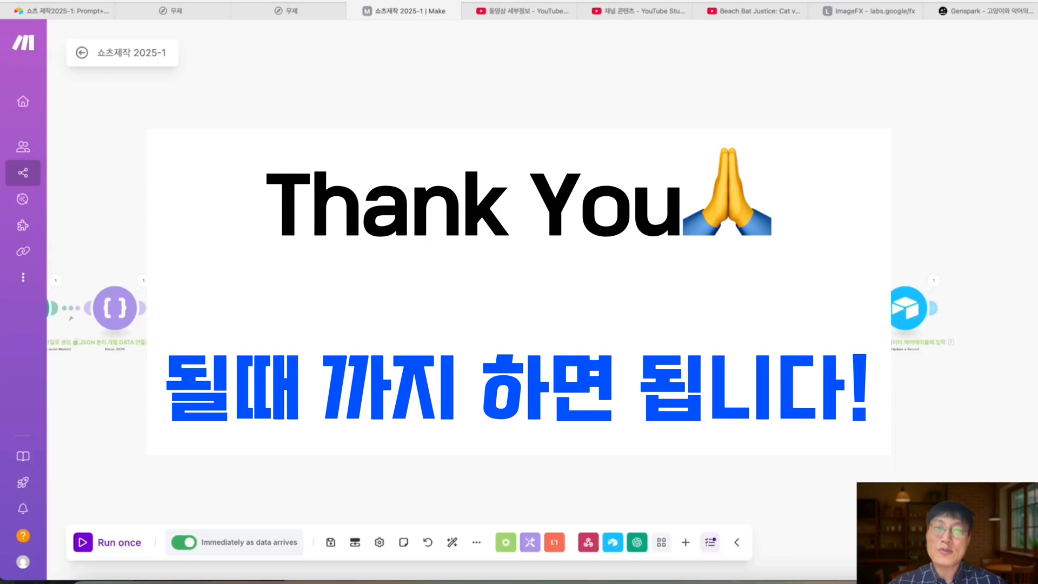